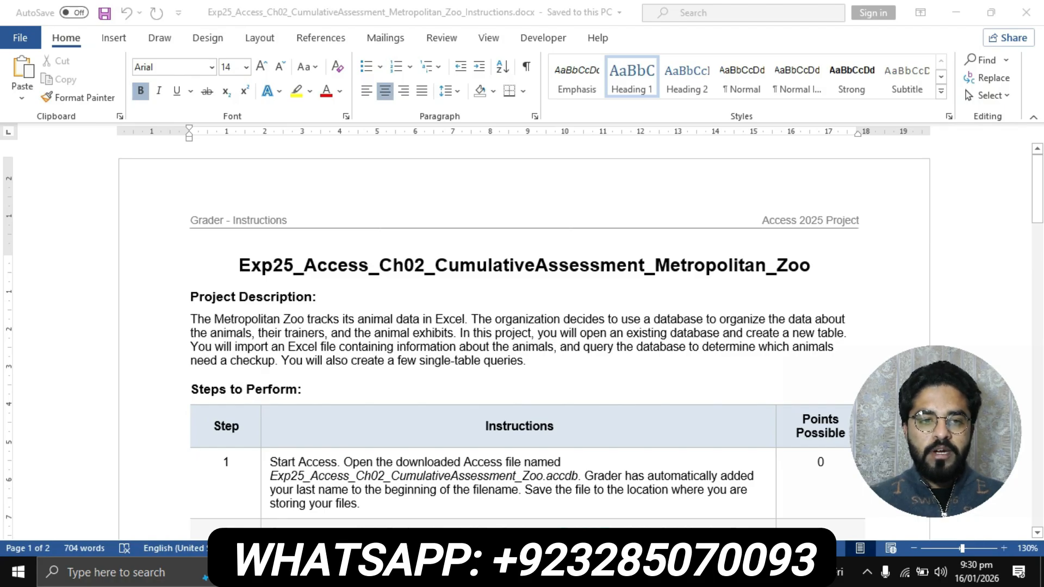
- Highlight the instructions document's title, Exp25_Access_Ch02_CumulativeAssessment_Metropolitan_Zoo, in yellow
{"action": "scroll", "coordinate": [522, 337], "scroll_direction": "down", "scroll_amount": 2, "text": "ctrl"}
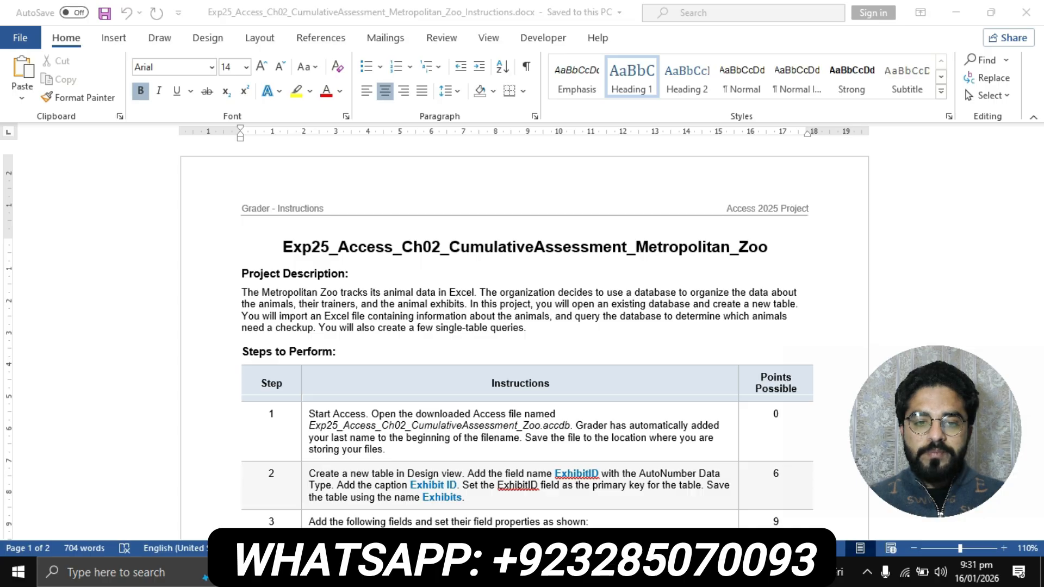
{"action": "scroll", "coordinate": [522, 337], "scroll_direction": "down", "scroll_amount": 13}
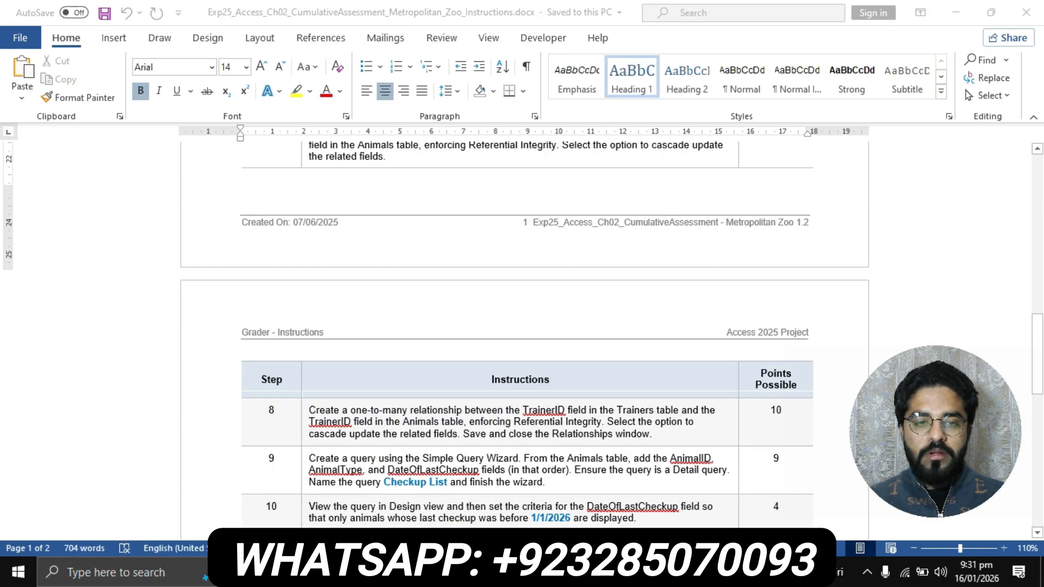
{"action": "scroll", "coordinate": [521, 337], "scroll_direction": "down", "scroll_amount": 8}
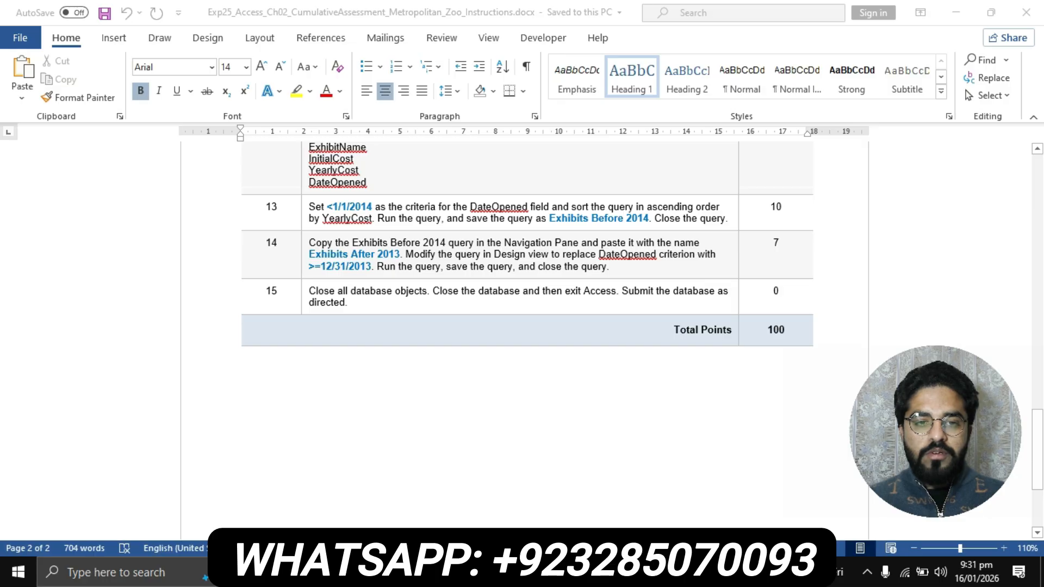
{"action": "scroll", "coordinate": [522, 337], "scroll_direction": "up", "scroll_amount": 20}
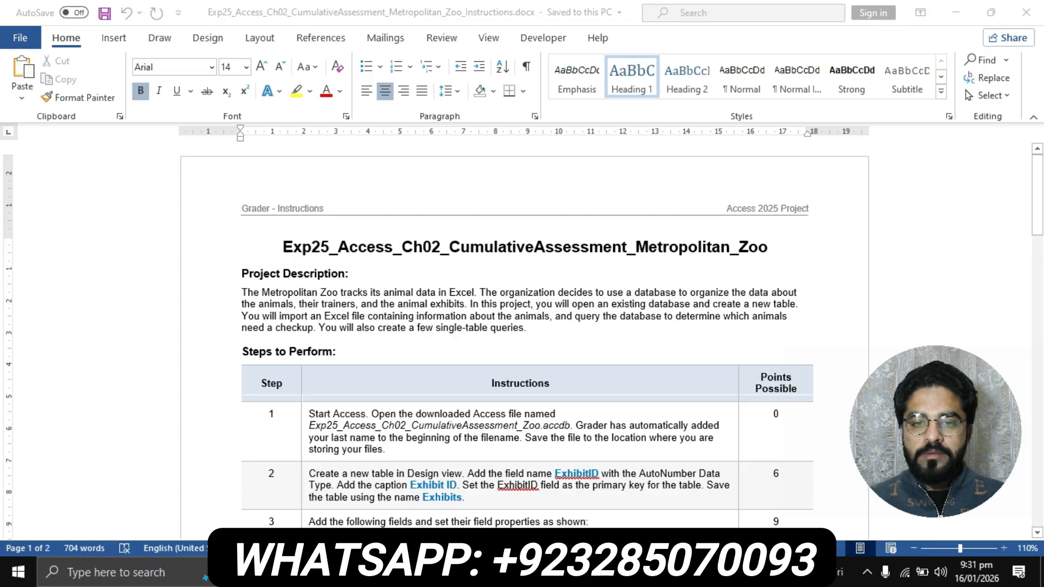
{"action": "left_click", "coordinate": [767, 247]}
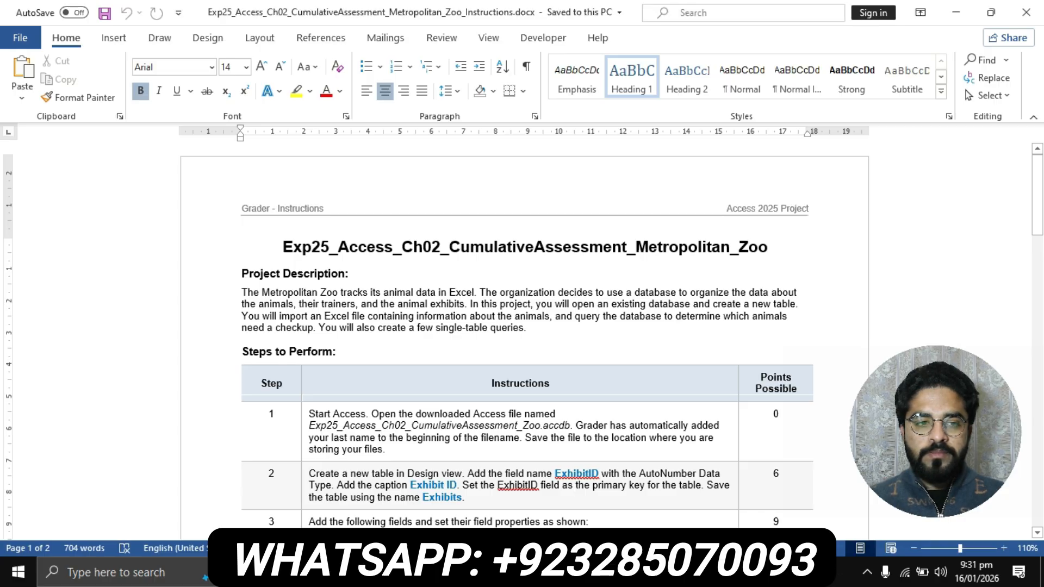
{"action": "scroll", "coordinate": [522, 337], "scroll_direction": "up", "scroll_amount": 2}
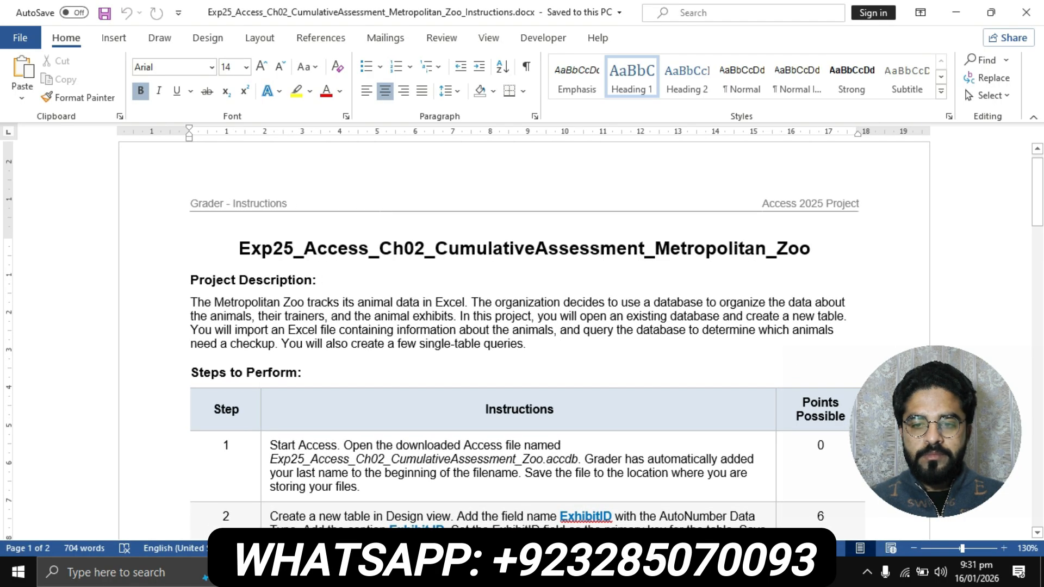
{"action": "scroll", "coordinate": [521, 337], "scroll_direction": "up", "scroll_amount": 1}
{"action": "key", "text": "Home"}
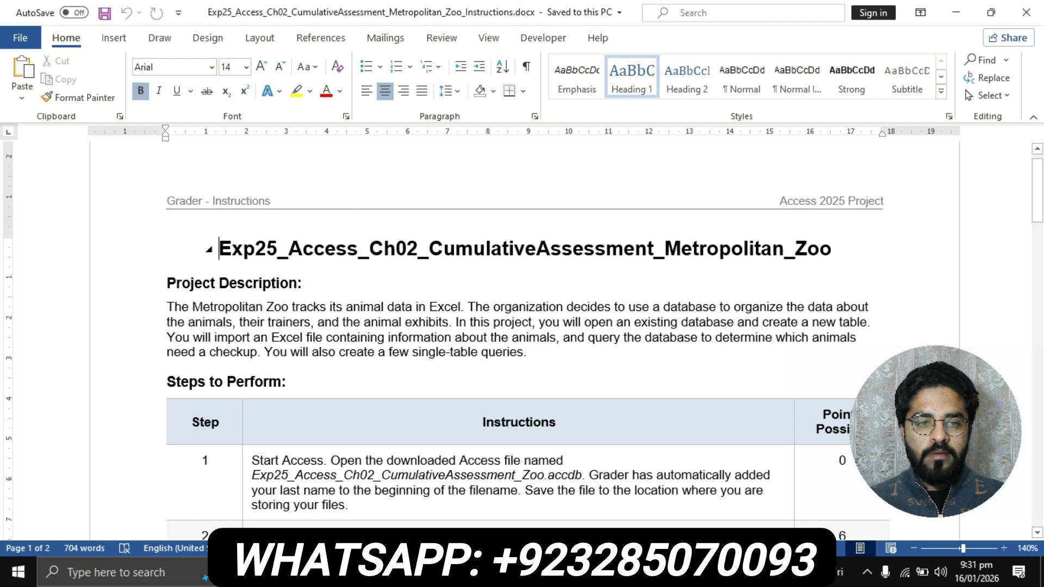
{"action": "key", "text": "shift+Right"}
{"action": "key", "text": "shift+Right"}
{"action": "key", "text": "shift+Right"}
{"action": "key", "text": "shift+Right"}
{"action": "key", "text": "shift+Right"}
{"action": "key", "text": "shift+Right"}
{"action": "key", "text": "shift+Right"}
{"action": "key", "text": "shift+Right"}
{"action": "key", "text": "shift+Right"}
{"action": "key", "text": "shift+Right"}
{"action": "key", "text": "shift+Right"}
{"action": "key", "text": "shift+Right"}
{"action": "key", "text": "shift+Right"}
{"action": "key", "text": "shift+Right"}
{"action": "key", "text": "shift+Right"}
{"action": "key", "text": "shift+Right"}
{"action": "key", "text": "shift+Right"}
{"action": "key", "text": "shift+Right"}
{"action": "key", "text": "shift+Right"}
{"action": "key", "text": "shift+Right"}
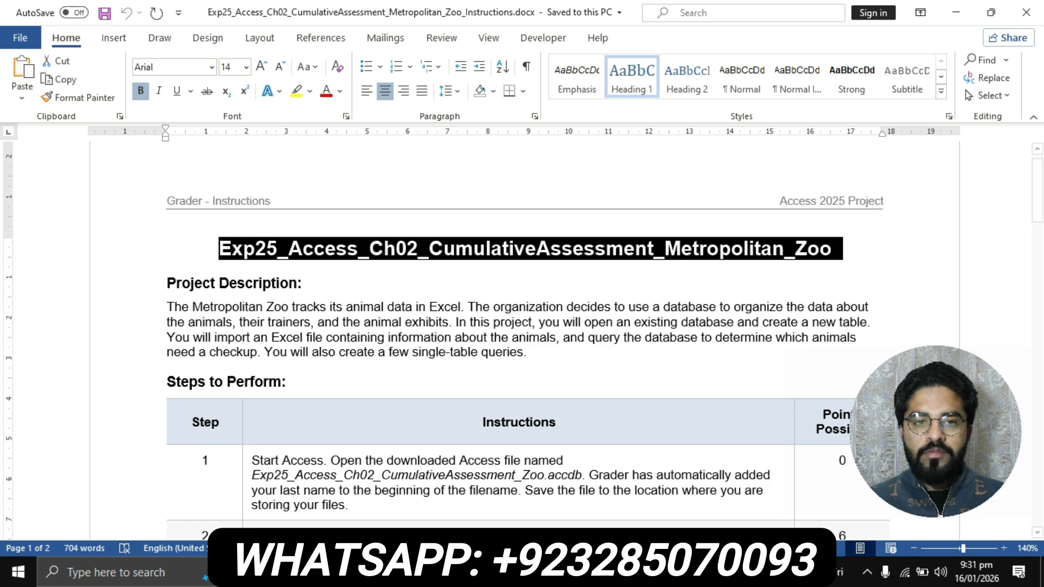
{"action": "left_click", "coordinate": [296, 91]}
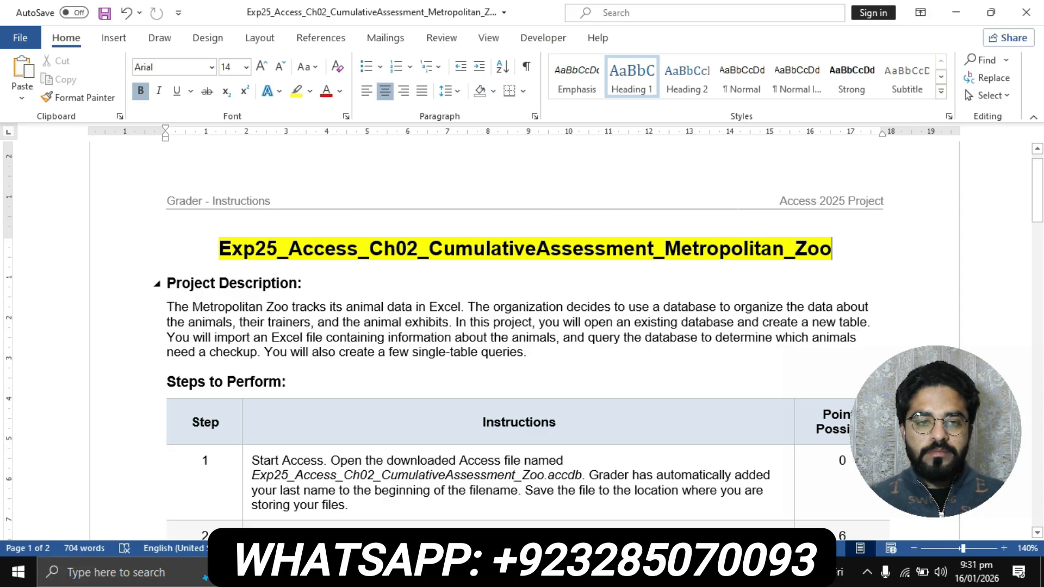
- Highlight the Project Description heading with its paragraph and the step 1 instructions in yellow
{"action": "scroll", "coordinate": [524, 344], "scroll_direction": "down", "scroll_amount": 1}
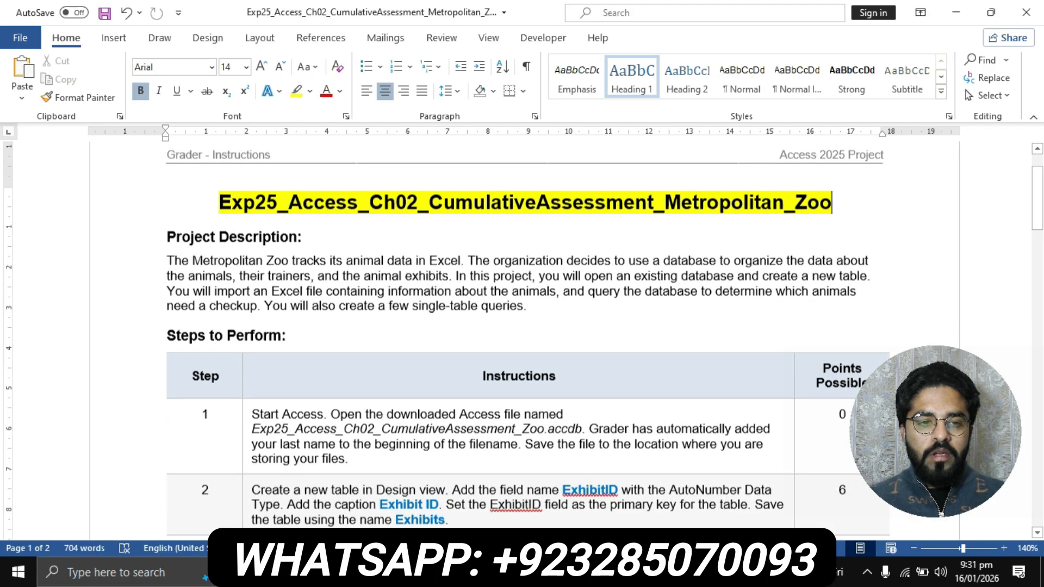
{"action": "mouse_move", "coordinate": [166, 232]}
{"action": "left_mouse_down"}
{"action": "mouse_move", "coordinate": [479, 302]}
{"action": "mouse_move", "coordinate": [526, 303]}
{"action": "left_mouse_up"}
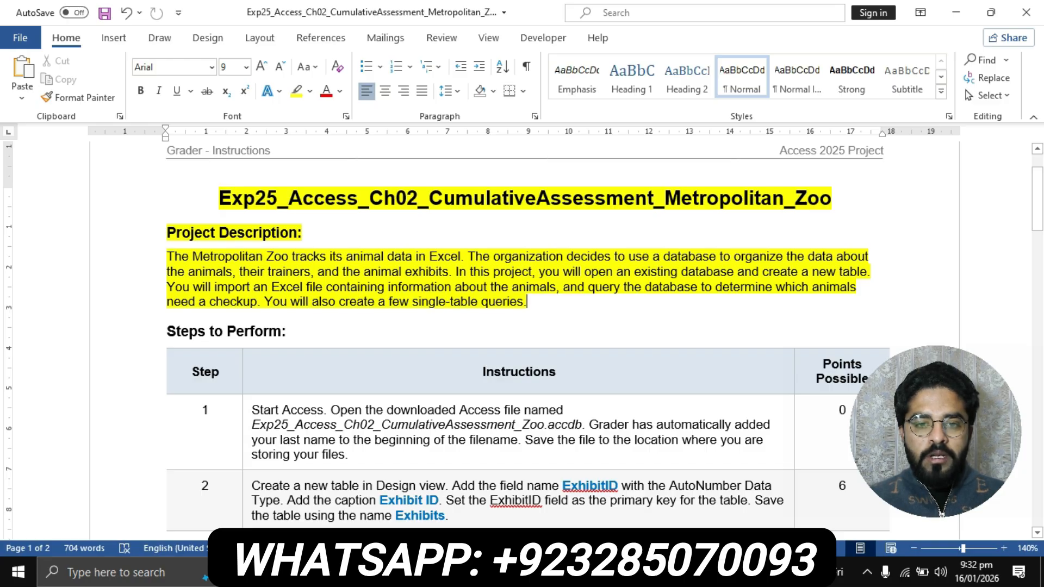
{"action": "scroll", "coordinate": [522, 326], "scroll_direction": "down", "scroll_amount": 3}
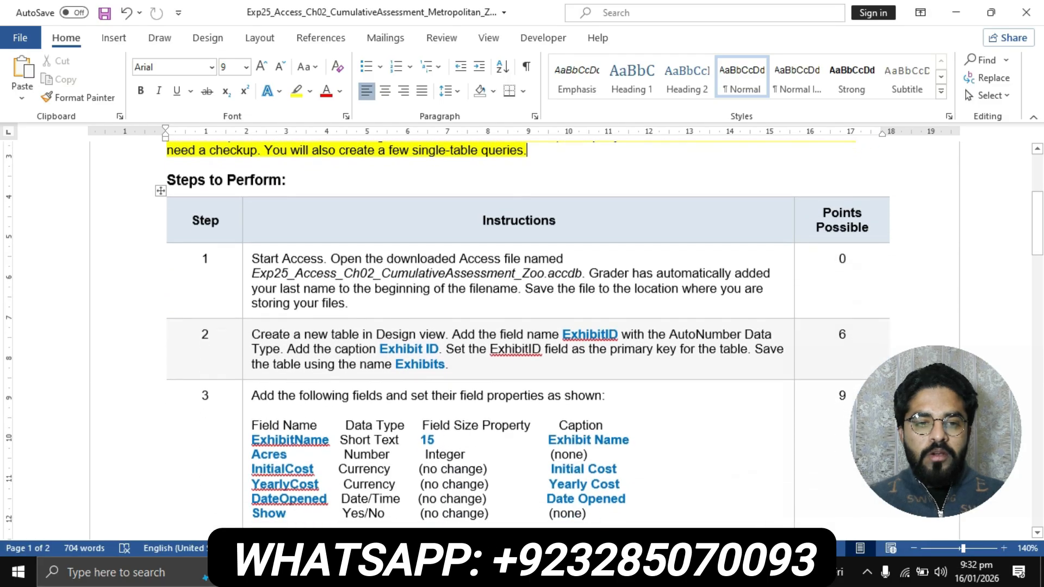
{"action": "left_click", "coordinate": [246, 262]}
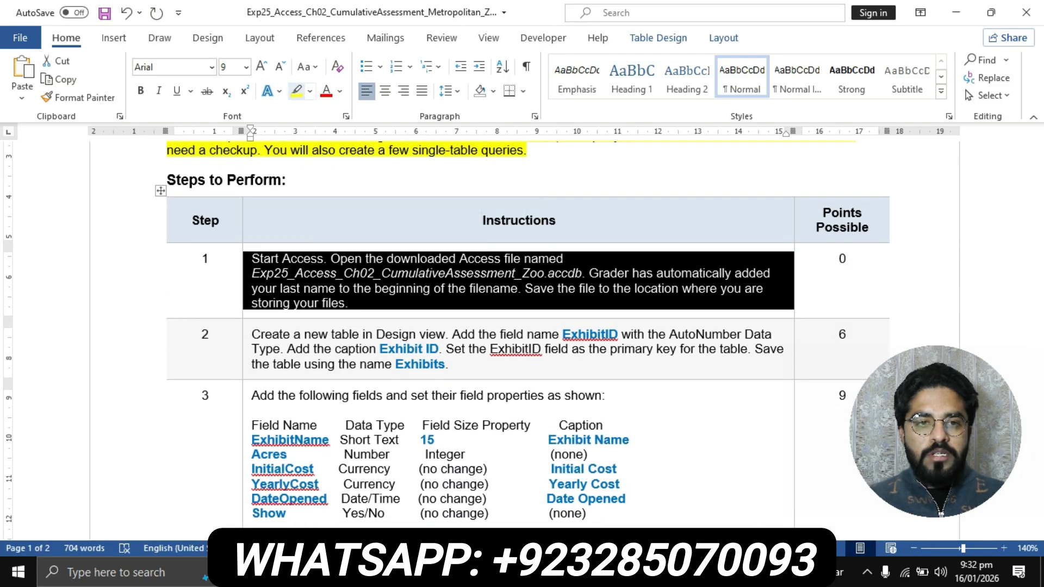
{"action": "left_click", "coordinate": [296, 91]}
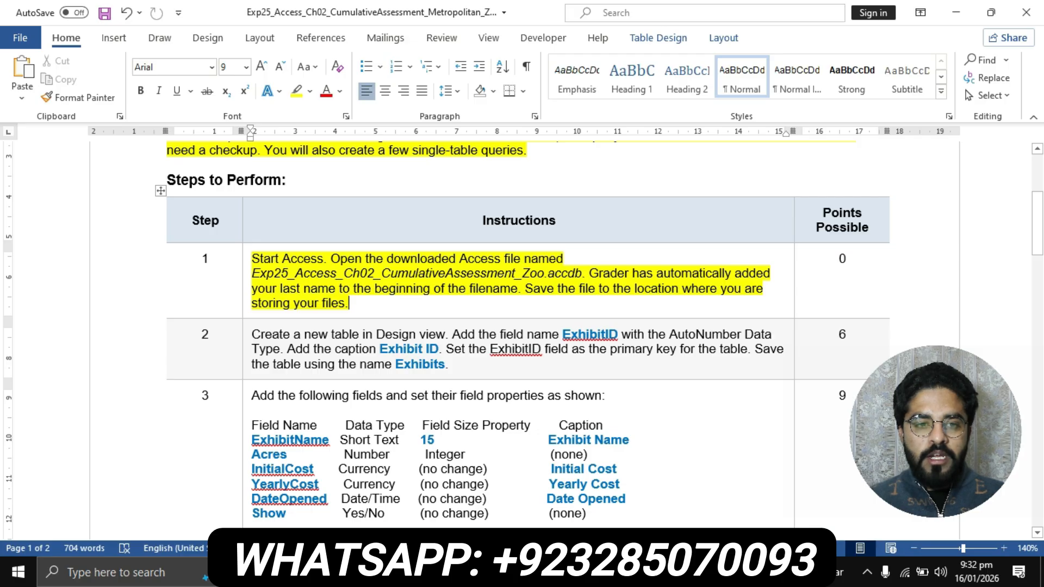
- Make the file name Exp25_Access_Ch02_CumulativeAssessment_Zoo.accdb in step 1 bold
{"action": "left_click_drag", "start_coordinate": [252, 274], "coordinate": [581, 273]}
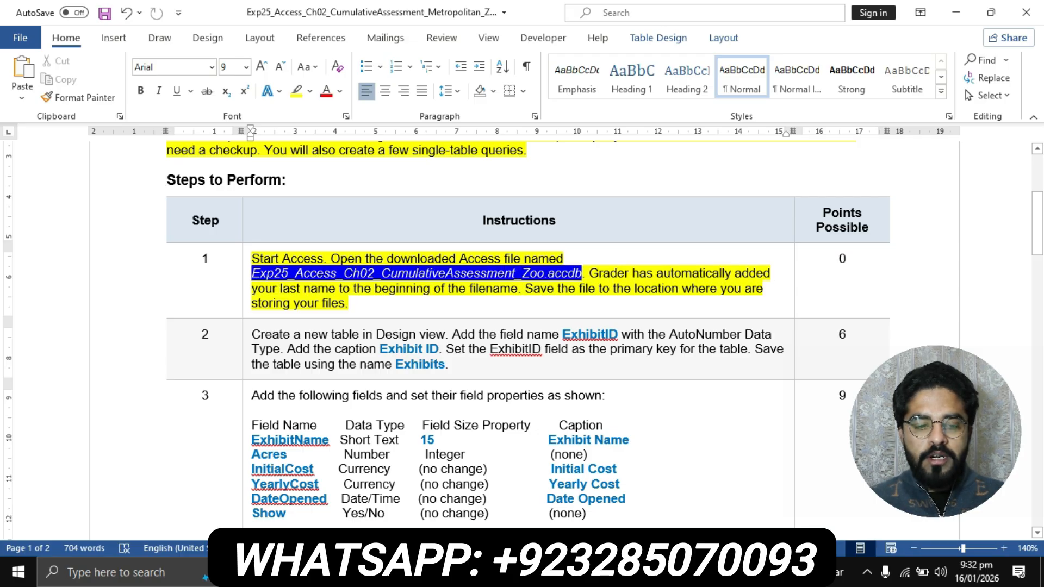
{"action": "key", "text": "ctrl+b"}
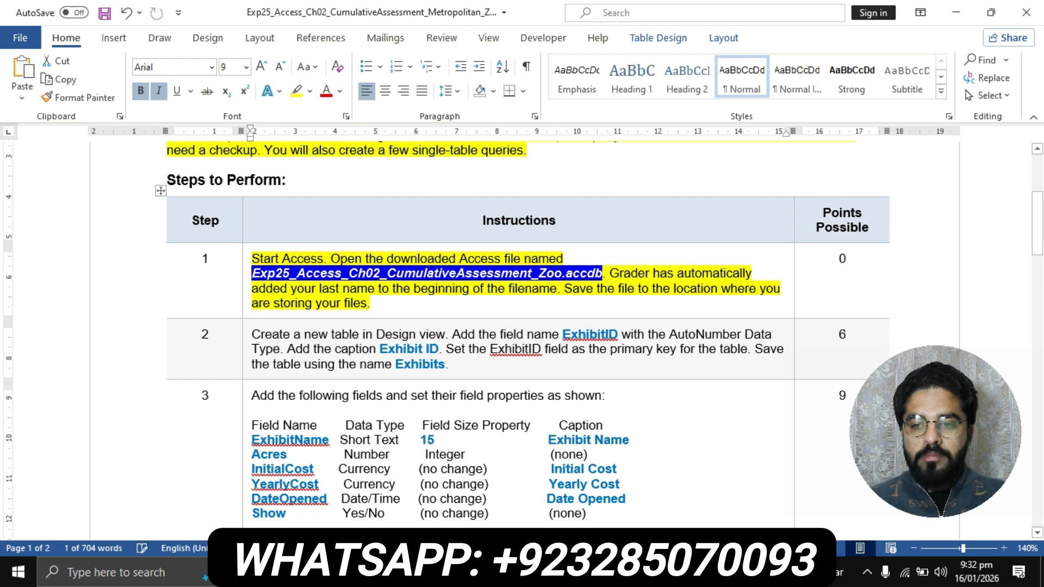
{"action": "left_click", "coordinate": [539, 288]}
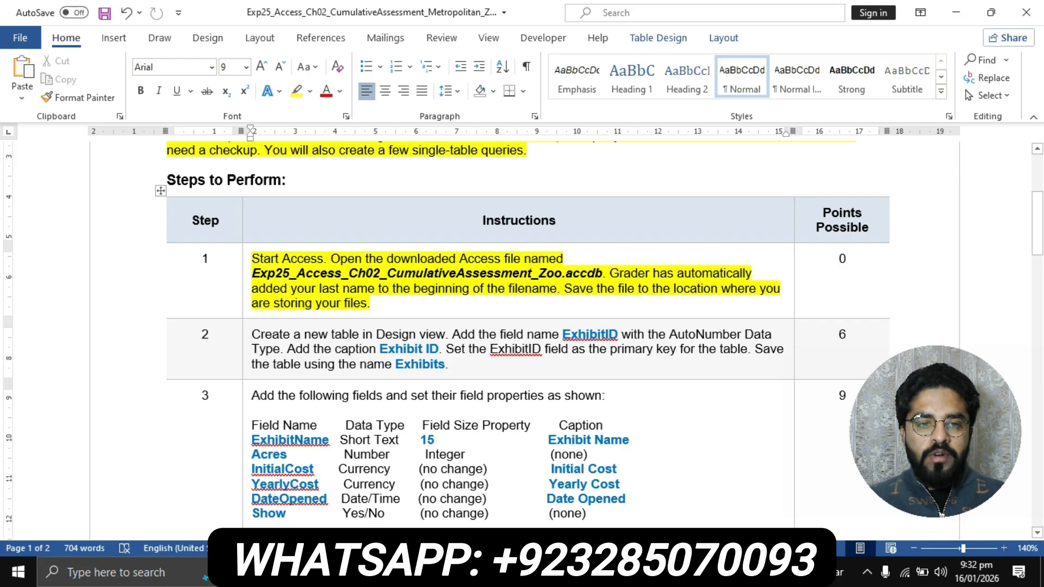
- Compare the file name in step 1 with the database open in Access, returning to the Word instructions
{"action": "left_click_drag", "start_coordinate": [252, 273], "coordinate": [601, 273]}
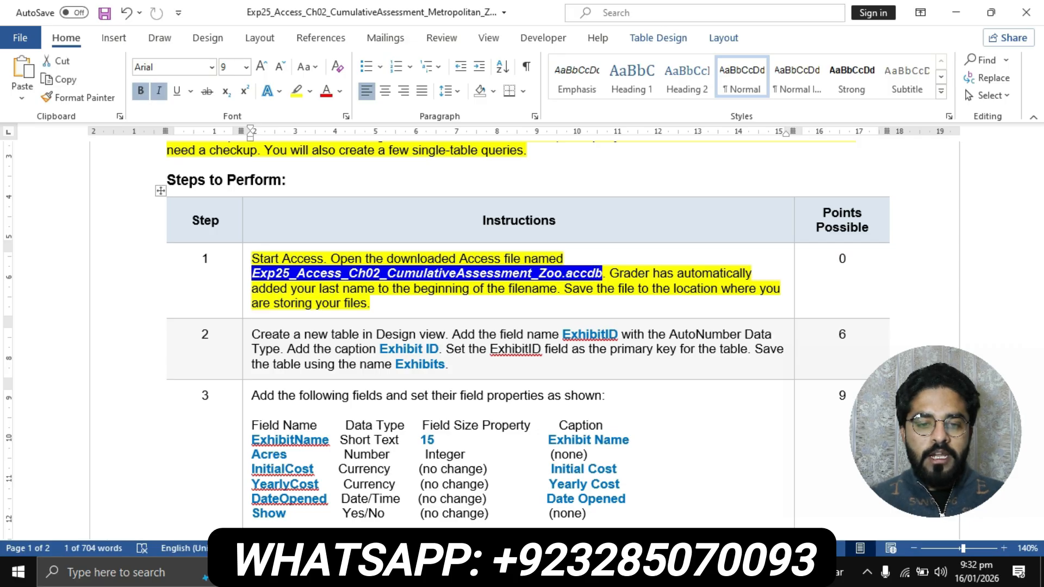
{"action": "key", "text": "alt+Tab"}
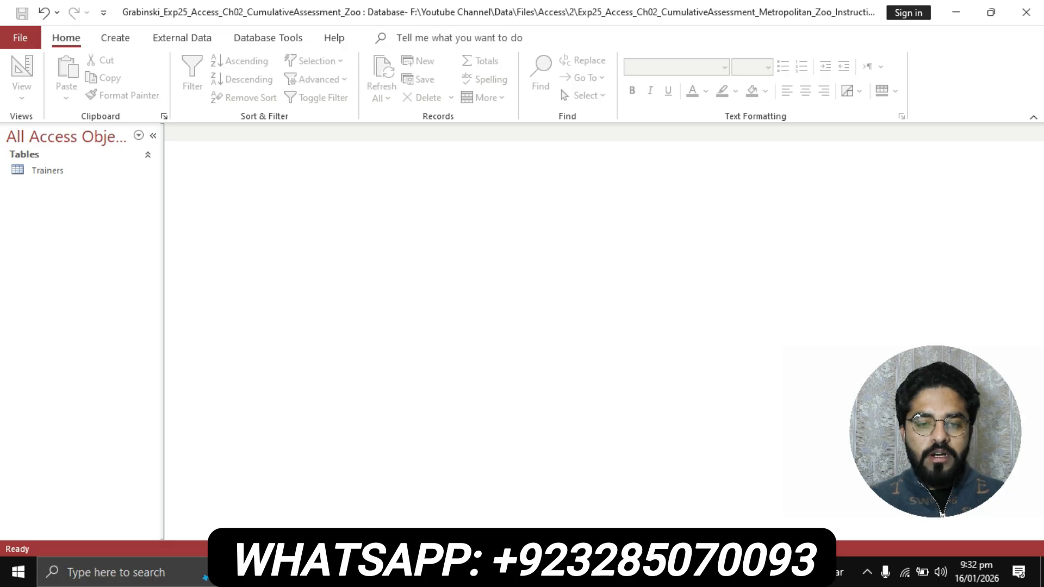
{"action": "key", "text": "alt+Tab"}
- Highlight the step 2 instructions in yellow
{"action": "scroll", "coordinate": [522, 337], "scroll_direction": "down", "scroll_amount": 1}
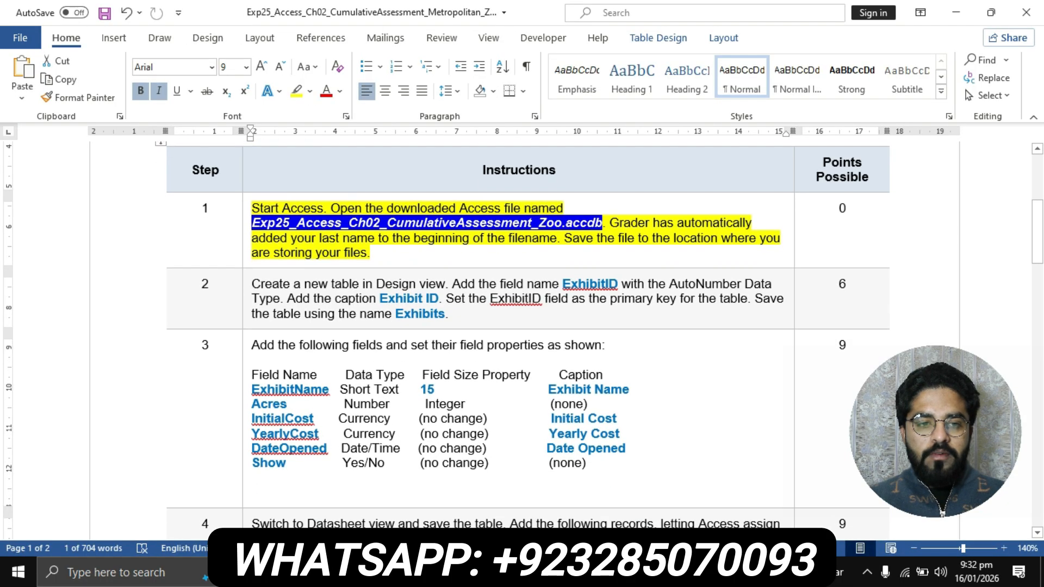
{"action": "left_click", "coordinate": [248, 286]}
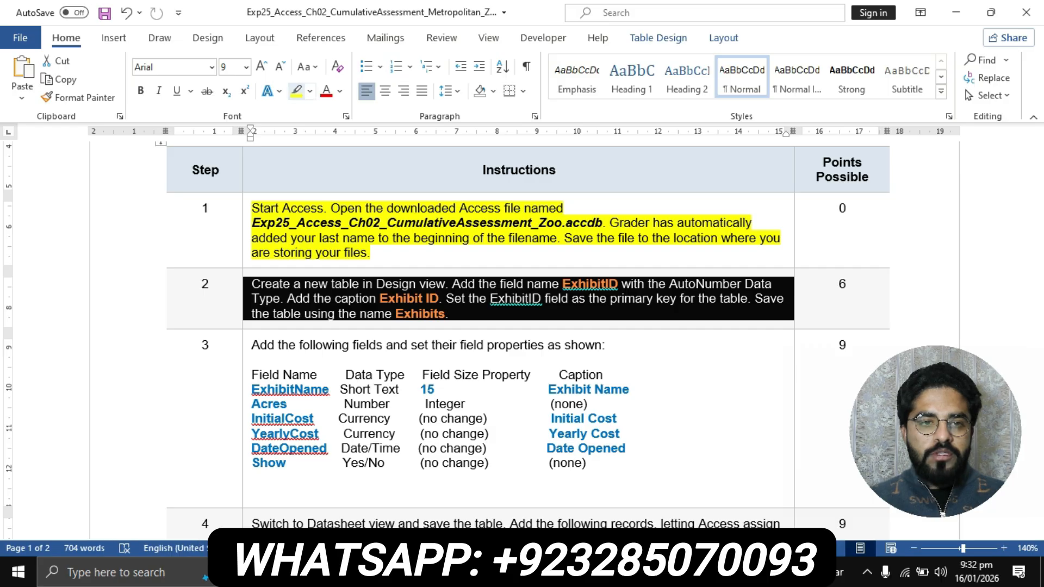
{"action": "left_click", "coordinate": [296, 91]}
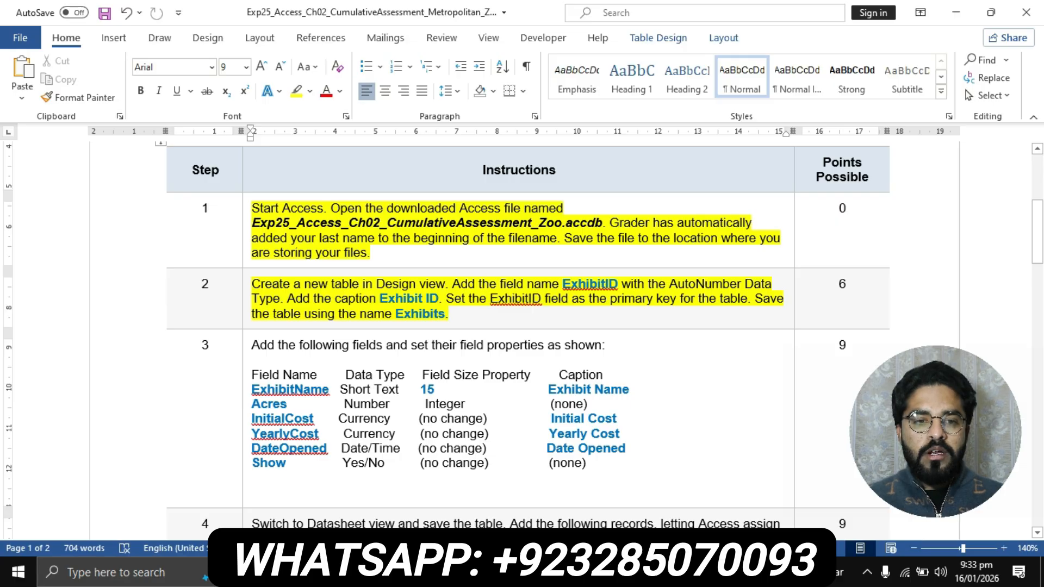
- Mark the first sentence of step 2, switch to Access and create a new table in Design view
{"action": "left_click_drag", "start_coordinate": [251, 285], "coordinate": [445, 285]}
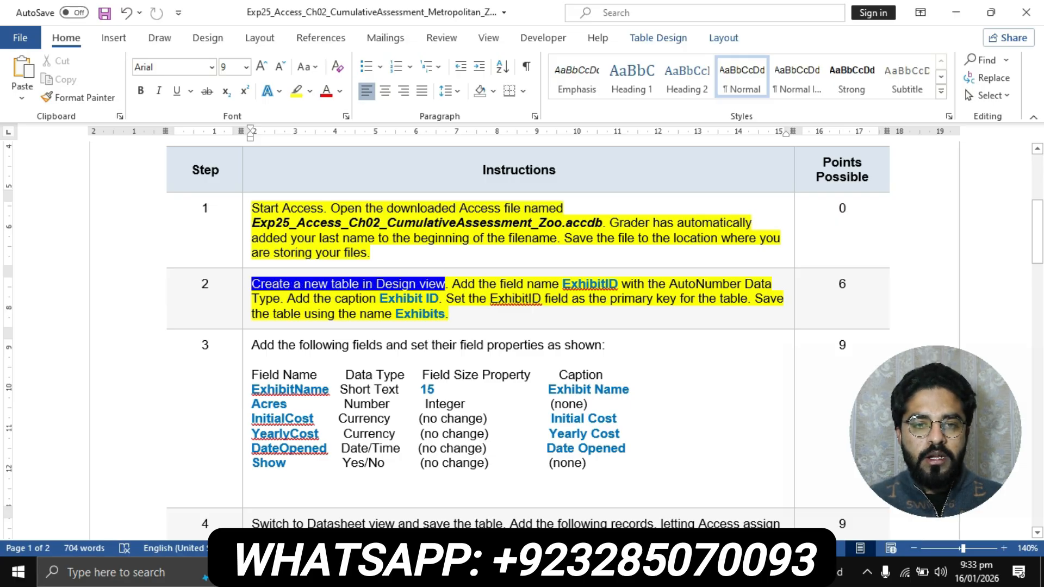
{"action": "key", "text": "alt+Tab"}
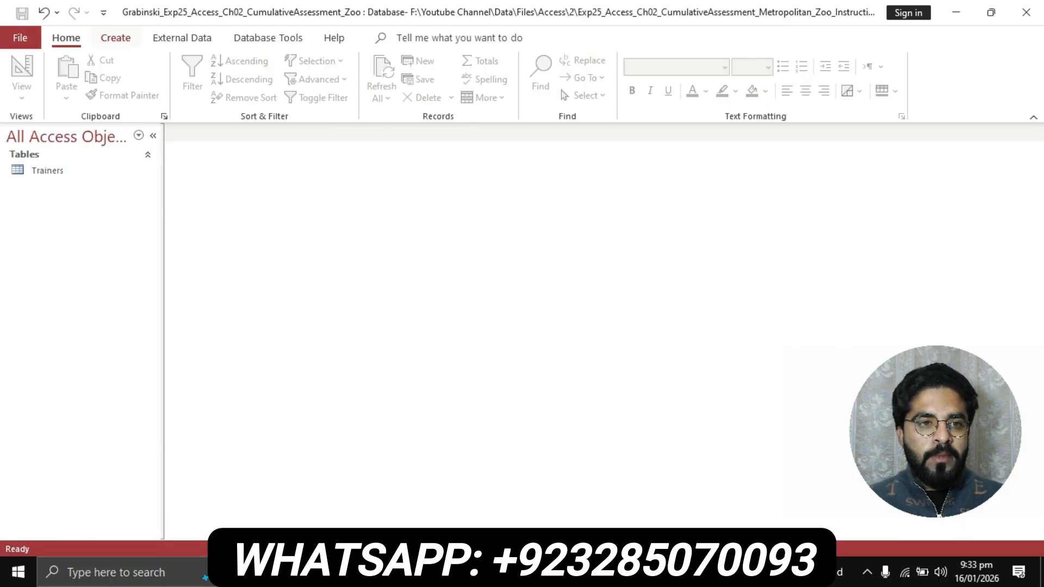
{"action": "left_click", "coordinate": [115, 37]}
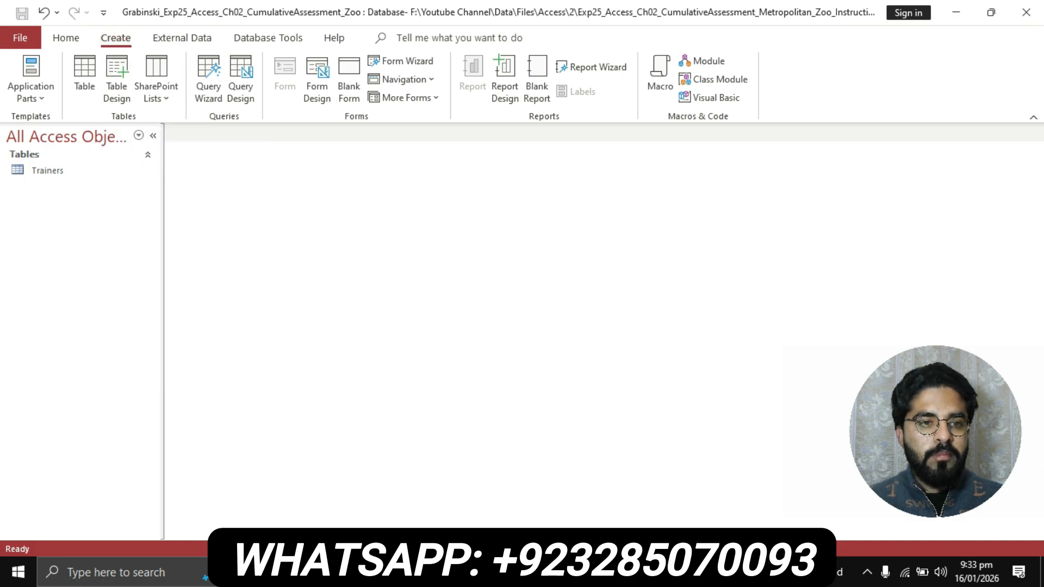
{"action": "left_click", "coordinate": [117, 76]}
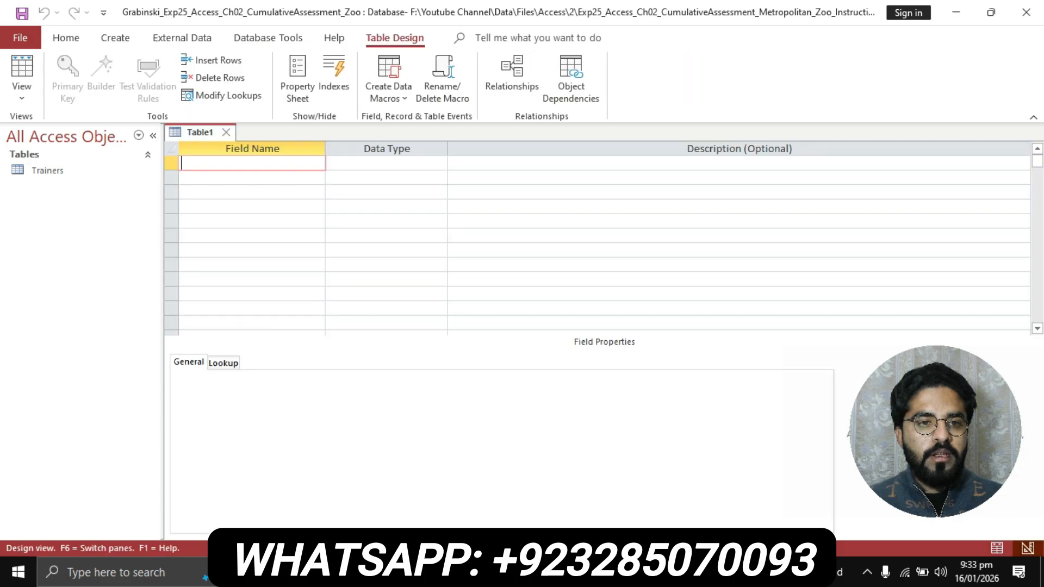
- Copy the field name ExhibitID from step 2 in Word and paste it as the new table's first field name in Access
{"action": "key", "text": "alt+Tab"}
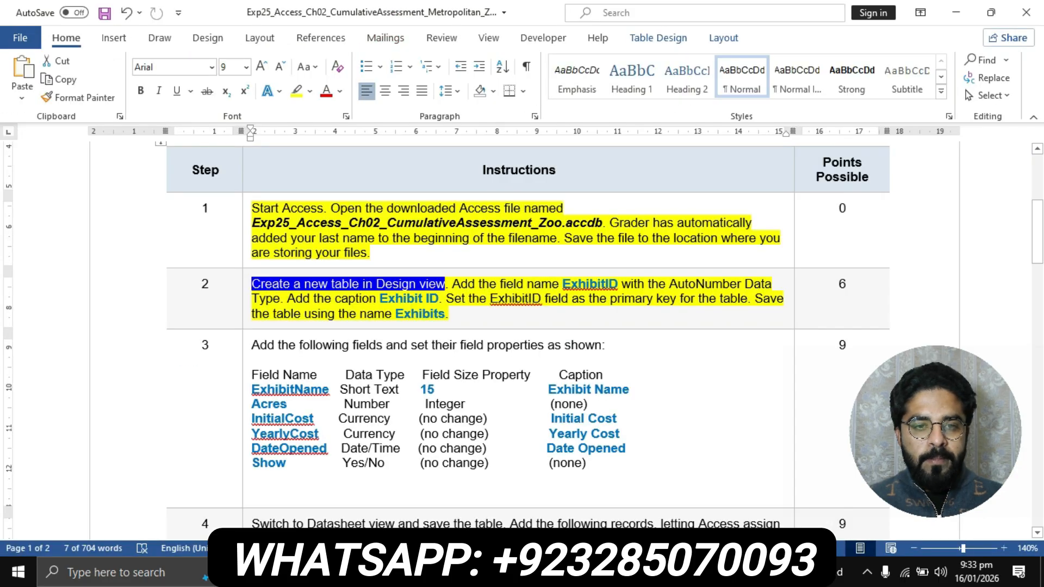
{"action": "left_click_drag", "start_coordinate": [452, 283], "coordinate": [280, 298]}
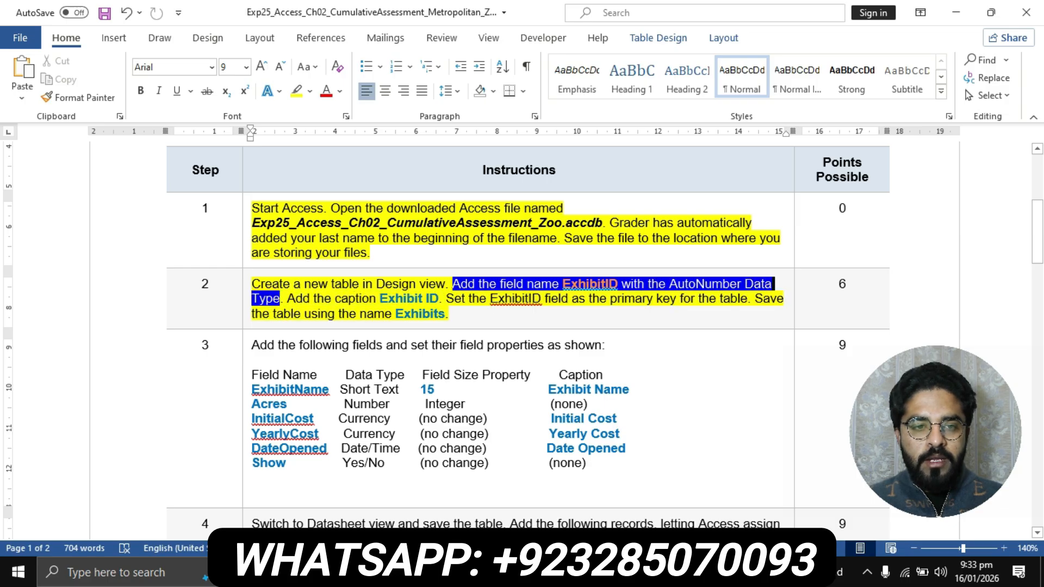
{"action": "left_click", "coordinate": [572, 298]}
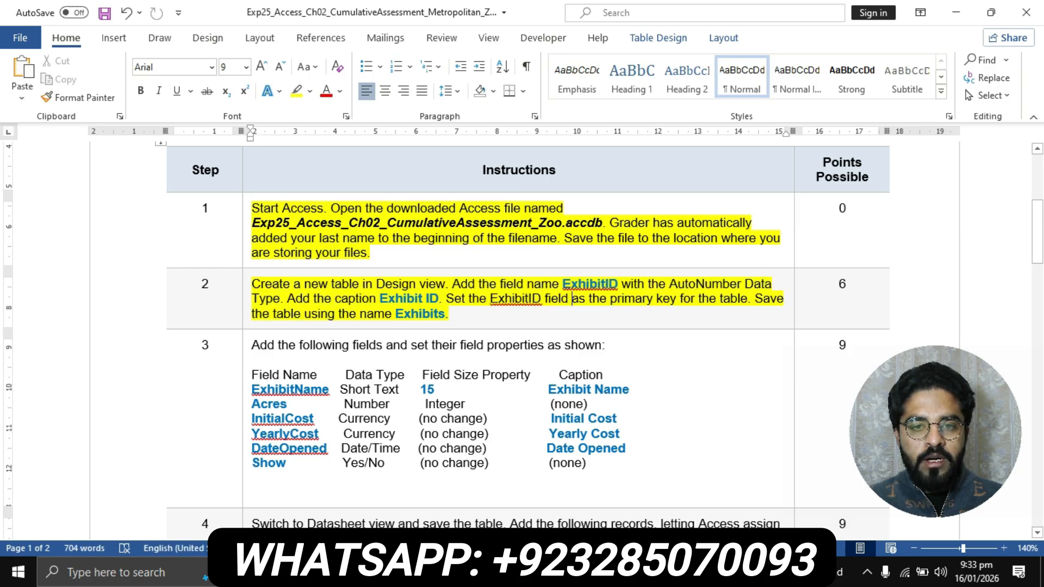
{"action": "double_click", "coordinate": [590, 284]}
{"action": "key", "text": "ctrl+c"}
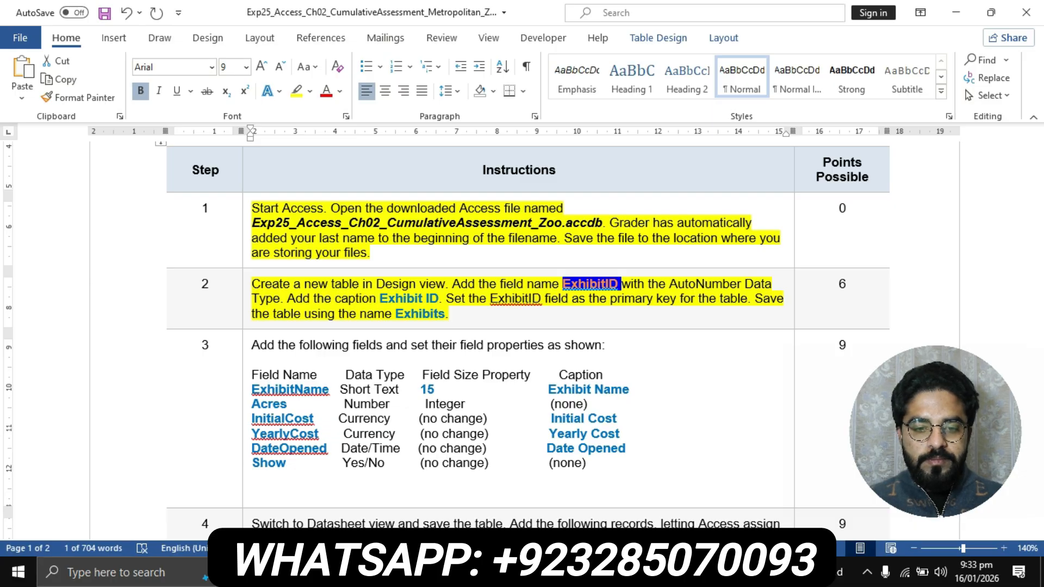
{"action": "key", "text": "alt+Tab"}
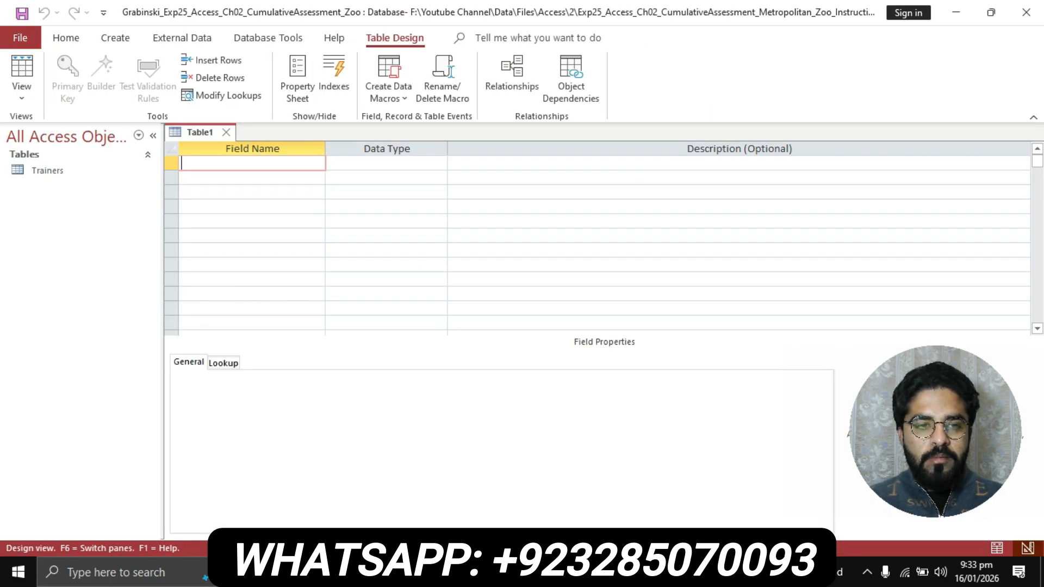
{"action": "key", "text": "ctrl+v"}
{"action": "key", "text": "Tab"}
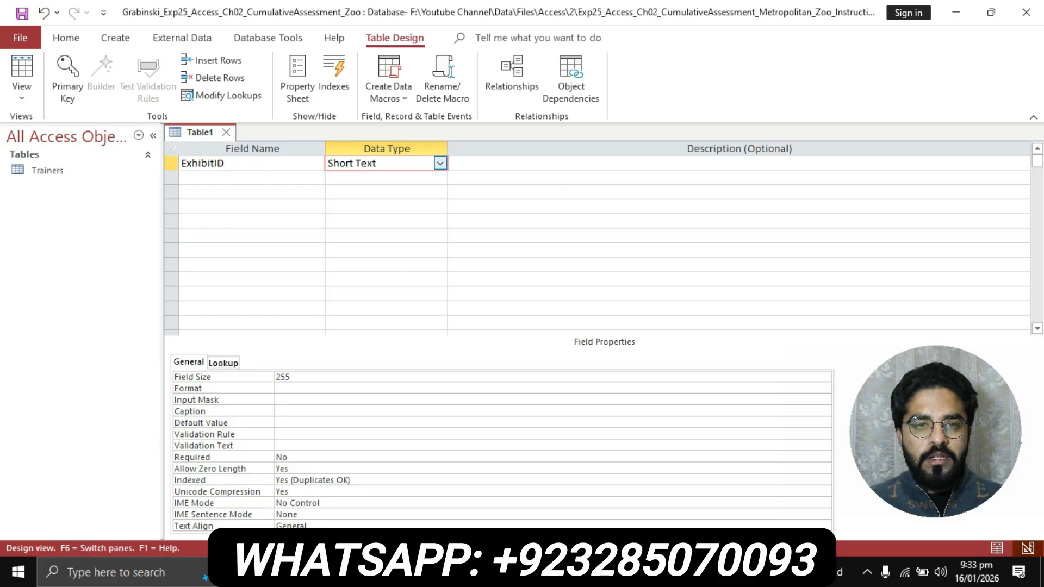
- Set the ExhibitID field's data type to AutoNumber
{"action": "key", "text": "alt+Down"}
{"action": "key", "text": "Down"}
{"action": "key", "text": "Down"}
{"action": "key", "text": "Down"}
{"action": "key", "text": "Down"}
{"action": "key", "text": "Down"}
{"action": "key", "text": "Down"}
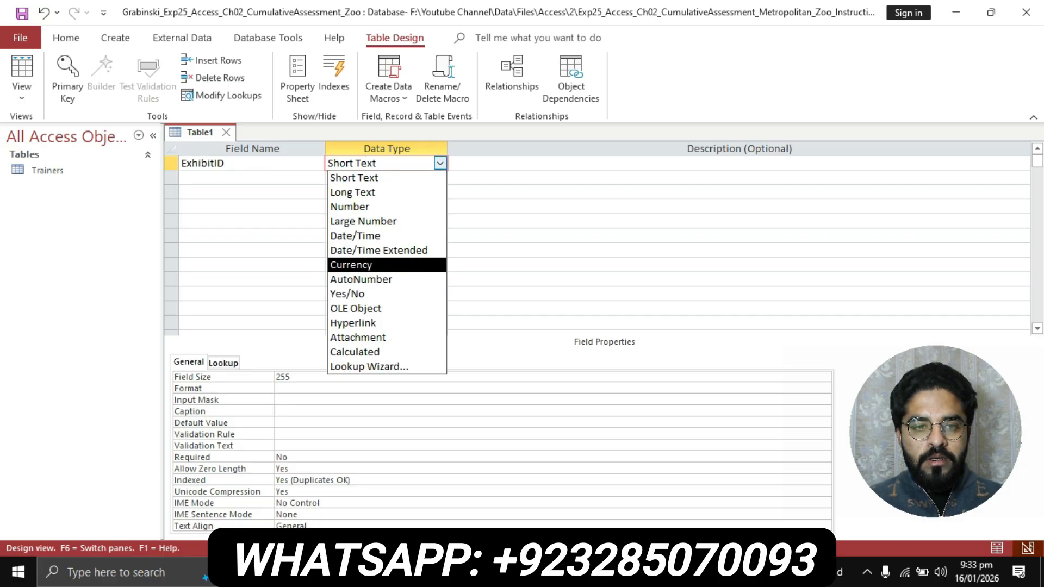
{"action": "key", "text": "Down"}
{"action": "key", "text": "Return"}
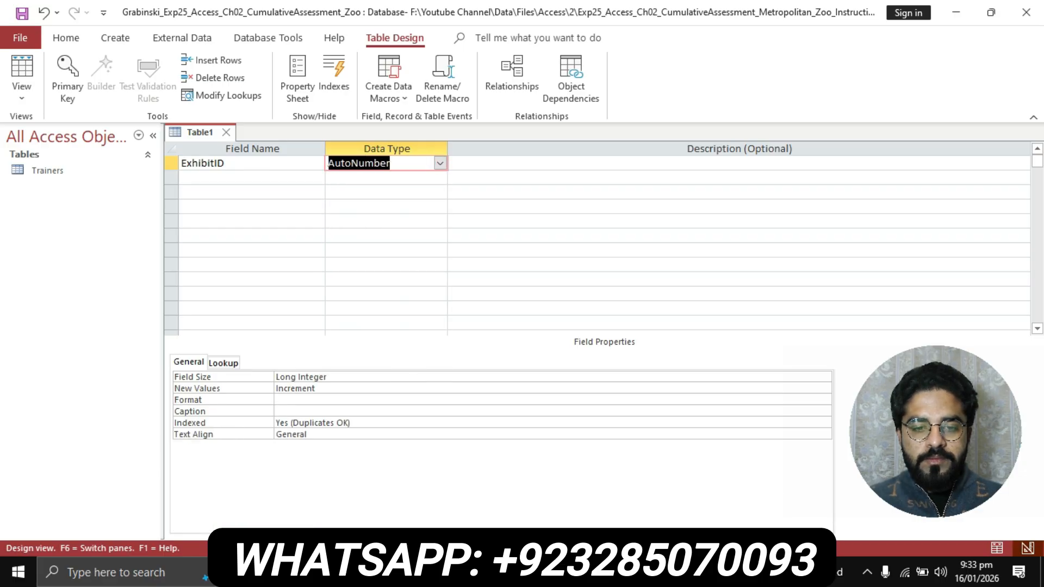
- Mark the caption instruction in step 2 in Word, then set the ExhibitID field's caption to Exhibit ID in Access
{"action": "key", "text": "alt+Tab"}
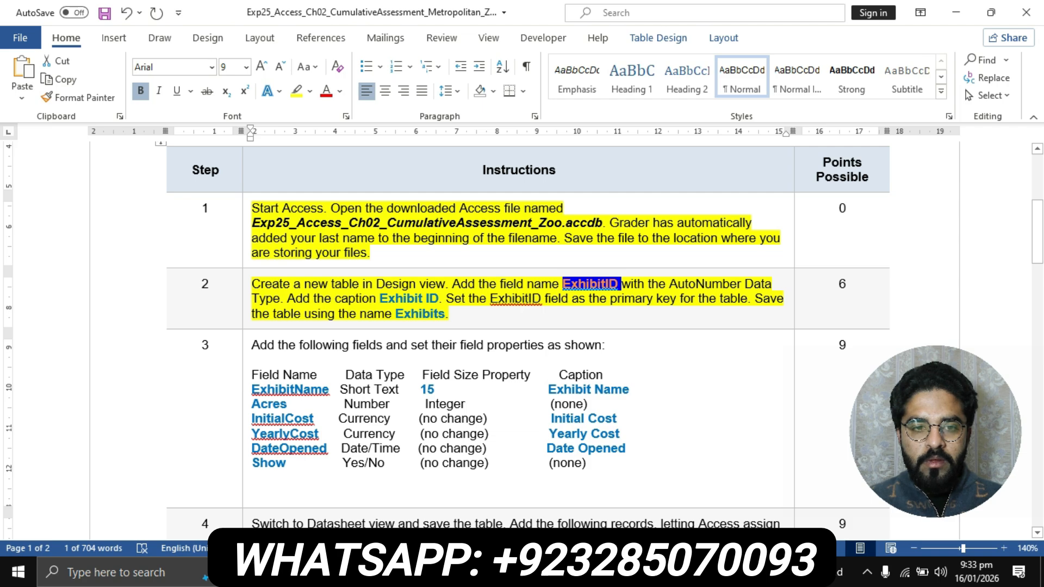
{"action": "left_click_drag", "start_coordinate": [288, 298], "coordinate": [439, 299]}
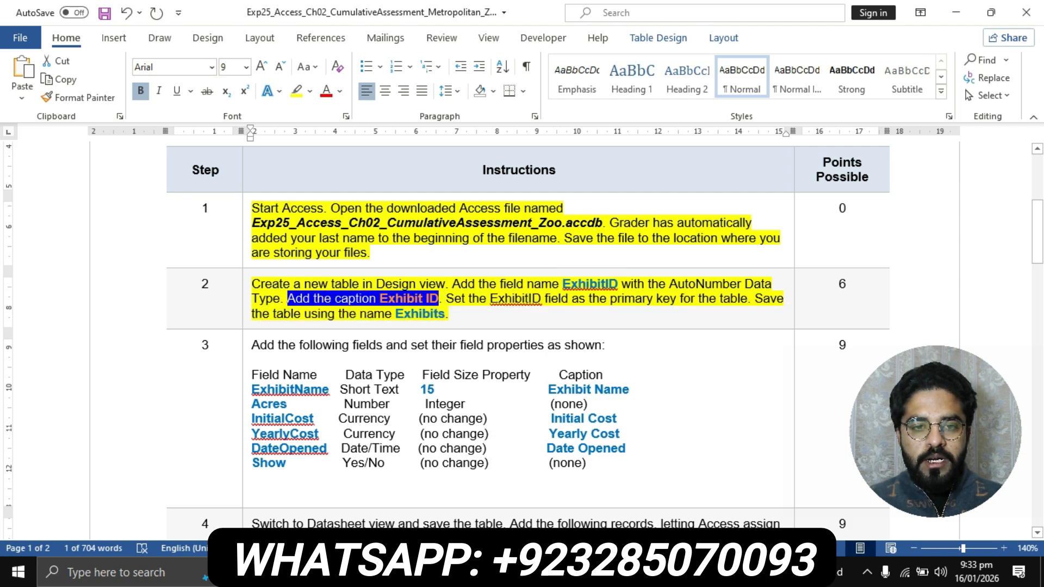
{"action": "left_click", "coordinate": [371, 298]}
{"action": "double_click", "coordinate": [403, 298]}
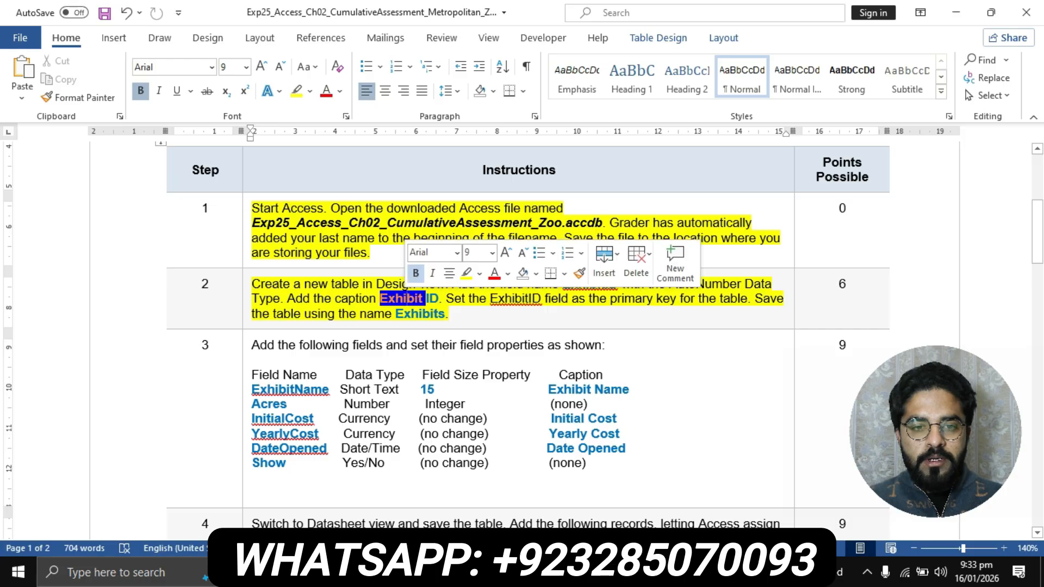
{"action": "left_click", "coordinate": [403, 299]}
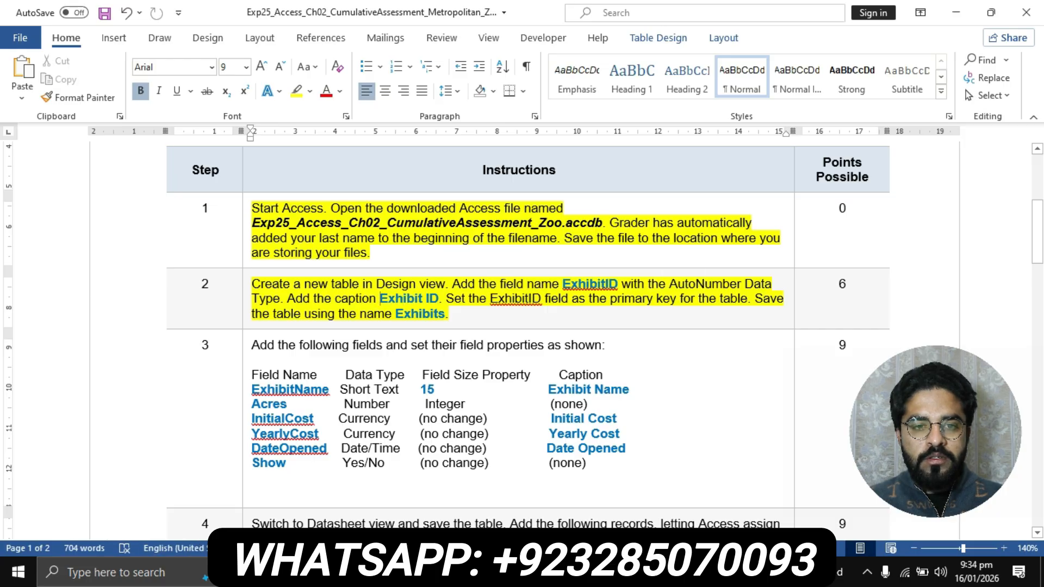
{"action": "left_click_drag", "start_coordinate": [379, 299], "coordinate": [438, 299]}
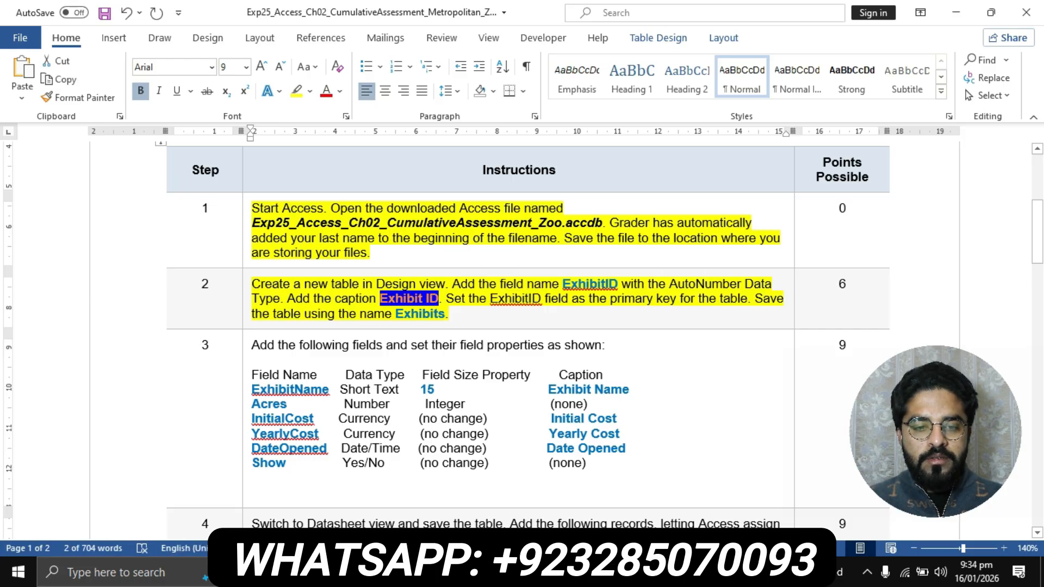
{"action": "key", "text": "alt+Tab"}
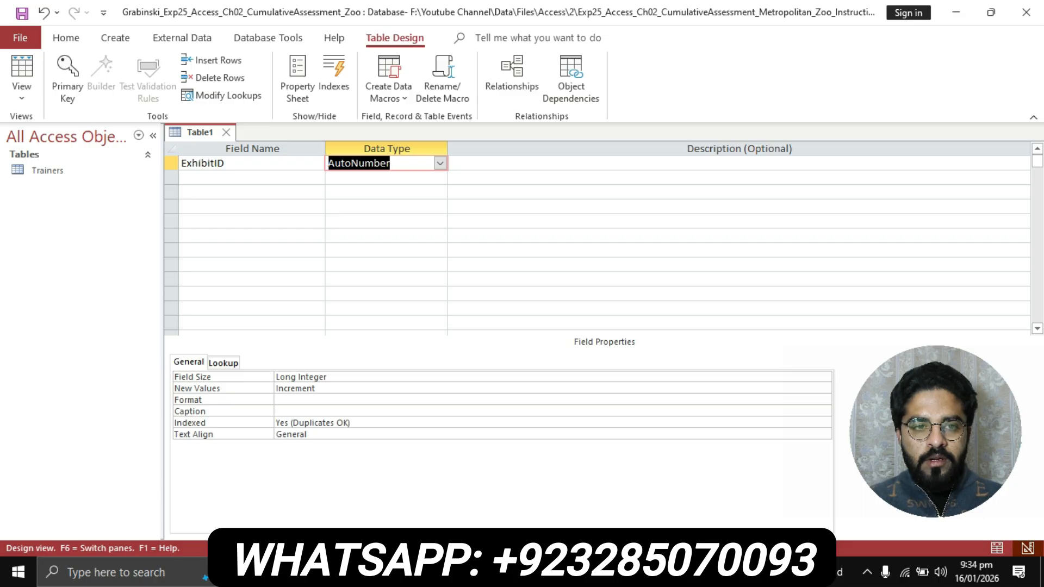
{"action": "left_click", "coordinate": [227, 163]}
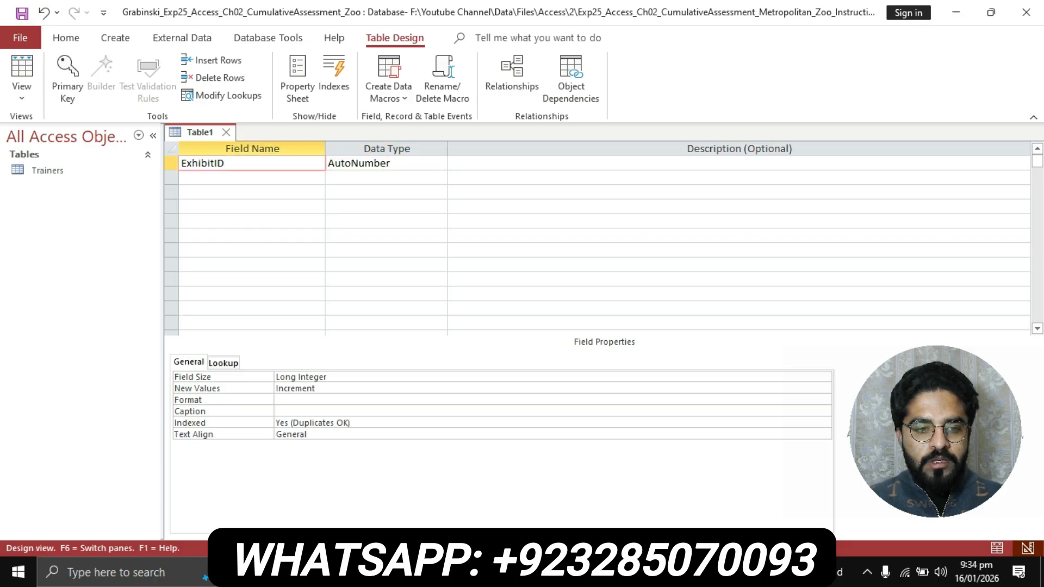
{"action": "left_click", "coordinate": [279, 411]}
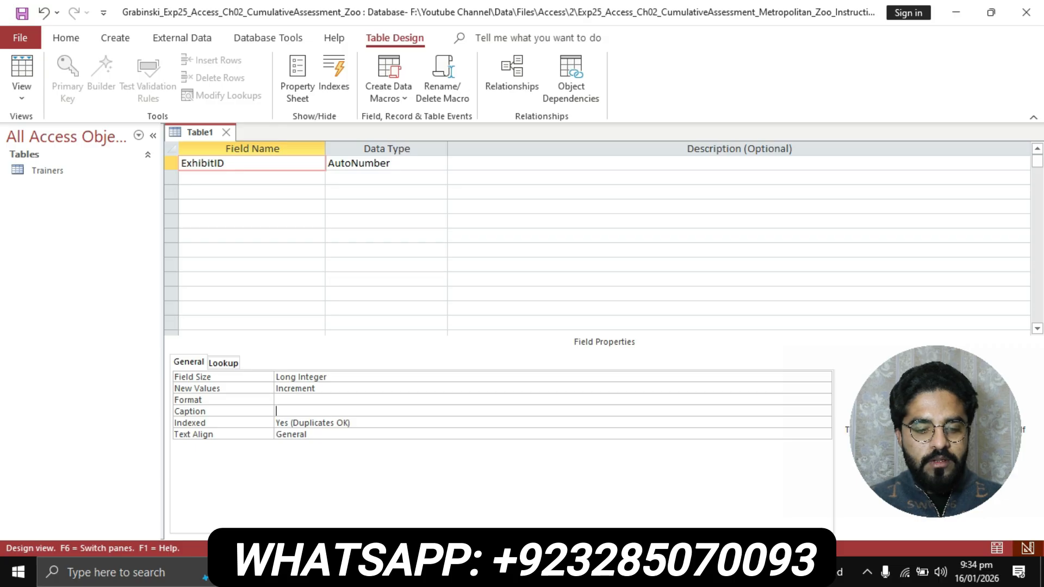
{"action": "type", "text": "Exhibit ID"}
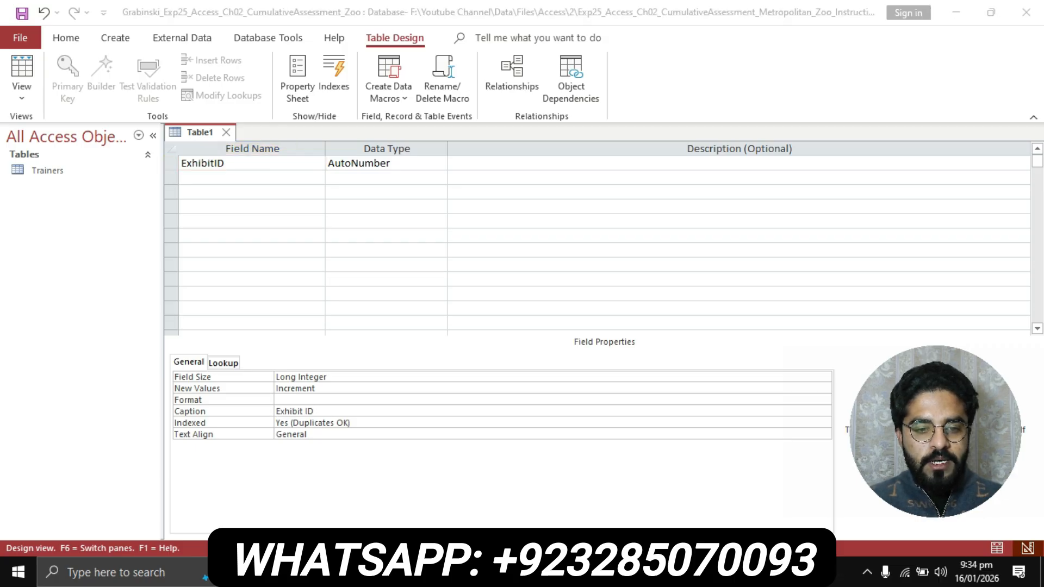
- Mark the primary key instruction in step 2 in Word, then set ExhibitID as the table's primary key in Access
{"action": "key", "text": "alt+Tab"}
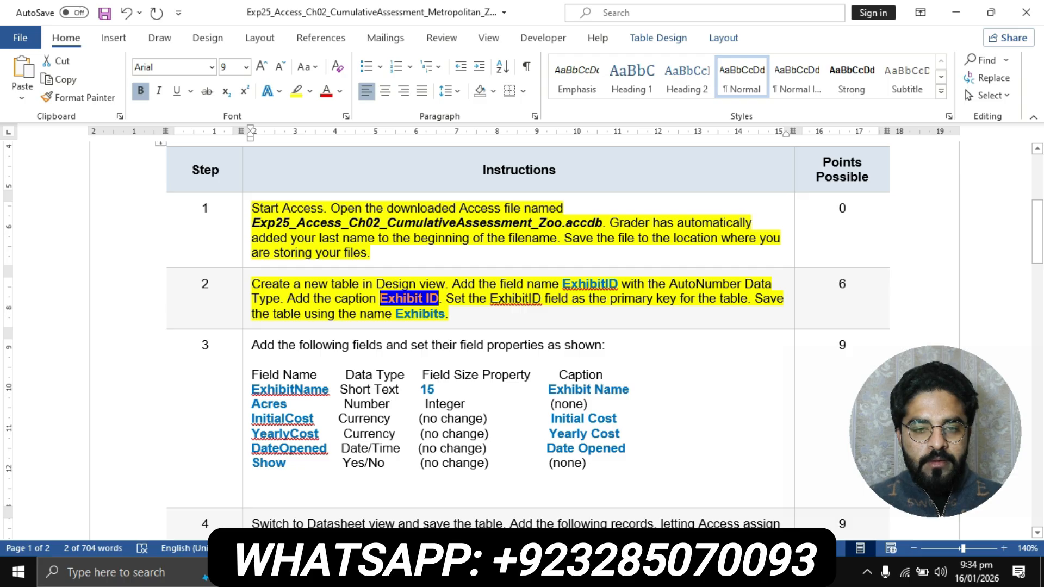
{"action": "left_click", "coordinate": [462, 299]}
{"action": "left_click_drag", "start_coordinate": [462, 298], "coordinate": [748, 298]}
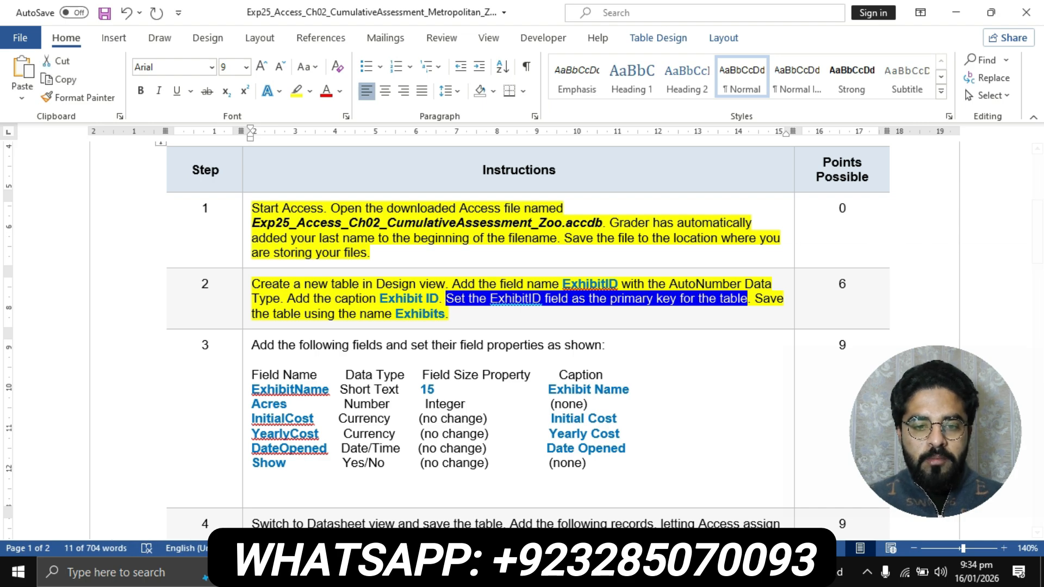
{"action": "key", "text": "alt+Tab"}
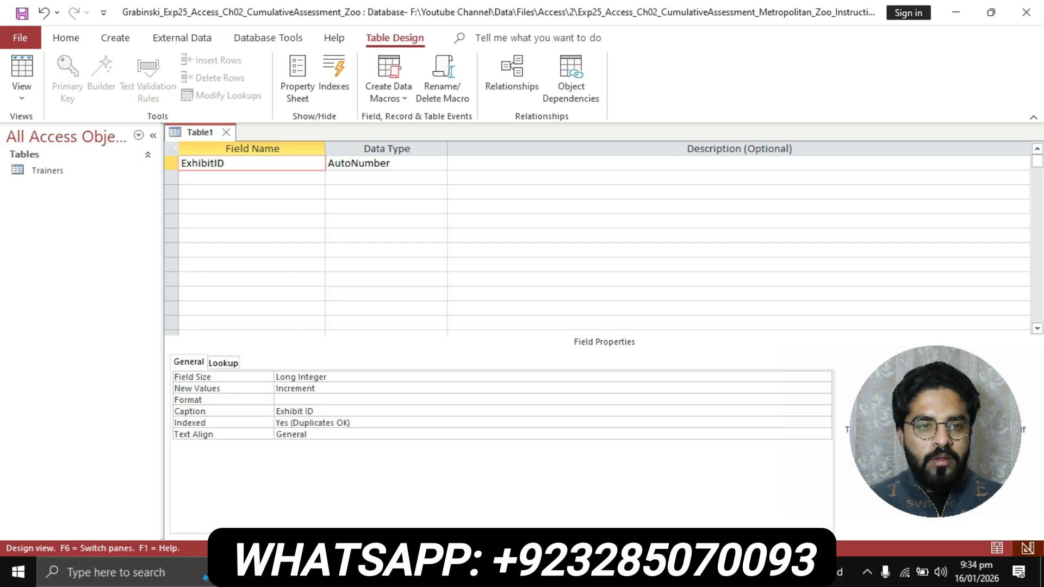
{"action": "left_click", "coordinate": [171, 164]}
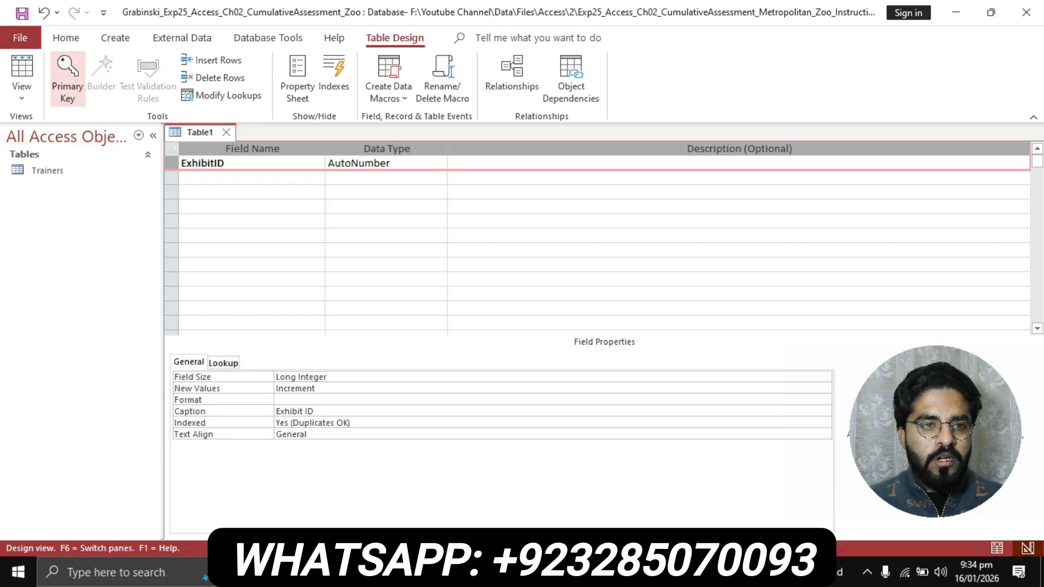
{"action": "left_click", "coordinate": [67, 78]}
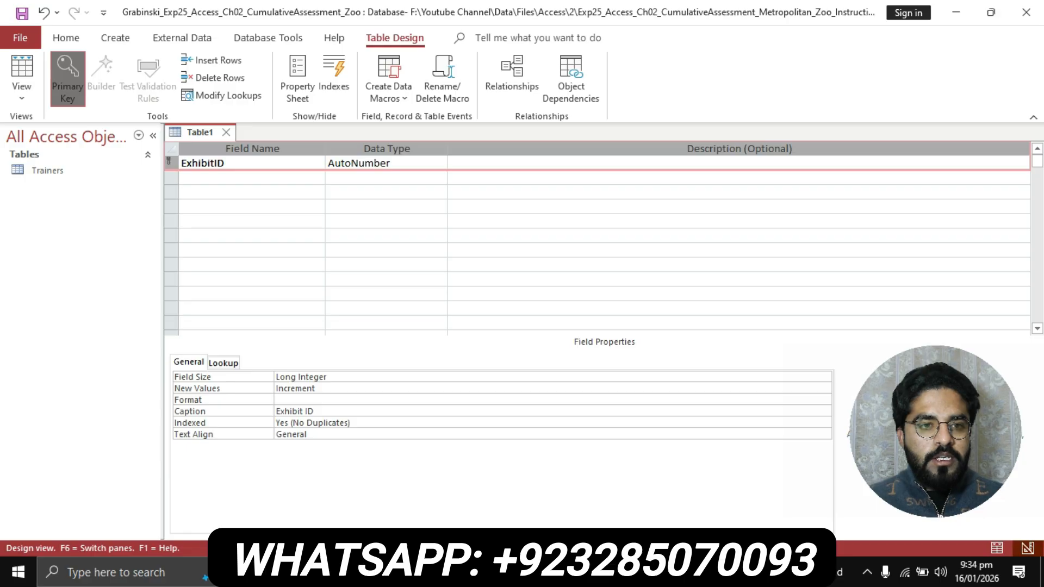
- Mark the table name in step 2 in Word, then save the new table in Access as Exhibits
{"action": "key", "text": "alt+Tab"}
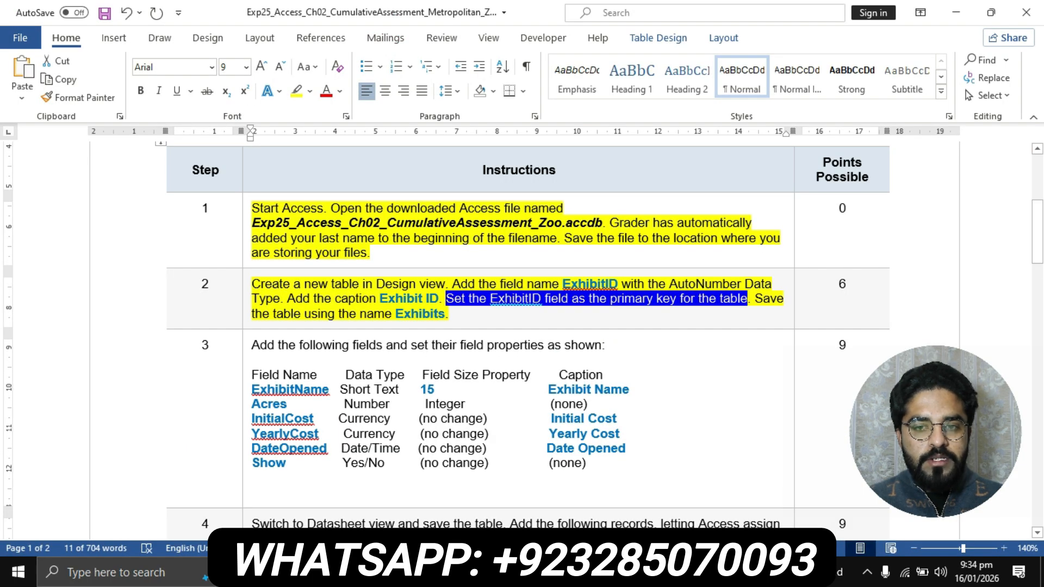
{"action": "left_click_drag", "start_coordinate": [754, 299], "coordinate": [445, 314]}
{"action": "left_click", "coordinate": [450, 314]}
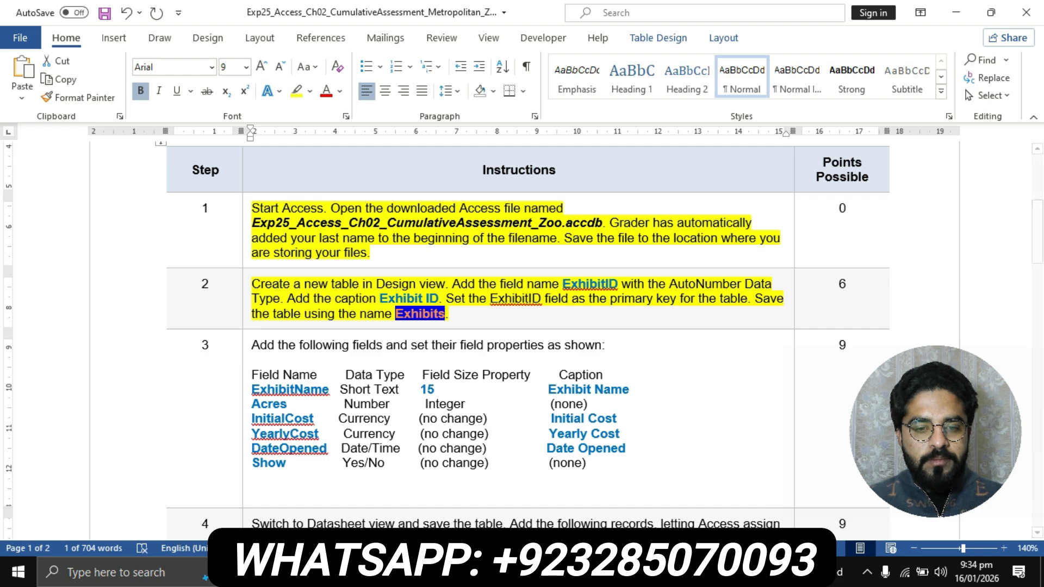
{"action": "key", "text": "alt+Tab"}
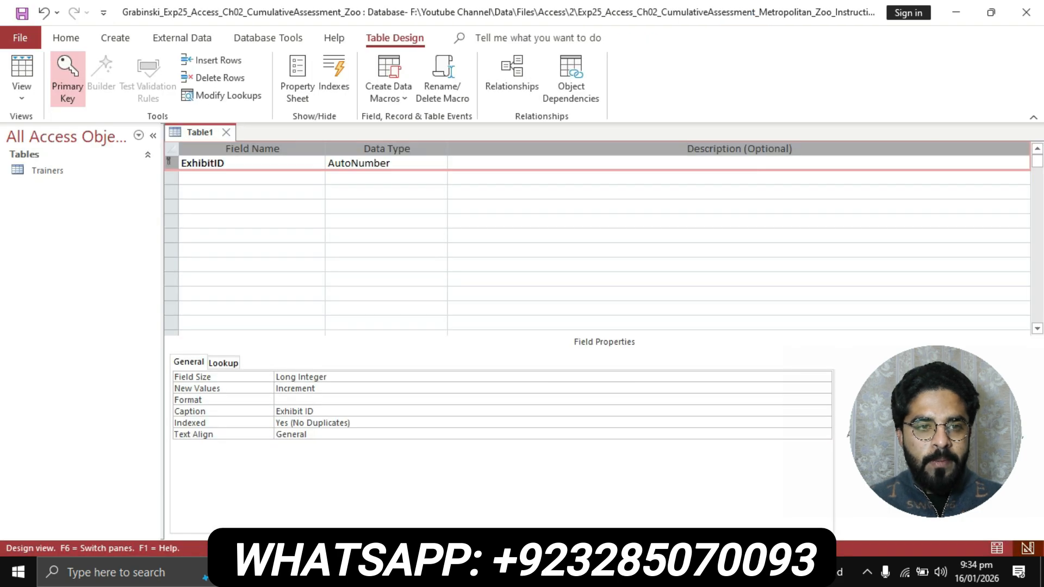
{"action": "right_click", "coordinate": [198, 133]}
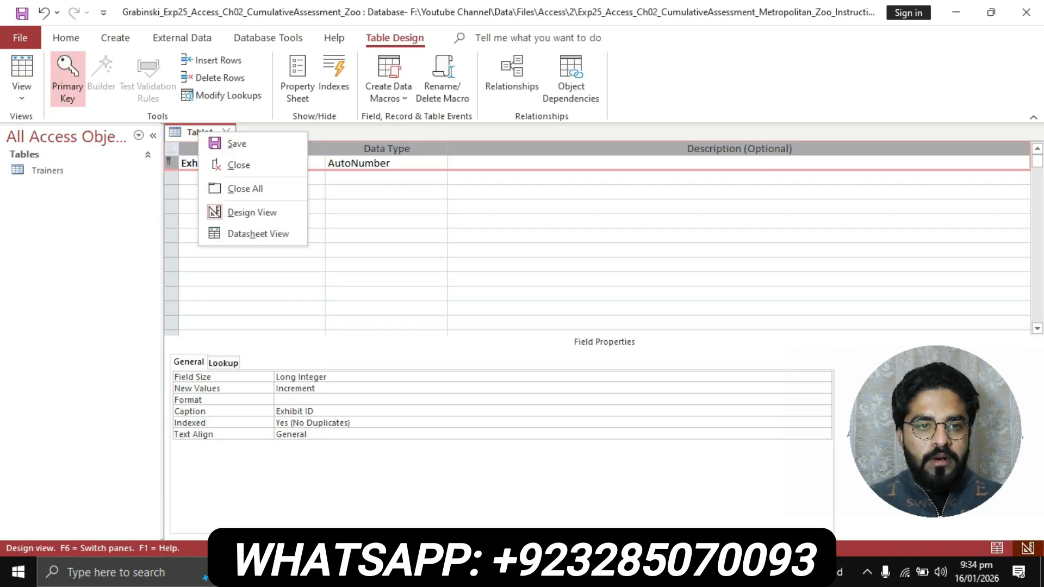
{"action": "left_click", "coordinate": [235, 144]}
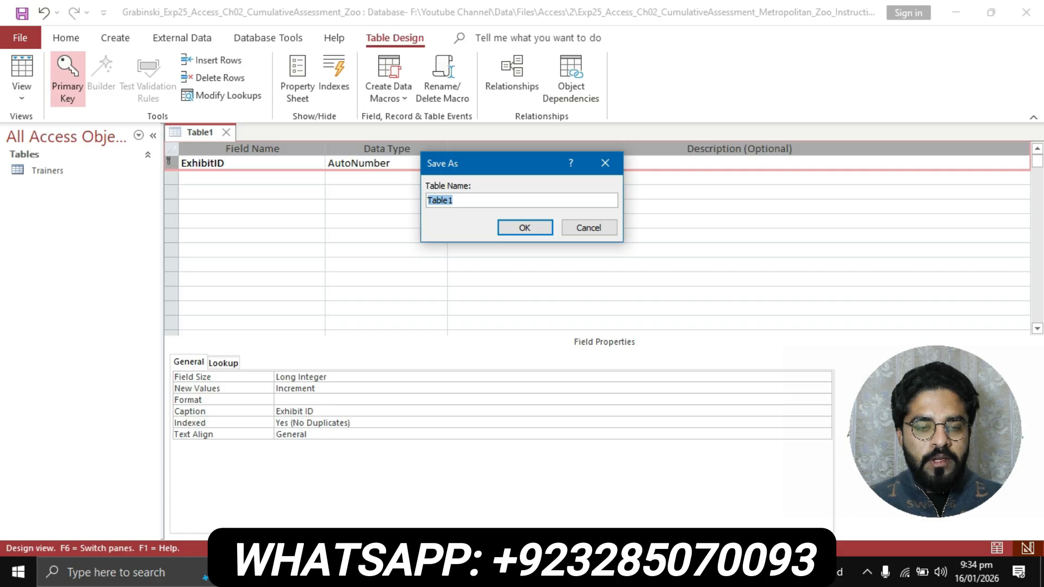
{"action": "type", "text": "Exhibits"}
{"action": "key", "text": "Return"}
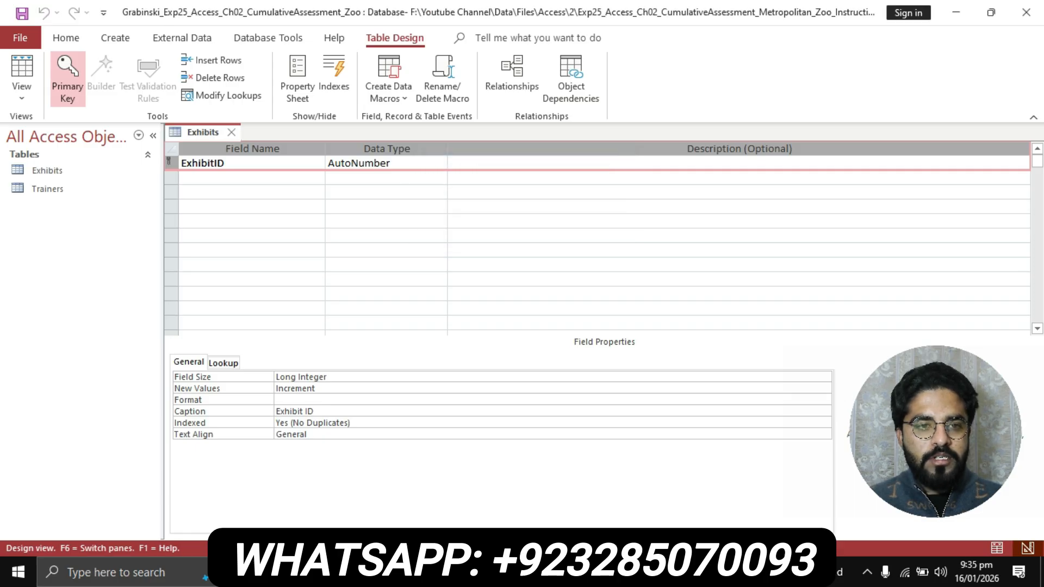
- Switch to Word and highlight the step 3 instructions and field list in yellow
{"action": "key", "text": "alt+Tab"}
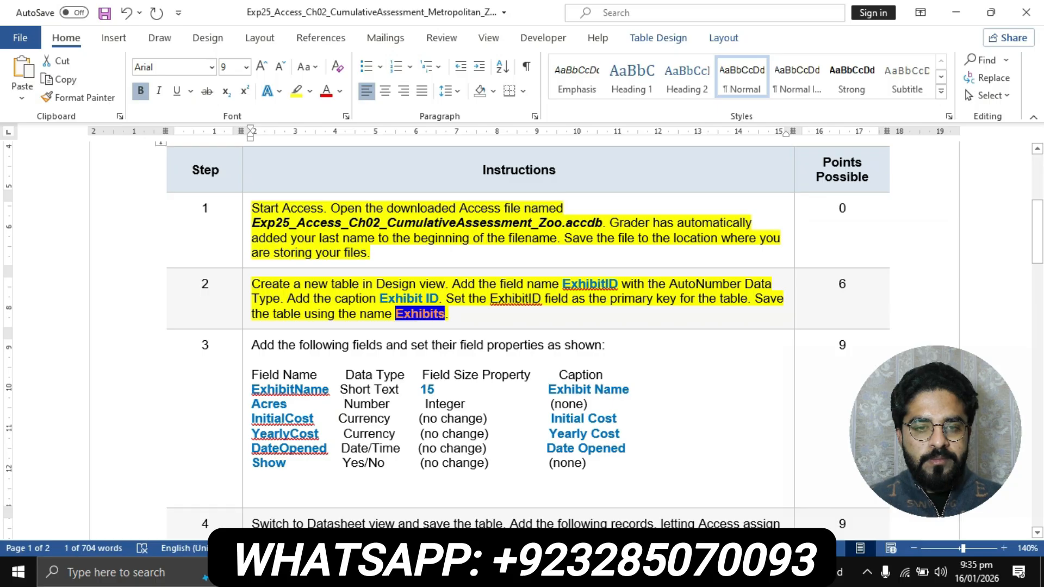
{"action": "scroll", "coordinate": [522, 337], "scroll_direction": "down", "scroll_amount": 3}
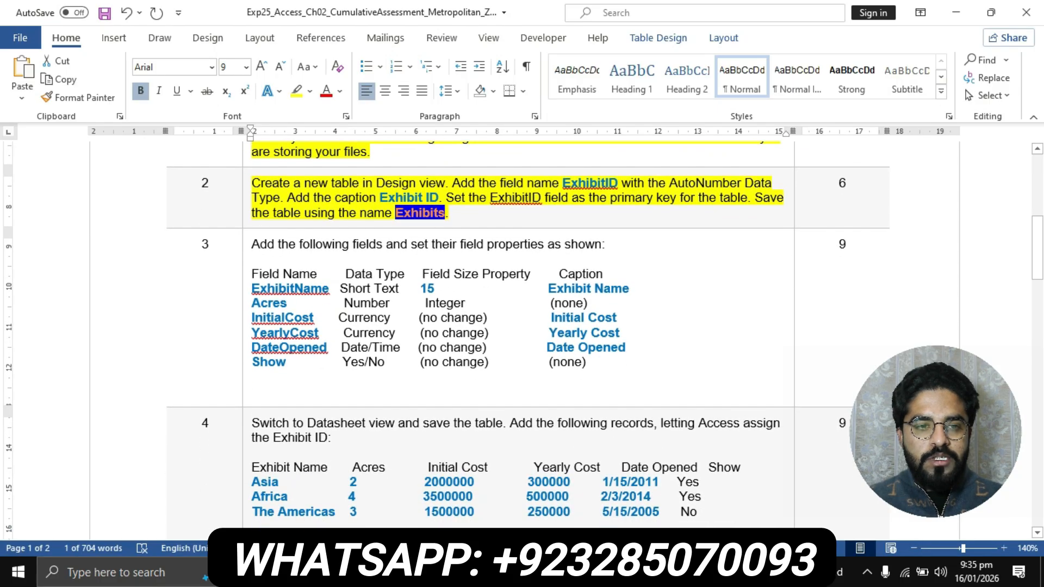
{"action": "left_click", "coordinate": [246, 246]}
{"action": "left_click", "coordinate": [296, 91]}
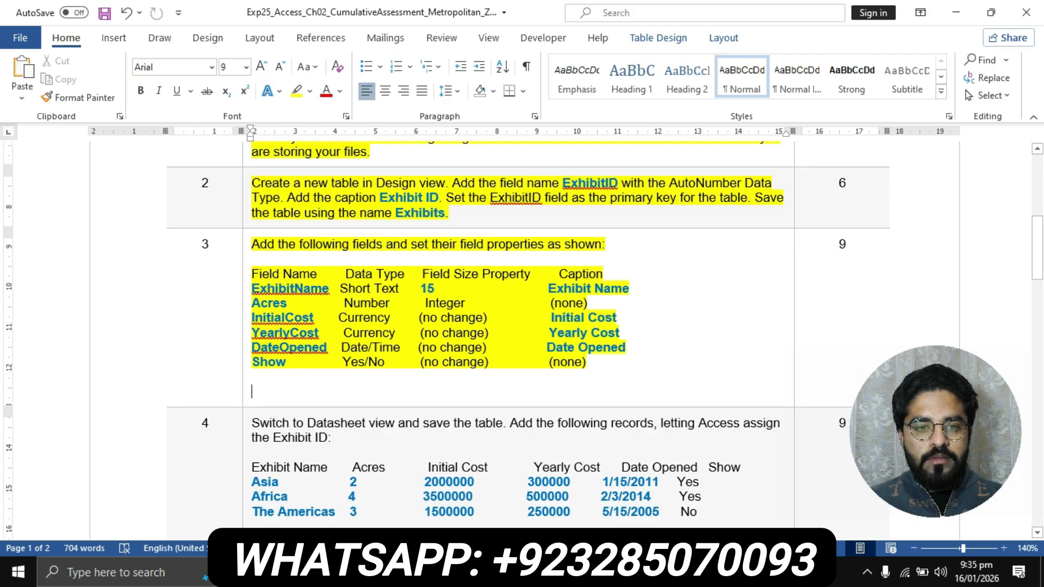
- Copy the field name ExhibitName from step 3 in Word and add it as a Short Text field below ExhibitID in Access
{"action": "scroll", "coordinate": [523, 340], "scroll_direction": "down", "scroll_amount": 1}
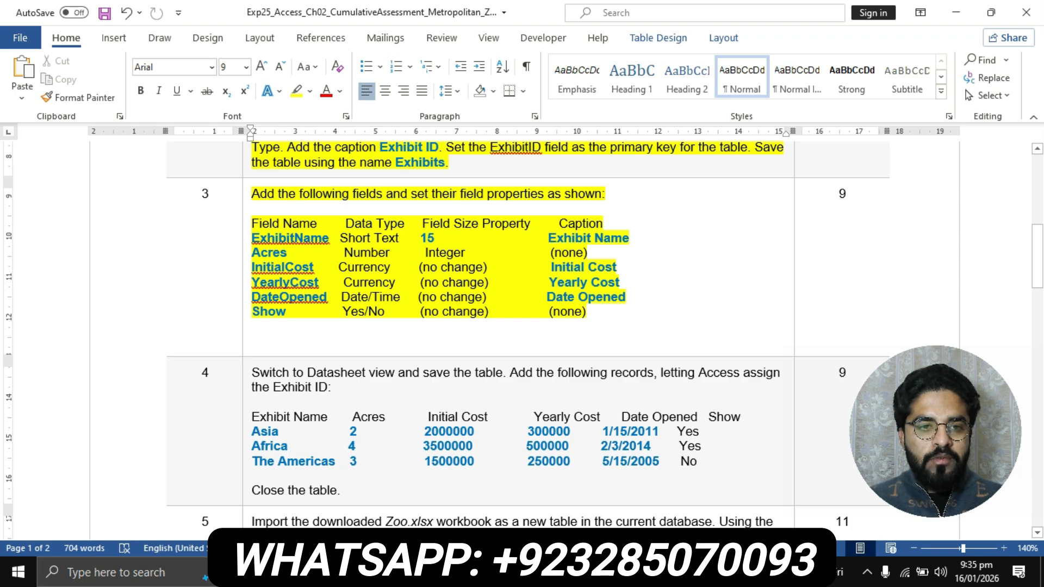
{"action": "left_click_drag", "start_coordinate": [252, 239], "coordinate": [329, 238]}
{"action": "key", "text": "ctrl+c"}
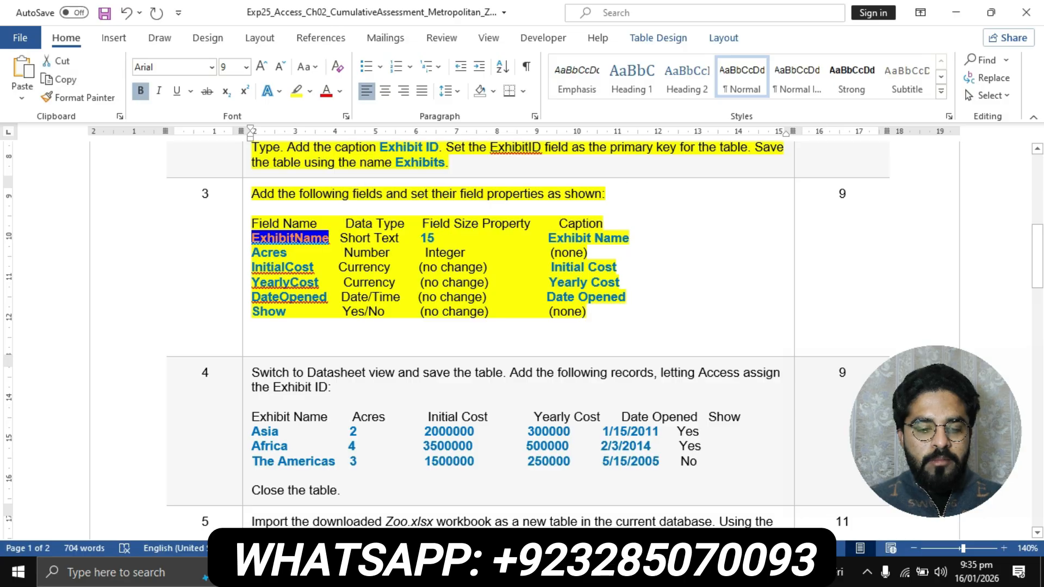
{"action": "key", "text": "alt+Tab"}
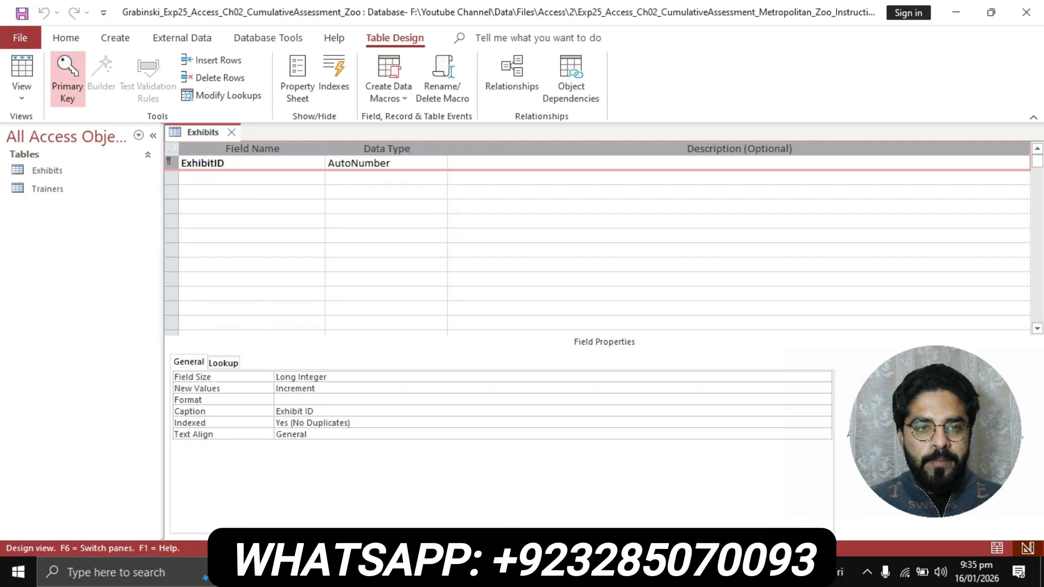
{"action": "left_click", "coordinate": [251, 178]}
{"action": "key", "text": "ctrl+v"}
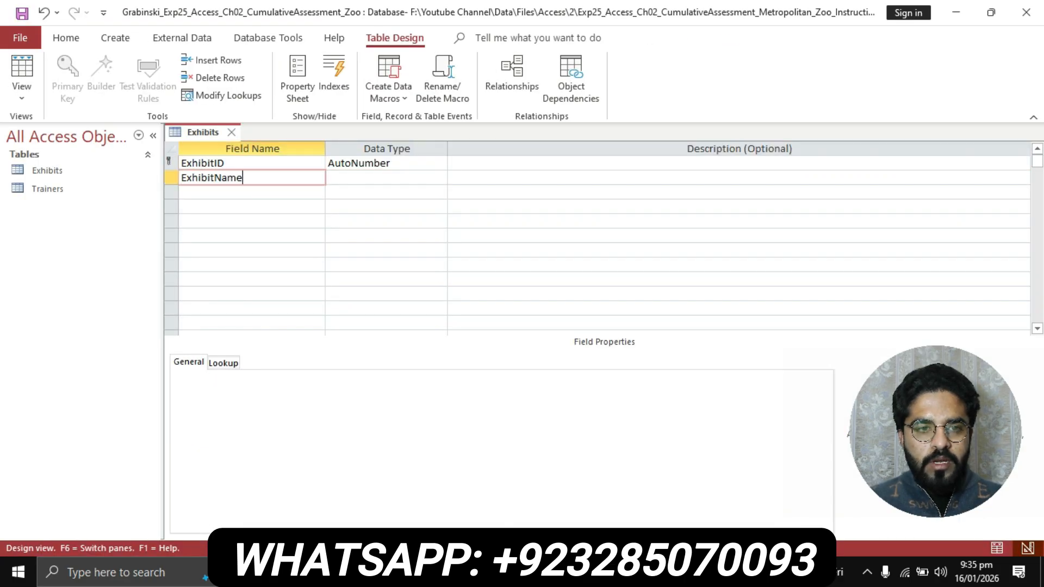
{"action": "key", "text": "Tab"}
- Check the ExhibitName properties in the Word instructions, then set the field's size to 15 in Access
{"action": "key", "text": "alt+Tab"}
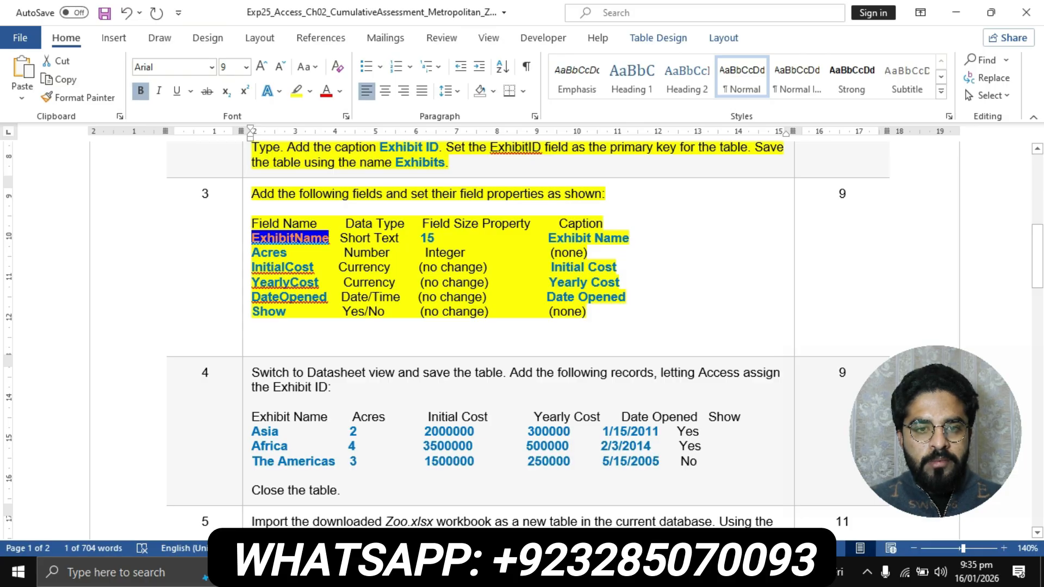
{"action": "key", "text": "alt+Tab"}
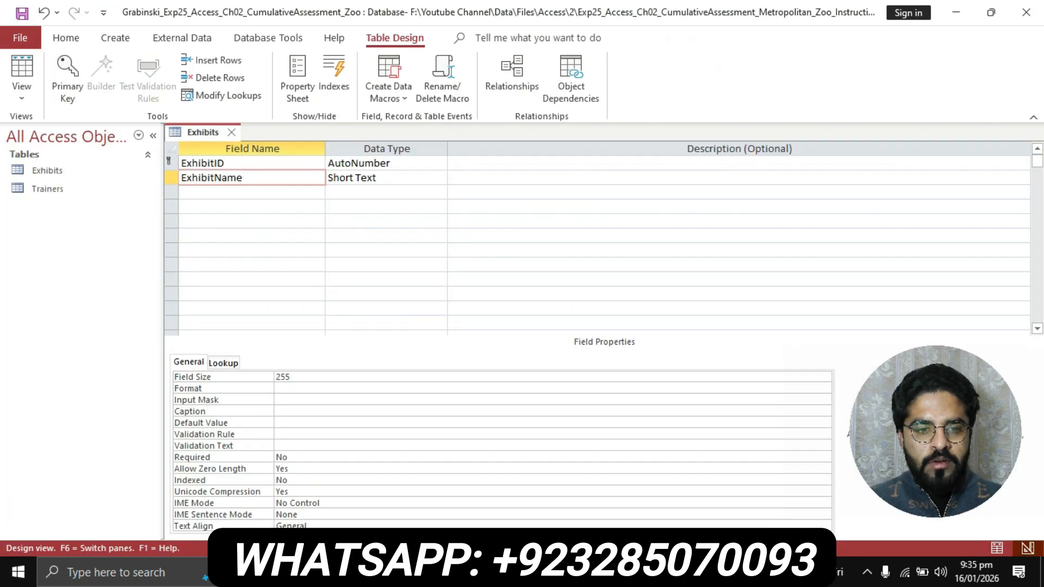
{"action": "key", "text": "F6"}
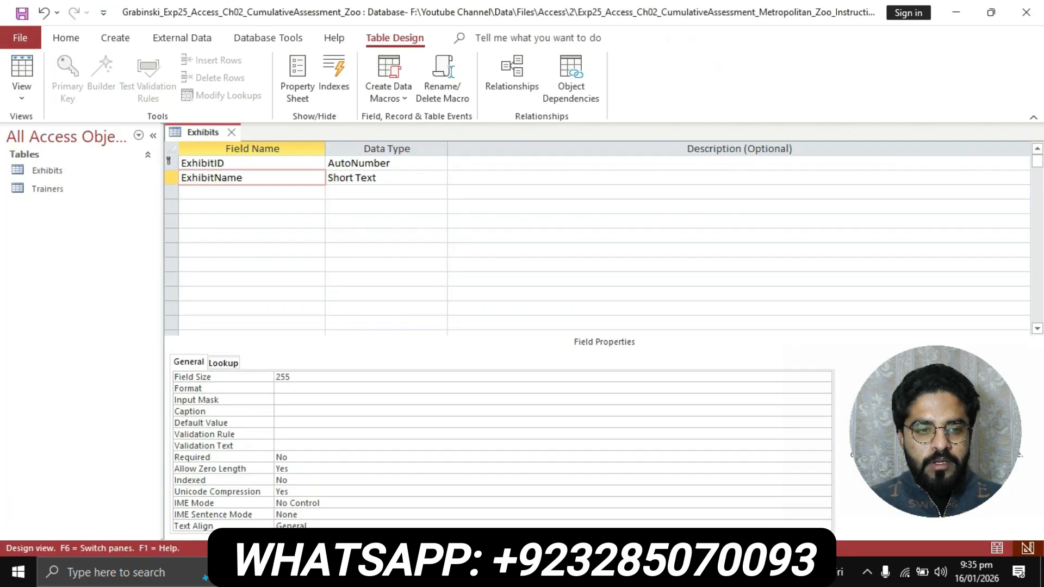
{"action": "key", "text": "BackSpace"}
{"action": "key", "text": "BackSpace"}
{"action": "key", "text": "BackSpace"}
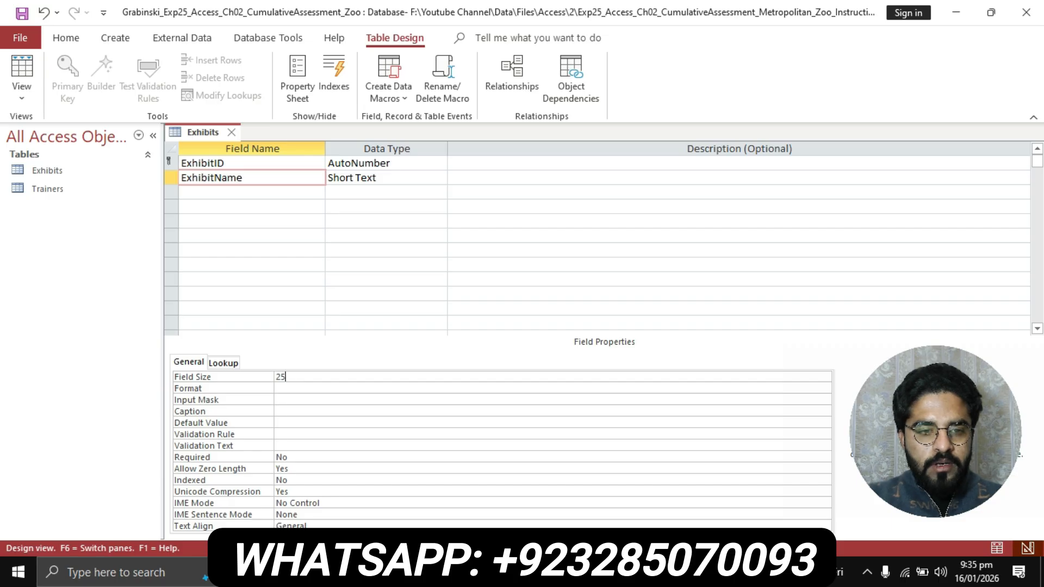
{"action": "type", "text": "15"}
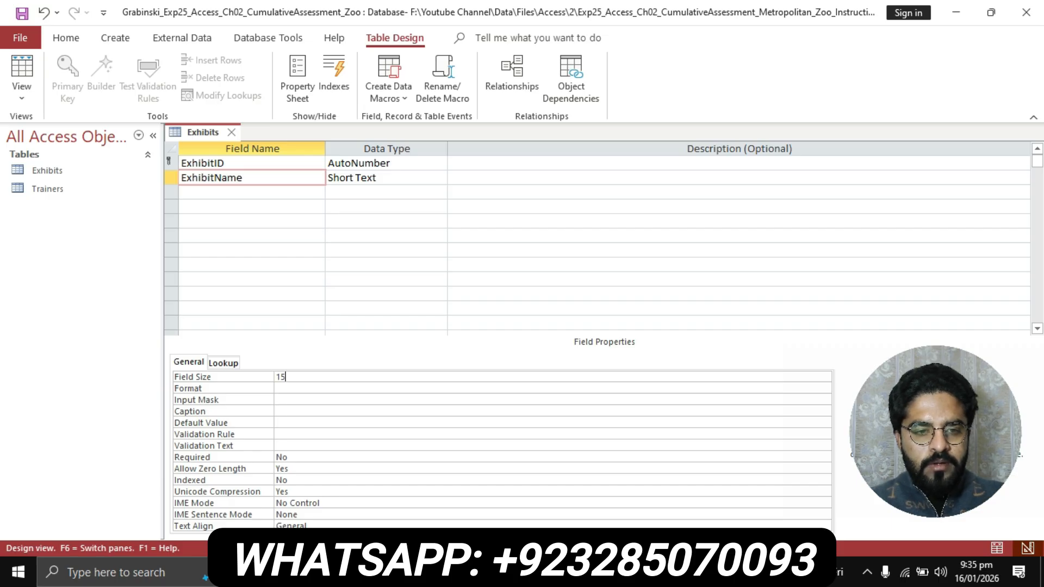
- Copy the caption Exhibit Name from step 3 in Word and set it as the ExhibitName field's caption in Access
{"action": "key", "text": "alt+Tab"}
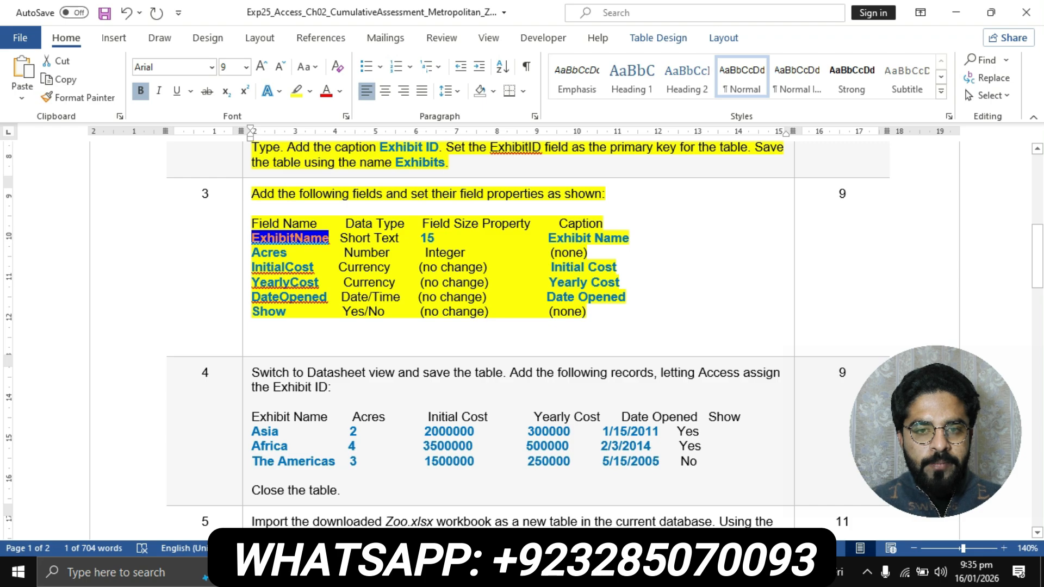
{"action": "left_click_drag", "start_coordinate": [548, 237], "coordinate": [629, 237]}
{"action": "key", "text": "ctrl+c"}
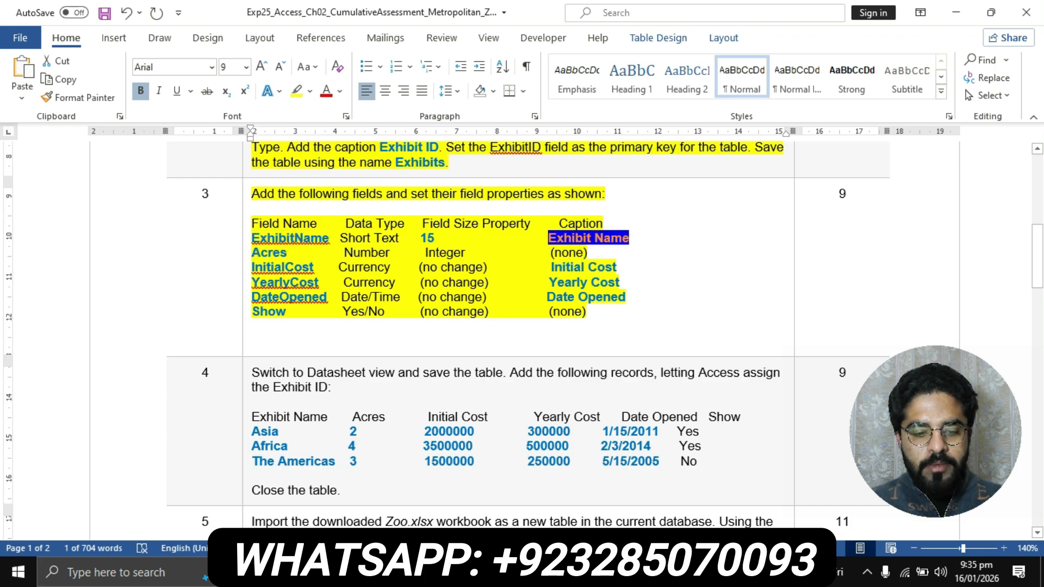
{"action": "key", "text": "alt+Tab"}
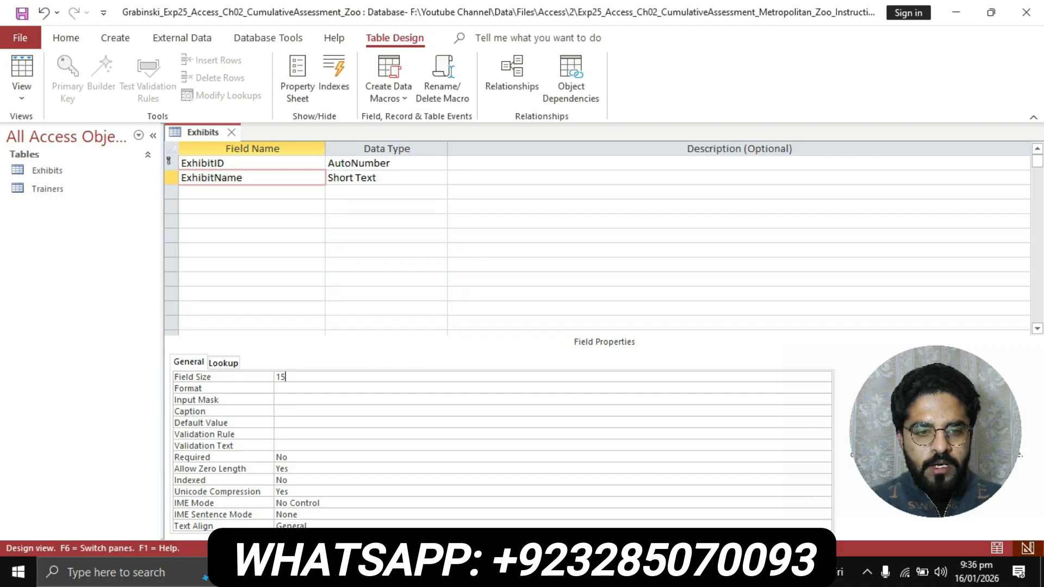
{"action": "left_click", "coordinate": [279, 411]}
{"action": "key", "text": "ctrl+v"}
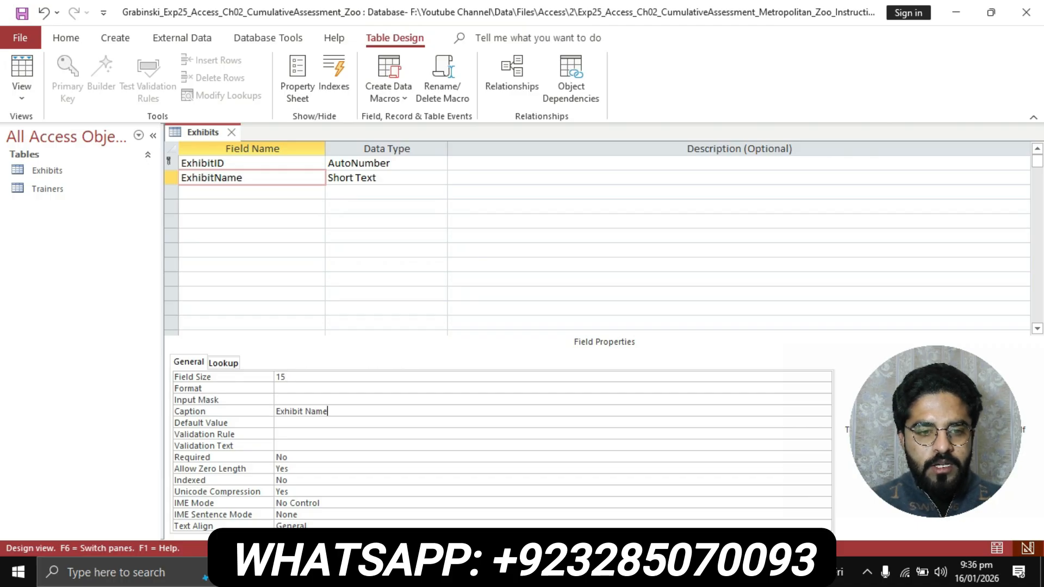
- Copy the field name Acres from step 3 in Word and add it as a new field below ExhibitName in Access
{"action": "key", "text": "alt+Tab"}
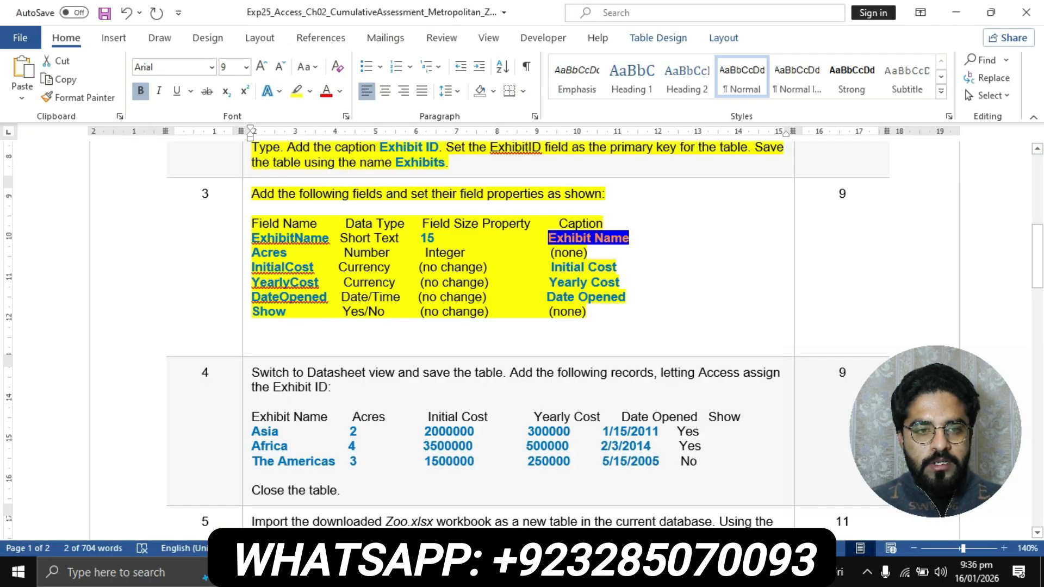
{"action": "left_click_drag", "start_coordinate": [252, 252], "coordinate": [287, 252]}
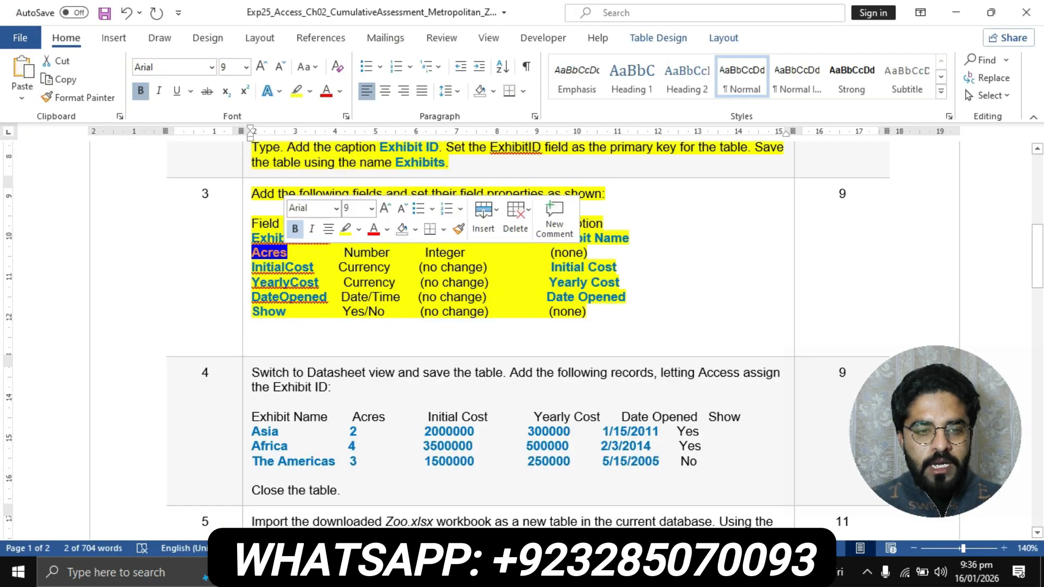
{"action": "key", "text": "ctrl+c"}
{"action": "key", "text": "alt+Tab"}
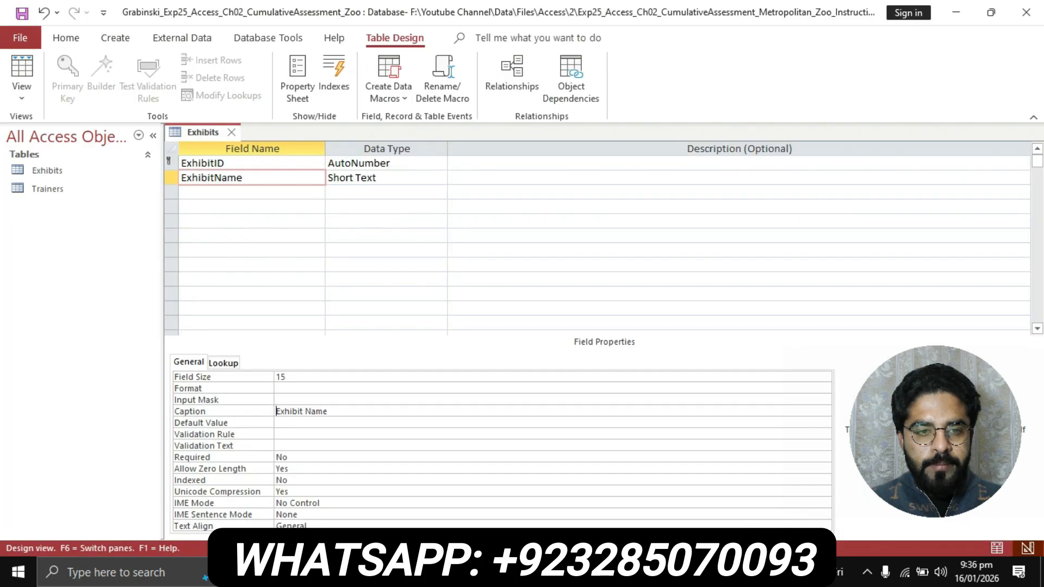
{"action": "left_click", "coordinate": [252, 193]}
{"action": "key", "text": "ctrl+v"}
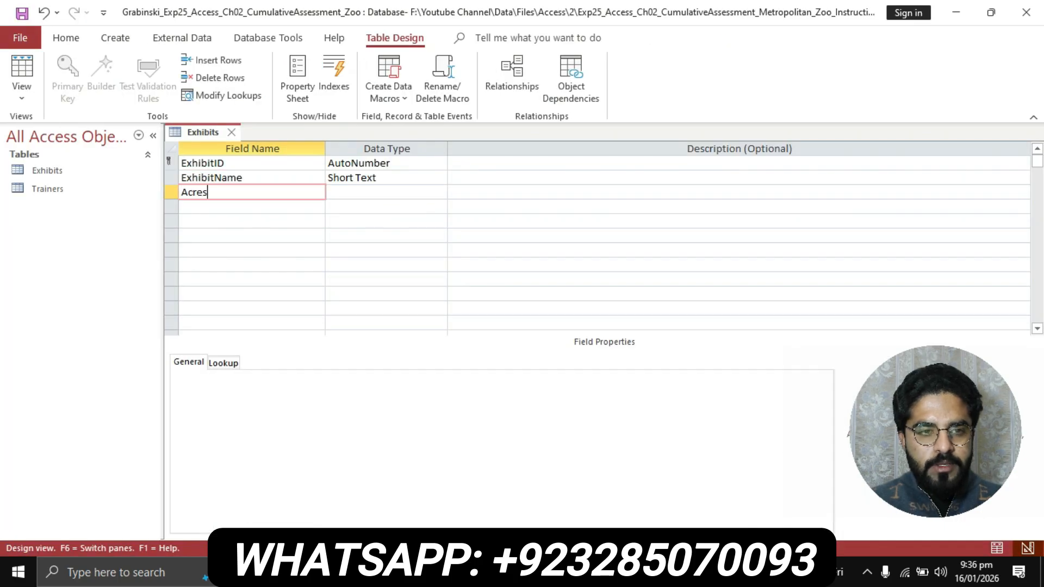
- Check the Acres data type in the Word instructions, then set the field's data type to Number in Access
{"action": "key", "text": "alt+Tab"}
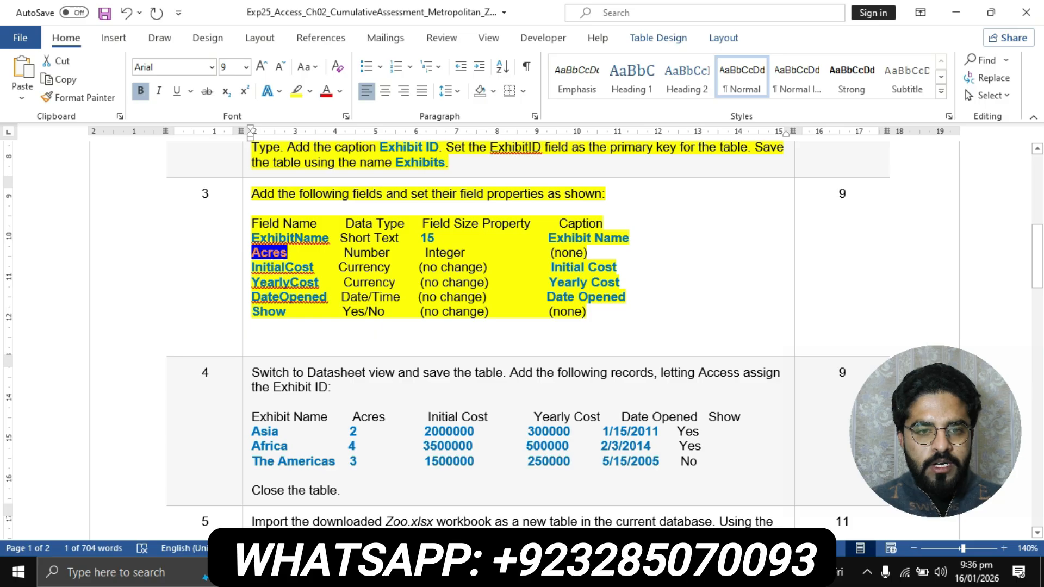
{"action": "key", "text": "alt+Tab"}
{"action": "key", "text": "Tab"}
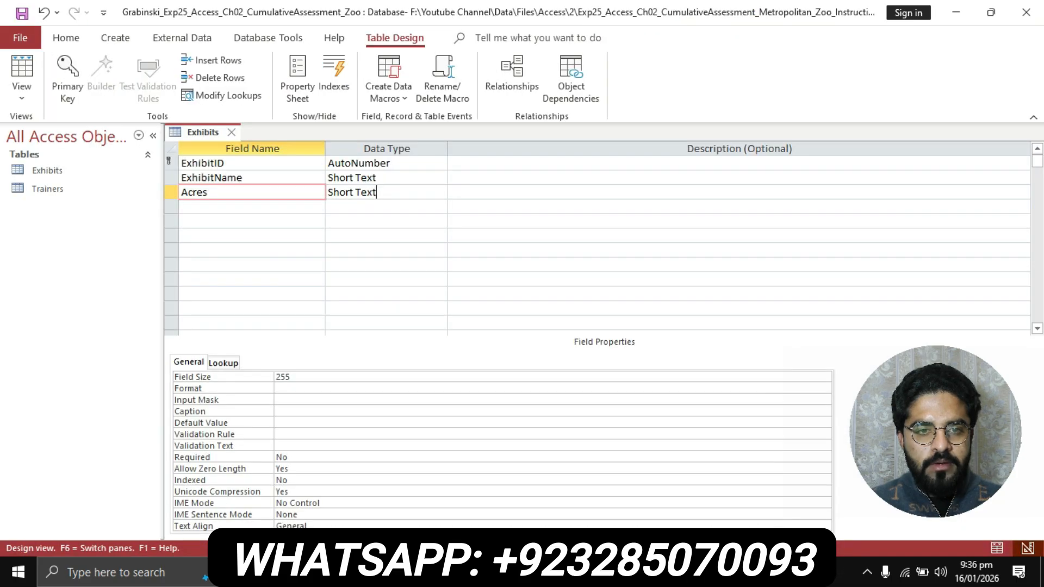
{"action": "key", "text": "alt+Down"}
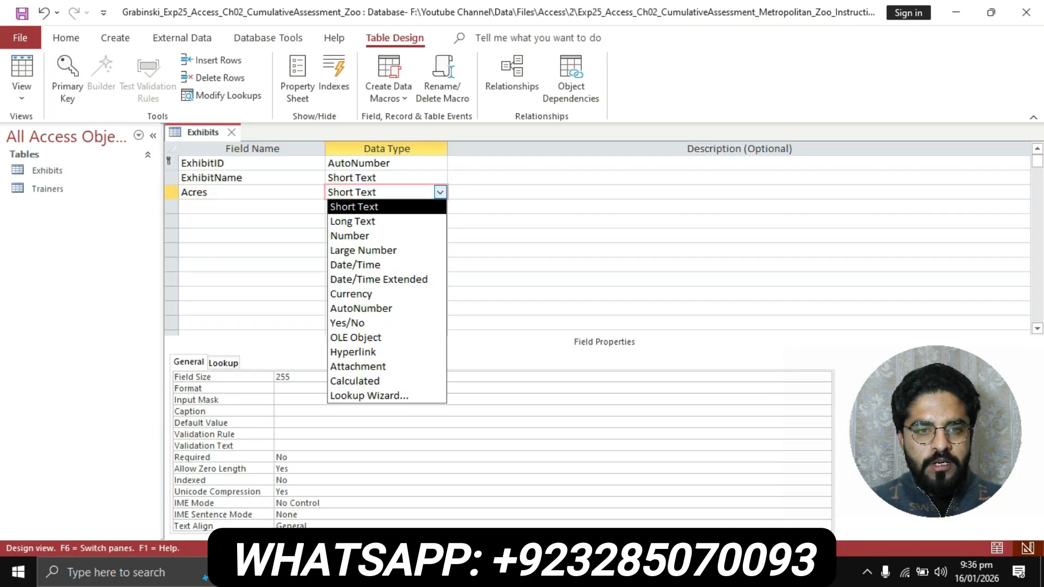
{"action": "key", "text": "Down"}
{"action": "key", "text": "Down"}
{"action": "key", "text": "Return"}
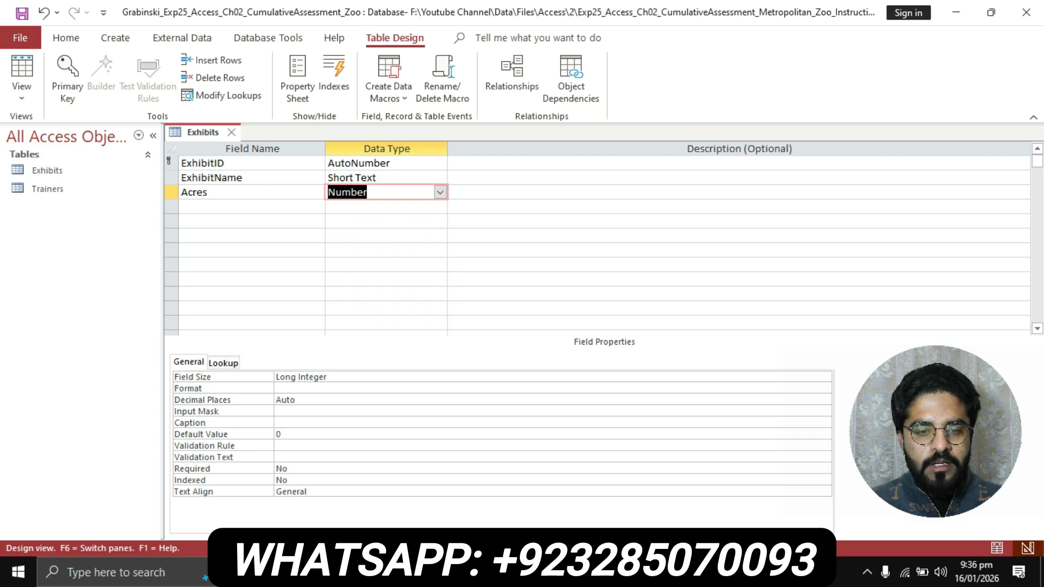
- Check the Acres field size in the Word instructions, then set the field's size to Integer in Access
{"action": "key", "text": "alt+Tab"}
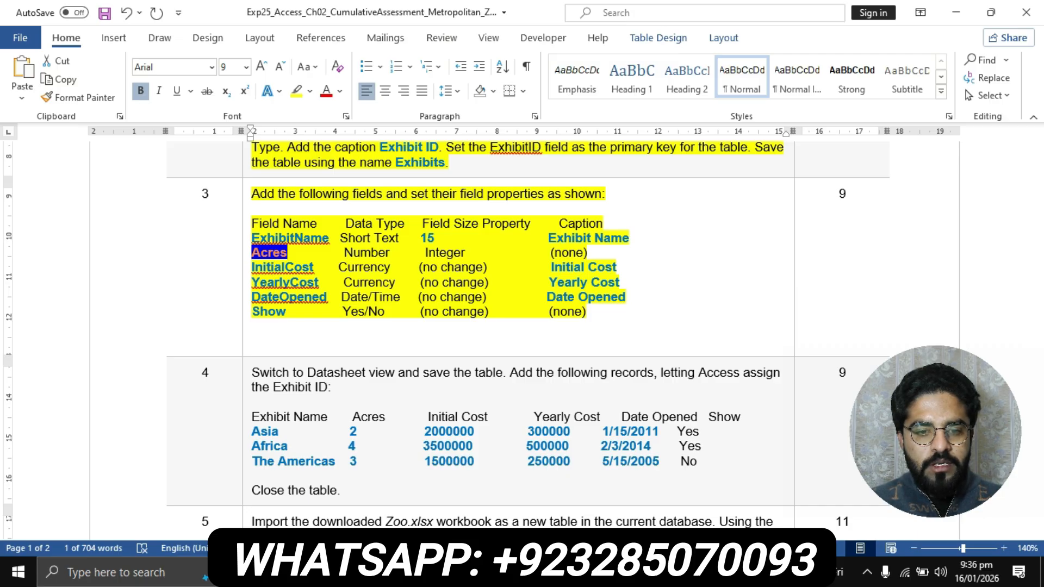
{"action": "key", "text": "alt+Tab"}
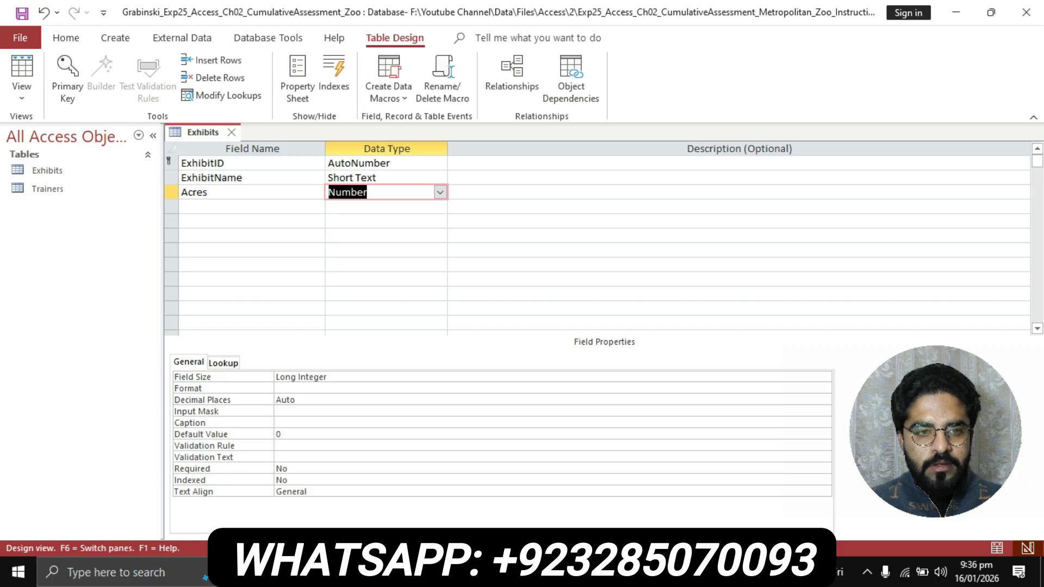
{"action": "left_click", "coordinate": [209, 192]}
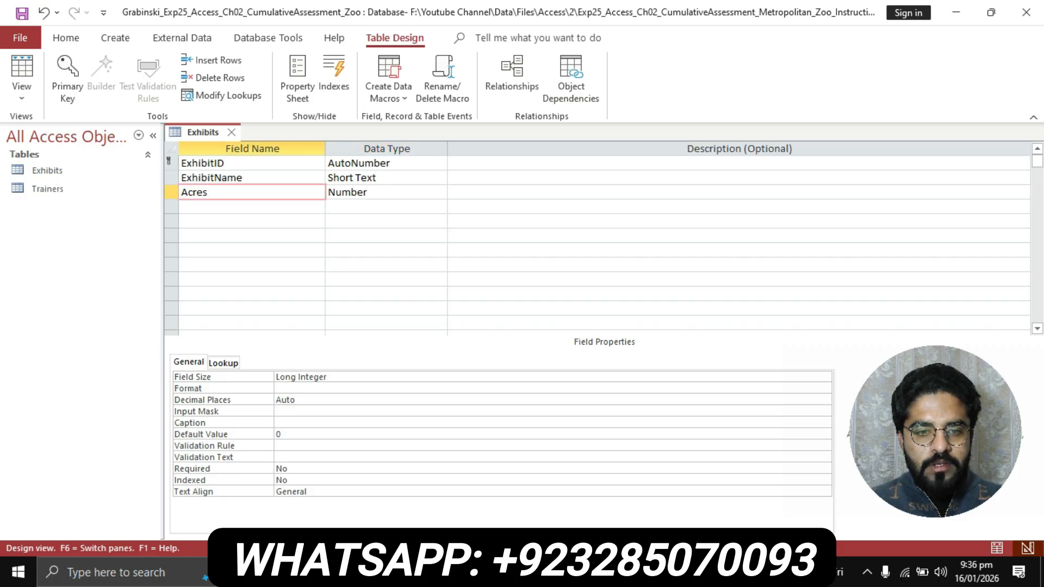
{"action": "left_click", "coordinate": [327, 377]}
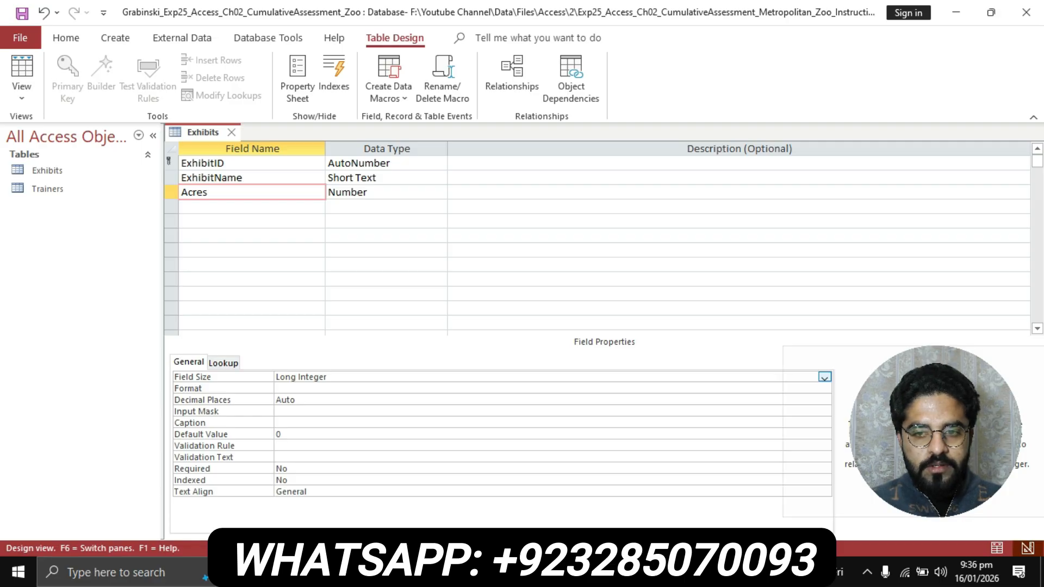
{"action": "key", "text": "alt+Tab"}
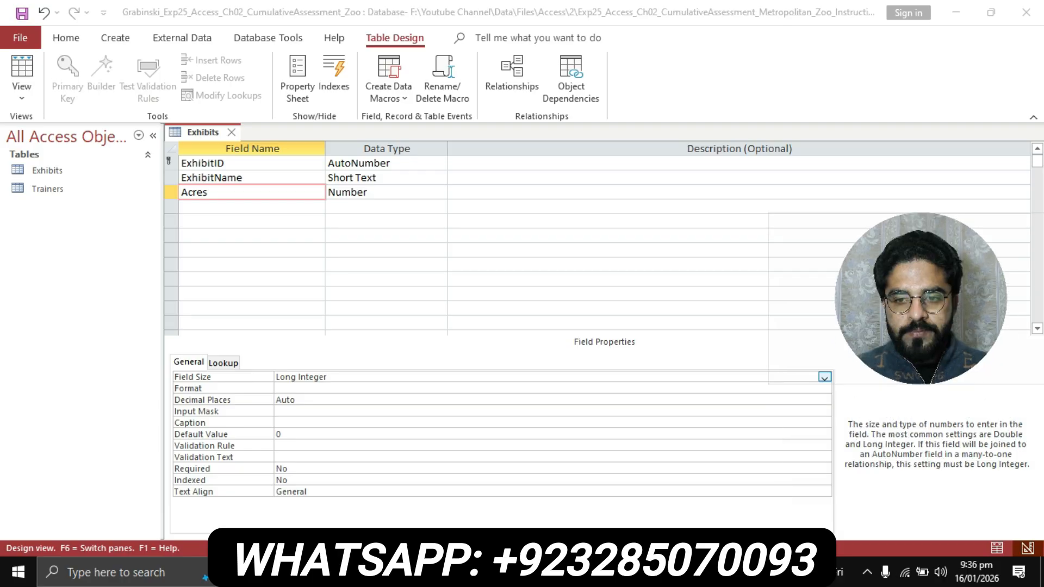
{"action": "left_click", "coordinate": [825, 377]}
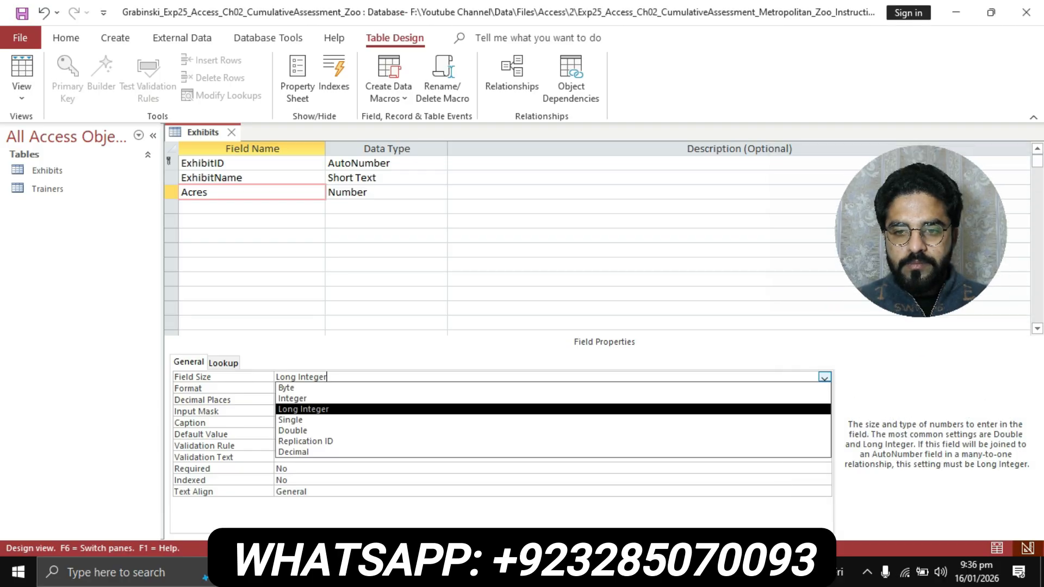
{"action": "key", "text": "Return"}
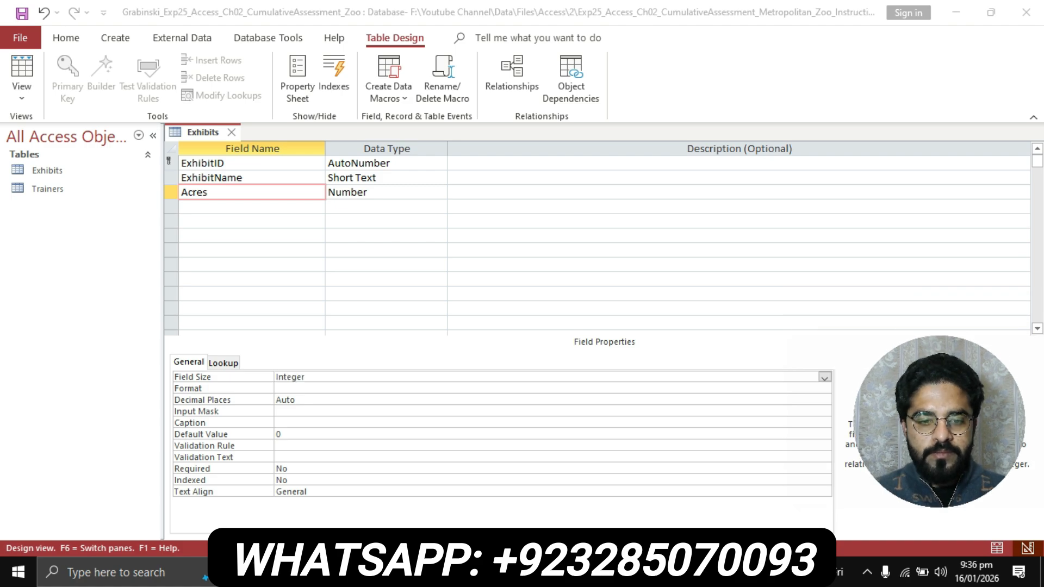
- Copy the field name InitialCost from step 3 in Word and add it as a new field below Acres in Access
{"action": "key", "text": "alt+Tab"}
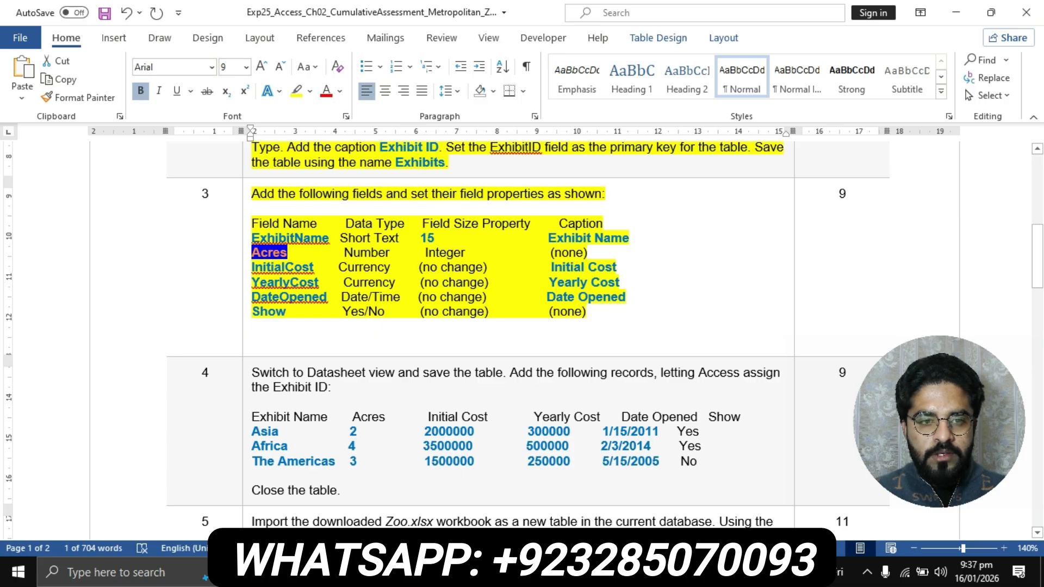
{"action": "left_click_drag", "start_coordinate": [252, 267], "coordinate": [317, 266]}
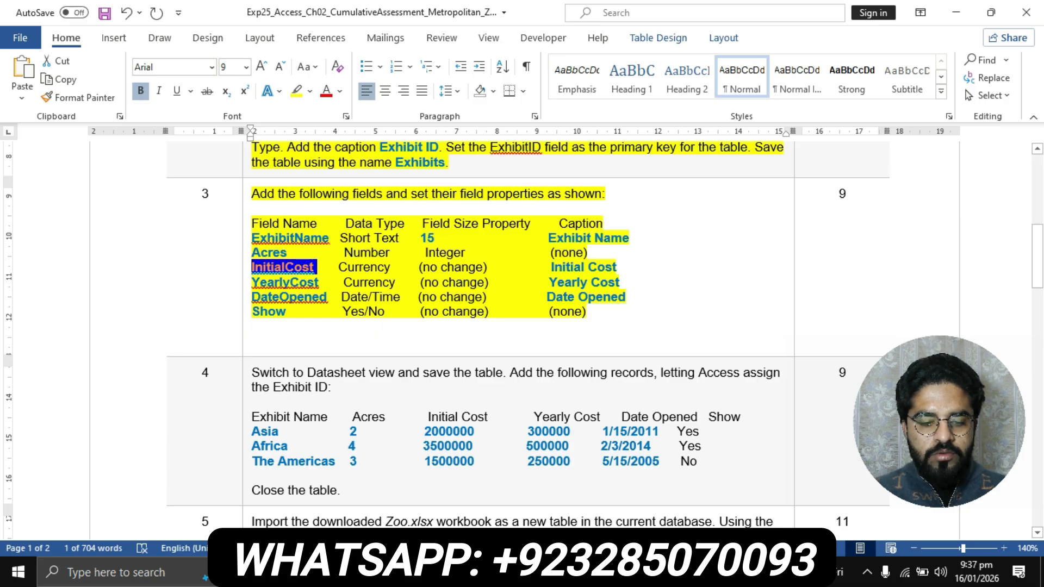
{"action": "key", "text": "alt+Tab"}
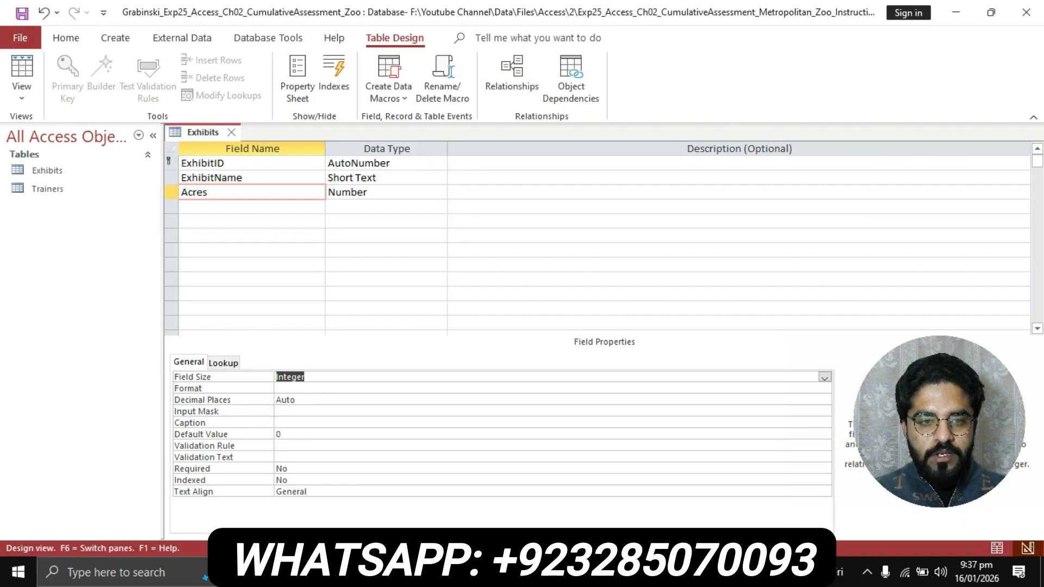
{"action": "left_click", "coordinate": [239, 207]}
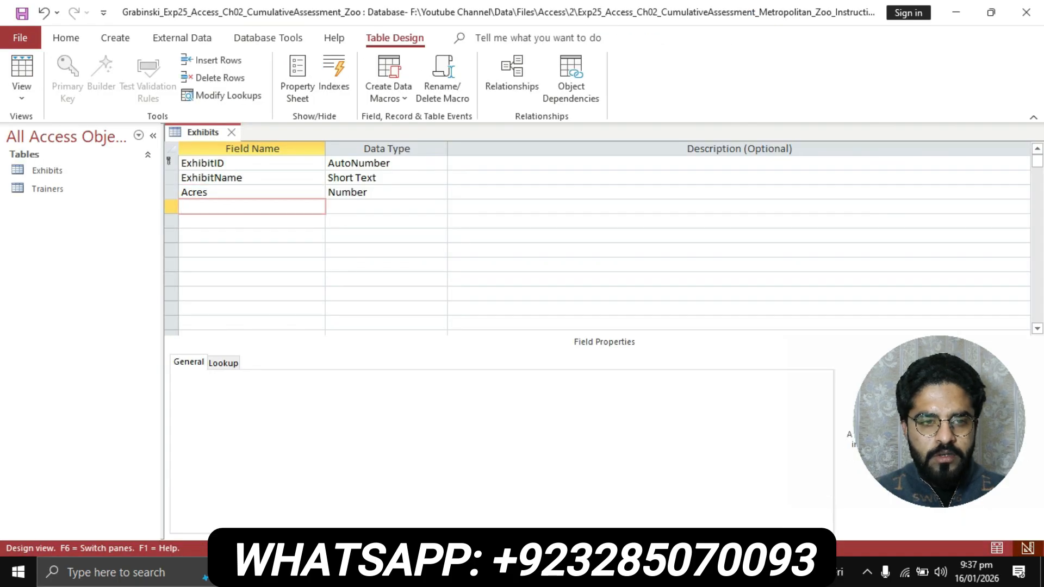
{"action": "key", "text": "ctrl+v"}
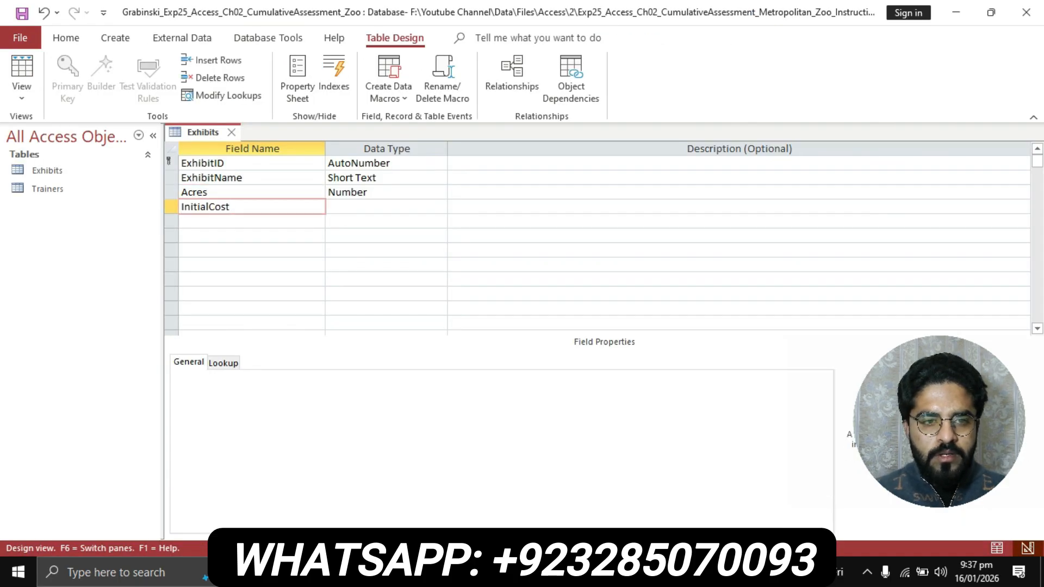
- Check the InitialCost data type in the Word instructions, then set the field's data type to Currency in Access
{"action": "key", "text": "Tab"}
{"action": "key", "text": "alt+Tab"}
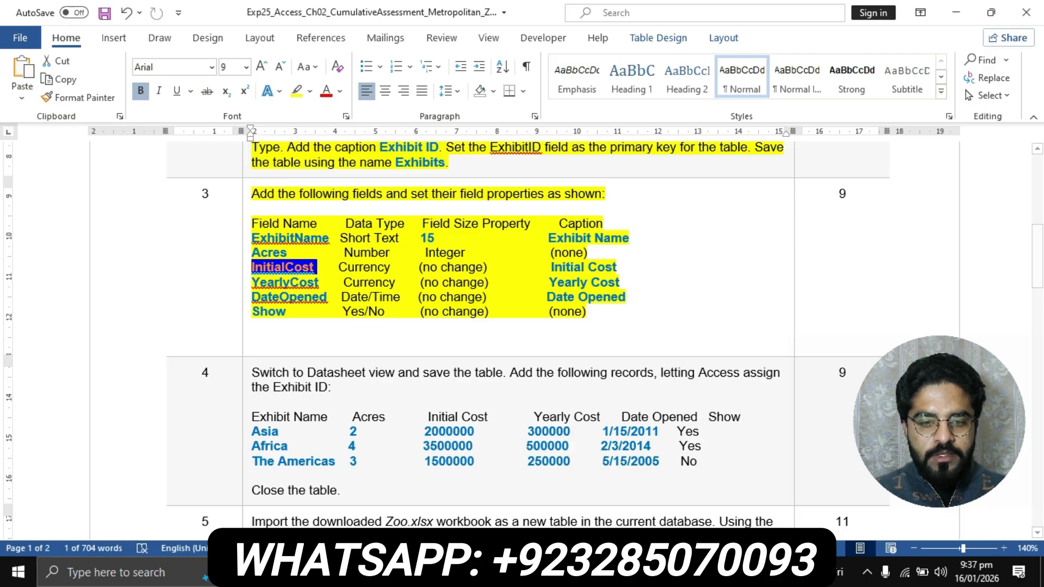
{"action": "key", "text": "alt+Tab"}
{"action": "left_click", "coordinate": [346, 207]}
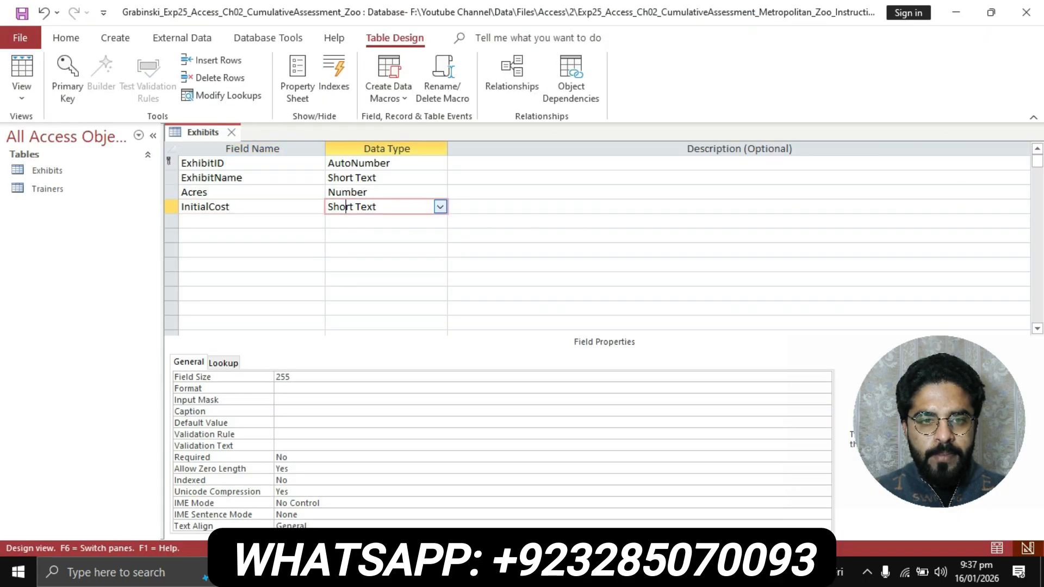
{"action": "key", "text": "alt+Down"}
{"action": "key", "text": "Down"}
{"action": "key", "text": "Down"}
{"action": "key", "text": "Down"}
{"action": "key", "text": "Down"}
{"action": "key", "text": "Down"}
{"action": "key", "text": "Down"}
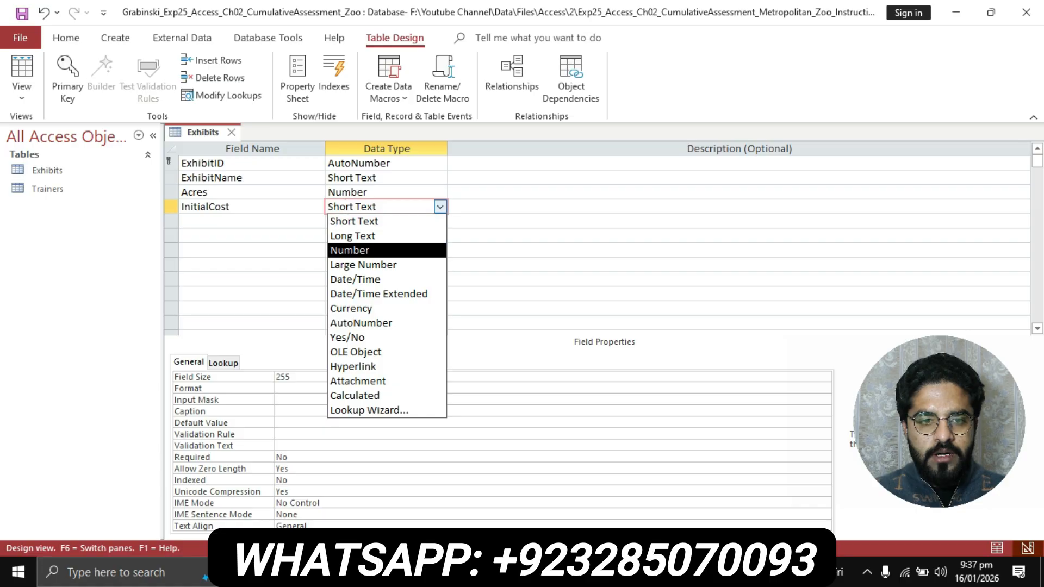
{"action": "key", "text": "Return"}
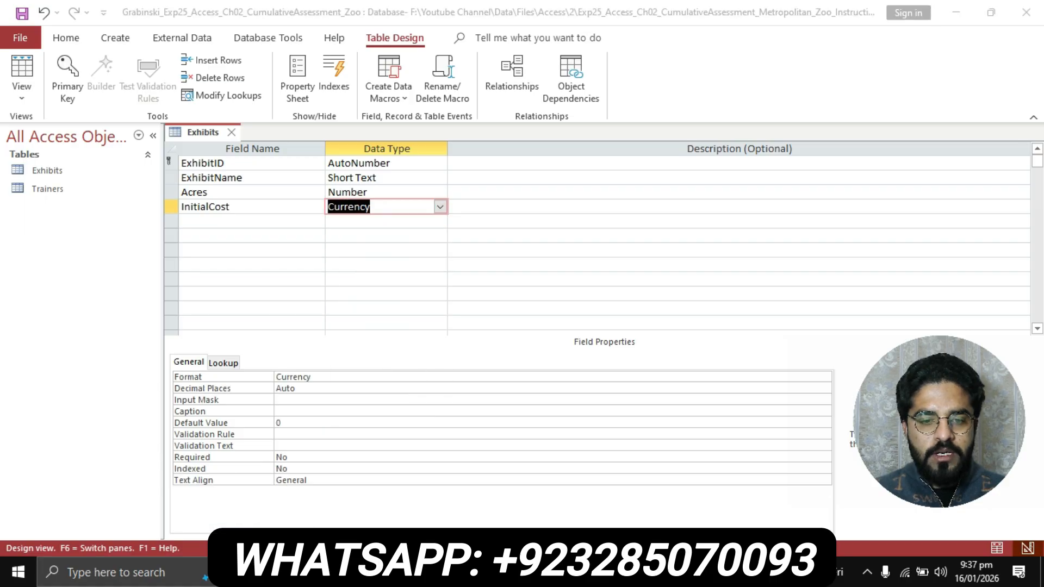
- Copy the caption Initial Cost from step 3 in Word and set it as the InitialCost field's caption in Access
{"action": "key", "text": "alt+Tab"}
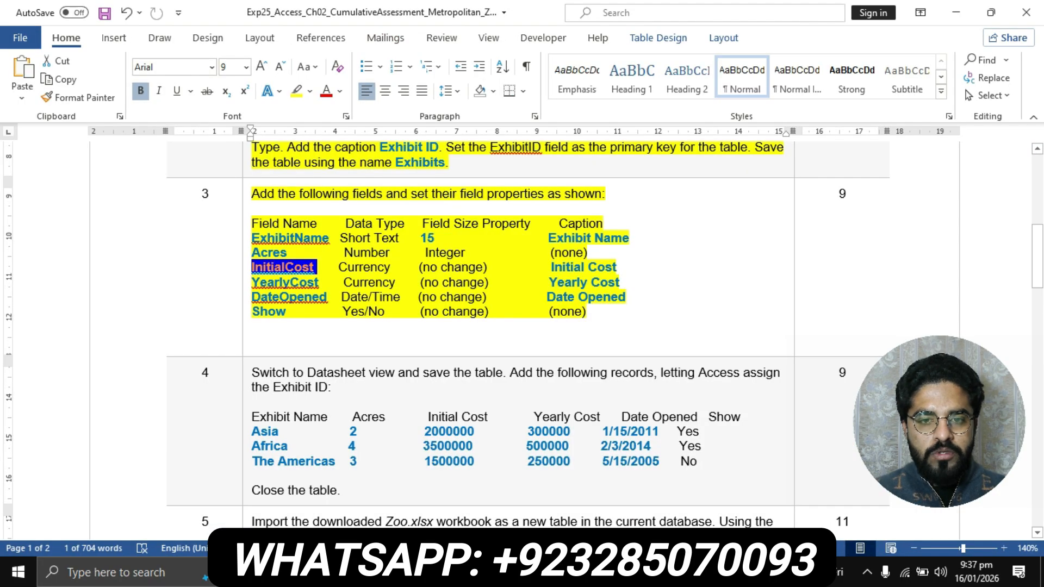
{"action": "left_click_drag", "start_coordinate": [551, 268], "coordinate": [617, 269]}
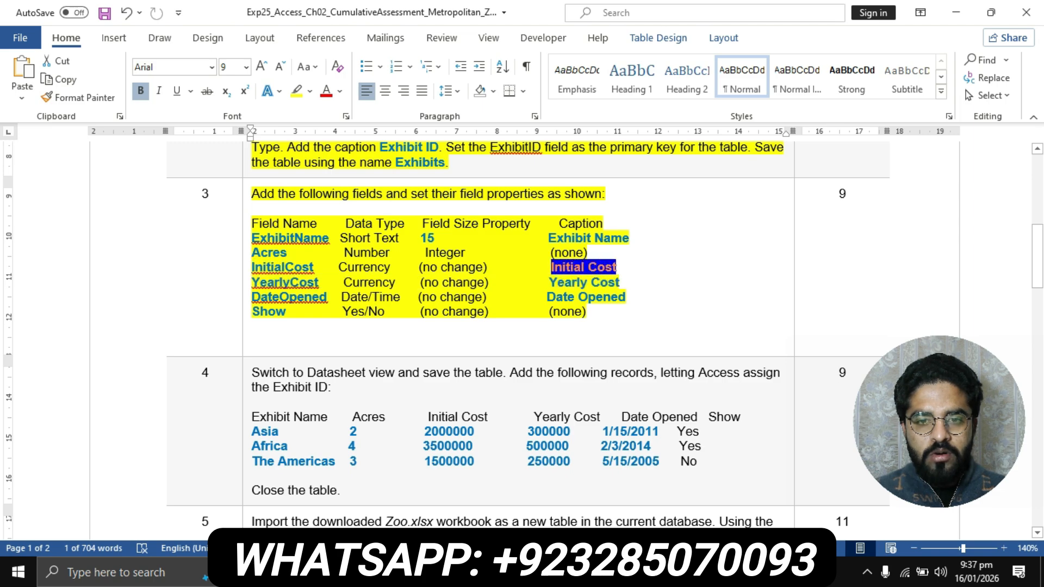
{"action": "key", "text": "ctrl+c"}
{"action": "key", "text": "alt+Tab"}
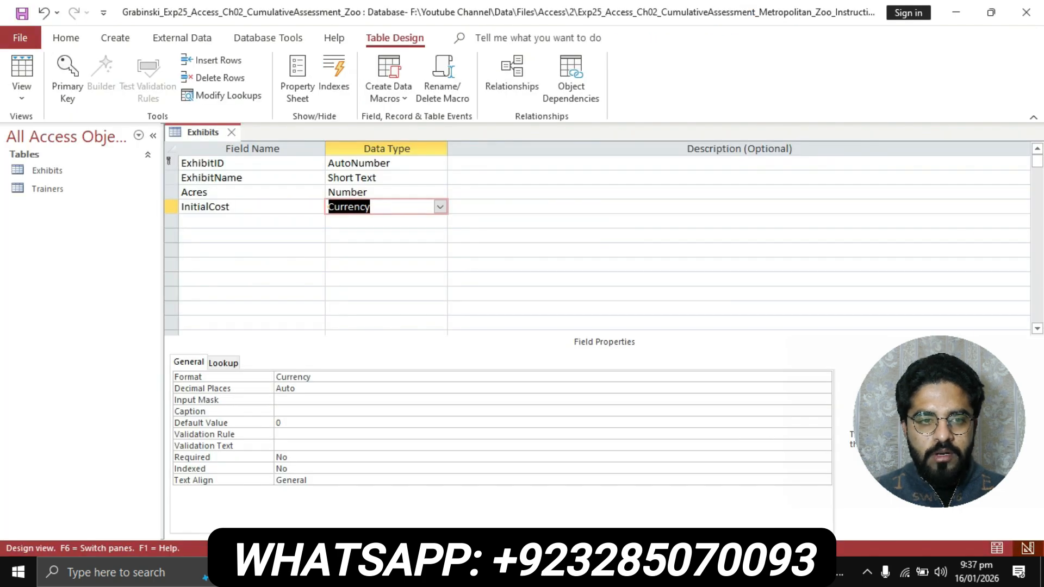
{"action": "left_click", "coordinate": [231, 207]}
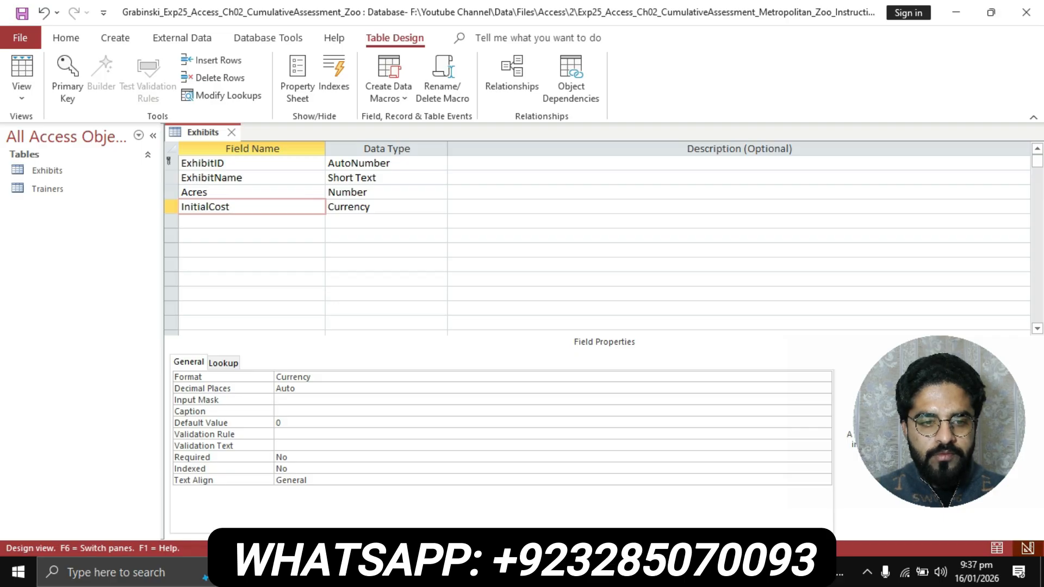
{"action": "left_click", "coordinate": [294, 411]}
{"action": "key", "text": "ctrl+v"}
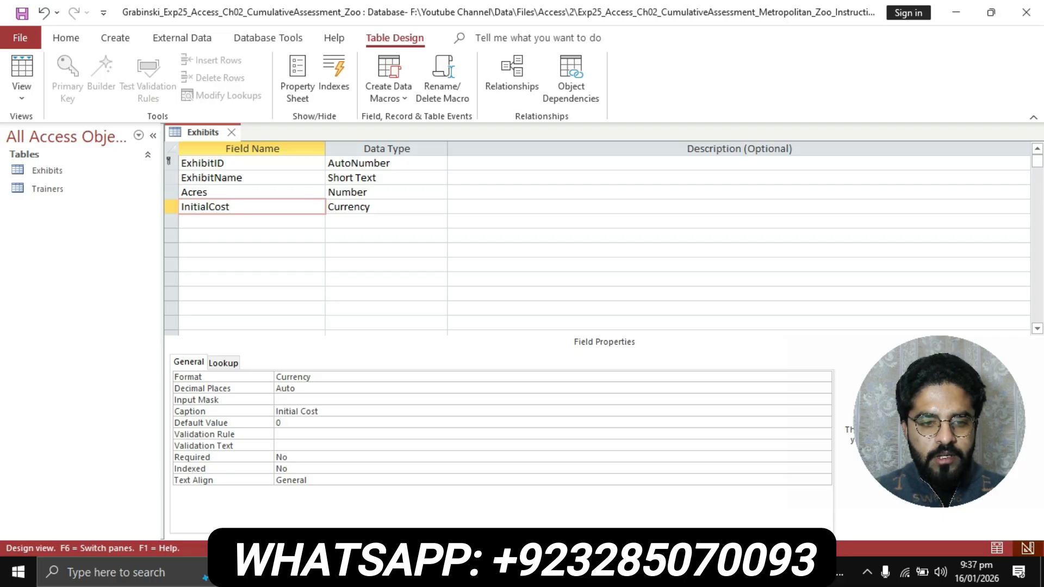
- Copy the field name YearlyCost from step 3 in Word and add it as a new field below InitialCost in Access
{"action": "key", "text": "alt+Tab"}
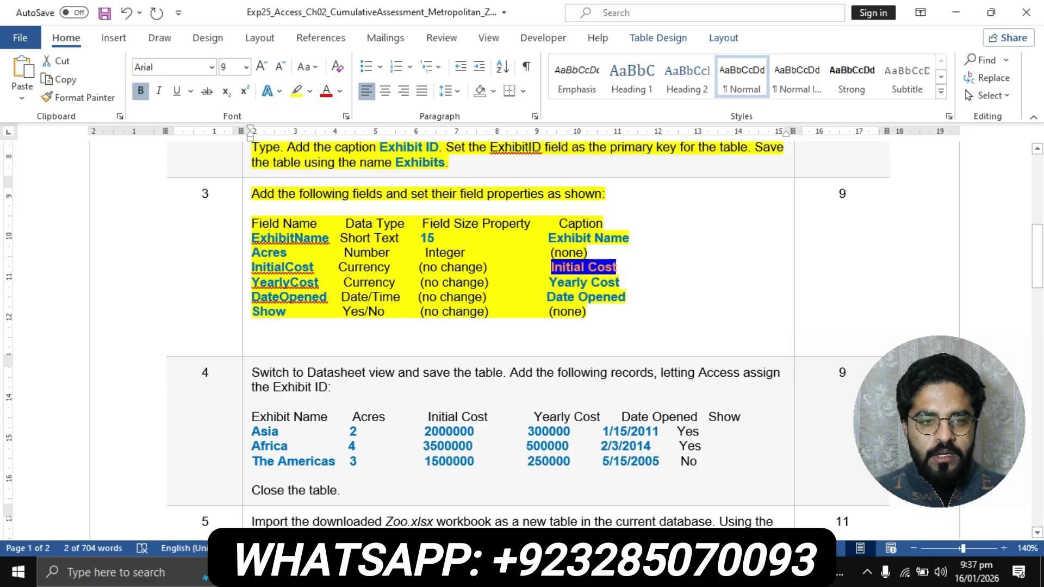
{"action": "left_click_drag", "start_coordinate": [252, 282], "coordinate": [323, 282]}
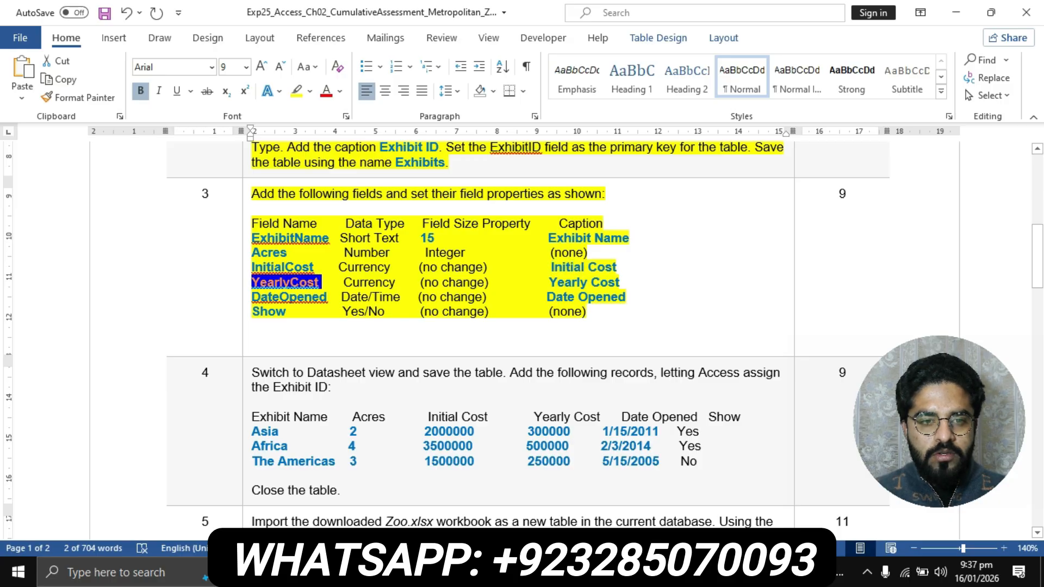
{"action": "key", "text": "alt+Tab"}
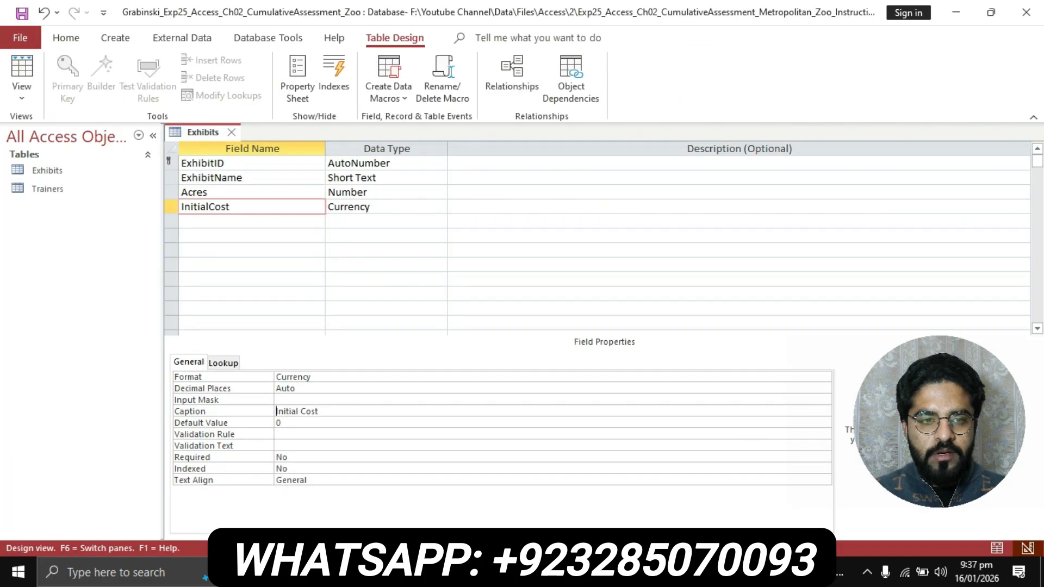
{"action": "left_click", "coordinate": [239, 221]}
{"action": "key", "text": "ctrl+v"}
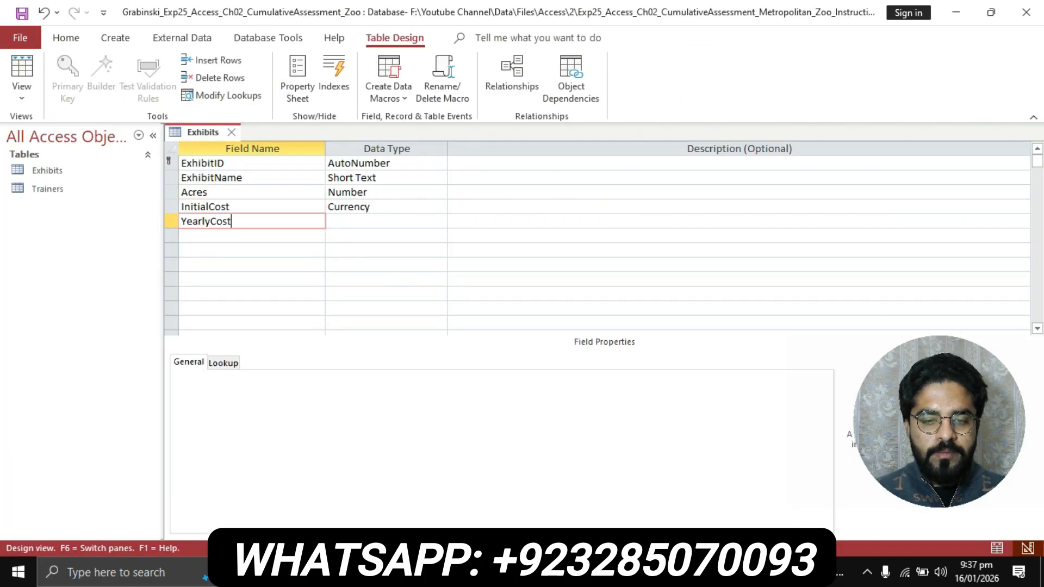
- Check the YearlyCost data type in the Word instructions, then set the field's data type to Currency in Access
{"action": "key", "text": "alt+Tab"}
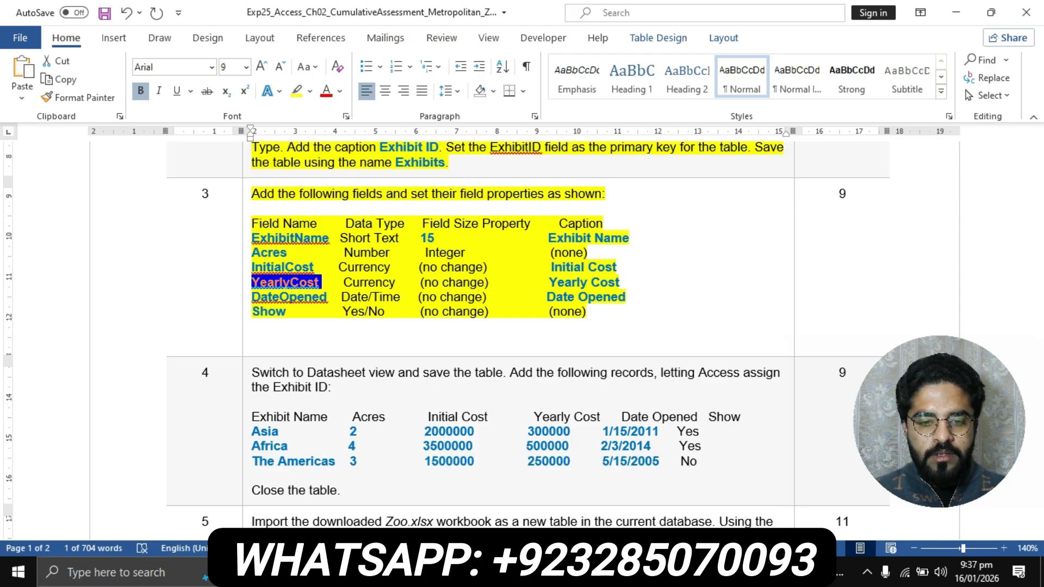
{"action": "key", "text": "alt+Tab"}
{"action": "left_click", "coordinate": [402, 221]}
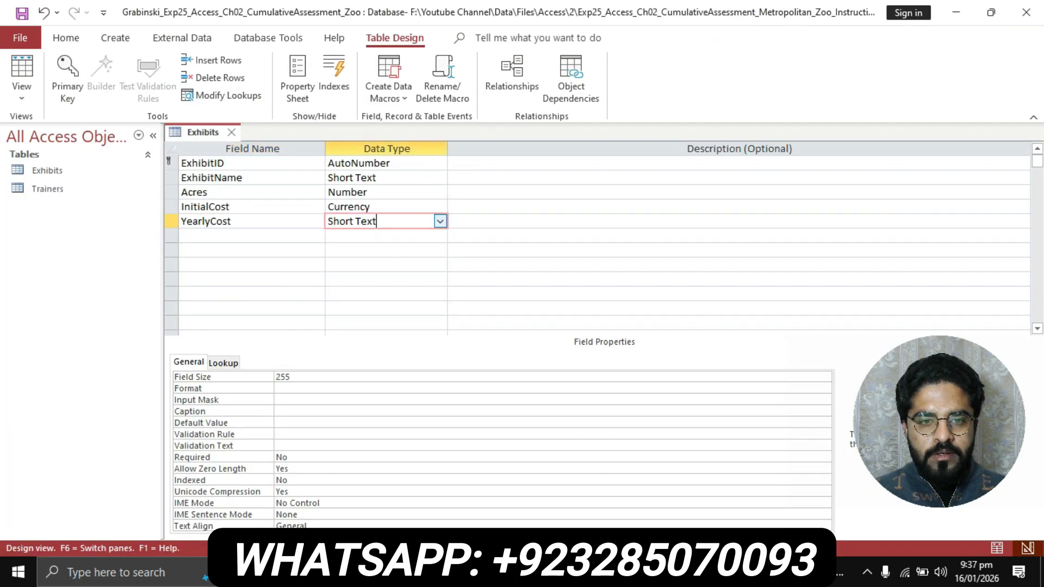
{"action": "left_click", "coordinate": [441, 221]}
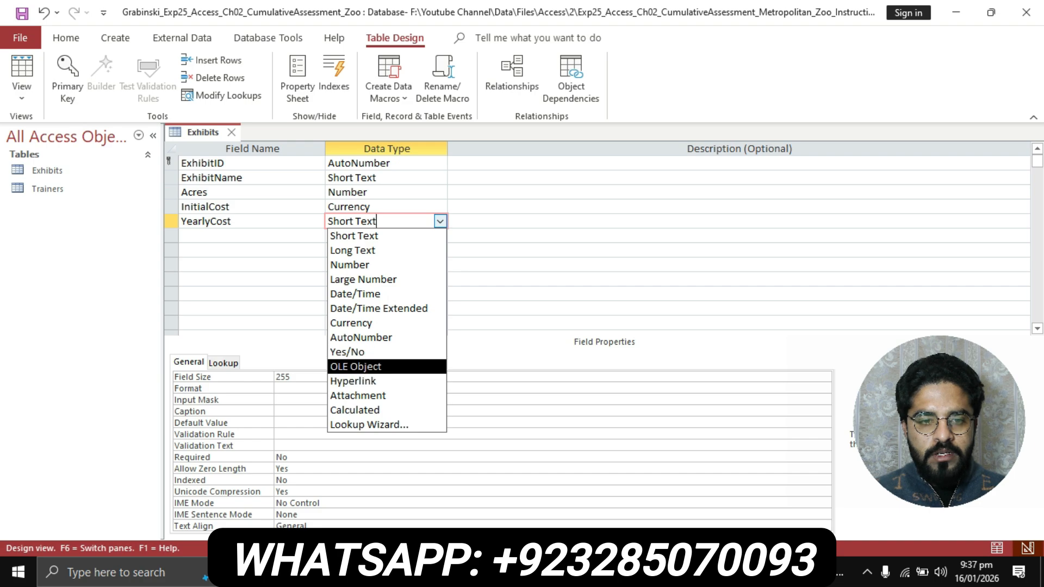
{"action": "left_click", "coordinate": [353, 323]}
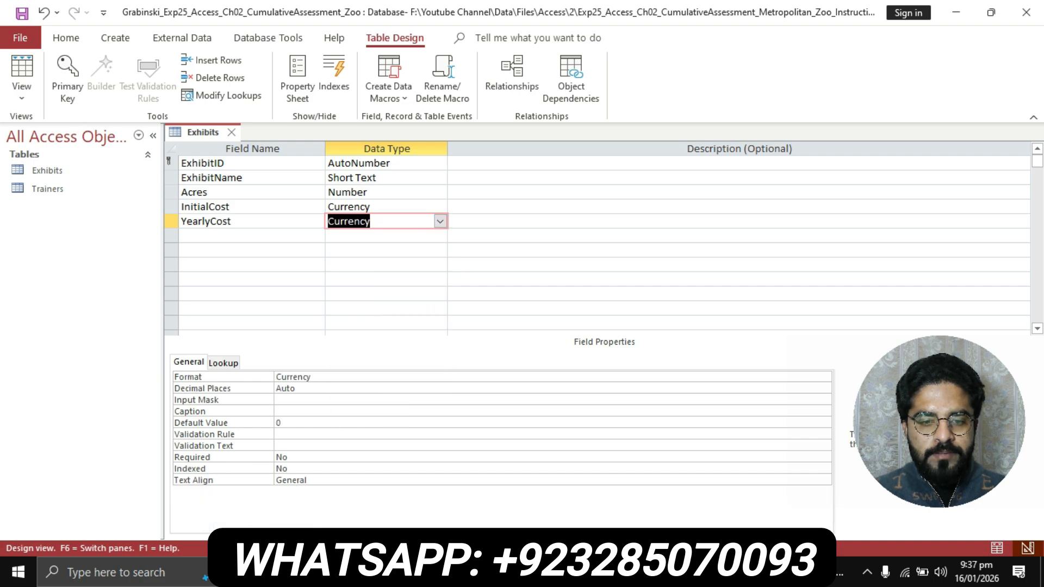
- Copy the caption Yearly Cost from step 3 in Word and set it as the YearlyCost field's caption in Access
{"action": "key", "text": "alt+Tab"}
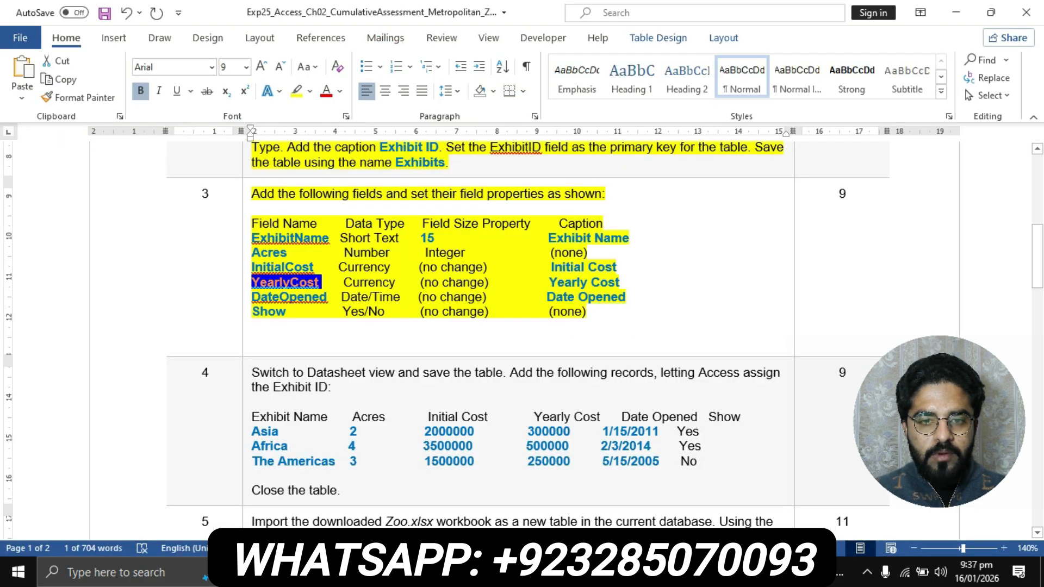
{"action": "left_click_drag", "start_coordinate": [549, 283], "coordinate": [619, 282]}
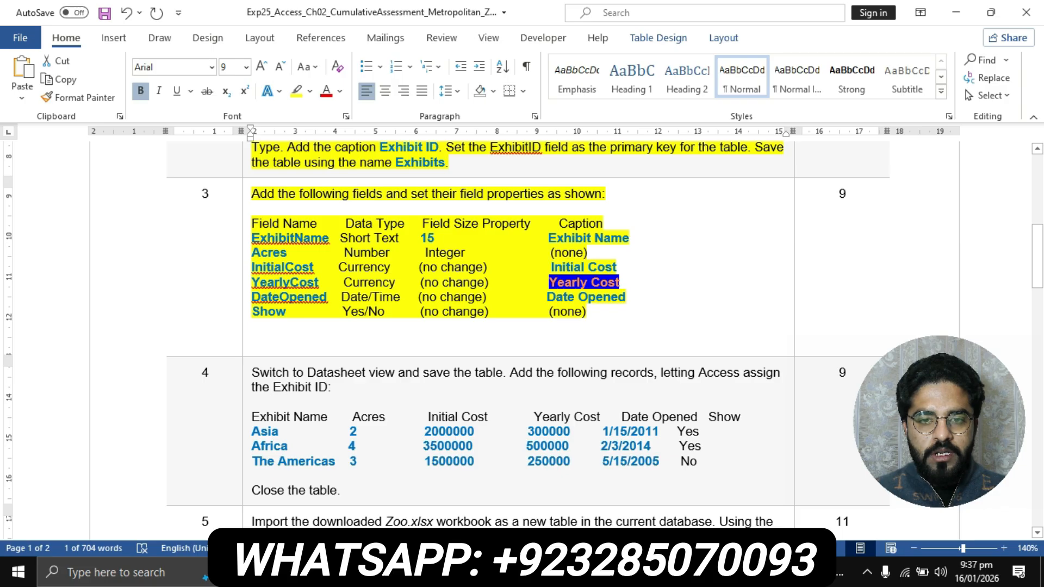
{"action": "key", "text": "alt+Tab"}
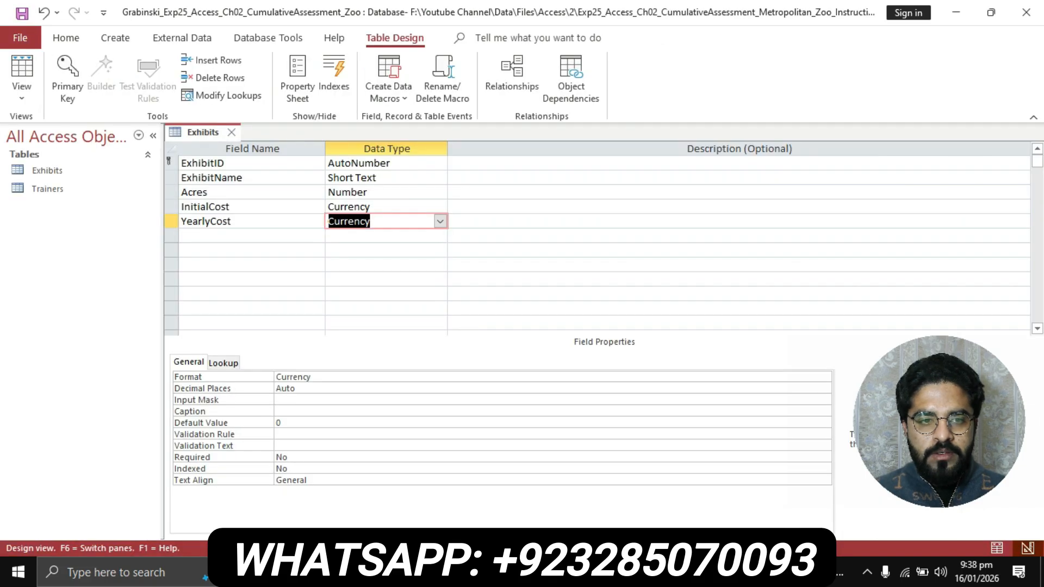
{"action": "left_click", "coordinate": [227, 221]}
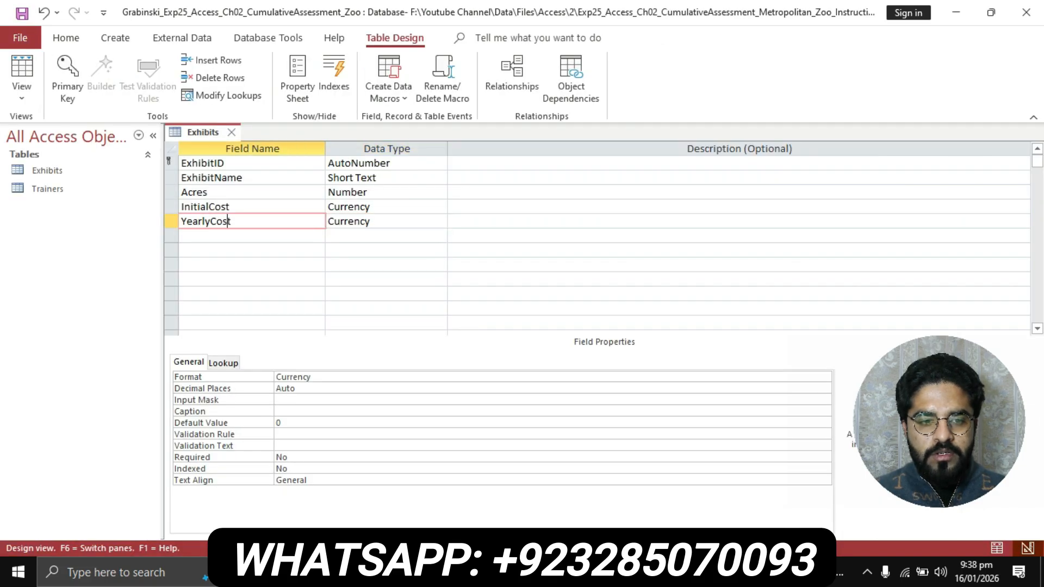
{"action": "left_click", "coordinate": [278, 411]}
{"action": "key", "text": "ctrl+v"}
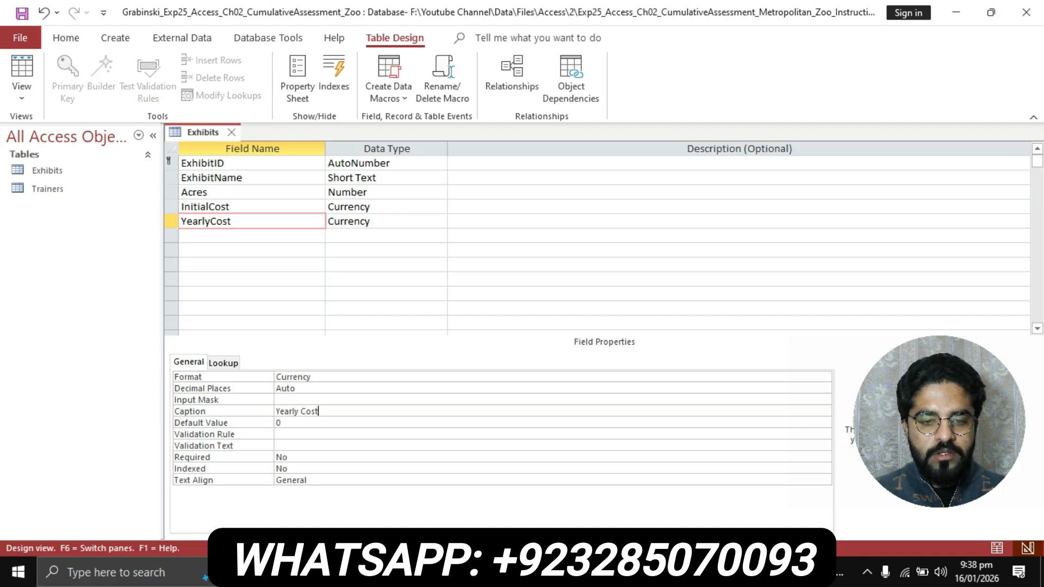
- Copy the field name DateOpened from step 3 in Word and add it as a new field below YearlyCost in Access
{"action": "key", "text": "alt+Tab"}
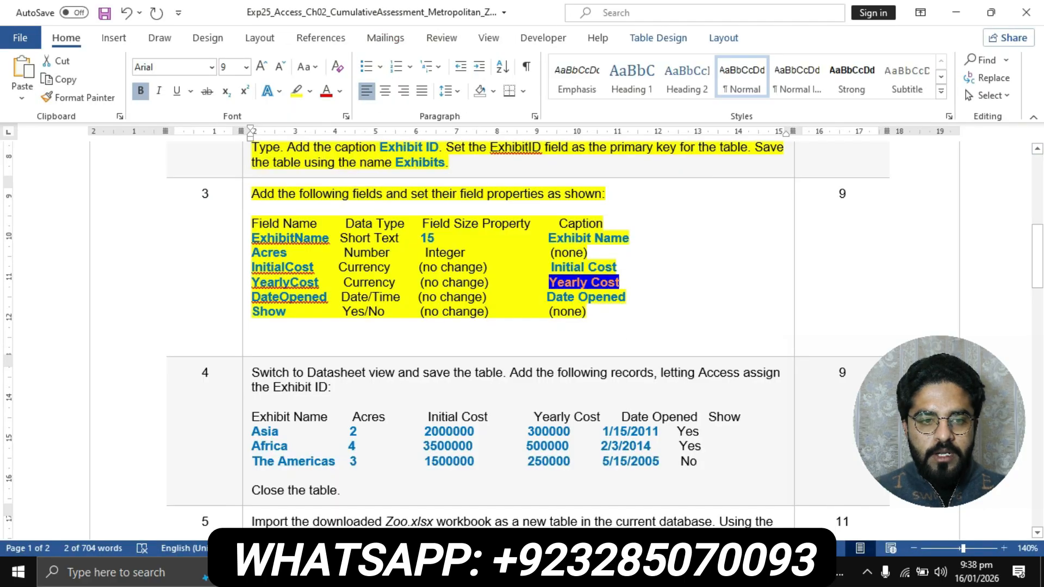
{"action": "left_click_drag", "start_coordinate": [252, 297], "coordinate": [328, 297]}
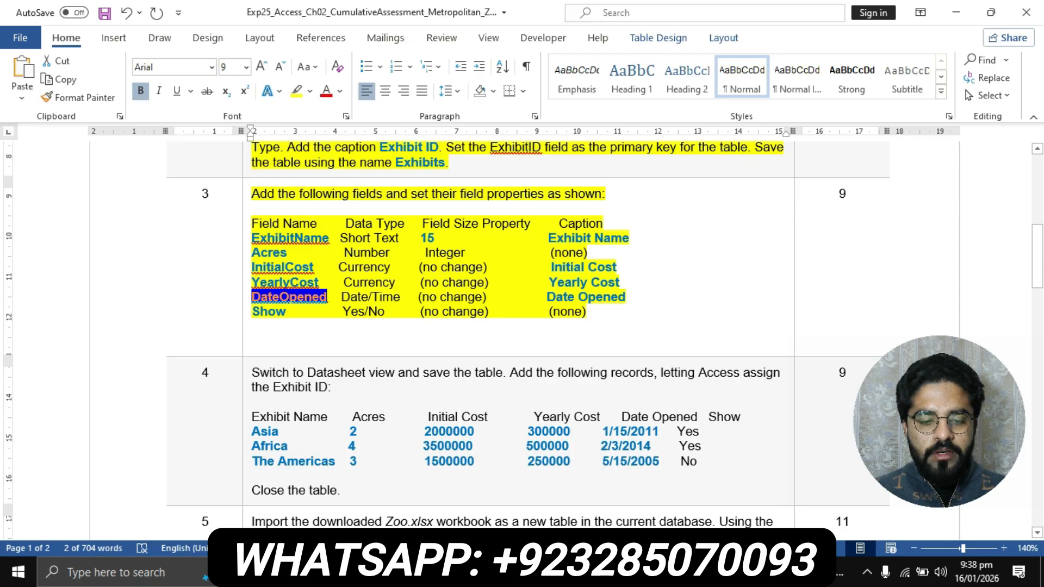
{"action": "key", "text": "alt+Tab"}
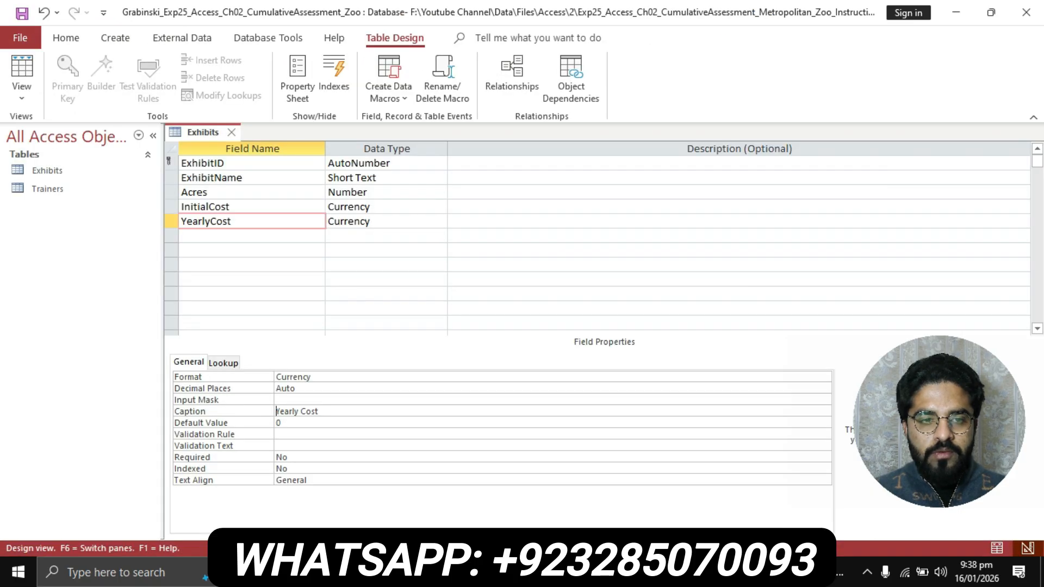
{"action": "key", "text": "Down"}
{"action": "key", "text": "ctrl+v"}
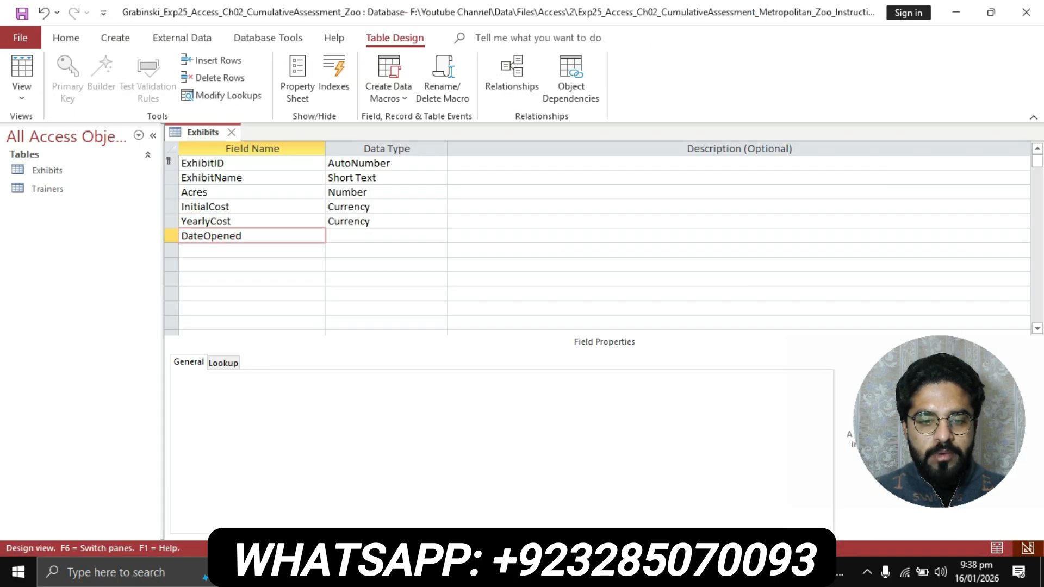
- Check the DateOpened data type in the Word instructions, then set the field's data type to Date/Time in Access
{"action": "key", "text": "alt+Tab"}
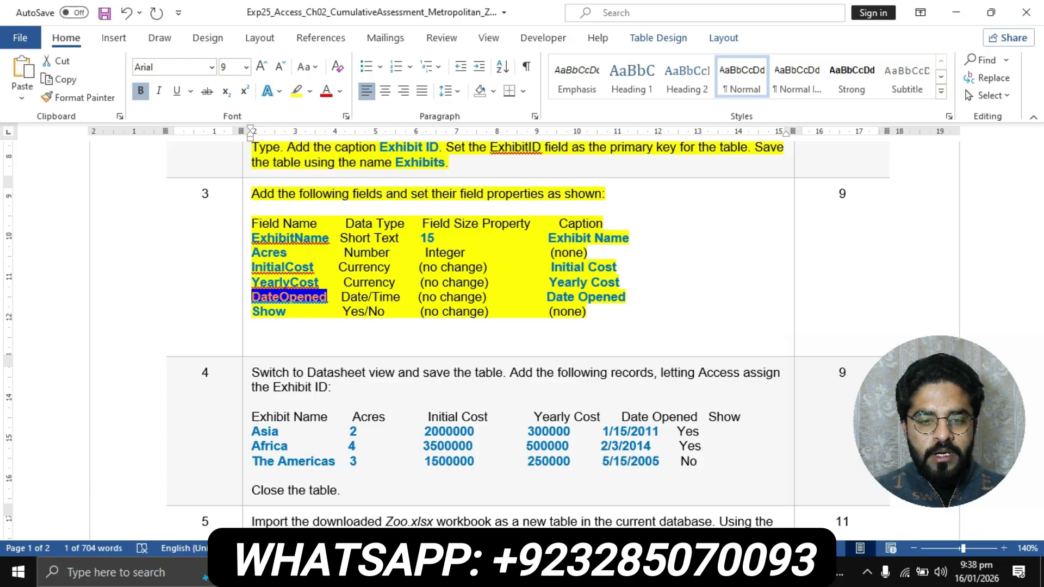
{"action": "key", "text": "alt+Tab"}
{"action": "key", "text": "Tab"}
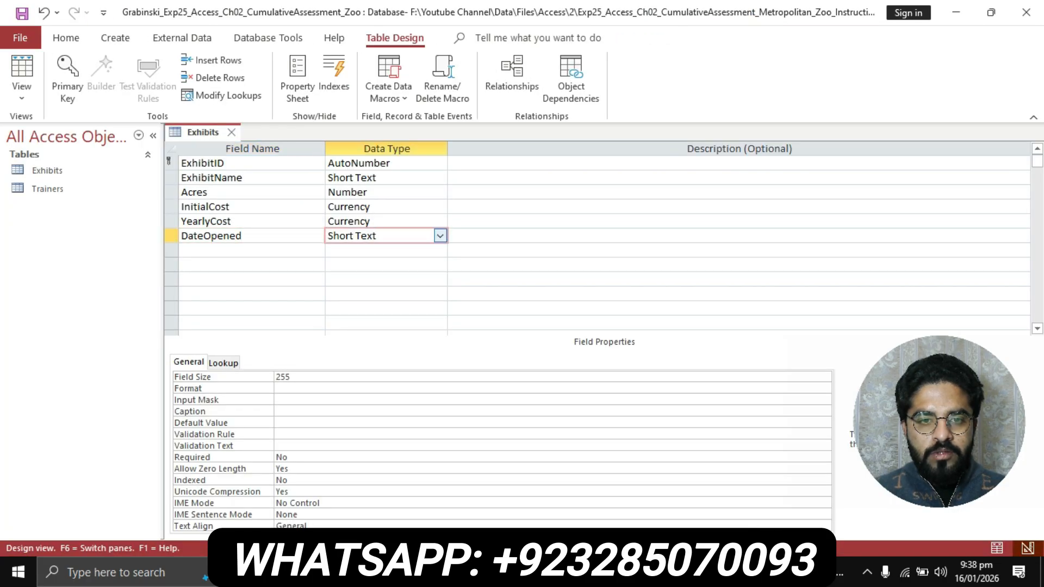
{"action": "key", "text": "alt+Down"}
{"action": "key", "text": "Down"}
{"action": "key", "text": "Down"}
{"action": "key", "text": "Down"}
{"action": "key", "text": "Down"}
{"action": "key", "text": "Return"}
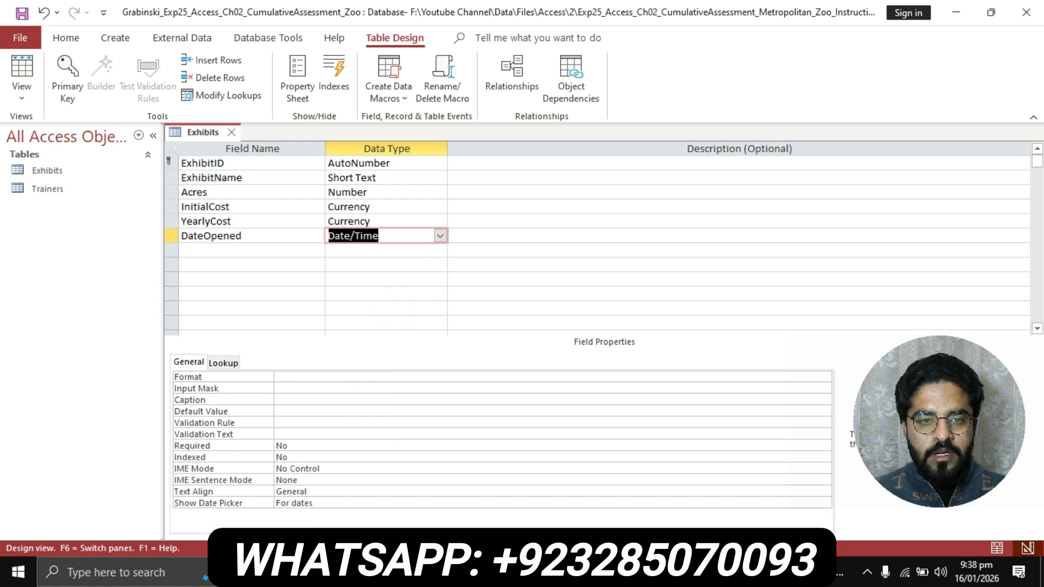
- Copy the caption Date Opened from step 3 in Word and set it as the DateOpened field's caption in Access
{"action": "key", "text": "alt+Tab"}
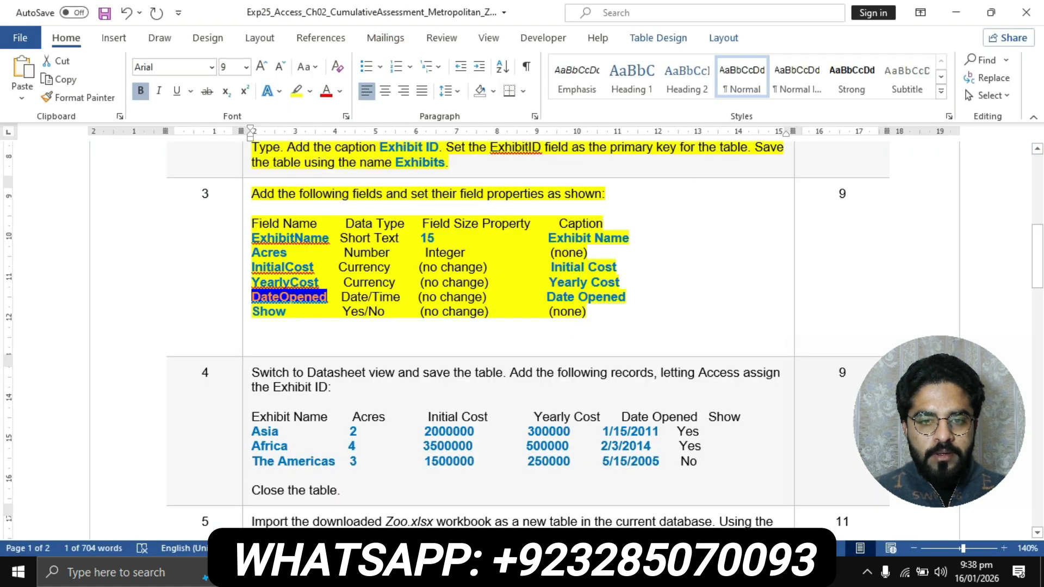
{"action": "left_click_drag", "start_coordinate": [546, 298], "coordinate": [625, 300]}
{"action": "key", "text": "ctrl+c"}
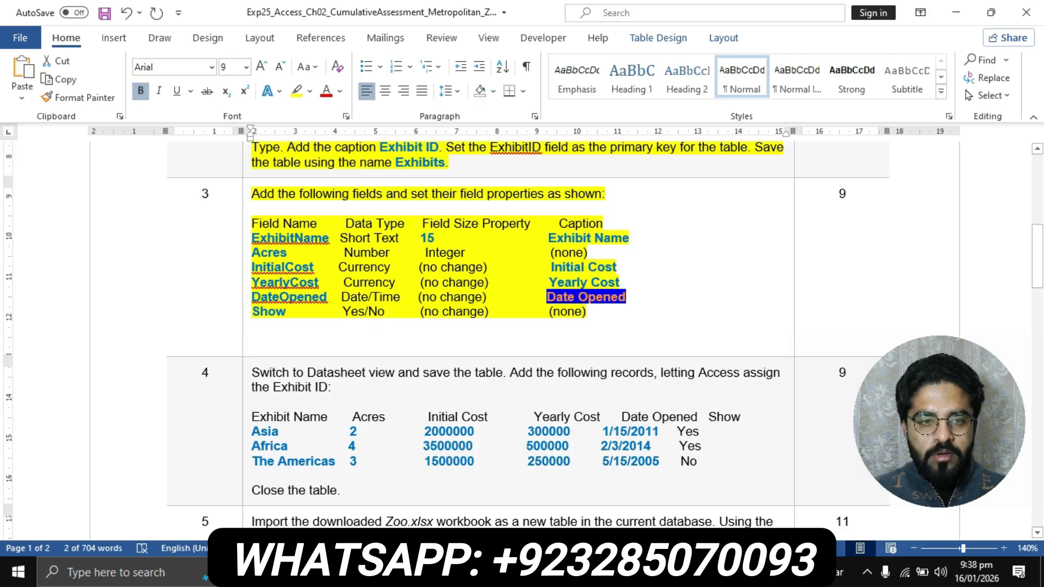
{"action": "key", "text": "alt+Tab"}
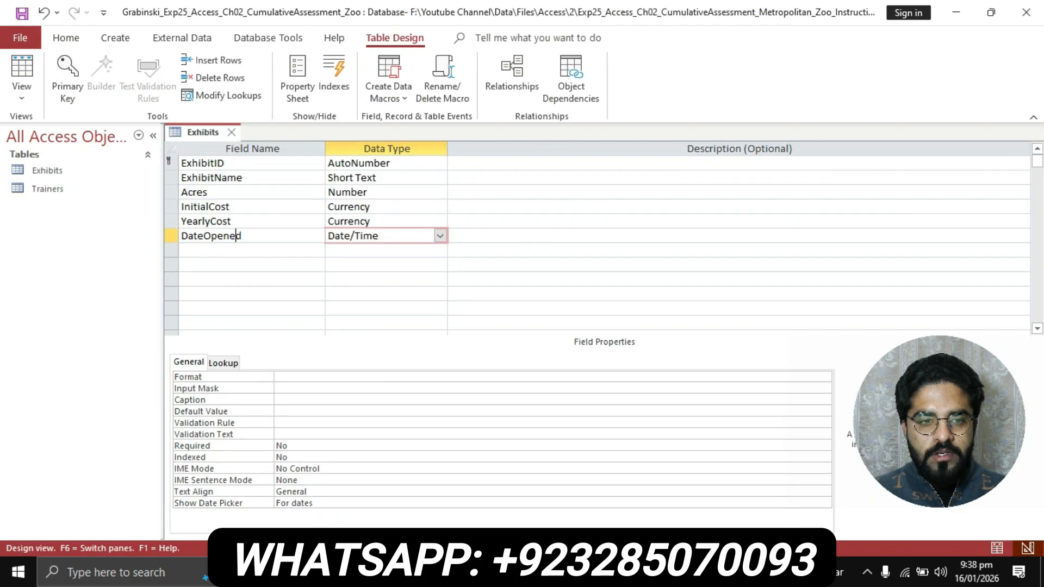
{"action": "left_click", "coordinate": [236, 236]}
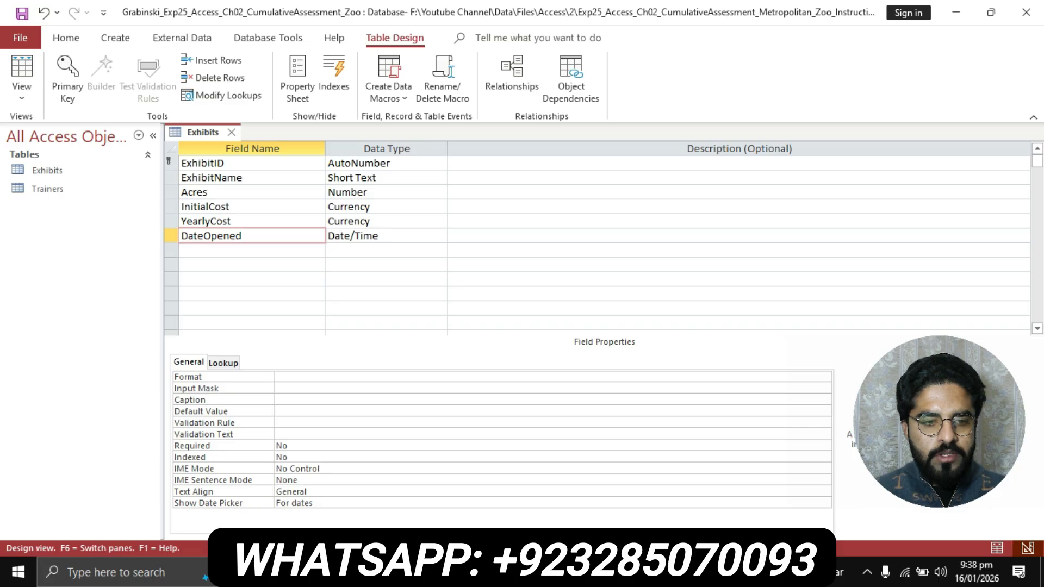
{"action": "left_click", "coordinate": [276, 400]}
{"action": "key", "text": "ctrl+v"}
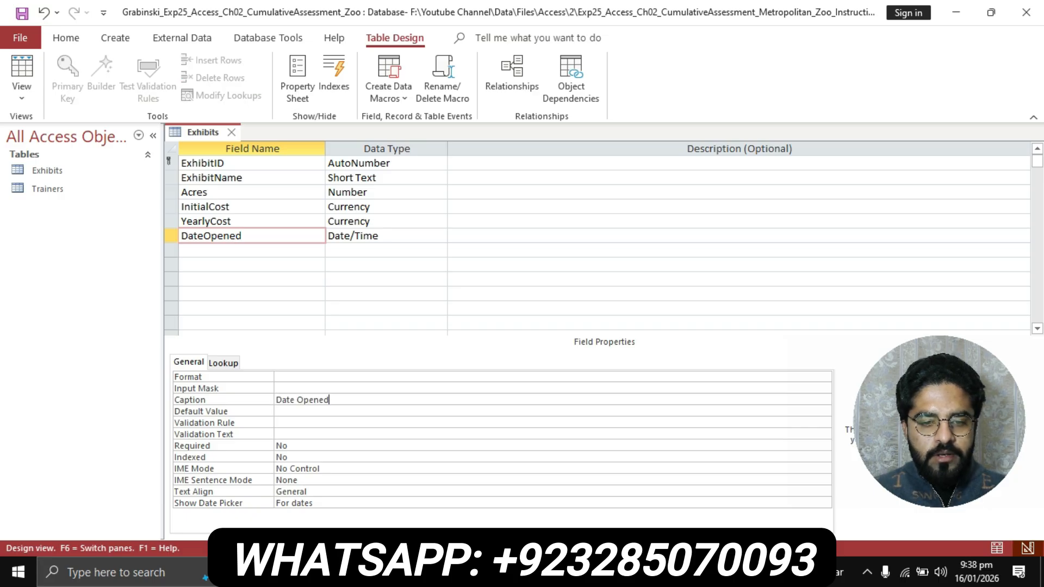
- Highlight the whole step 4 instruction in yellow in Word and select its opening text about Datasheet view and adding records
{"action": "key", "text": "alt+Tab"}
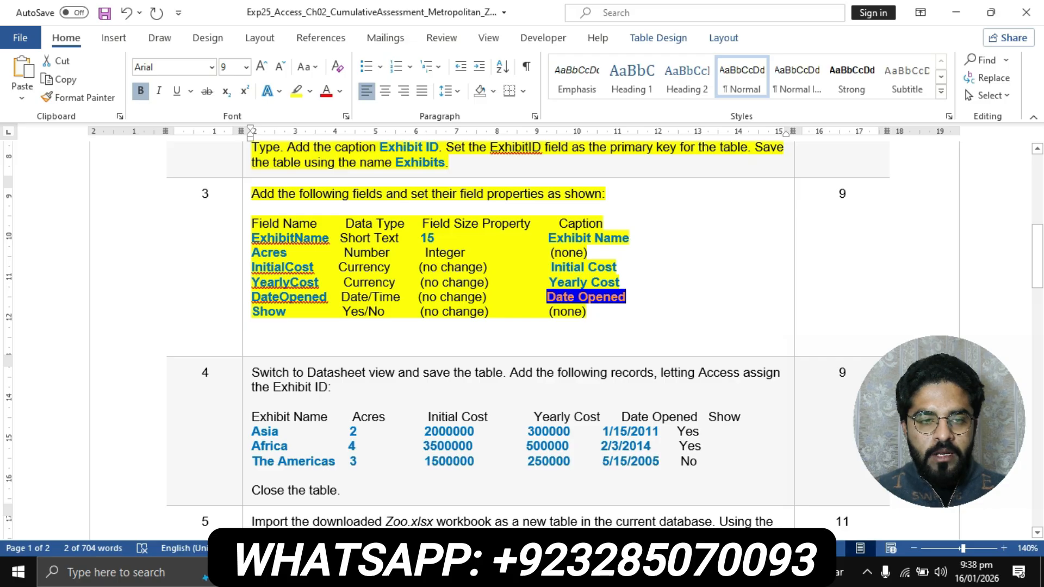
{"action": "scroll", "coordinate": [522, 337], "scroll_direction": "down", "scroll_amount": 3}
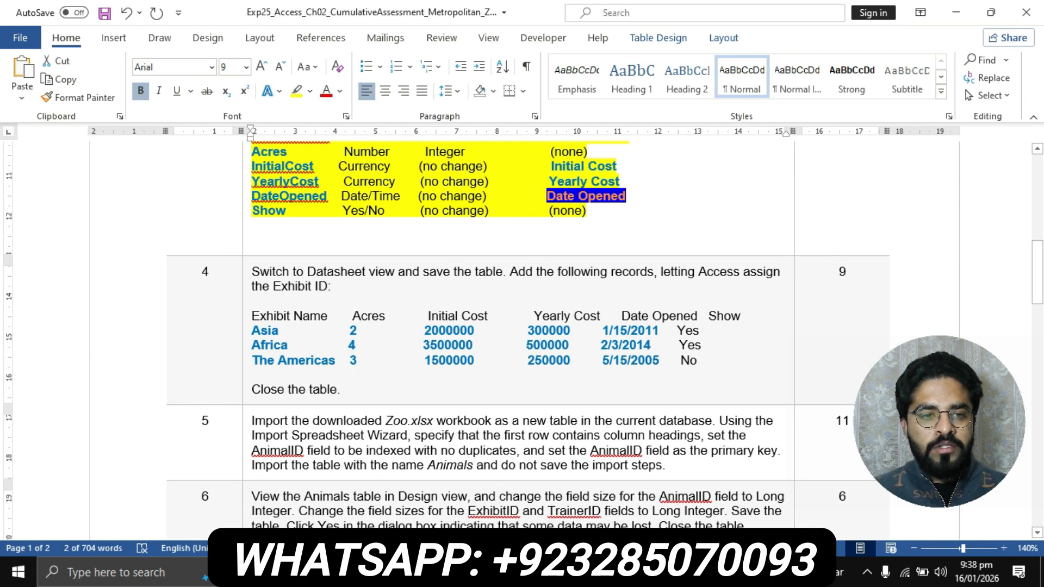
{"action": "left_click", "coordinate": [247, 273]}
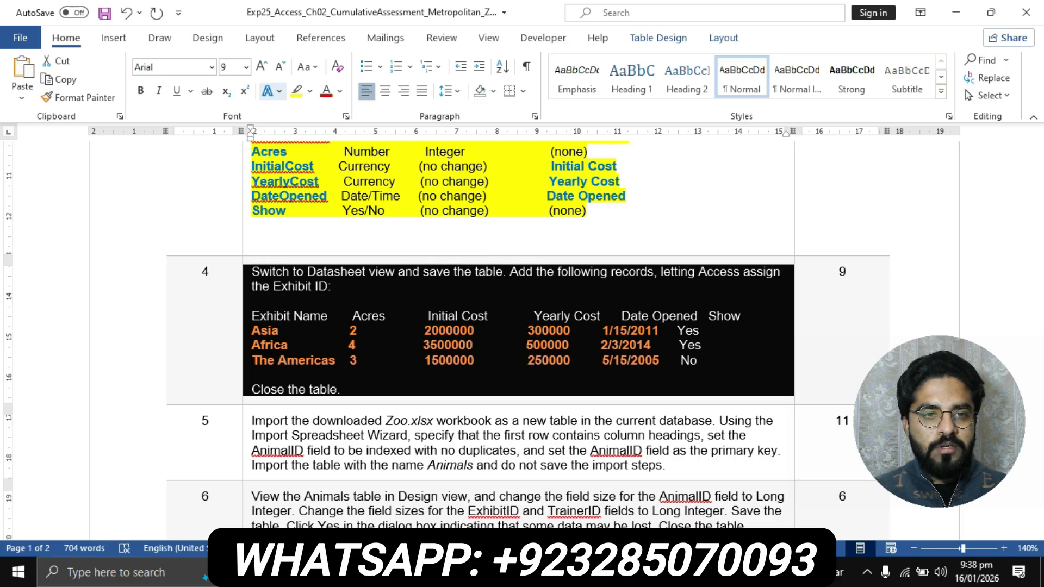
{"action": "left_click", "coordinate": [296, 91]}
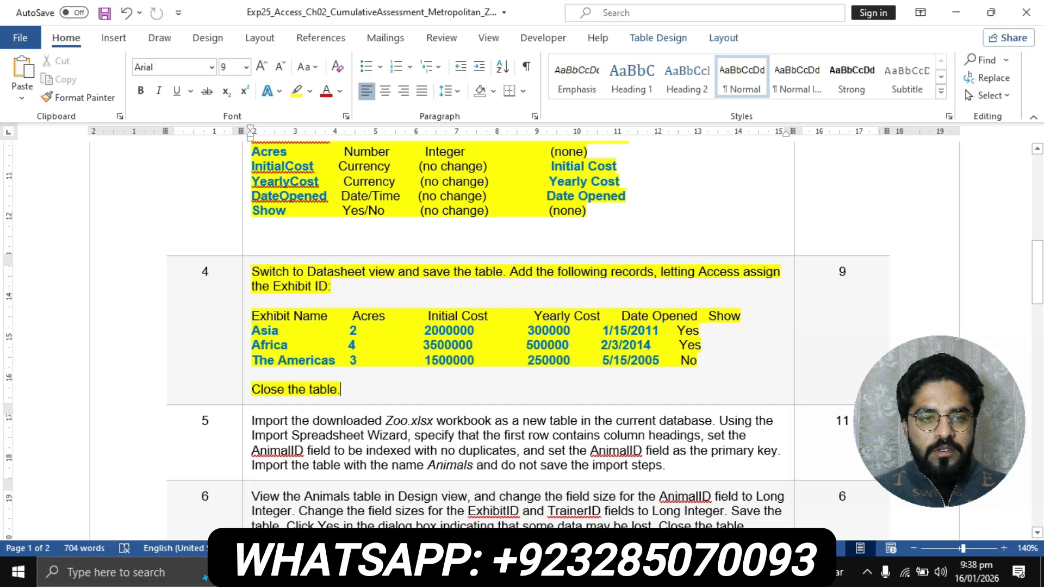
{"action": "left_click_drag", "start_coordinate": [251, 272], "coordinate": [340, 287]}
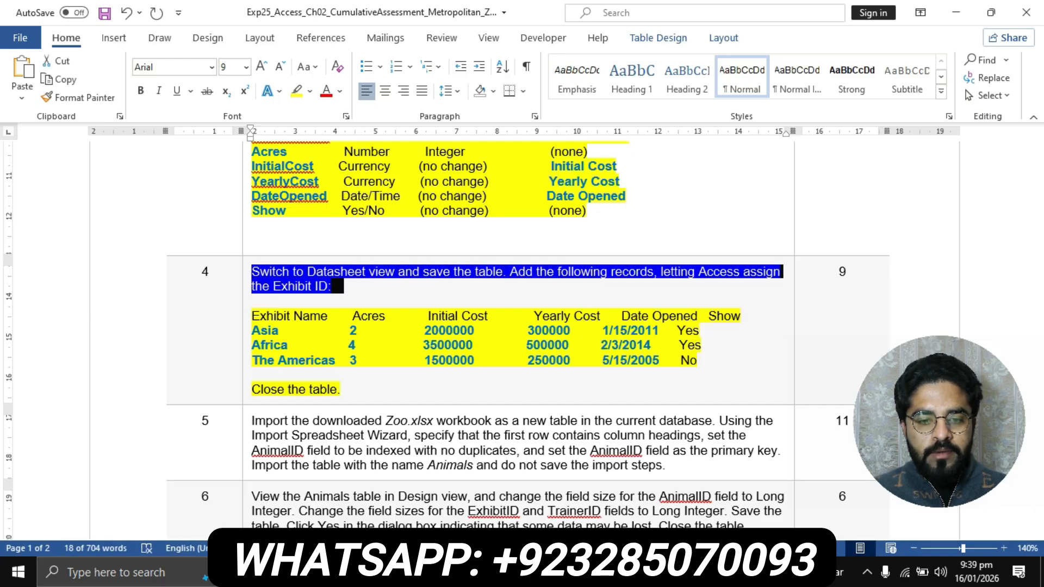
- Switch the Exhibits table to Datasheet view in Access, saving the table, and return to the step 4 instructions in Word
{"action": "key", "text": "alt+Tab"}
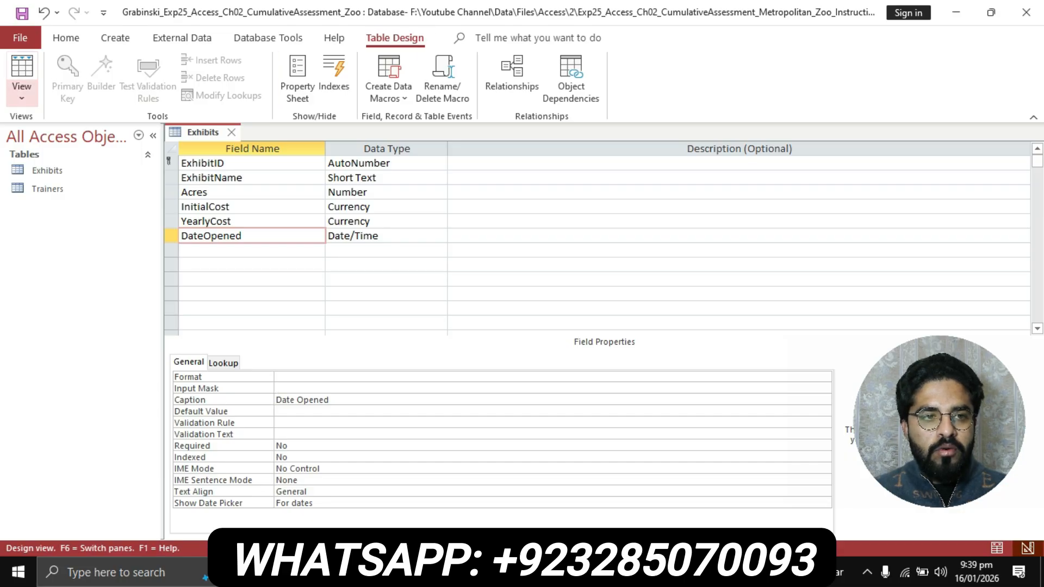
{"action": "left_click", "coordinate": [22, 98]}
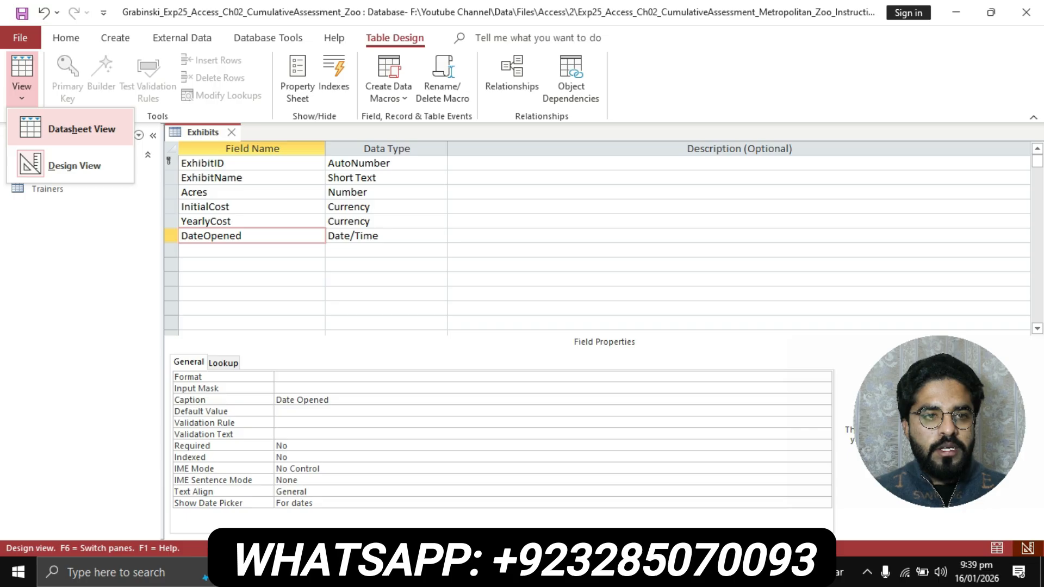
{"action": "left_click", "coordinate": [82, 129]}
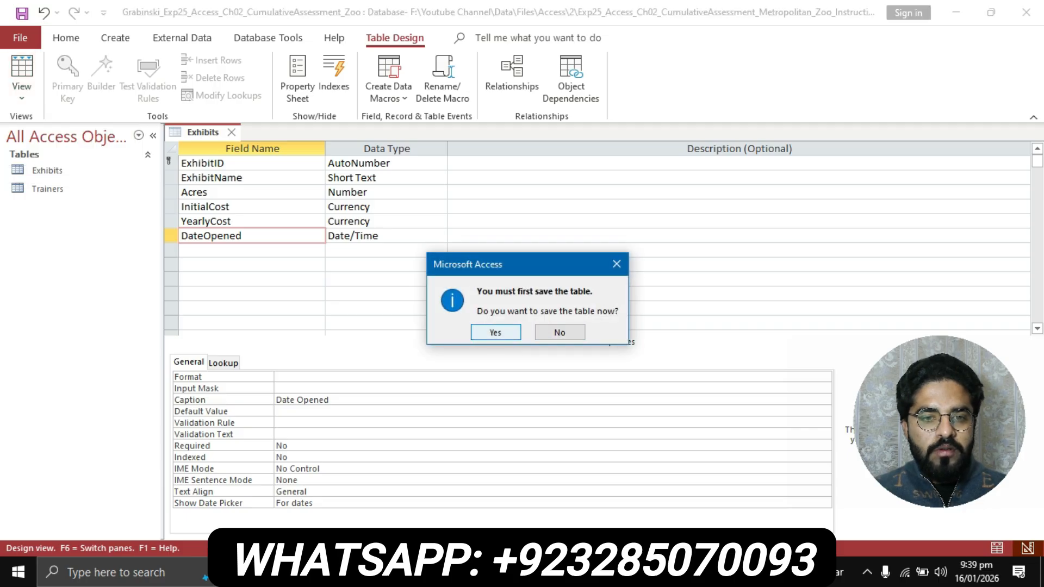
{"action": "key", "text": "Return"}
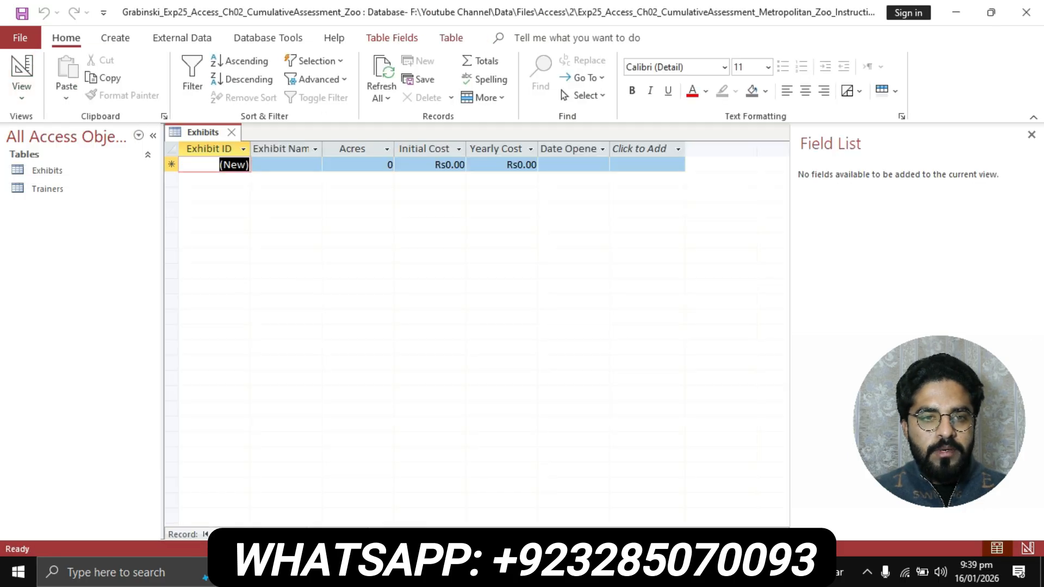
{"action": "key", "text": "alt+Tab"}
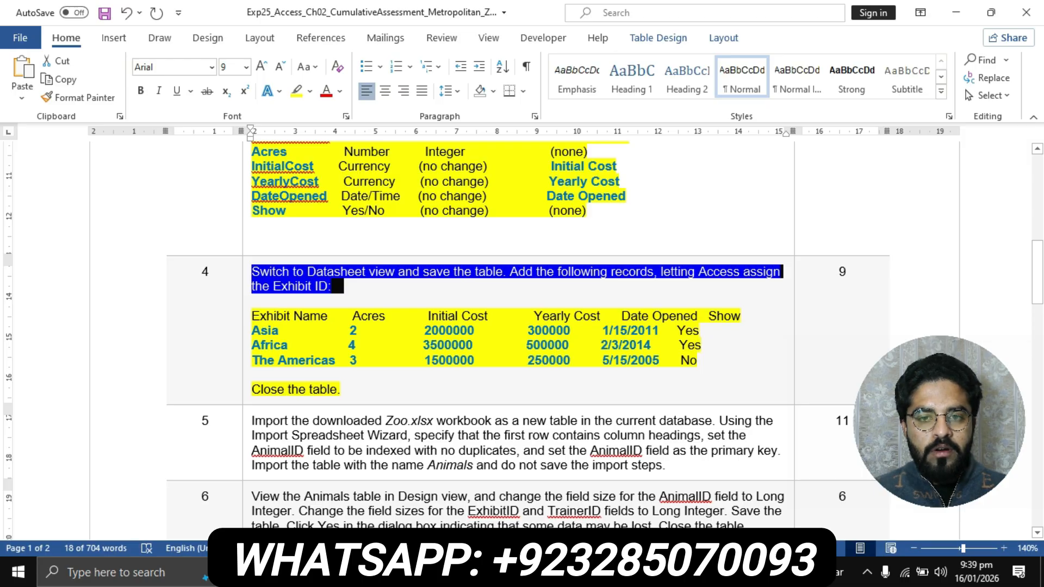
- Copy the exhibit name Asia from step 4 in Word and paste it as the Exhibit Name of a new Exhibits record in Access
{"action": "left_click", "coordinate": [671, 272]}
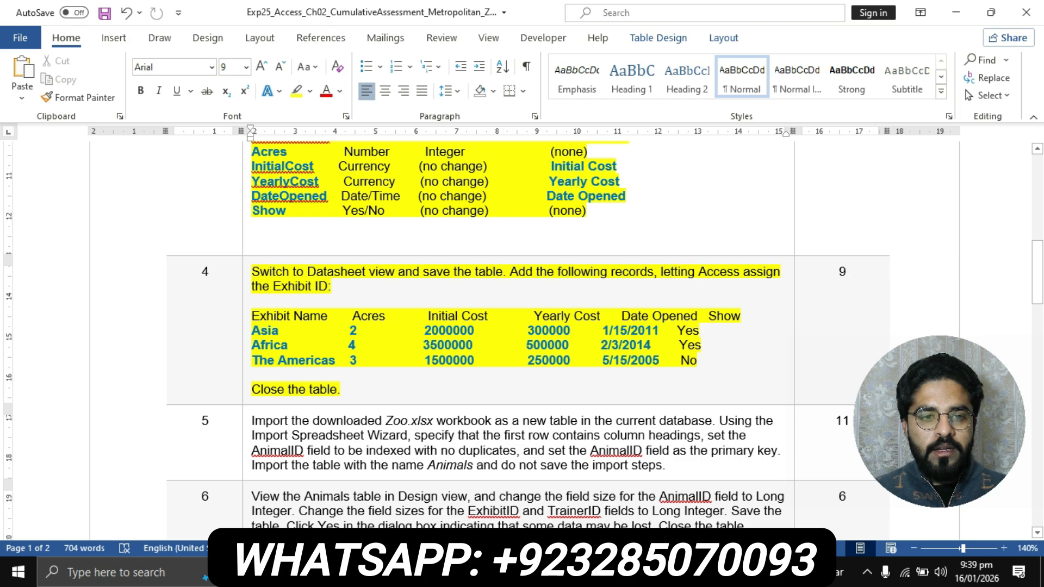
{"action": "scroll", "coordinate": [522, 326], "scroll_direction": "down", "scroll_amount": 1}
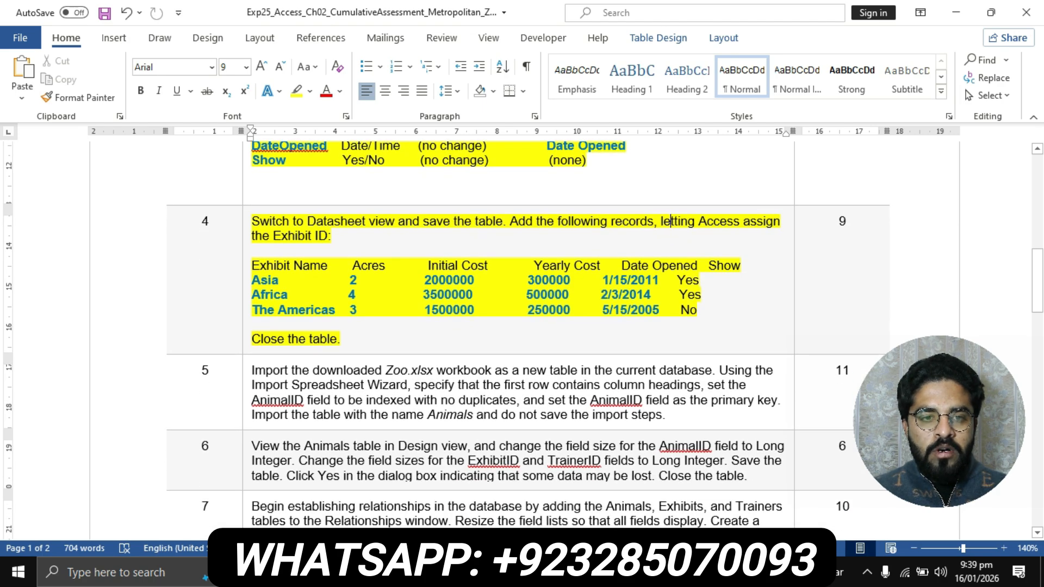
{"action": "double_click", "coordinate": [261, 280]}
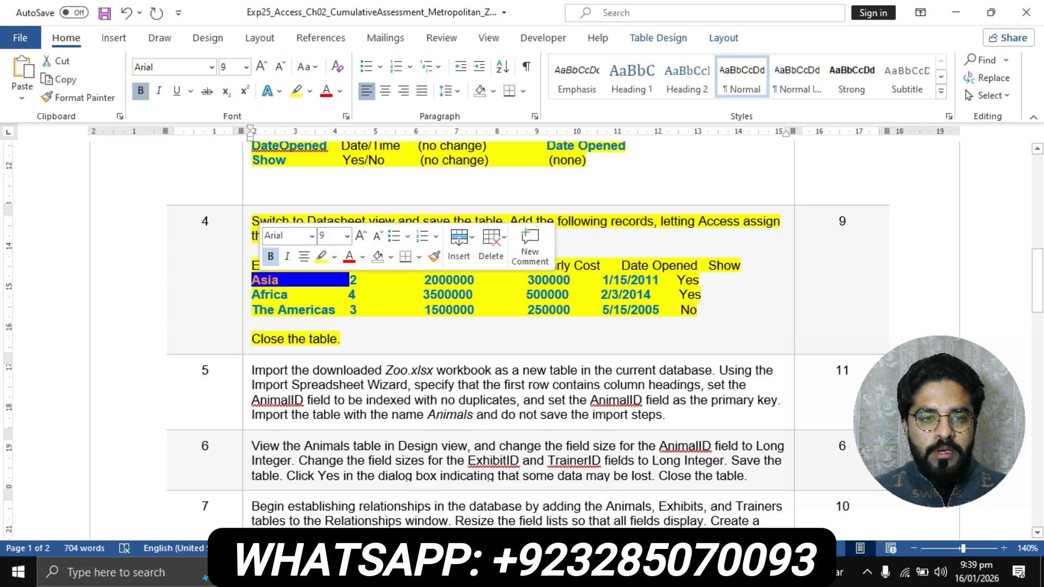
{"action": "left_click", "coordinate": [268, 280]}
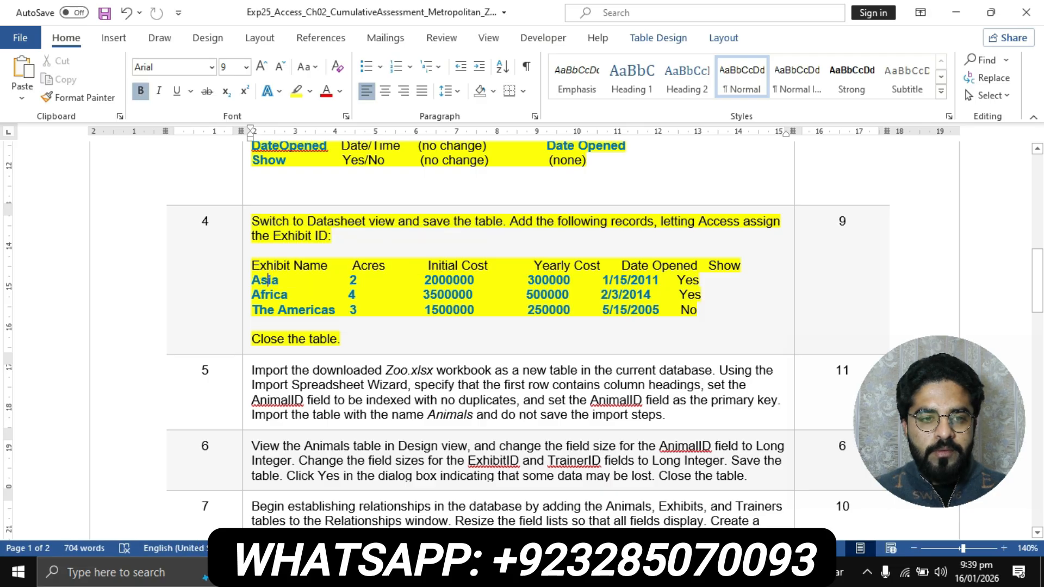
{"action": "key", "text": "shift+Right"}
{"action": "key", "text": "shift+Right"}
{"action": "key", "text": "shift+Right"}
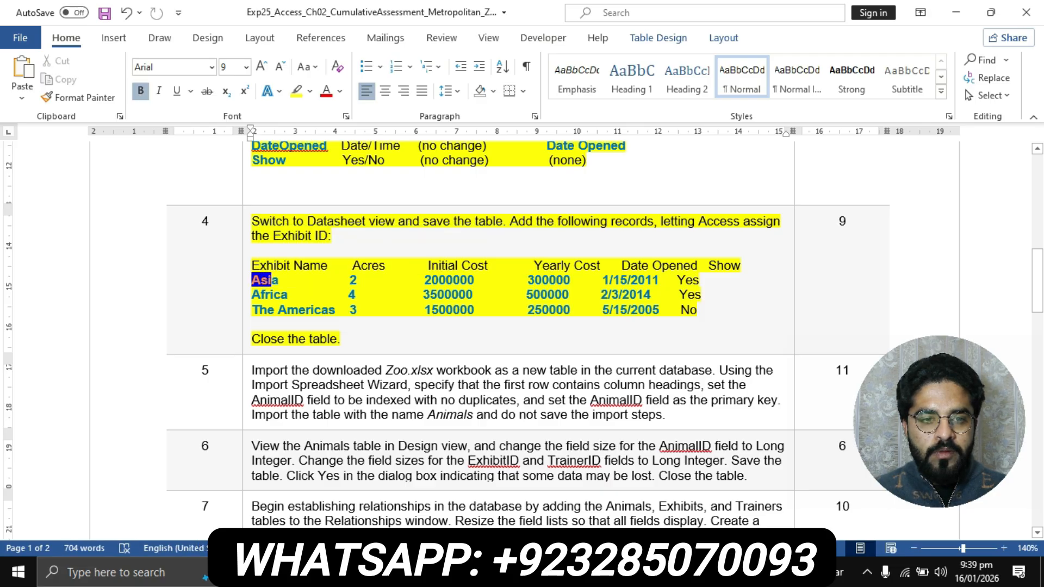
{"action": "key", "text": "shift+Right"}
{"action": "key", "text": "ctrl+c"}
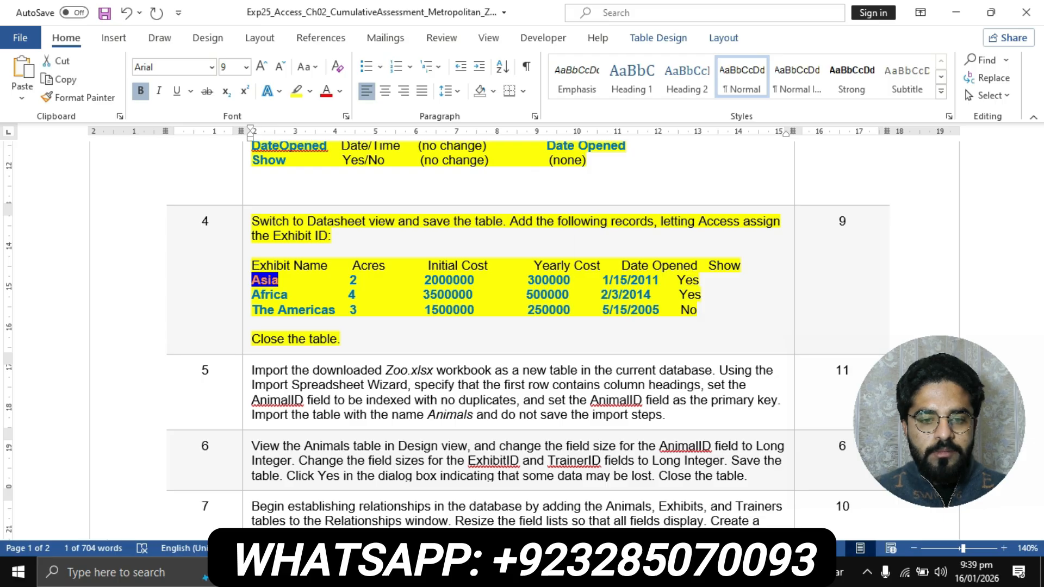
{"action": "key", "text": "alt+Tab"}
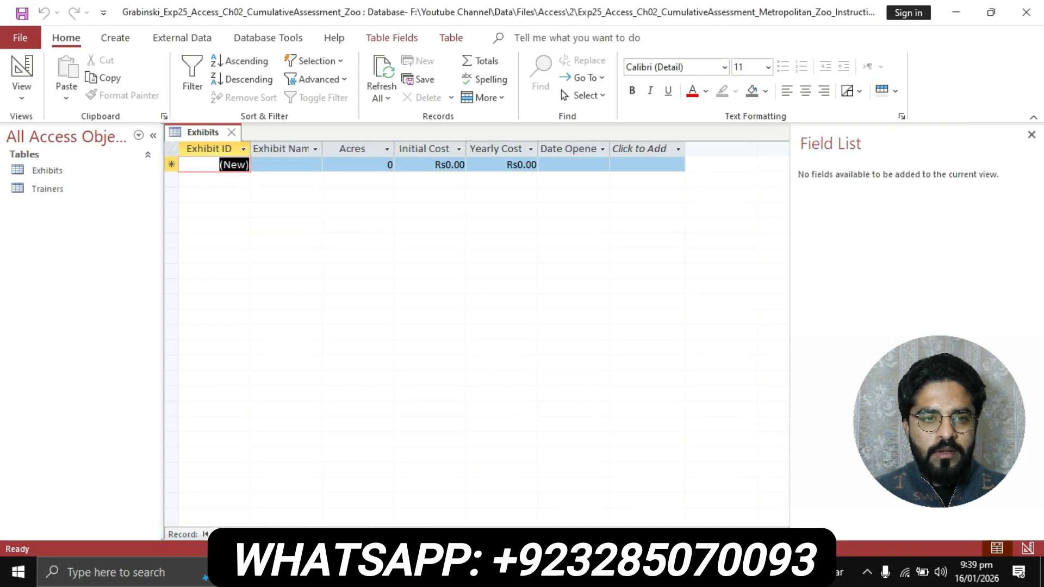
{"action": "key", "text": "Tab"}
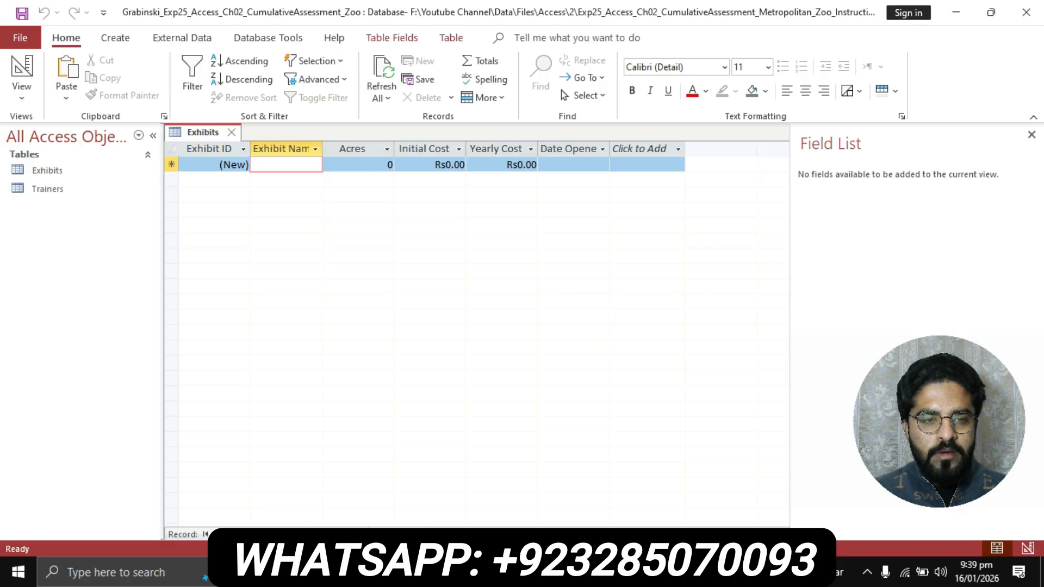
{"action": "key", "text": "ctrl+v"}
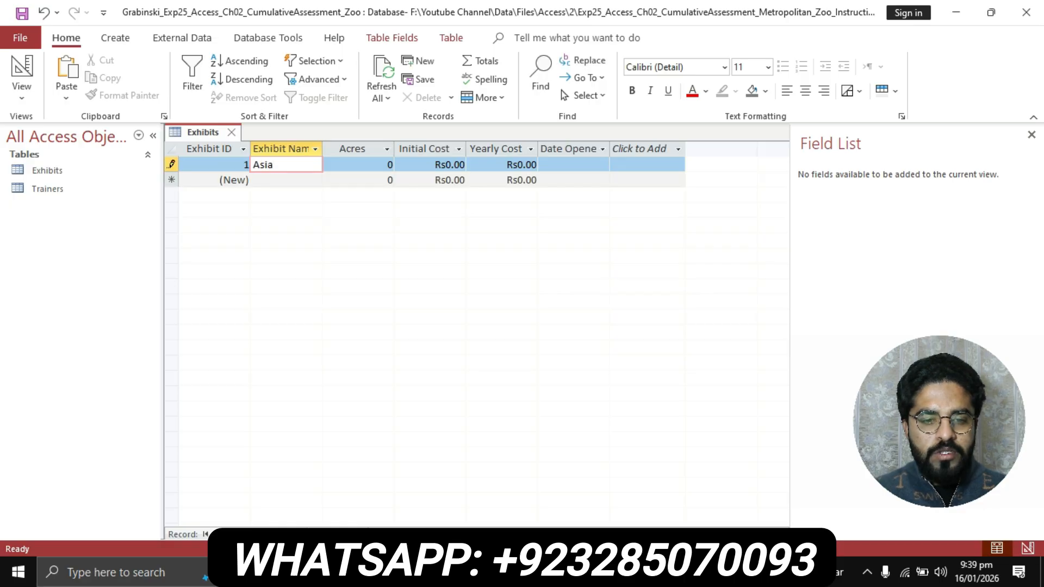
- Check the Asia record's acres in the Word instructions, then set its Acres value to 2 in Access
{"action": "key", "text": "alt+Tab"}
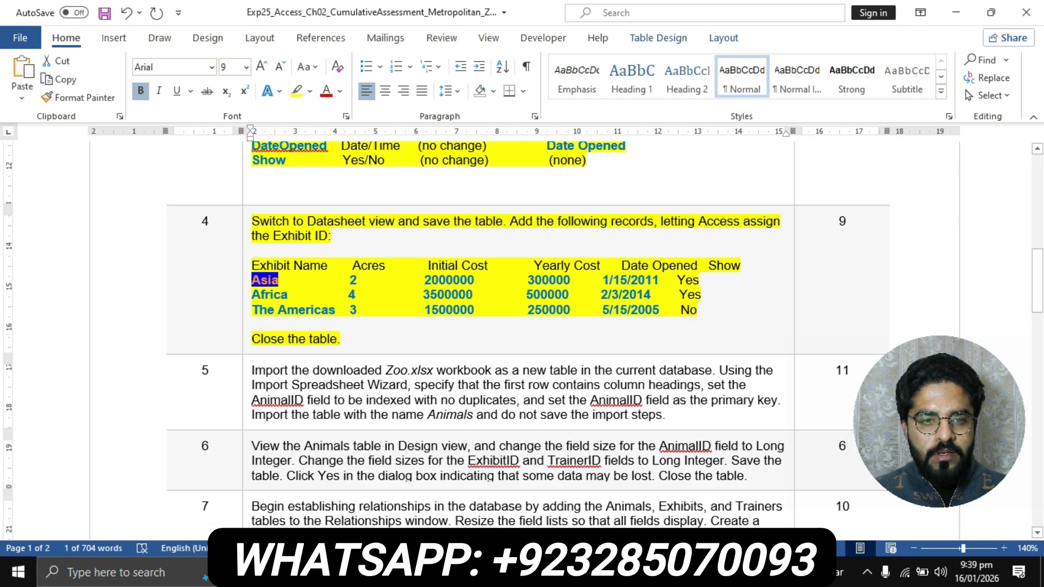
{"action": "key", "text": "alt+Tab"}
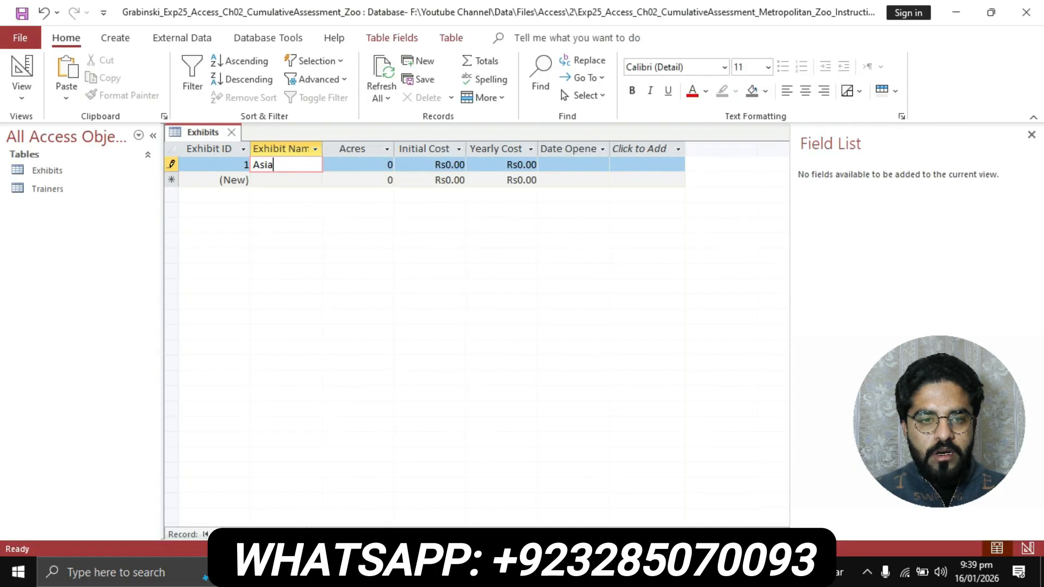
{"action": "key", "text": "Tab"}
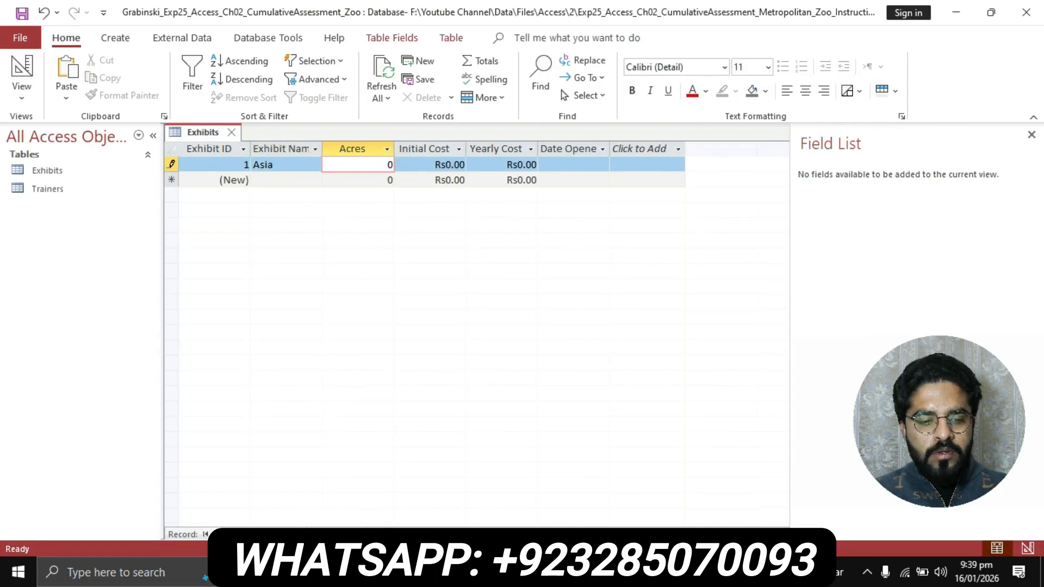
{"action": "type", "text": "2"}
{"action": "key", "text": "BackSpace"}
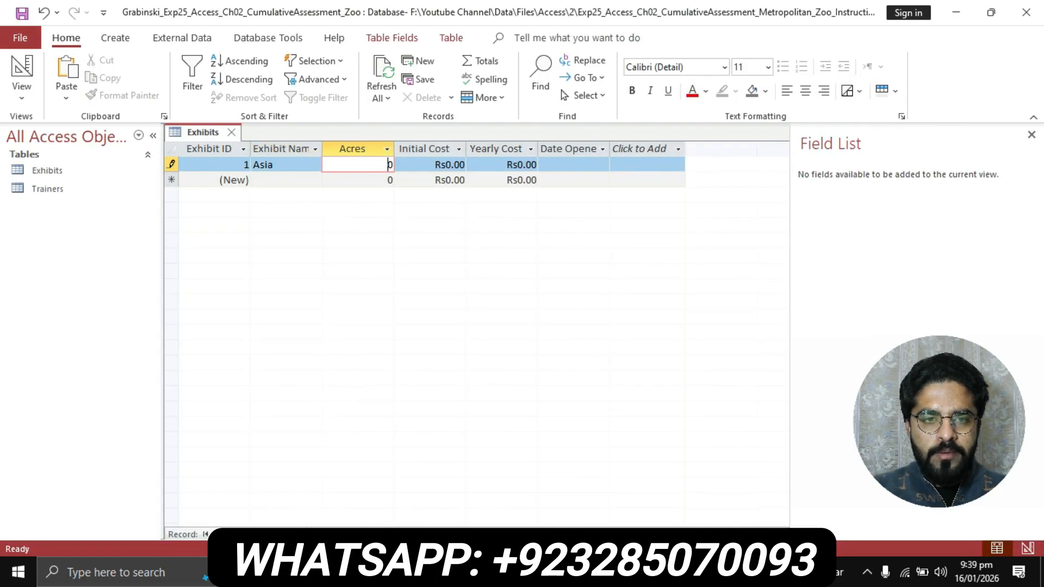
{"action": "key", "text": "Right"}
{"action": "key", "text": "BackSpace"}
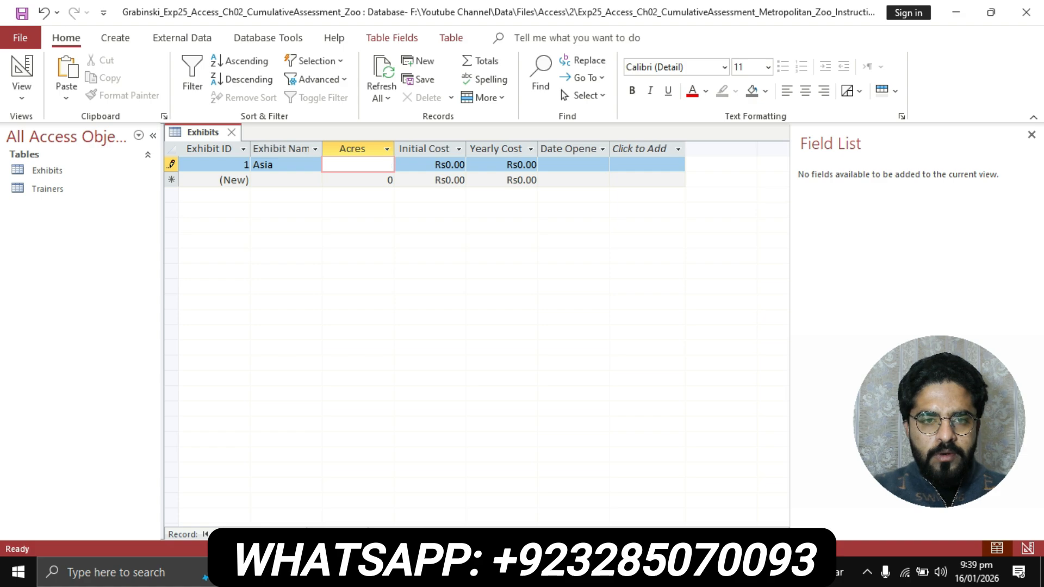
{"action": "type", "text": "2"}
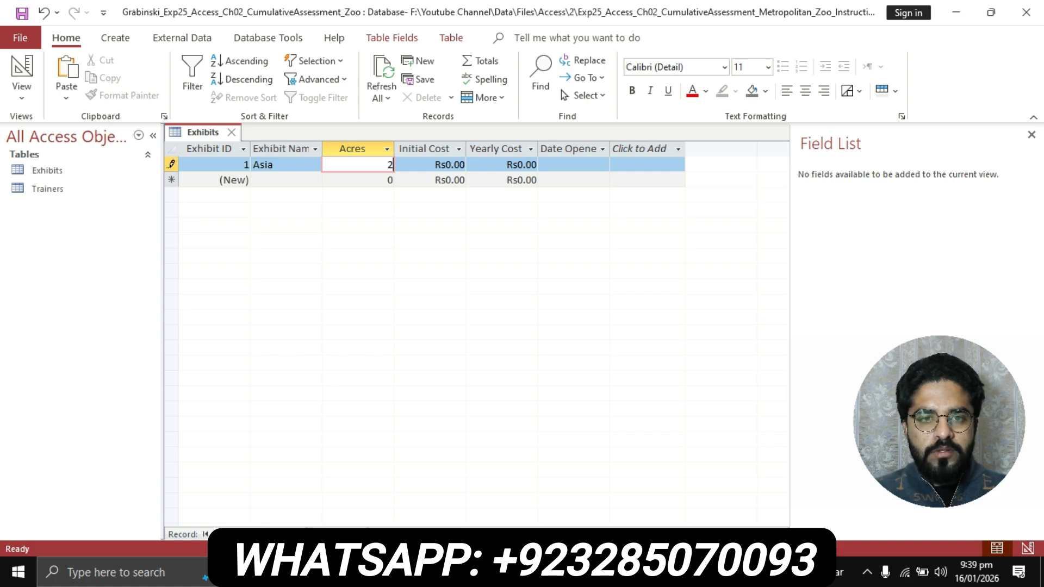
{"action": "key", "text": "Tab"}
- Switch to Word and copy Asia's initial cost, 2000000, from the step 4 records
{"action": "key", "text": "alt+Tab"}
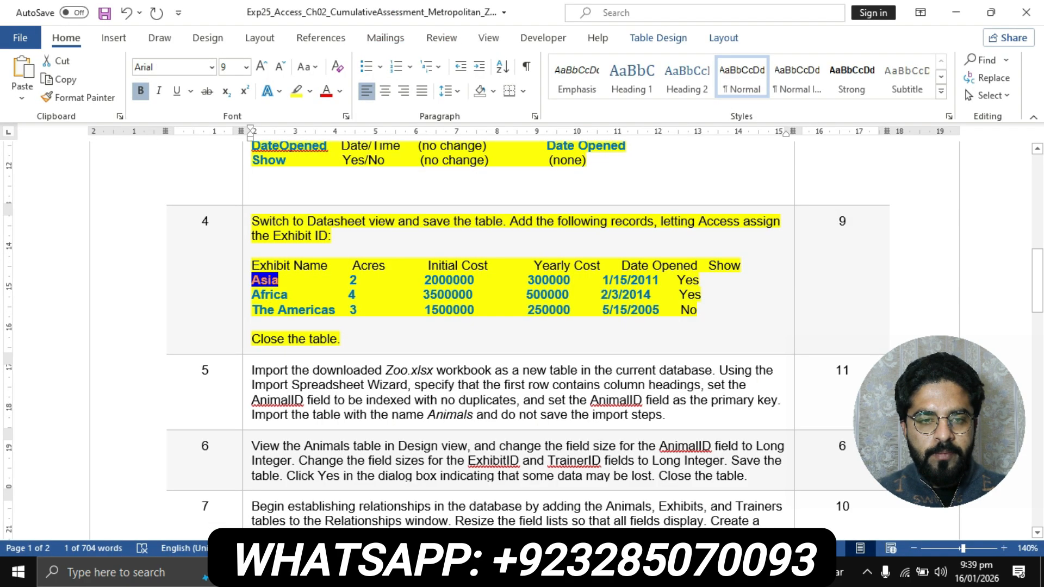
{"action": "double_click", "coordinate": [448, 280]}
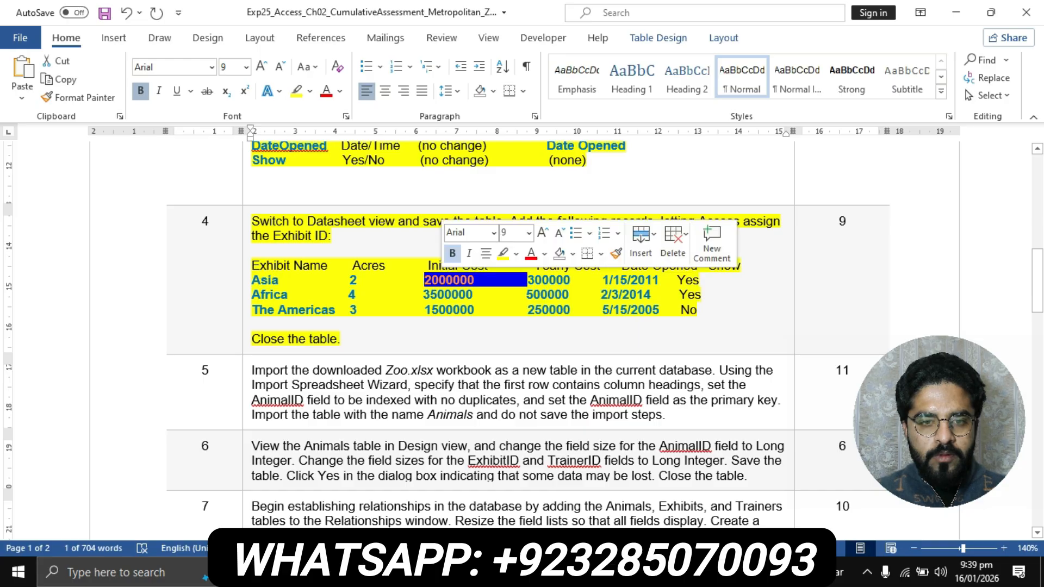
{"action": "left_click", "coordinate": [439, 280]}
{"action": "left_click_drag", "start_coordinate": [424, 280], "coordinate": [474, 280]}
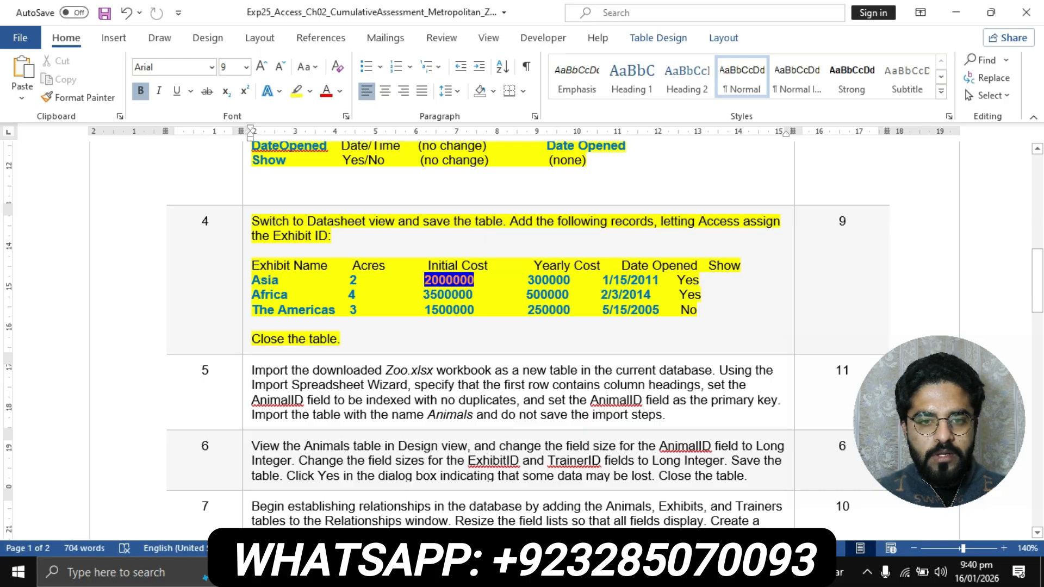
{"action": "key", "text": "ctrl+c"}
- Return to Access and replace the Asia record's default Initial Cost with 2000000
{"action": "key", "text": "alt+Tab"}
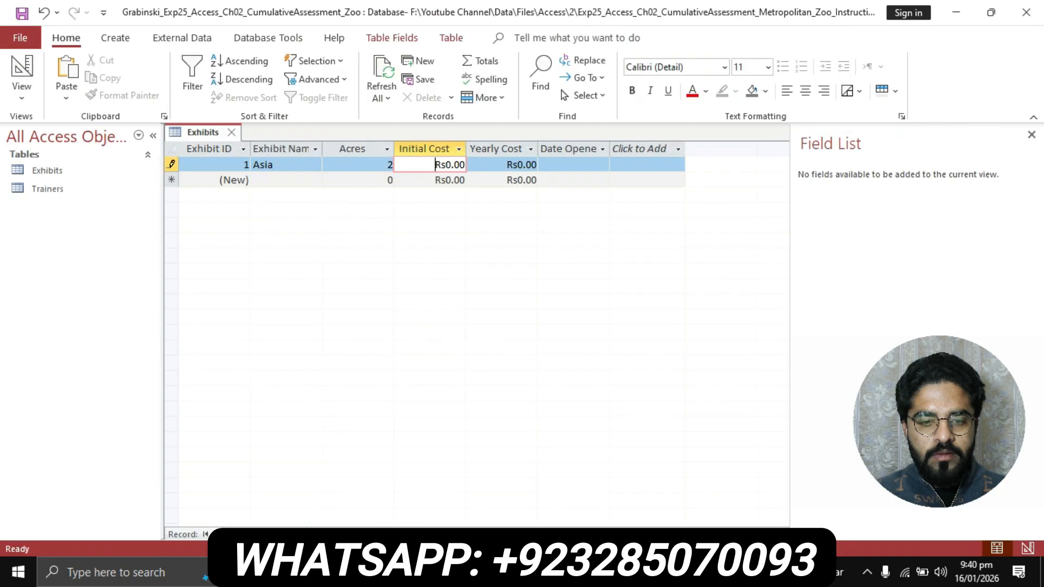
{"action": "left_click", "coordinate": [455, 165]}
{"action": "key", "text": "ctrl+a"}
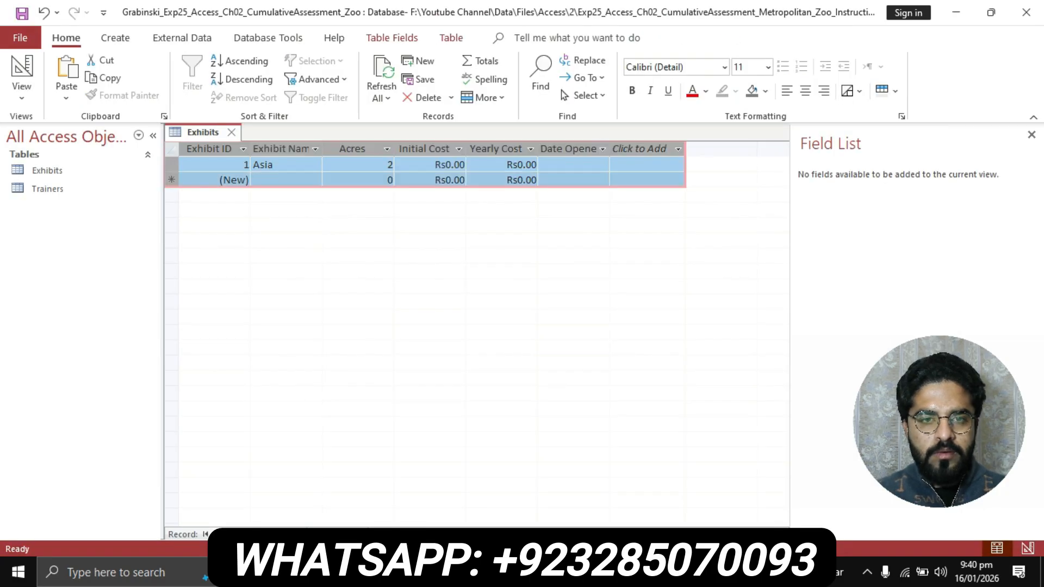
{"action": "double_click", "coordinate": [457, 164]}
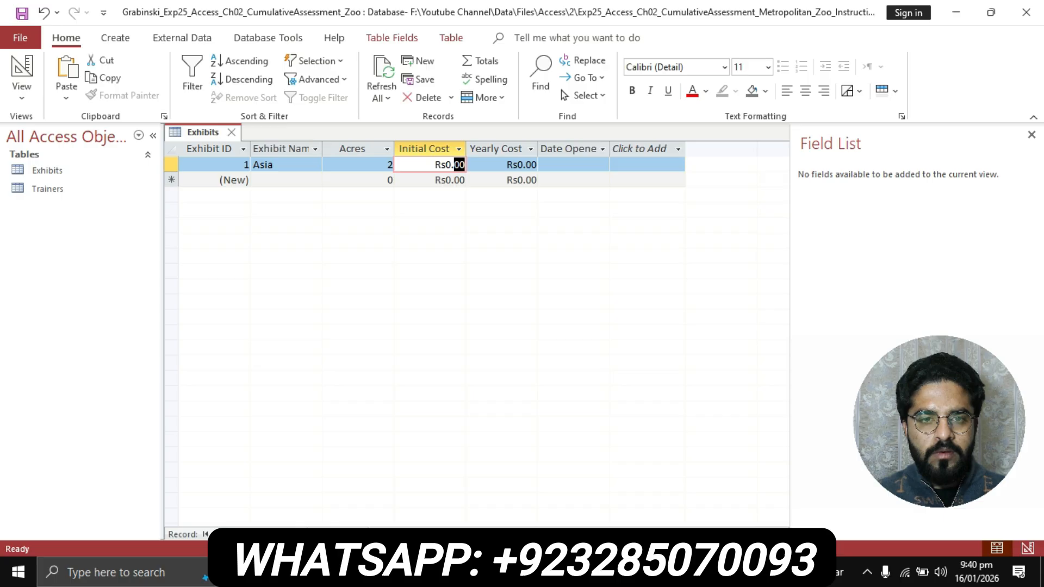
{"action": "key", "text": "BackSpace"}
{"action": "key", "text": "BackSpace"}
{"action": "key", "text": "BackSpace"}
{"action": "key", "text": "BackSpace"}
{"action": "key", "text": "BackSpace"}
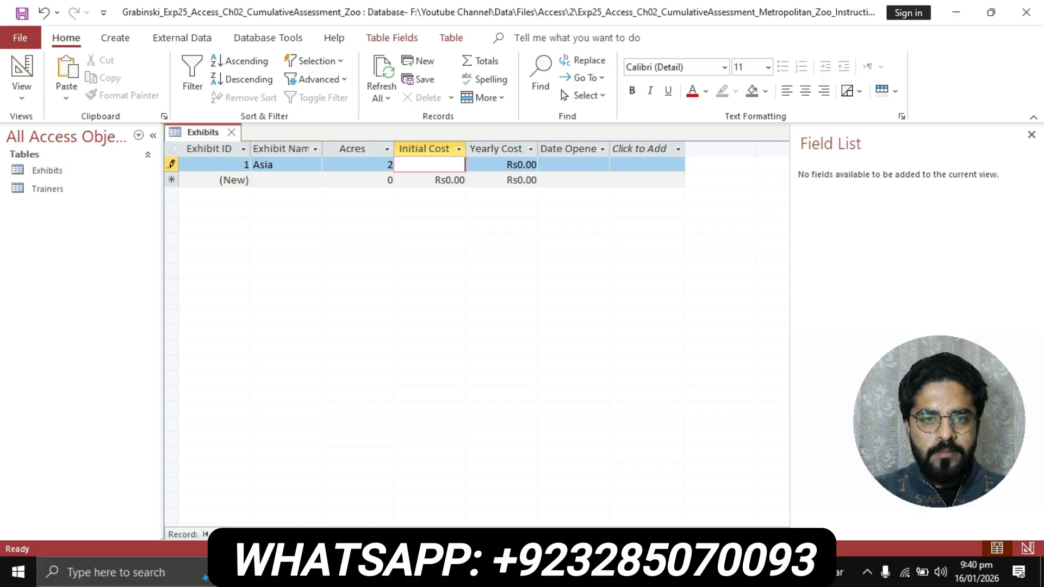
{"action": "type", "text": "2000000"}
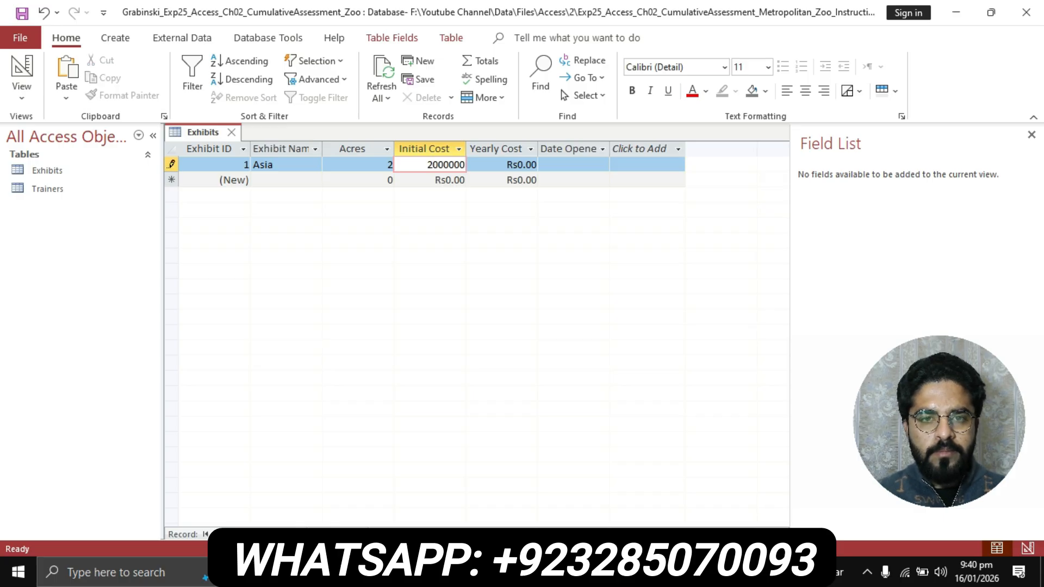
{"action": "key", "text": "Tab"}
- Copy Asia's yearly cost 300000 from step 4 in Word and enter it as the record's Yearly Cost in Access
{"action": "key", "text": "alt+Tab"}
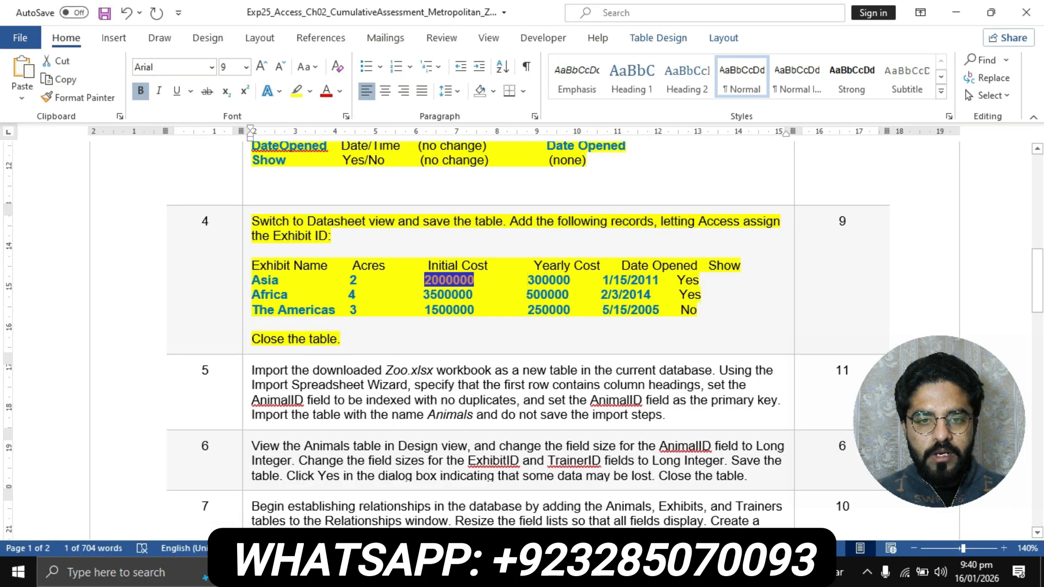
{"action": "left_click_drag", "start_coordinate": [527, 280], "coordinate": [570, 280]}
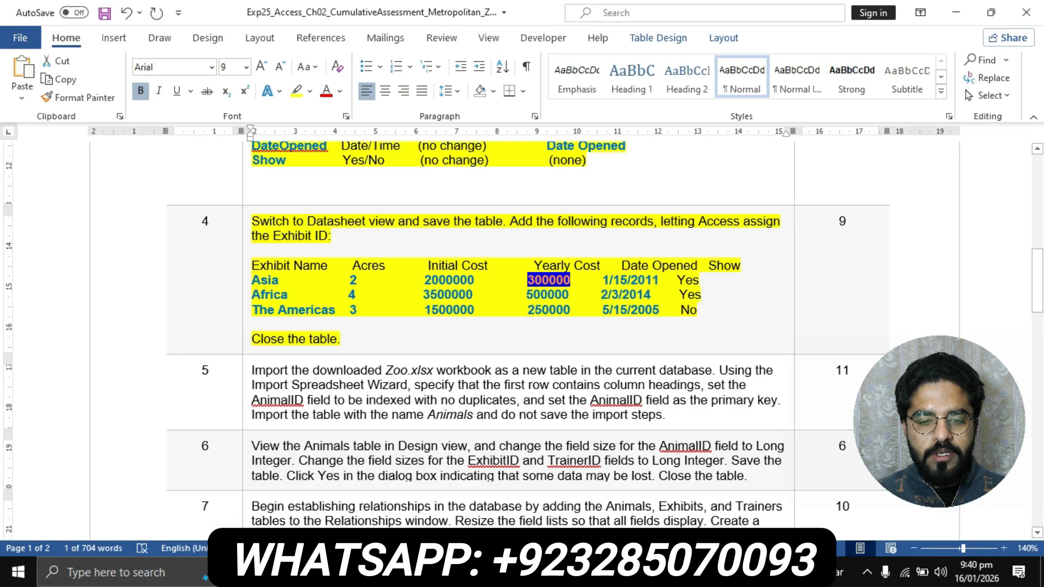
{"action": "key", "text": "alt+Tab"}
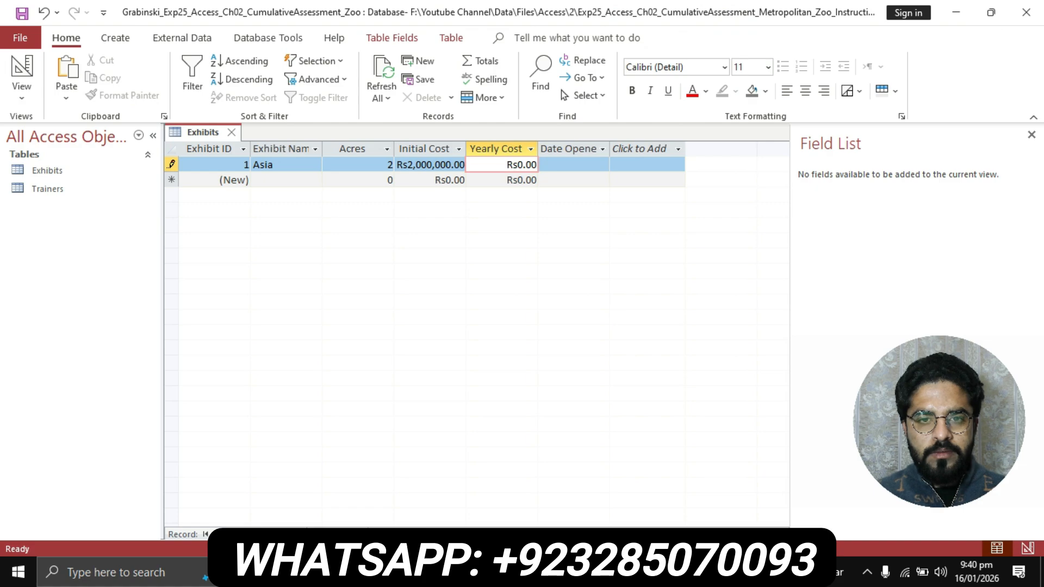
{"action": "left_click", "coordinate": [536, 165]}
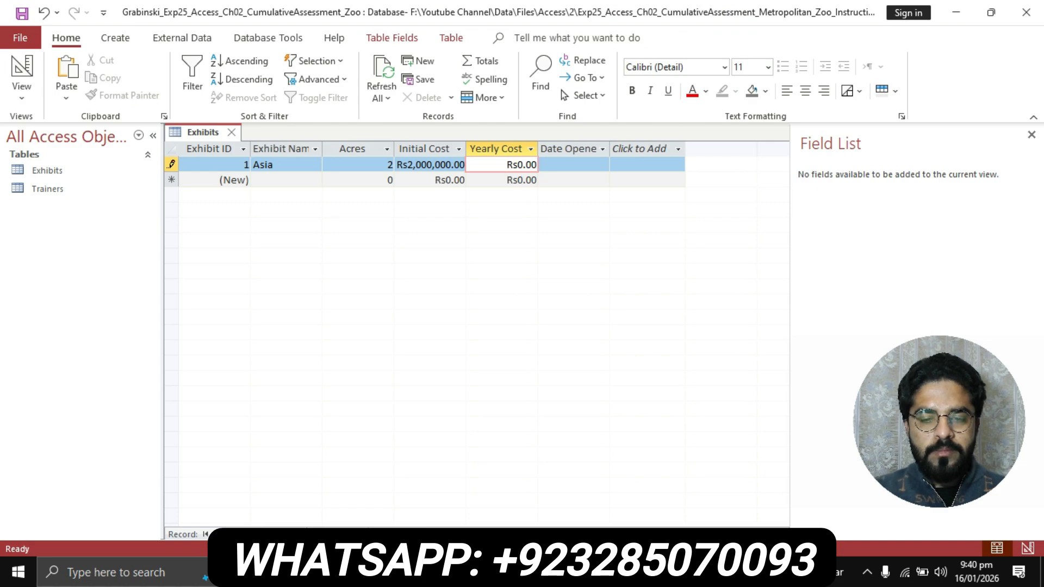
{"action": "key", "text": "BackSpace"}
{"action": "key", "text": "BackSpace"}
{"action": "key", "text": "BackSpace"}
{"action": "key", "text": "BackSpace"}
{"action": "key", "text": "BackSpace"}
{"action": "key", "text": "BackSpace"}
{"action": "key", "text": "ctrl+v"}
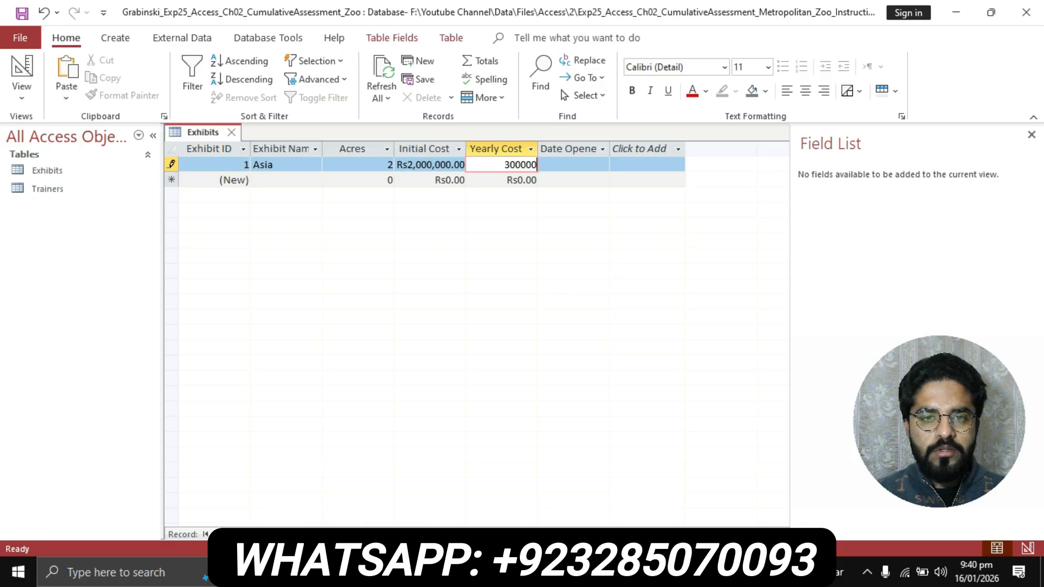
{"action": "key", "text": "Tab"}
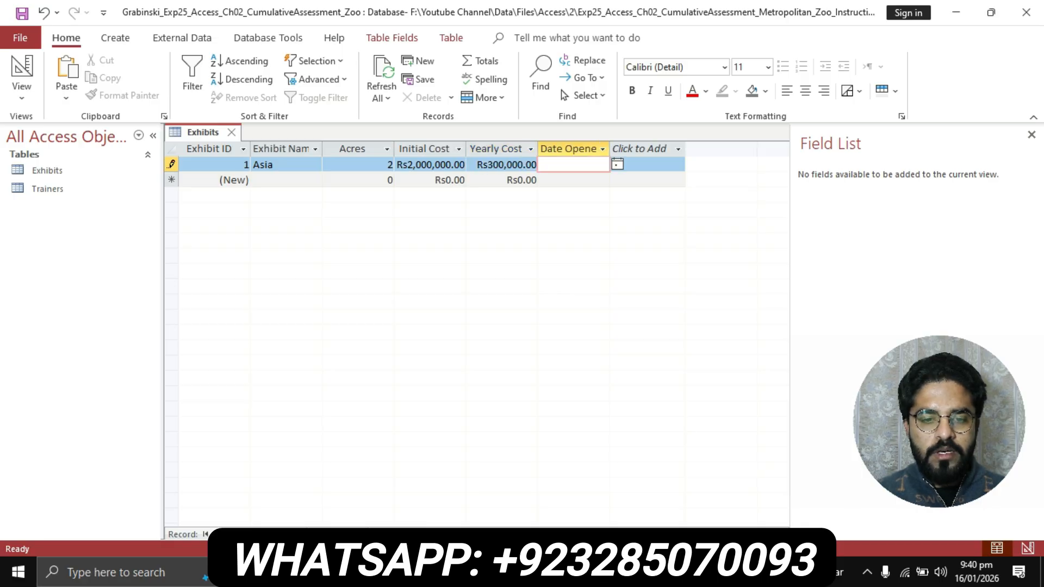
- Copy Asia's opening date 1/15/2011 from Word into the record's Date Opened field in Access, then recheck the step 4 instructions
{"action": "key", "text": "alt+Tab"}
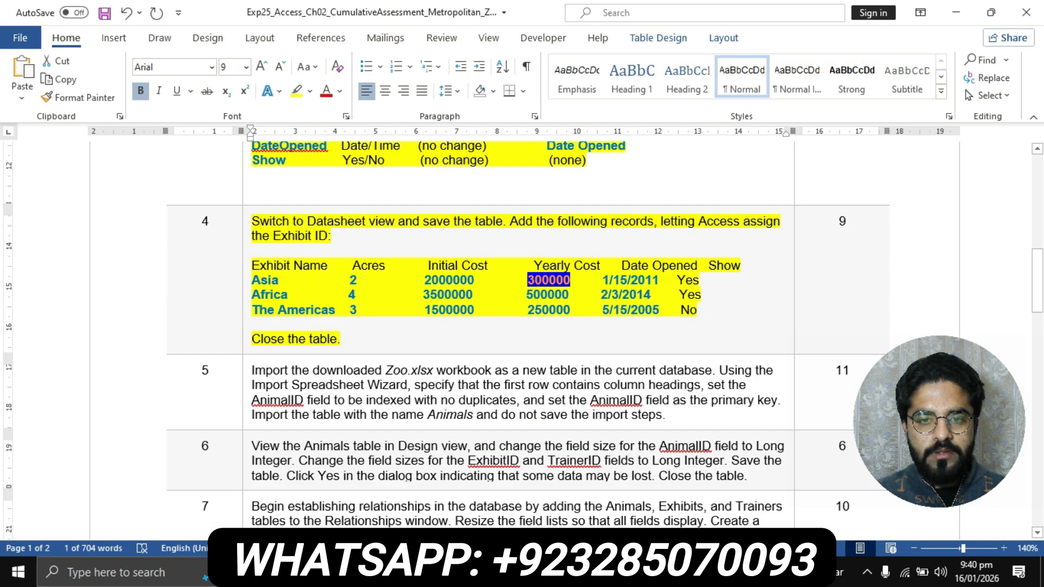
{"action": "left_click_drag", "start_coordinate": [603, 281], "coordinate": [659, 281]}
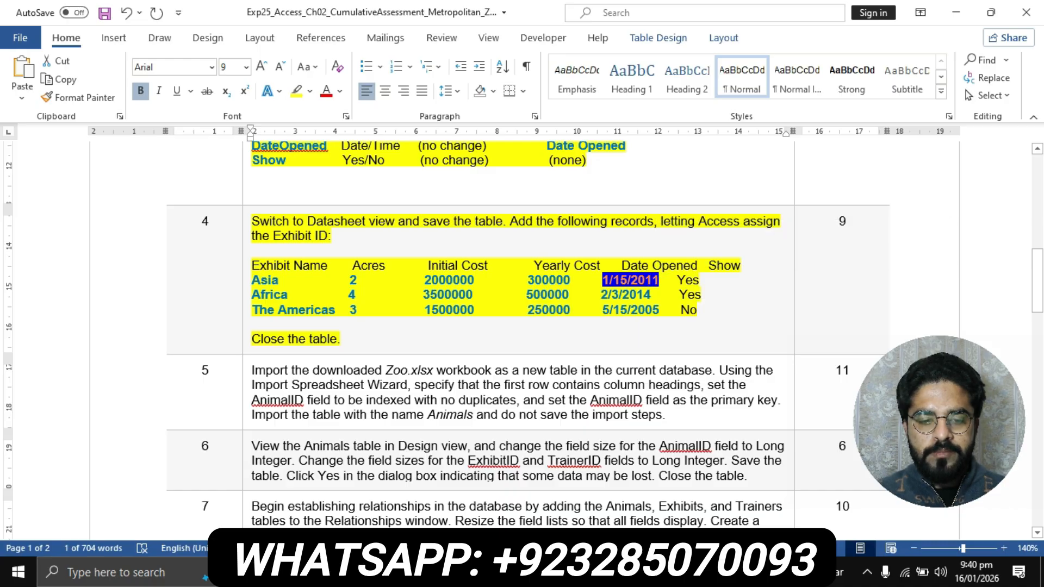
{"action": "key", "text": "alt+Tab"}
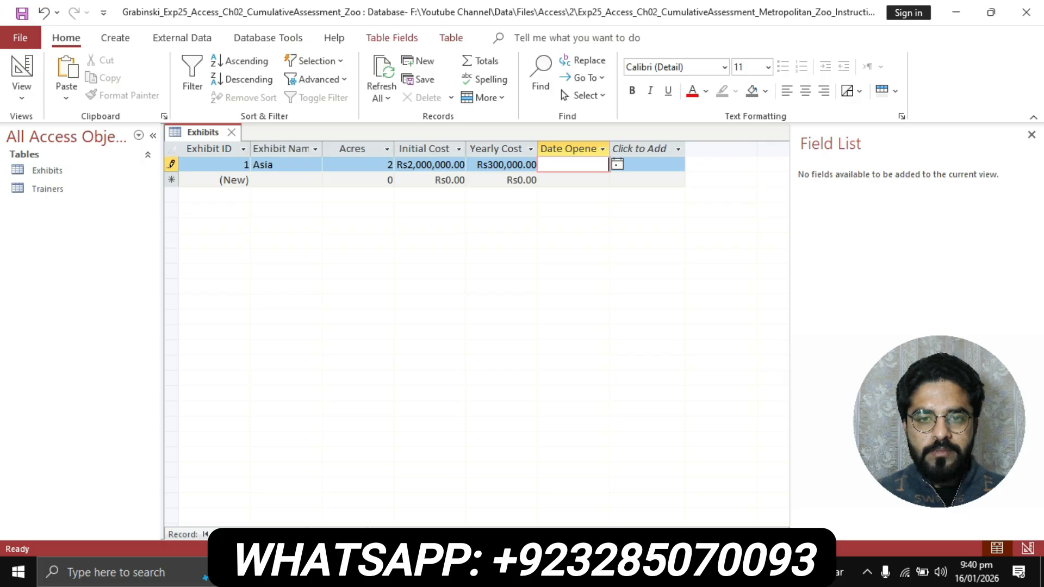
{"action": "key", "text": "ctrl+v"}
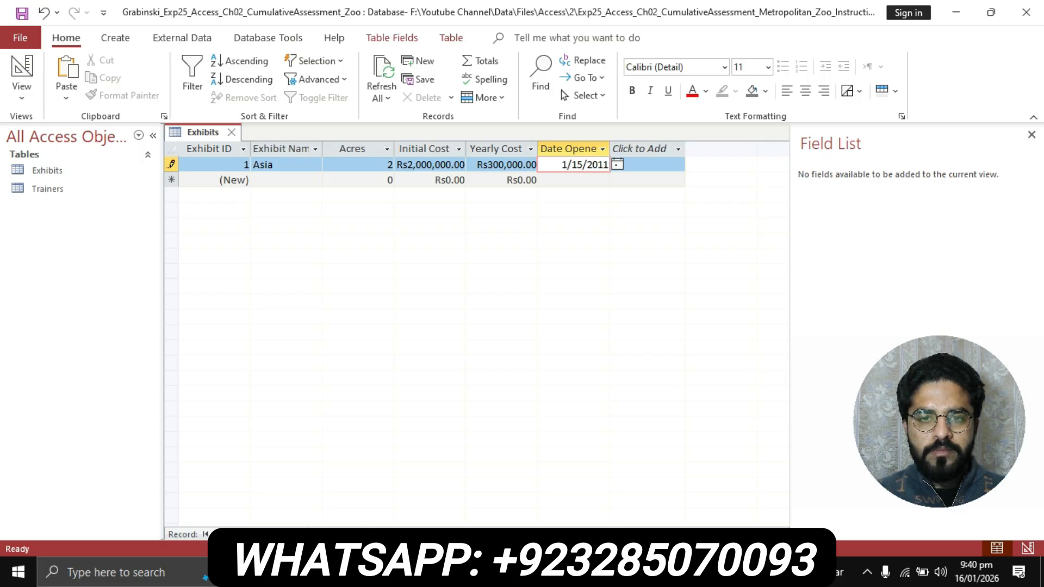
{"action": "key", "text": "alt+Tab"}
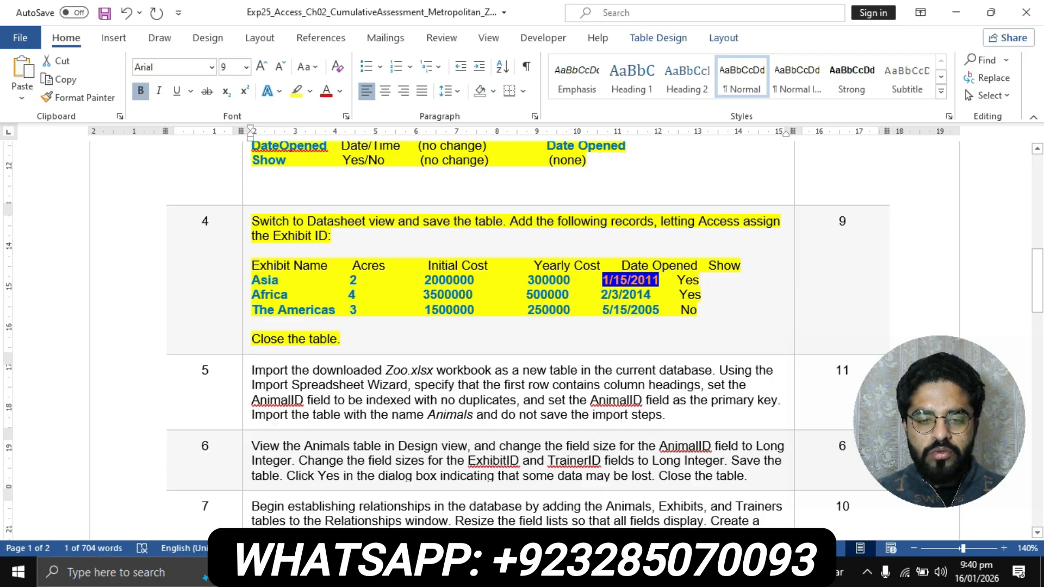
{"action": "key", "text": "alt+Tab"}
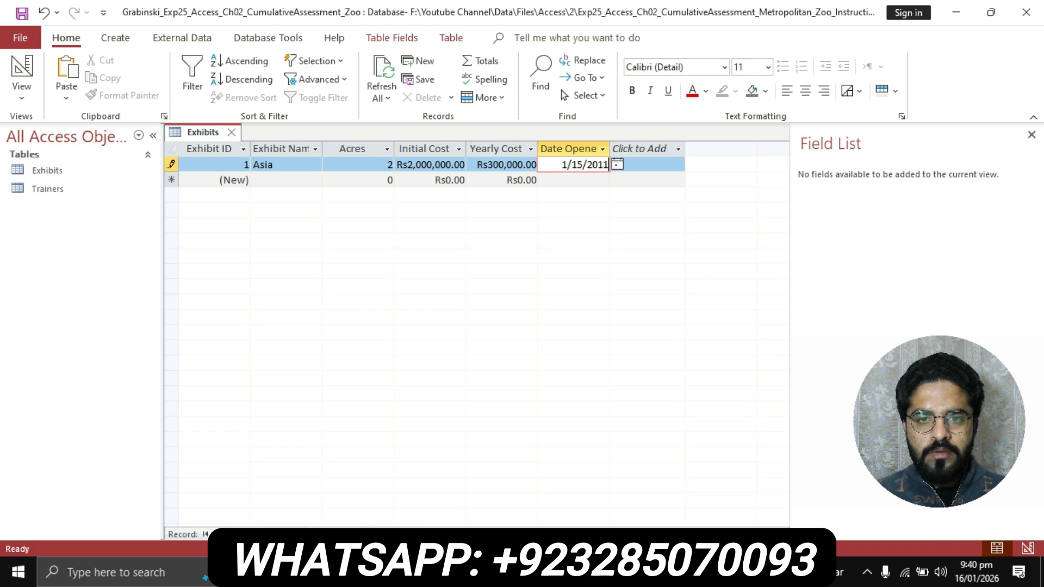
- Commit Asia's opening date, add a Yes/No field after Date Opened, and mark it Yes for the Asia record
{"action": "key", "text": "alt+Down"}
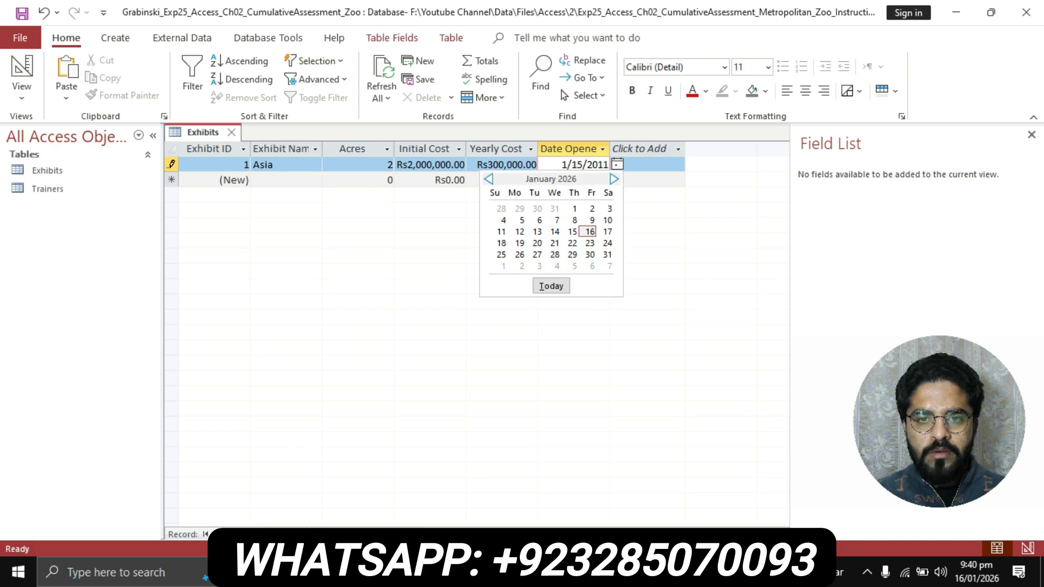
{"action": "key", "text": "Escape"}
{"action": "key", "text": "Tab"}
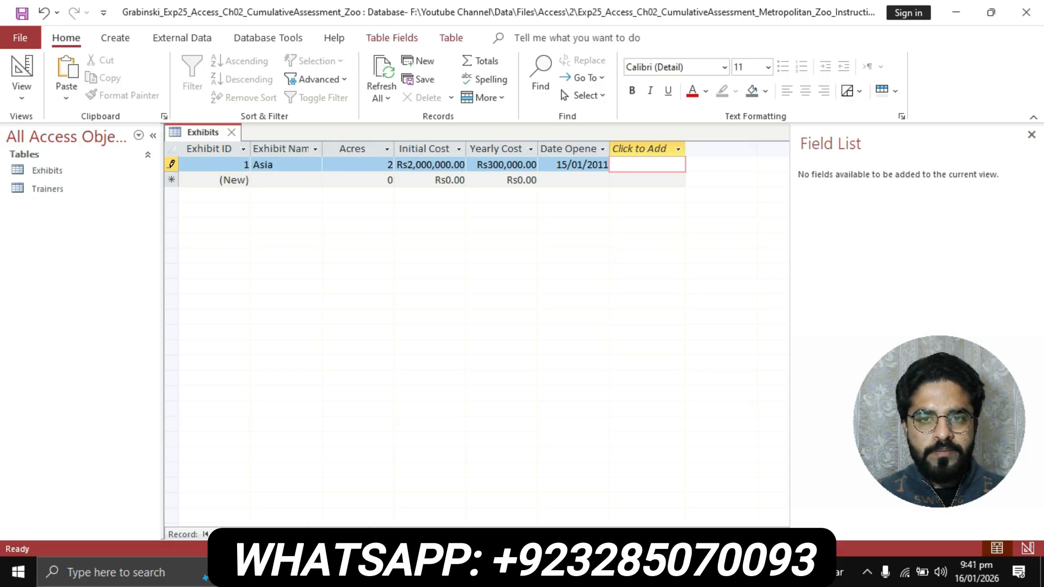
{"action": "left_click", "coordinate": [678, 149]}
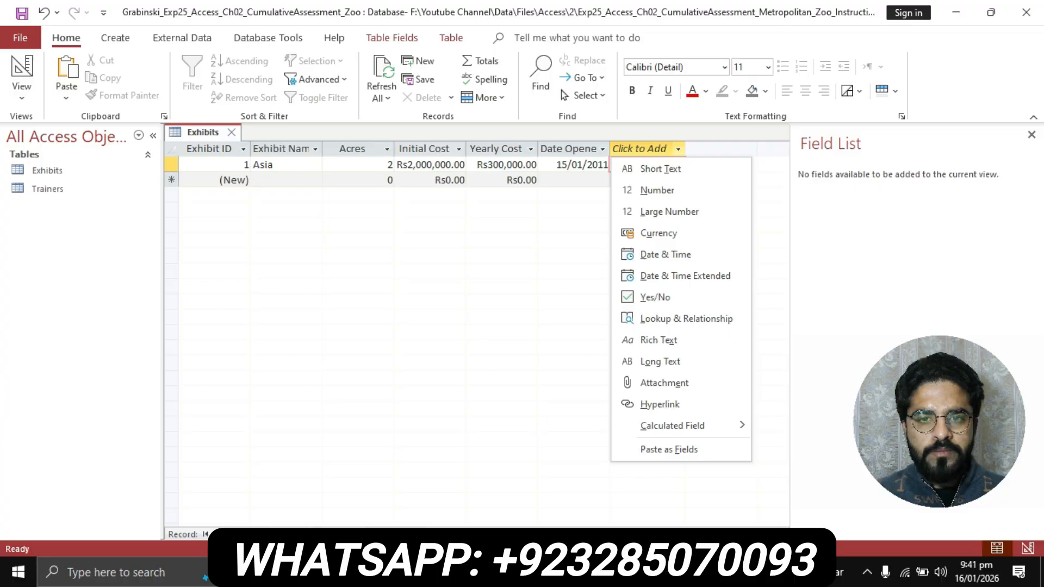
{"action": "left_click", "coordinate": [655, 296]}
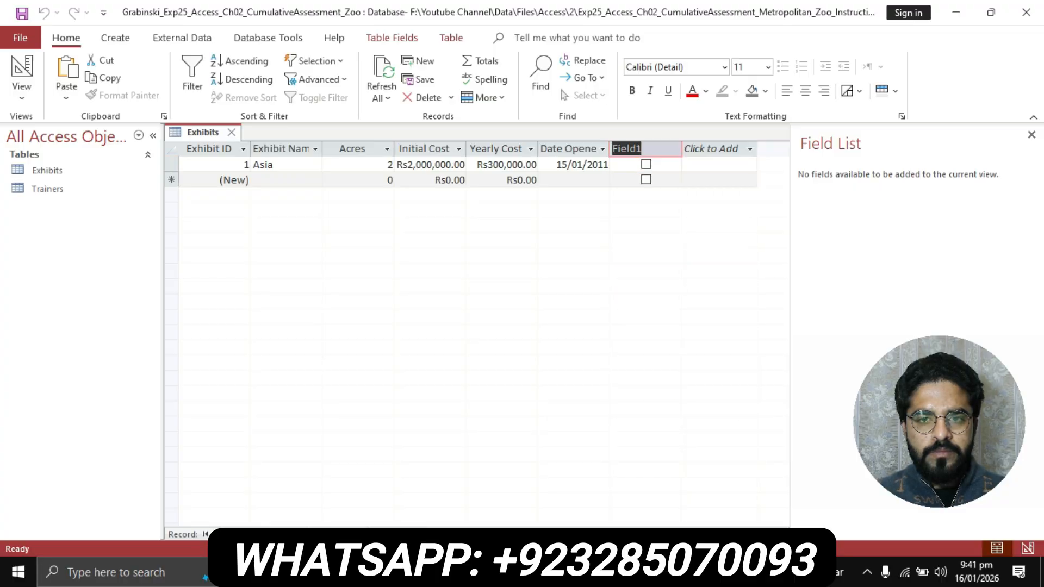
{"action": "left_click", "coordinate": [645, 163]}
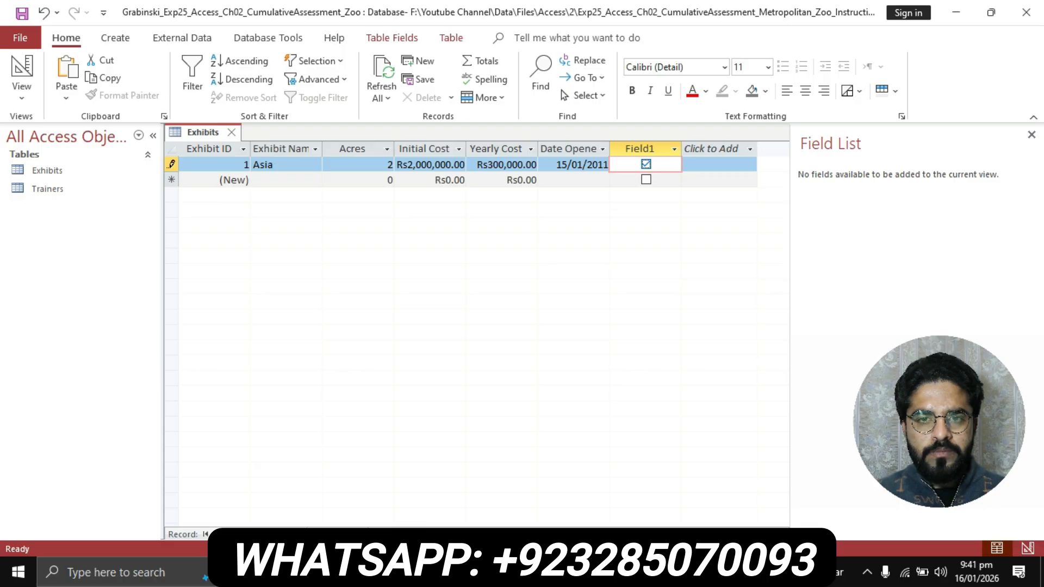
{"action": "left_click", "coordinate": [640, 149]}
{"action": "left_click", "coordinate": [640, 149]}
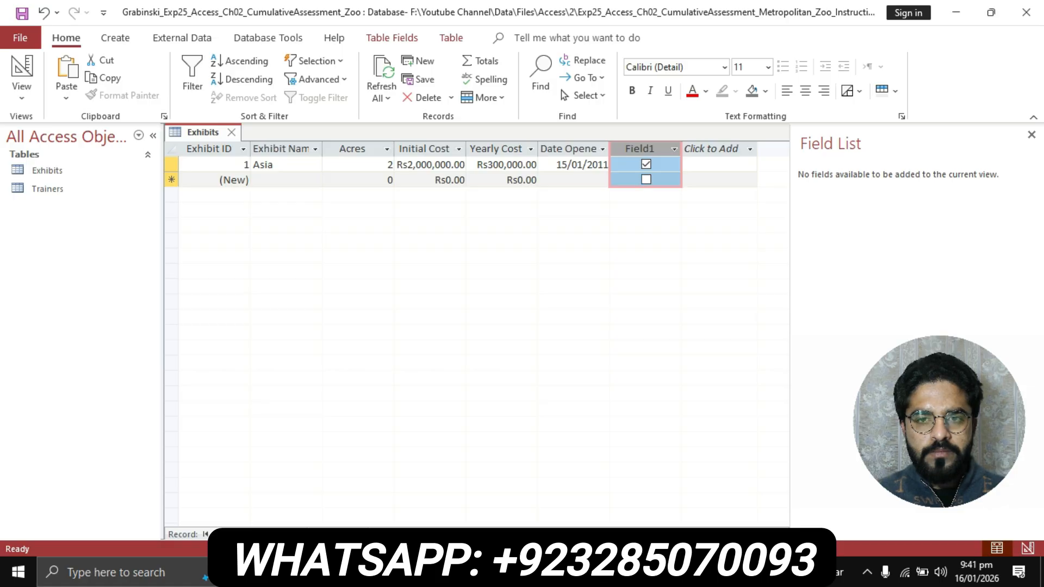
{"action": "left_click", "coordinate": [674, 149]}
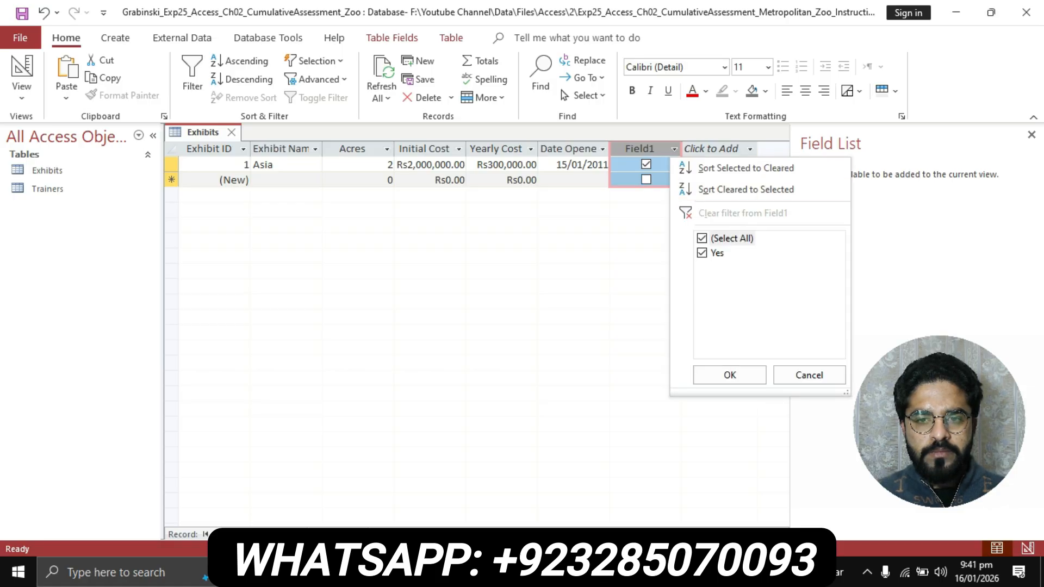
{"action": "left_click", "coordinate": [730, 375]}
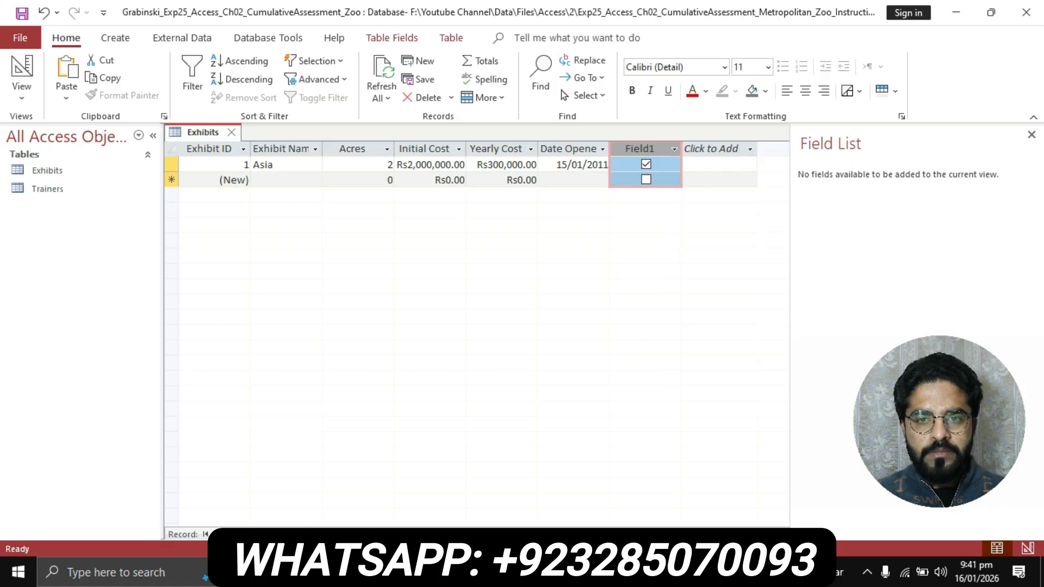
{"action": "left_click", "coordinate": [583, 165]}
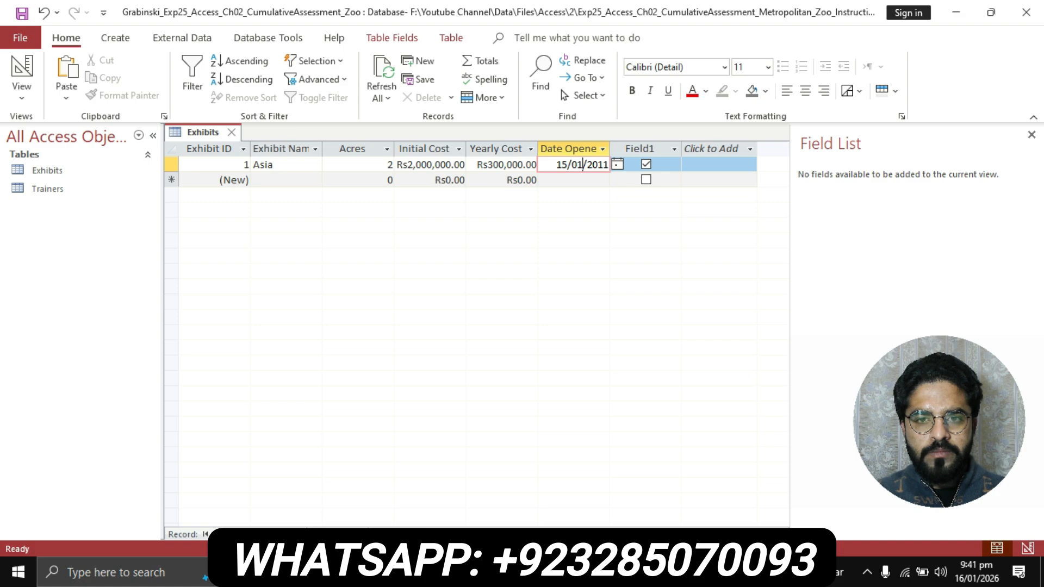
{"action": "left_click", "coordinate": [674, 148]}
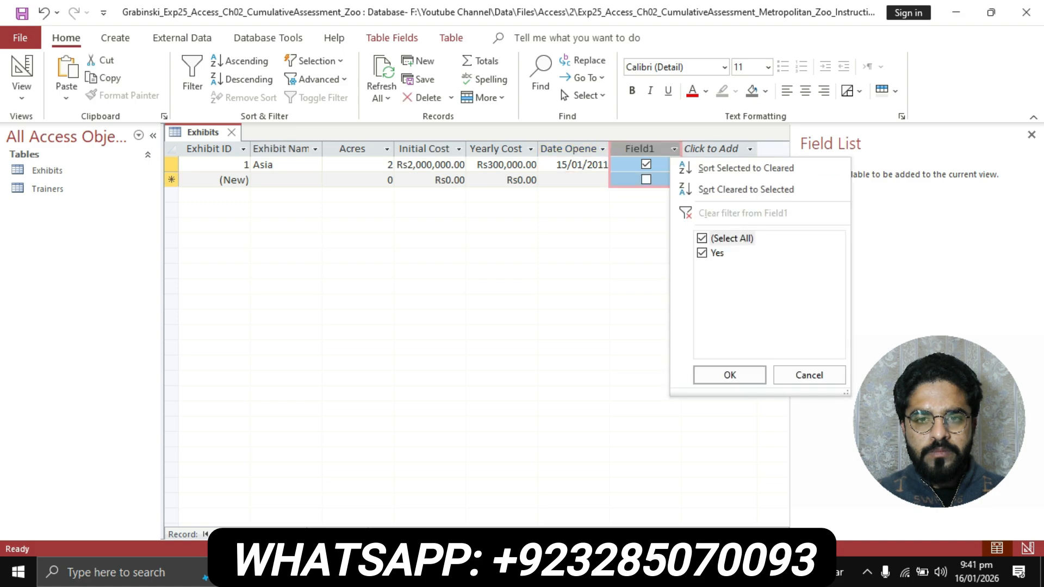
{"action": "key", "text": "Escape"}
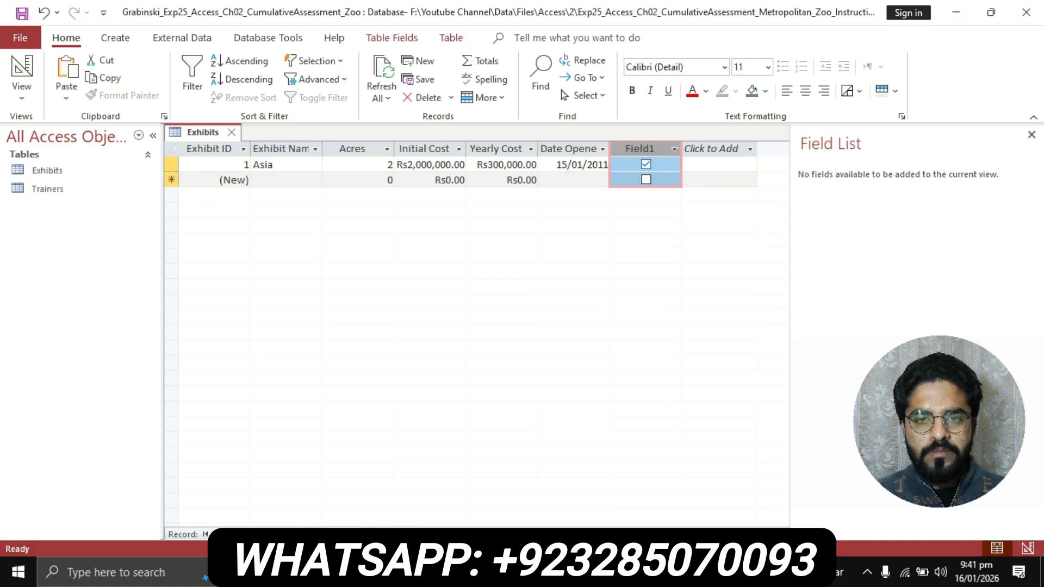
- Rename the new Yes/No field in the Exhibits table to Show
{"action": "double_click", "coordinate": [641, 149]}
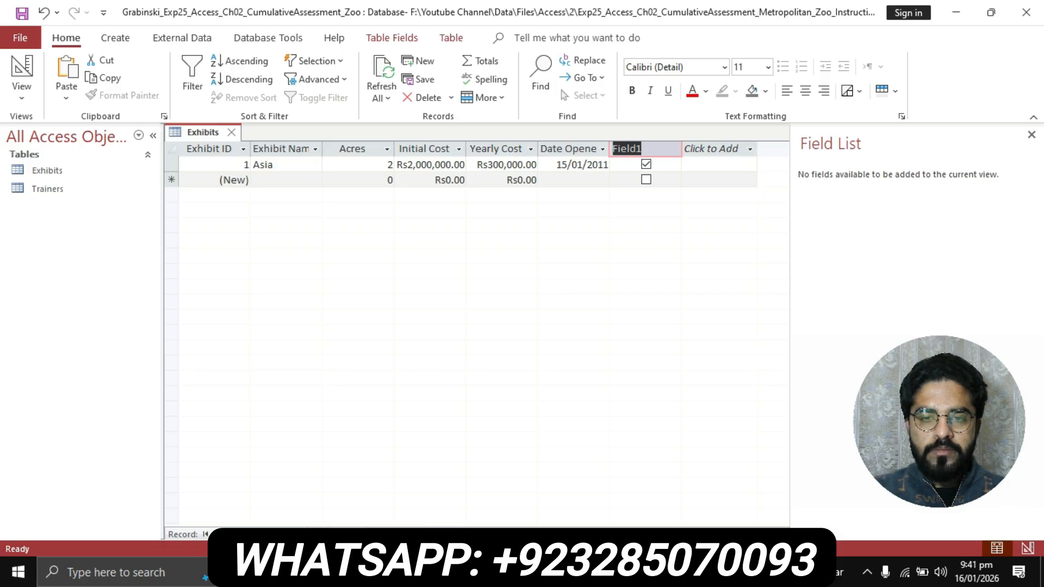
{"action": "key", "text": "BackSpace"}
{"action": "type", "text": "Show"}
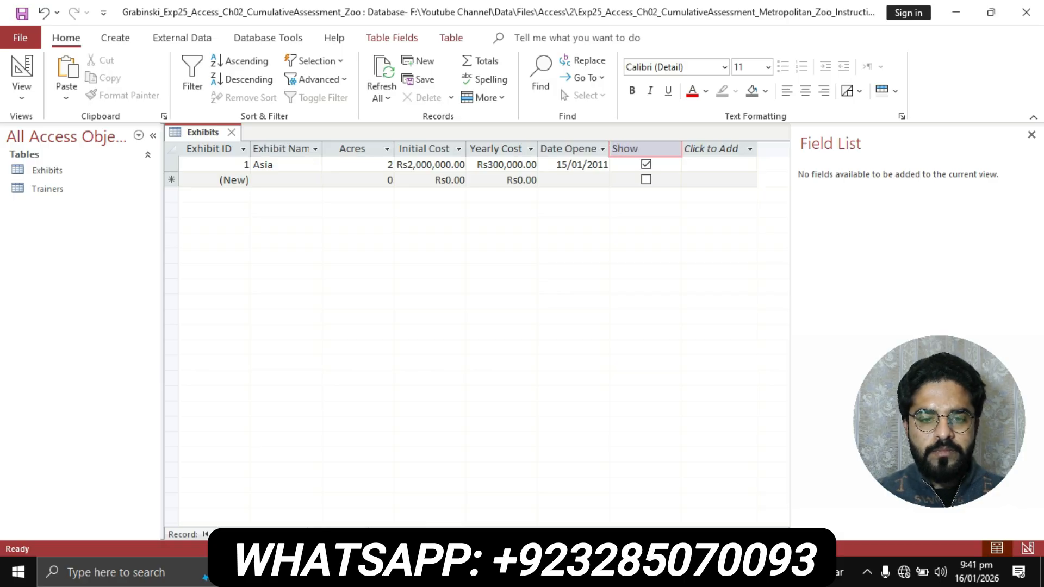
- Copy the exhibit name Africa from step 4 in Word, and paste it as a new record's Exhibit Name in Access
{"action": "key", "text": "alt+Tab"}
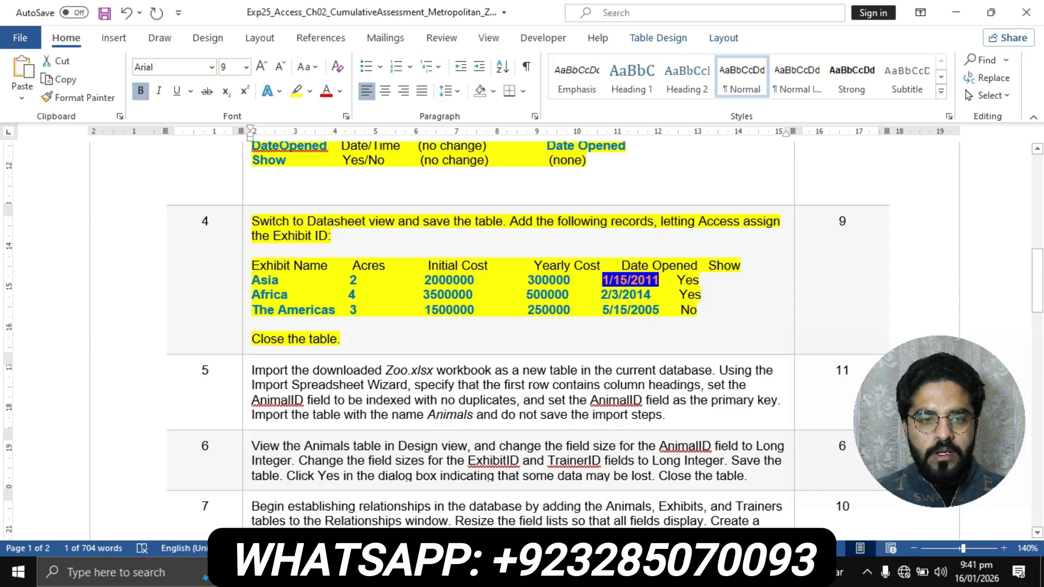
{"action": "left_click_drag", "start_coordinate": [251, 295], "coordinate": [287, 294]}
{"action": "key", "text": "ctrl+c"}
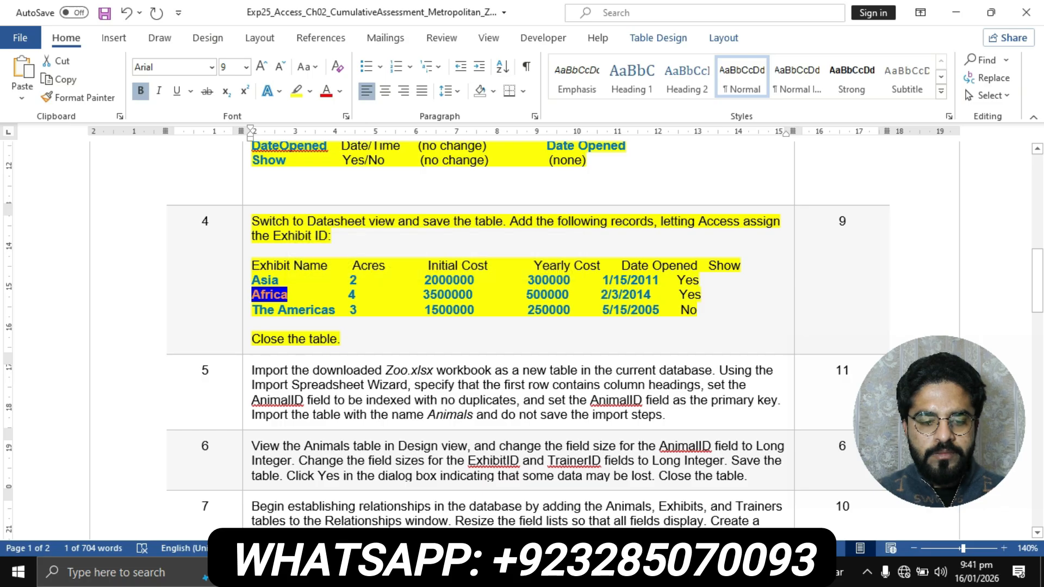
{"action": "key", "text": "alt+Tab"}
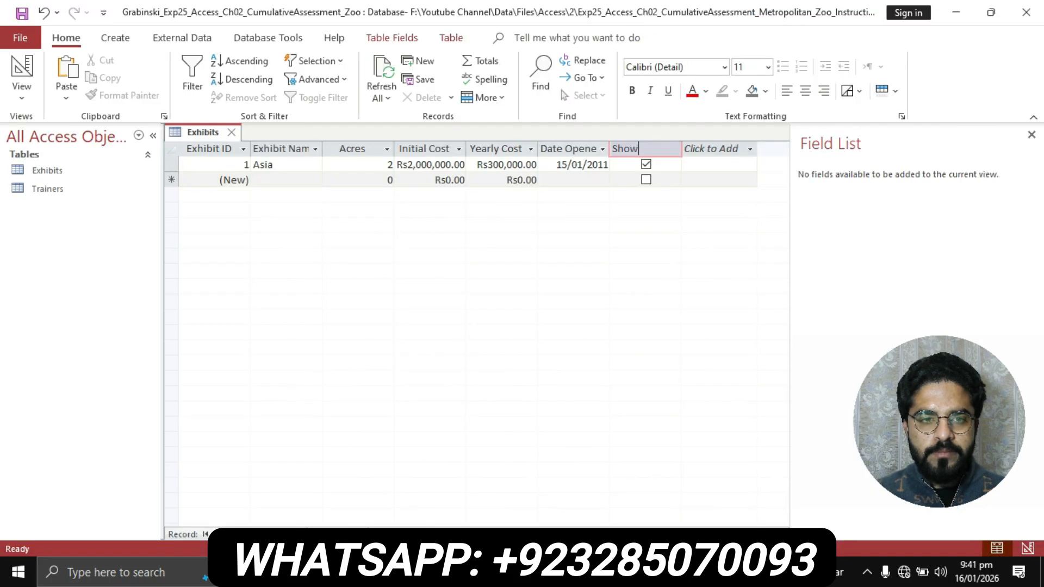
{"action": "key", "text": "Return"}
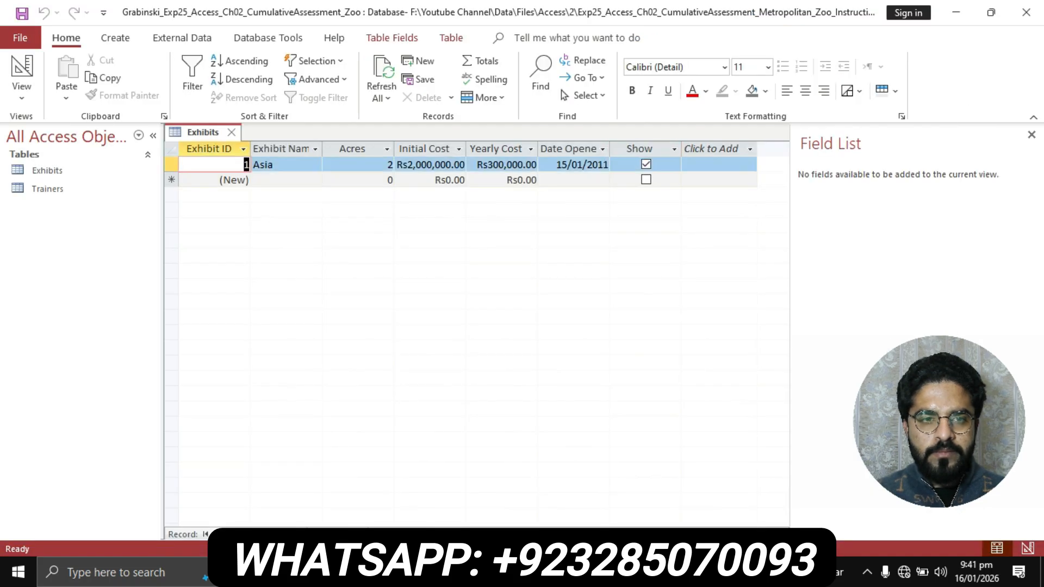
{"action": "left_click", "coordinate": [286, 180]}
{"action": "key", "text": "ctrl+v"}
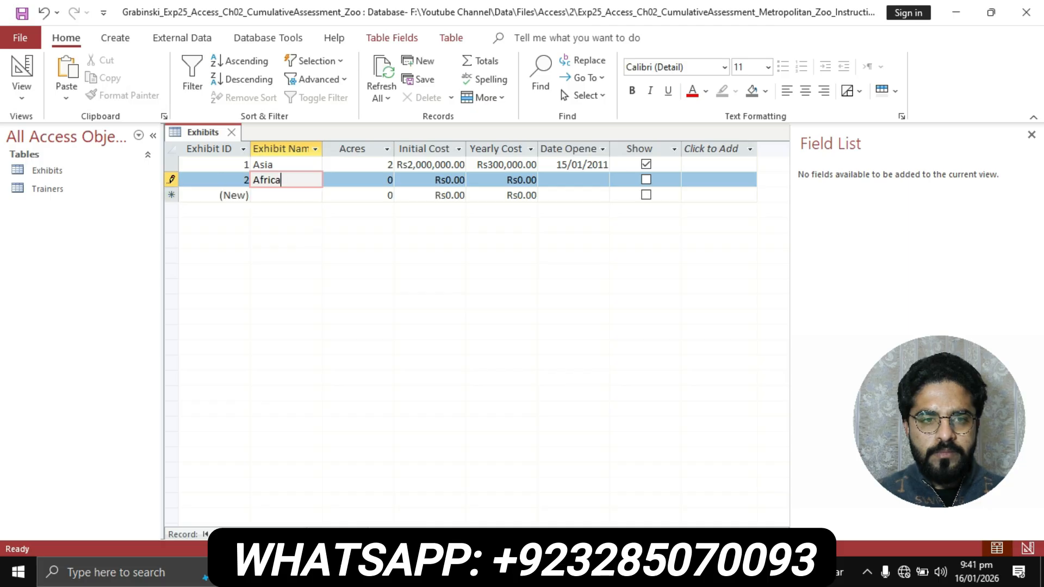
- Check Africa's acreage in the step 4 records in Word, and set the record's Acres to 4 in Access
{"action": "key", "text": "alt+Tab"}
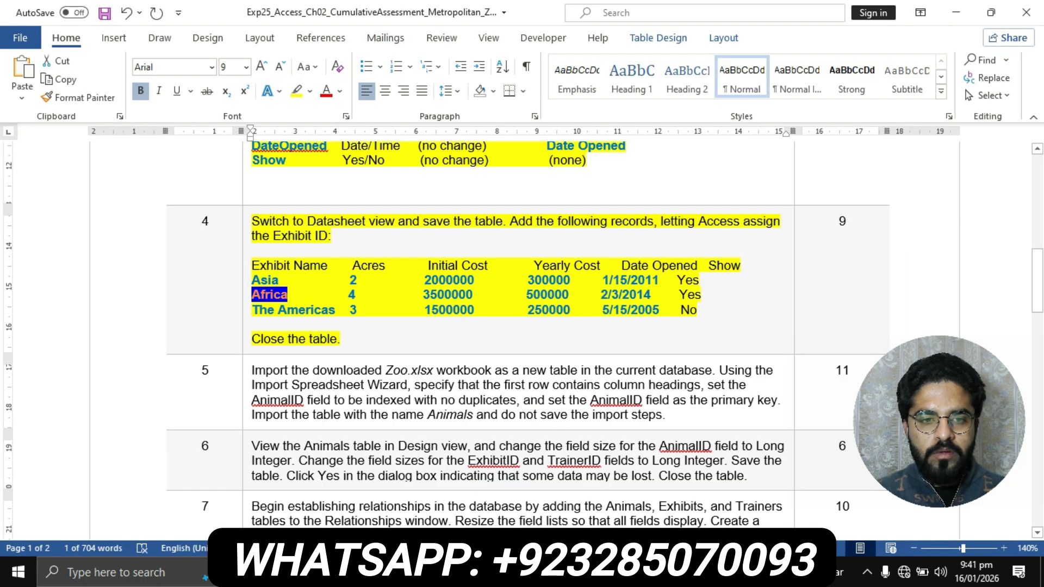
{"action": "key", "text": "alt+Tab"}
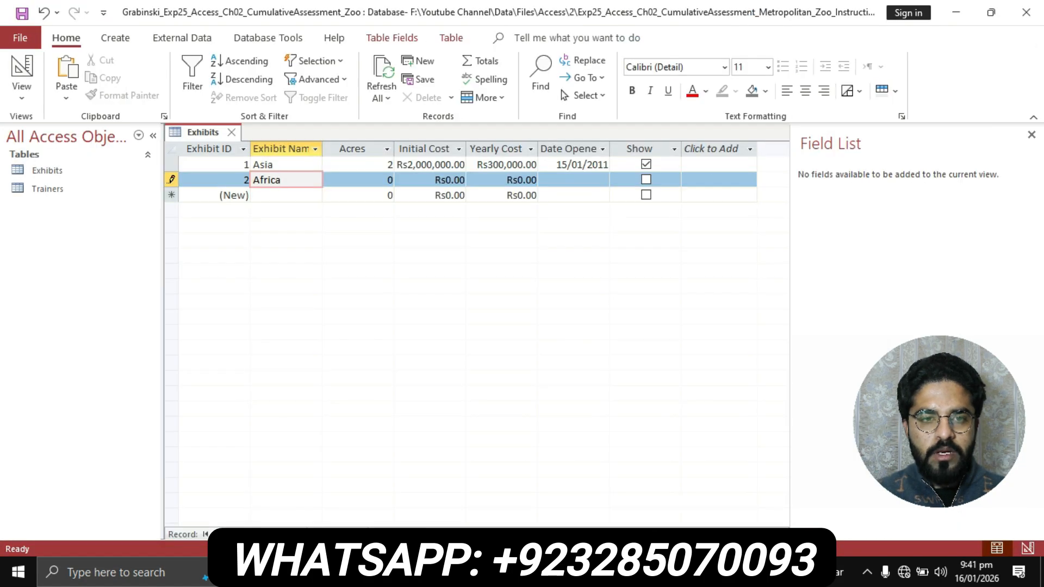
{"action": "key", "text": "Tab"}
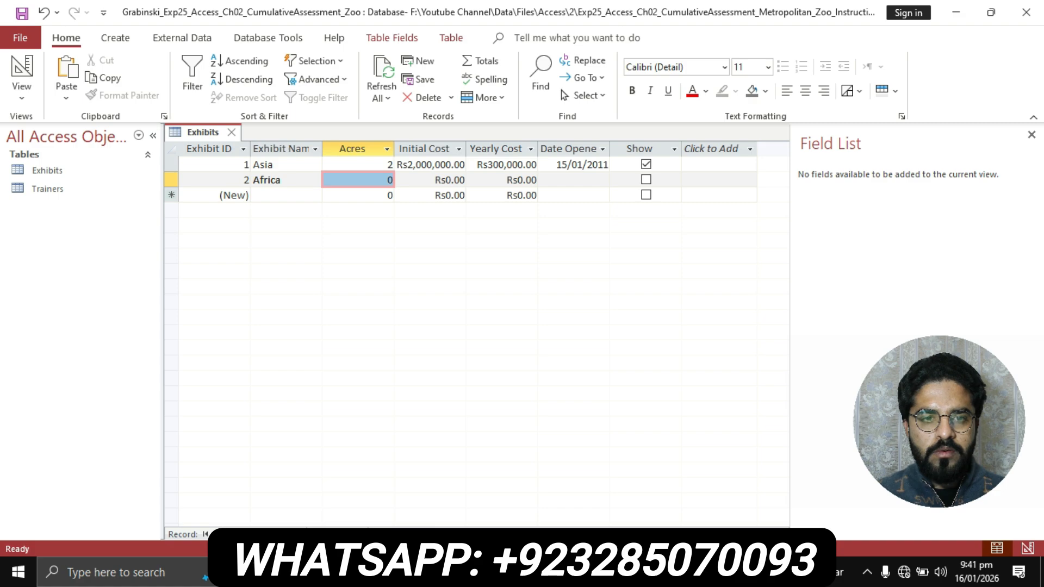
{"action": "left_click", "coordinate": [384, 180]}
{"action": "key", "text": "Right"}
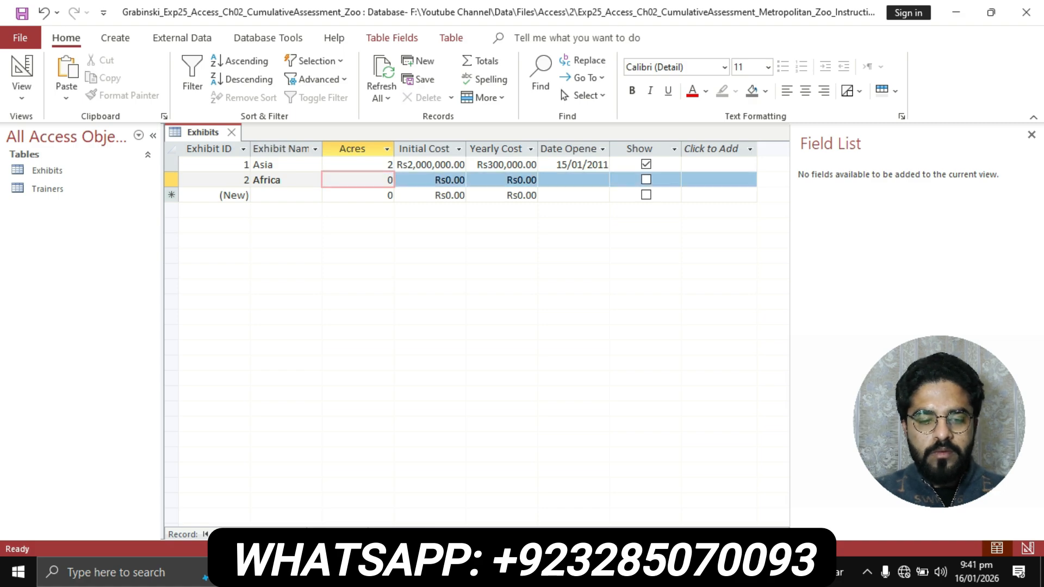
{"action": "key", "text": "BackSpace"}
{"action": "type", "text": "4"}
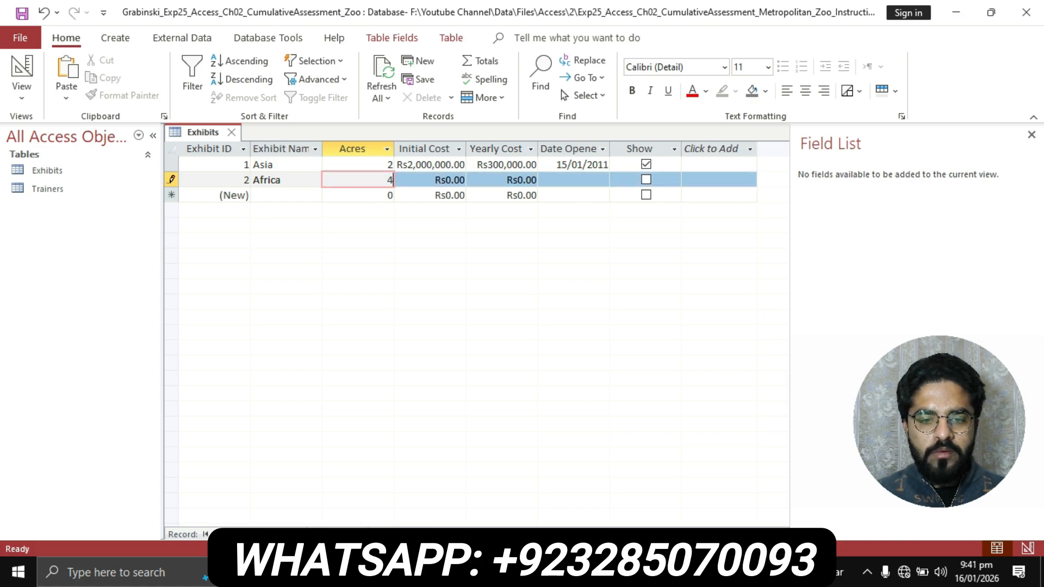
- Take Africa's initial cost from step 4 in Word, and replace the record's default Initial Cost with 3500000 in Access
{"action": "key", "text": "alt+Tab"}
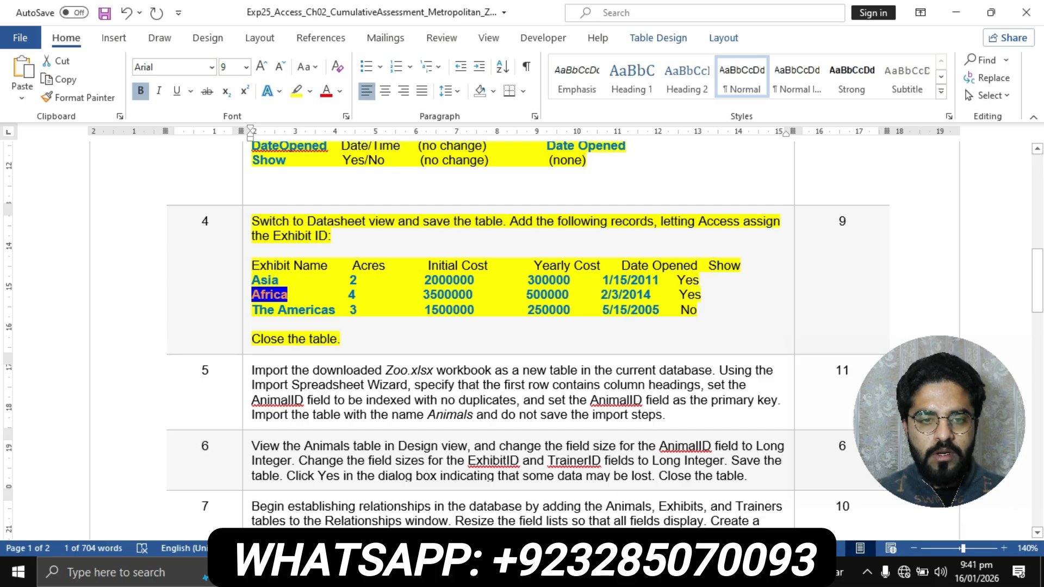
{"action": "left_click_drag", "start_coordinate": [423, 294], "coordinate": [473, 294]}
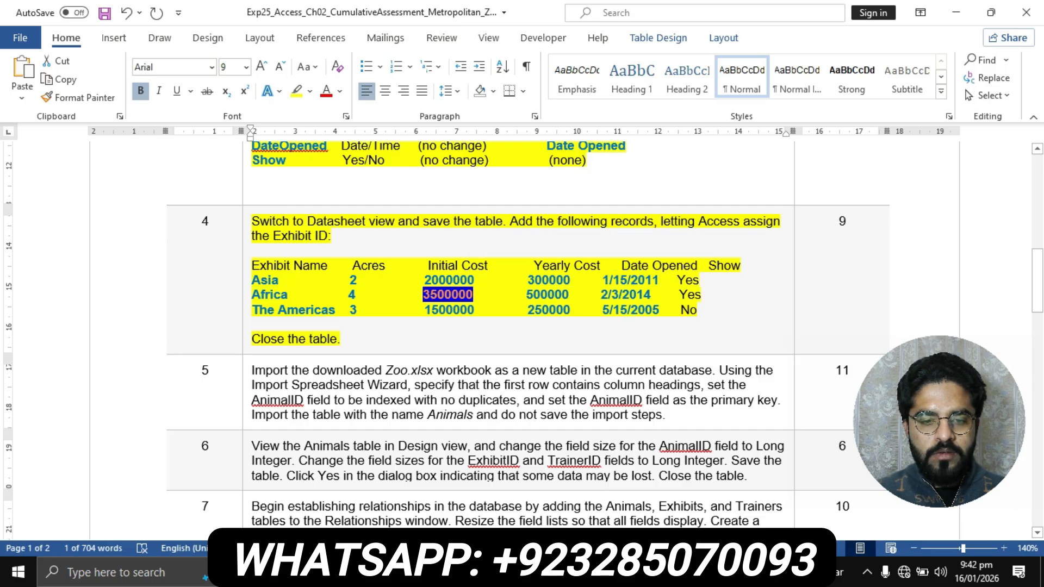
{"action": "key", "text": "alt+Tab"}
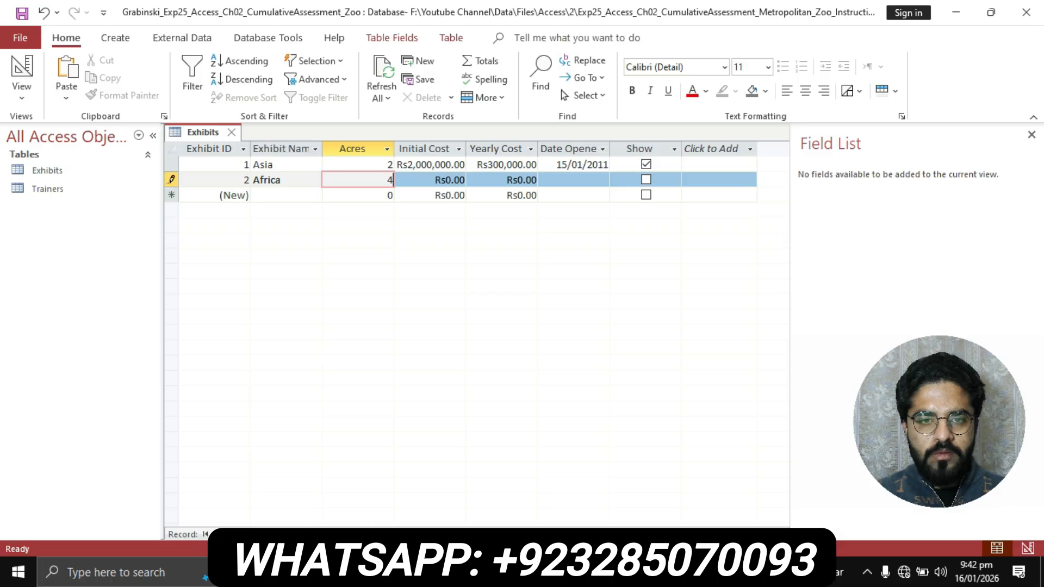
{"action": "left_click", "coordinate": [454, 179]}
{"action": "key", "text": "Right"}
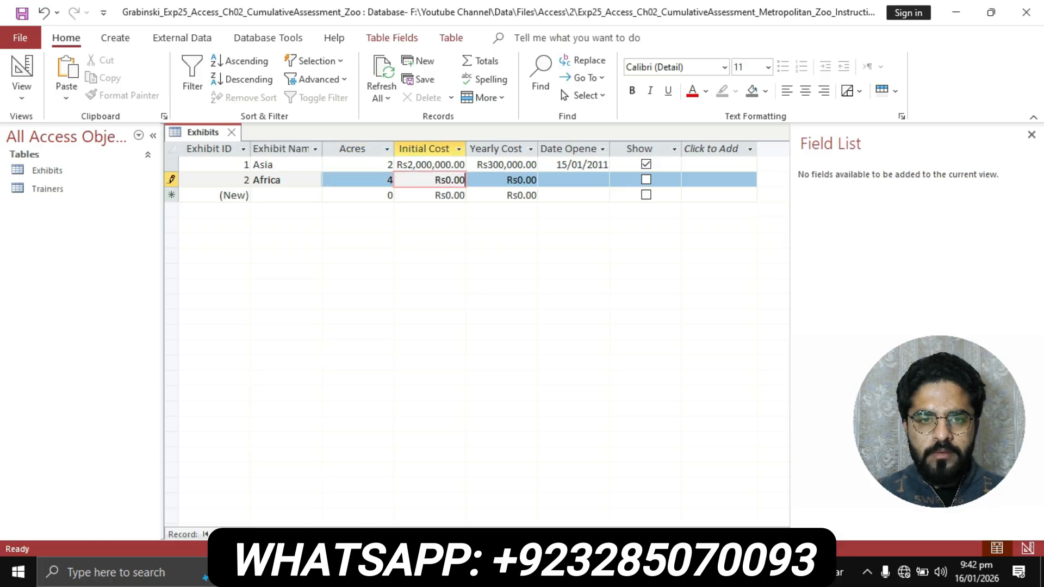
{"action": "key", "text": "BackSpace"}
{"action": "key", "text": "BackSpace"}
{"action": "key", "text": "BackSpace"}
{"action": "key", "text": "BackSpace"}
{"action": "key", "text": "BackSpace"}
{"action": "key", "text": "BackSpace"}
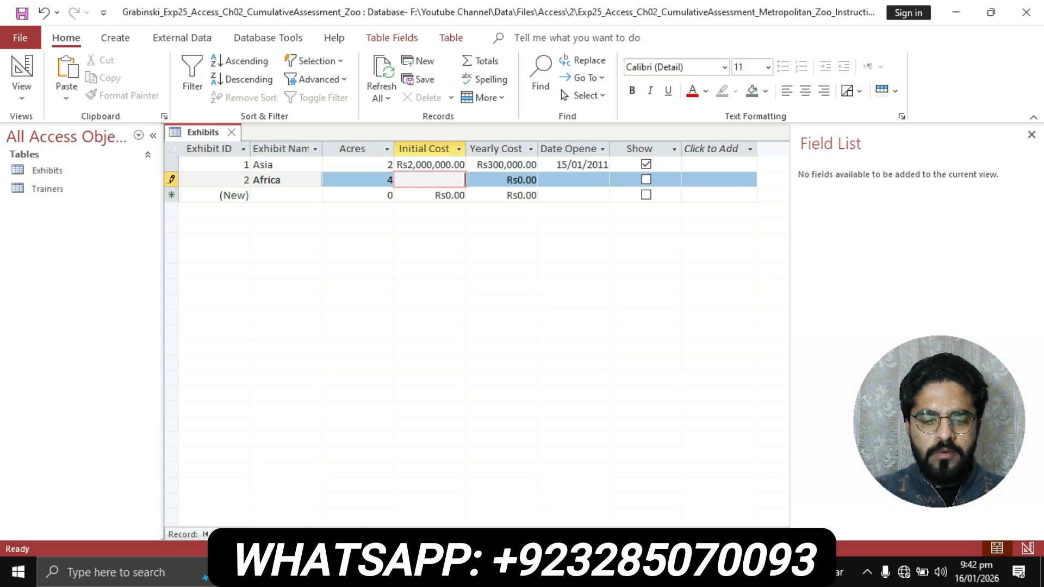
{"action": "type", "text": "3500000"}
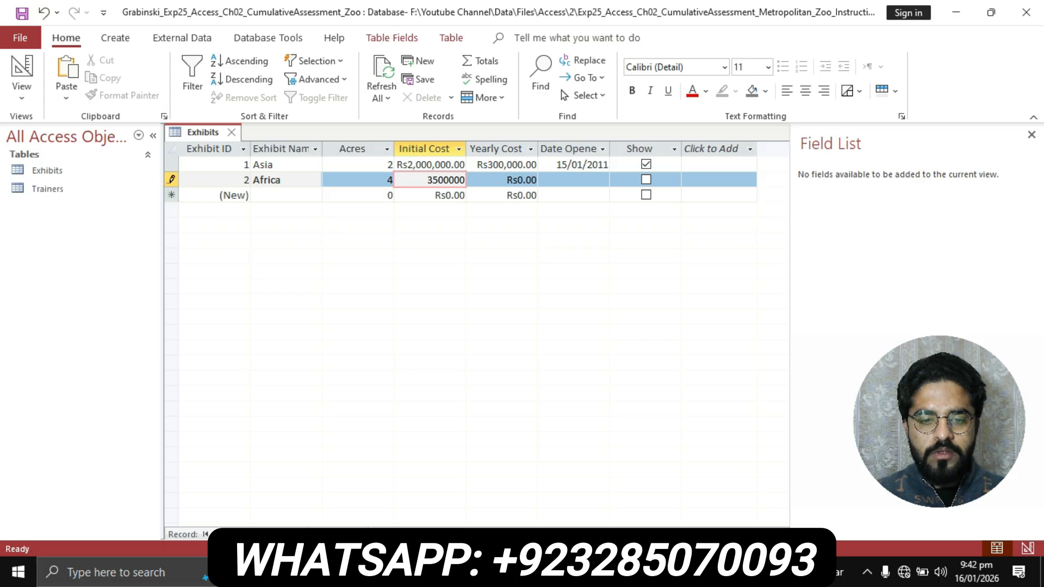
- Take Africa's yearly cost from step 4 in Word, and replace the record's default Yearly Cost with 500000 in Access
{"action": "key", "text": "alt+Tab"}
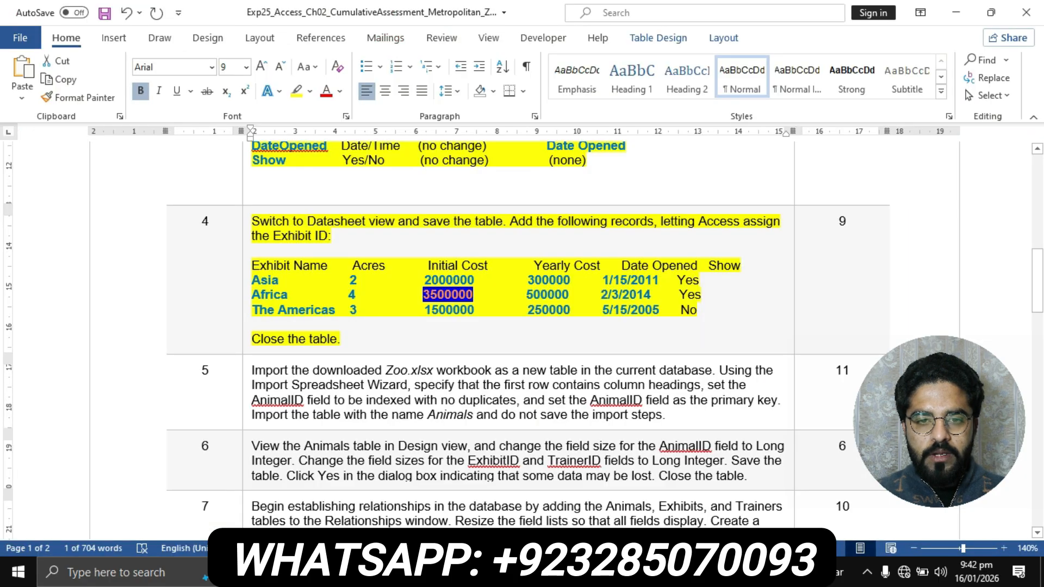
{"action": "left_click_drag", "start_coordinate": [527, 294], "coordinate": [569, 295]}
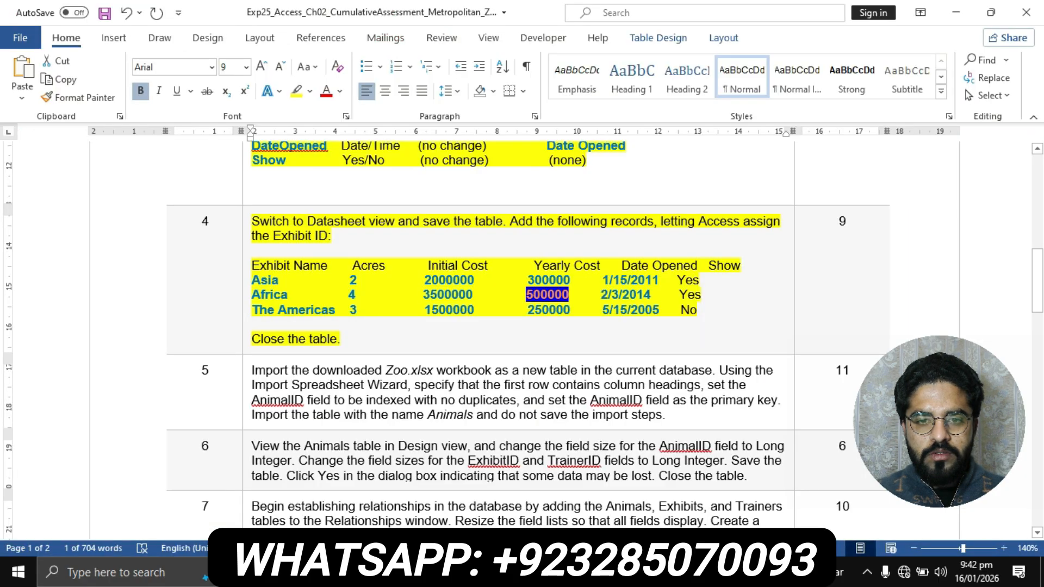
{"action": "key", "text": "alt+Tab"}
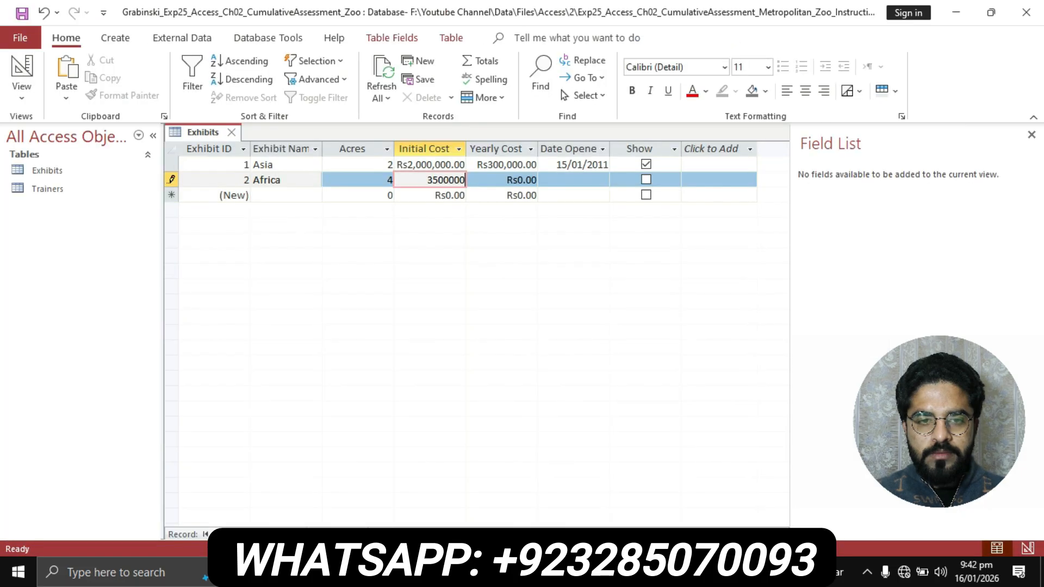
{"action": "left_click", "coordinate": [527, 179]}
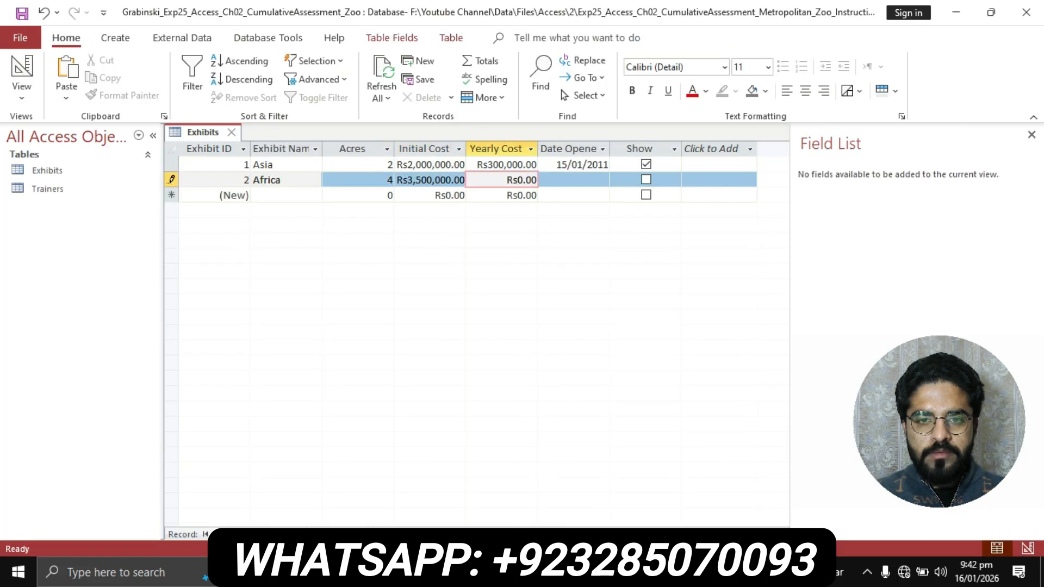
{"action": "key", "text": "BackSpace"}
{"action": "key", "text": "BackSpace"}
{"action": "key", "text": "BackSpace"}
{"action": "key", "text": "BackSpace"}
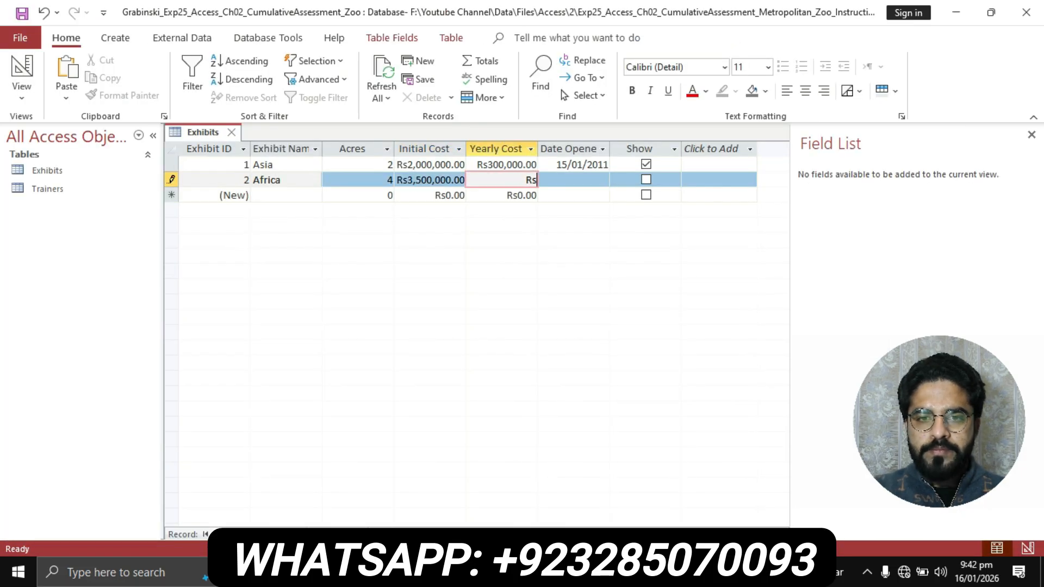
{"action": "key", "text": "BackSpace"}
{"action": "key", "text": "BackSpace"}
{"action": "type", "text": "500000"}
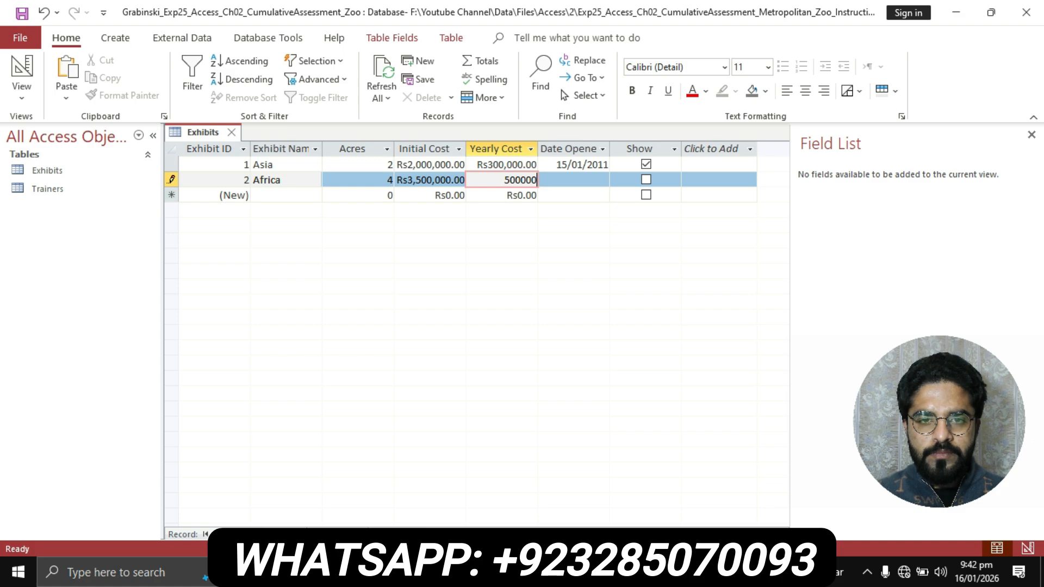
- Copy Africa's opening date 2/3/2014 from step 4 in Word, and paste it as the record's Date Opened in Access
{"action": "key", "text": "alt+Tab"}
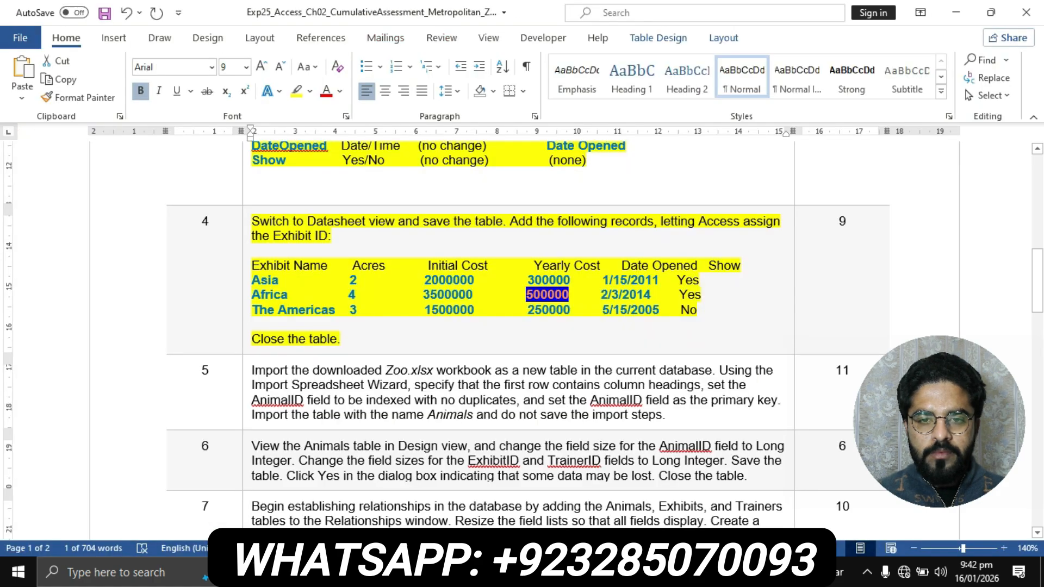
{"action": "left_click_drag", "start_coordinate": [601, 295], "coordinate": [651, 295]}
{"action": "key", "text": "ctrl+c"}
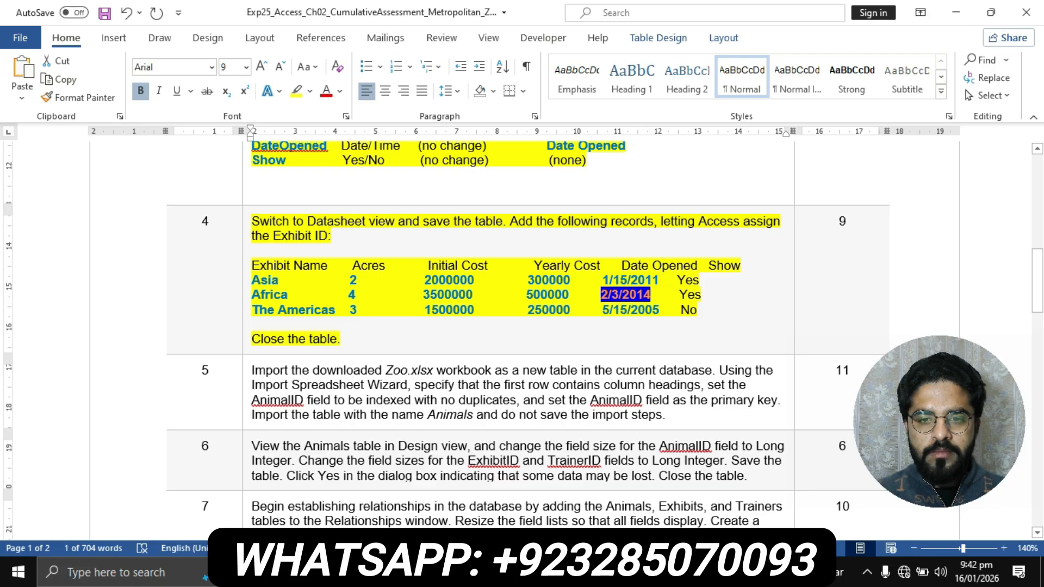
{"action": "key", "text": "alt+Tab"}
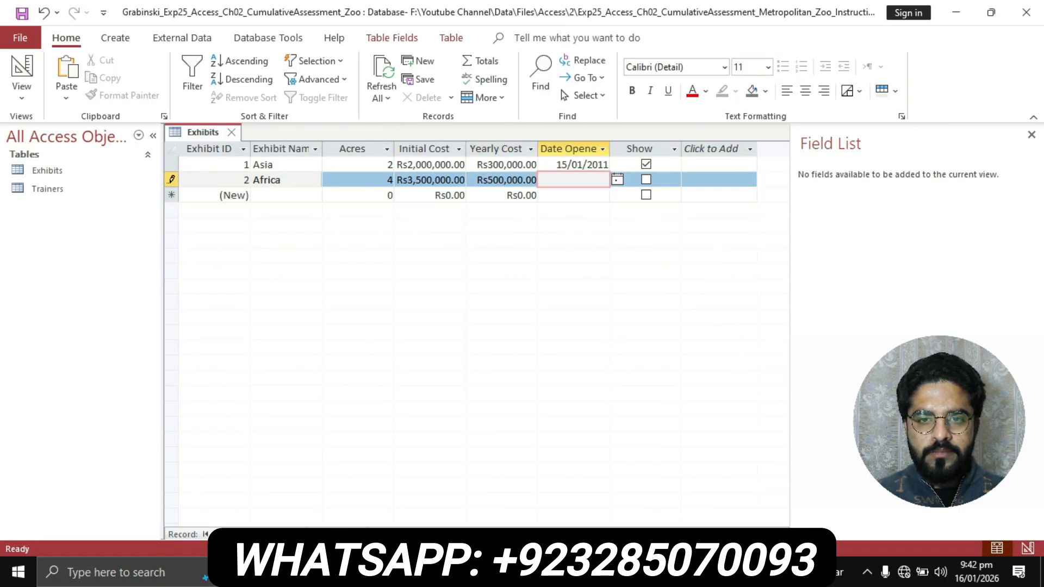
{"action": "key", "text": "ctrl+v"}
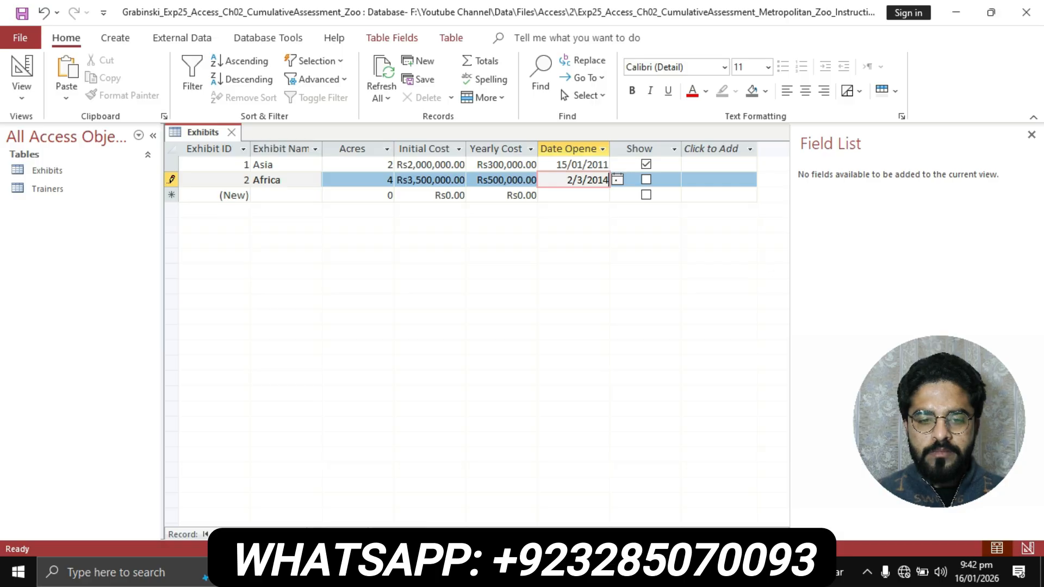
- Check Africa's Show value in the step 4 records in Word, and set the record's Show field to Yes in Access
{"action": "key", "text": "alt+Tab"}
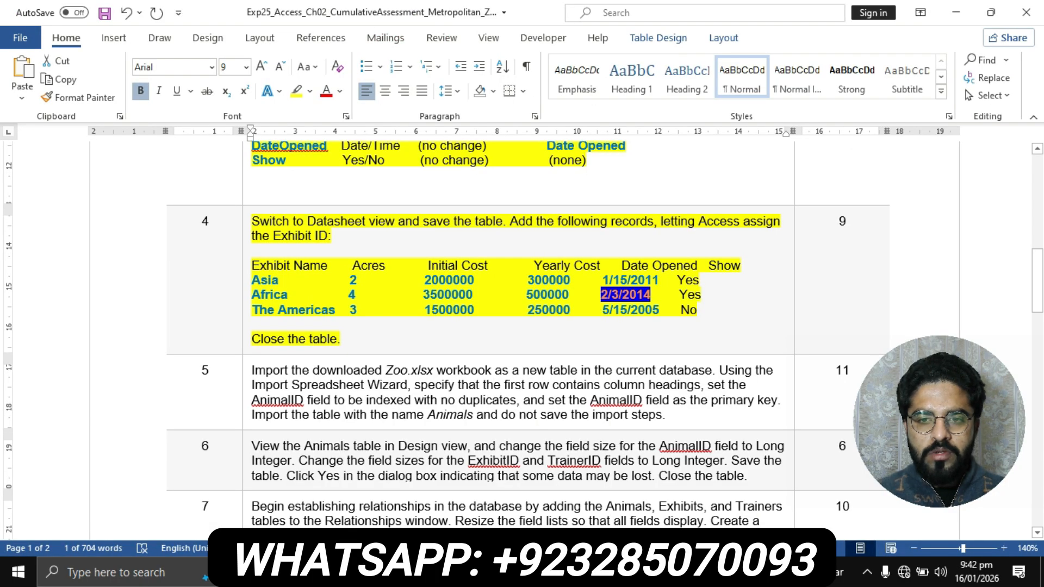
{"action": "key", "text": "alt+Tab"}
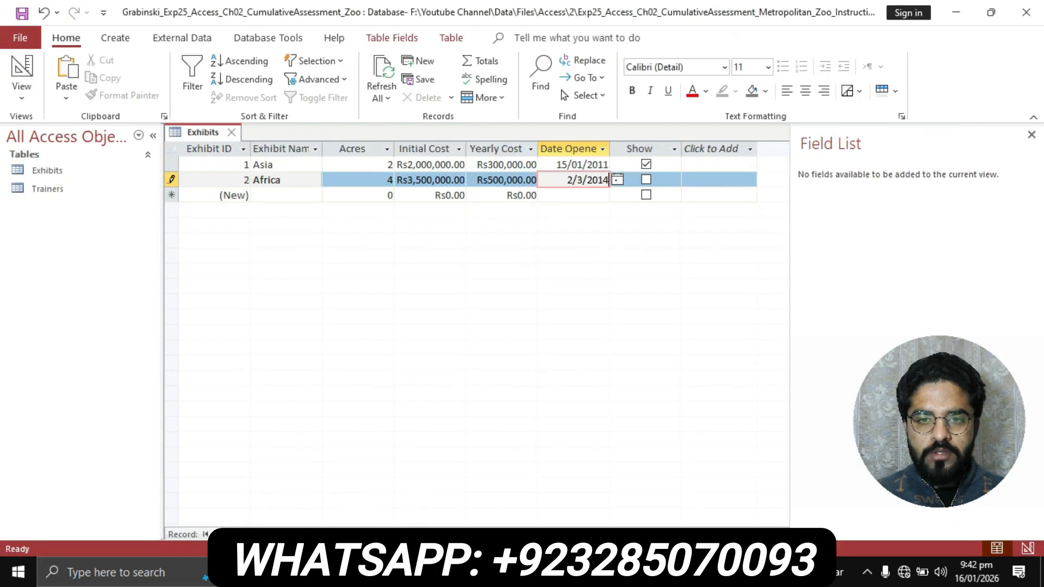
{"action": "key", "text": "Tab"}
{"action": "key", "text": "space"}
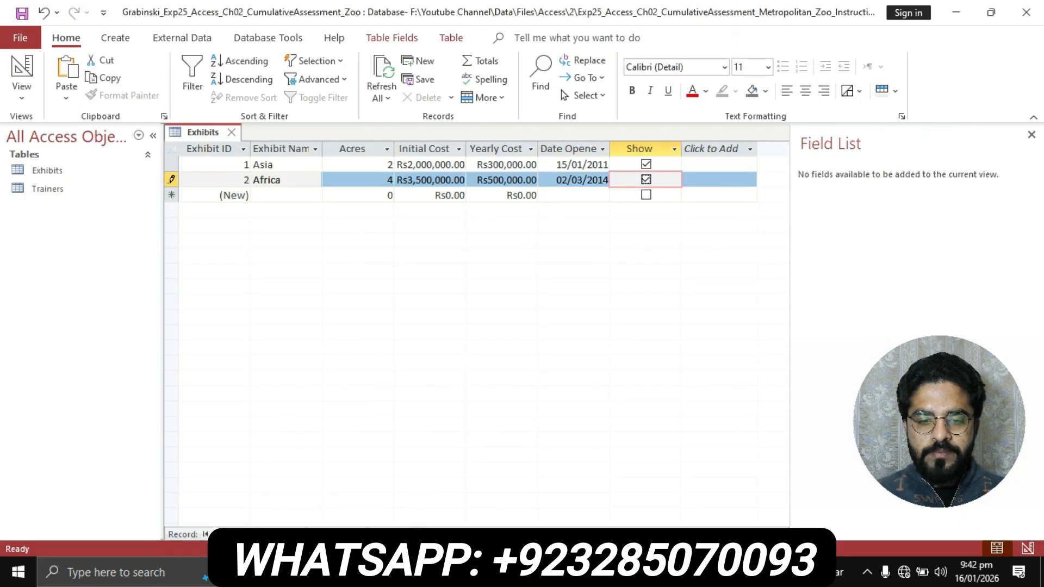
- Copy the exhibit name The Americas from step 4 in Word, and paste it as a new record's Exhibit Name in Access
{"action": "key", "text": "alt+Tab"}
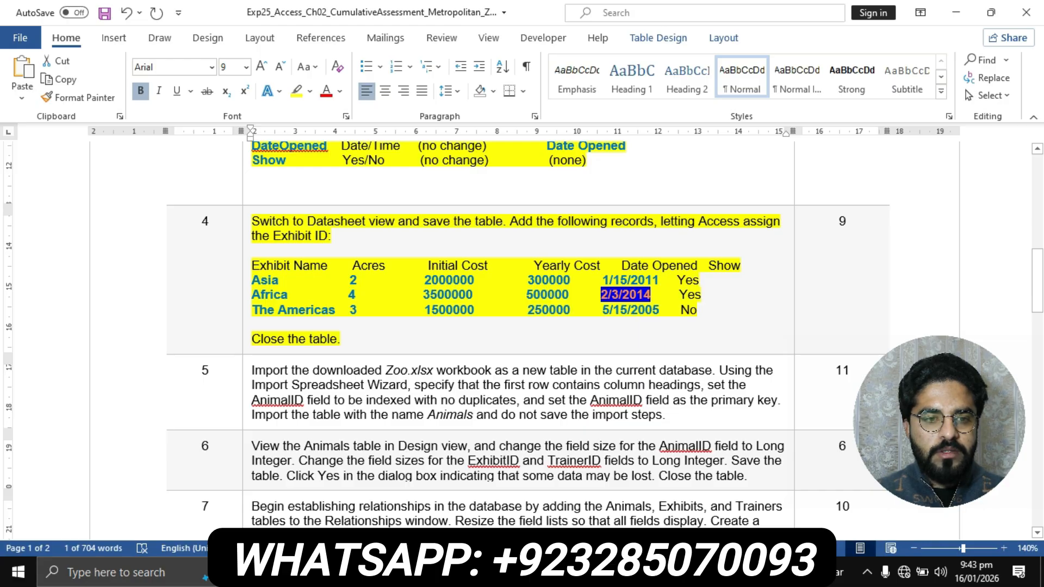
{"action": "left_click_drag", "start_coordinate": [252, 310], "coordinate": [336, 310]}
{"action": "key", "text": "ctrl+c"}
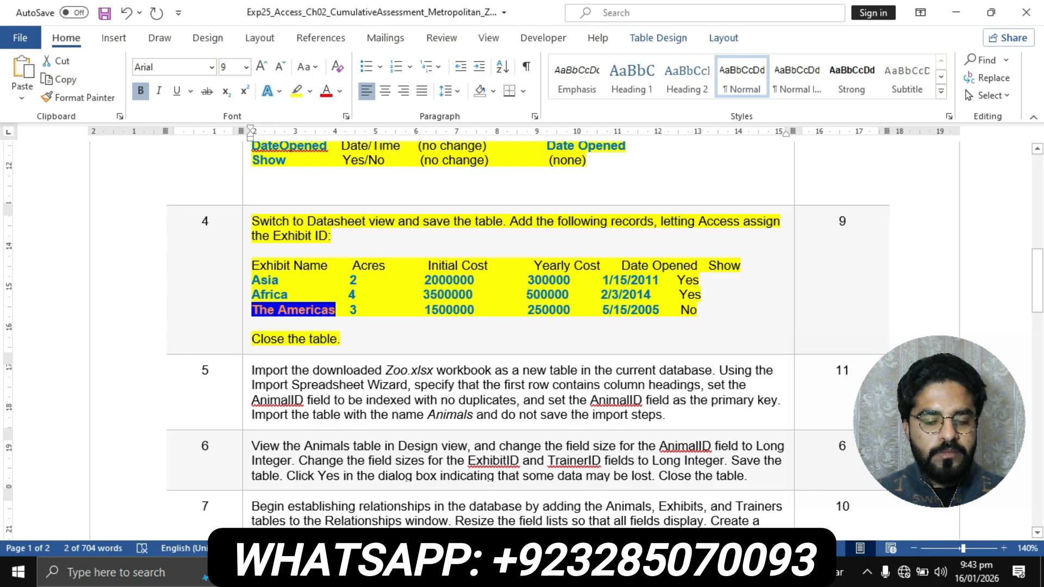
{"action": "key", "text": "alt+Tab"}
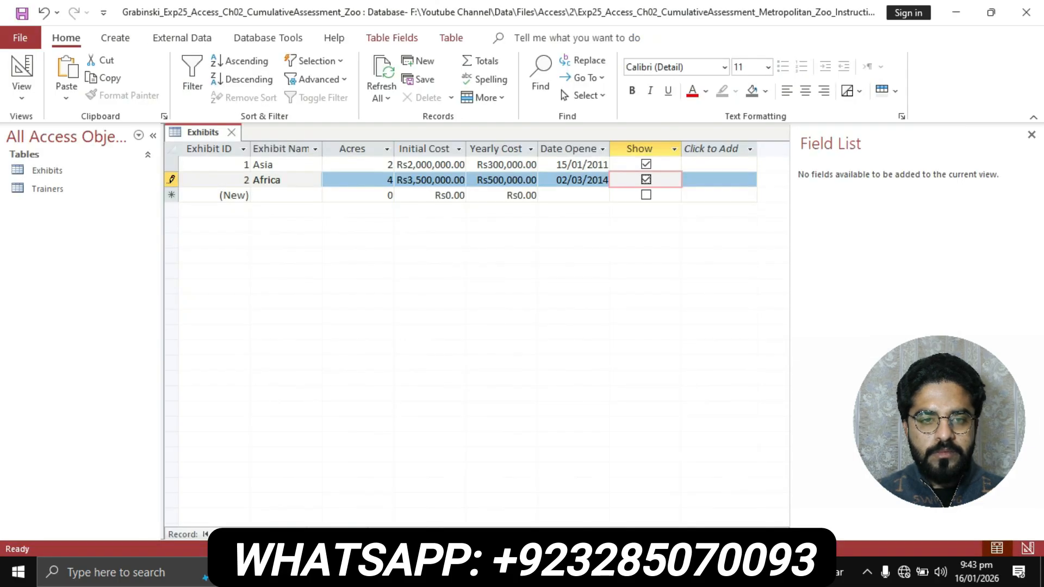
{"action": "key", "text": "Tab"}
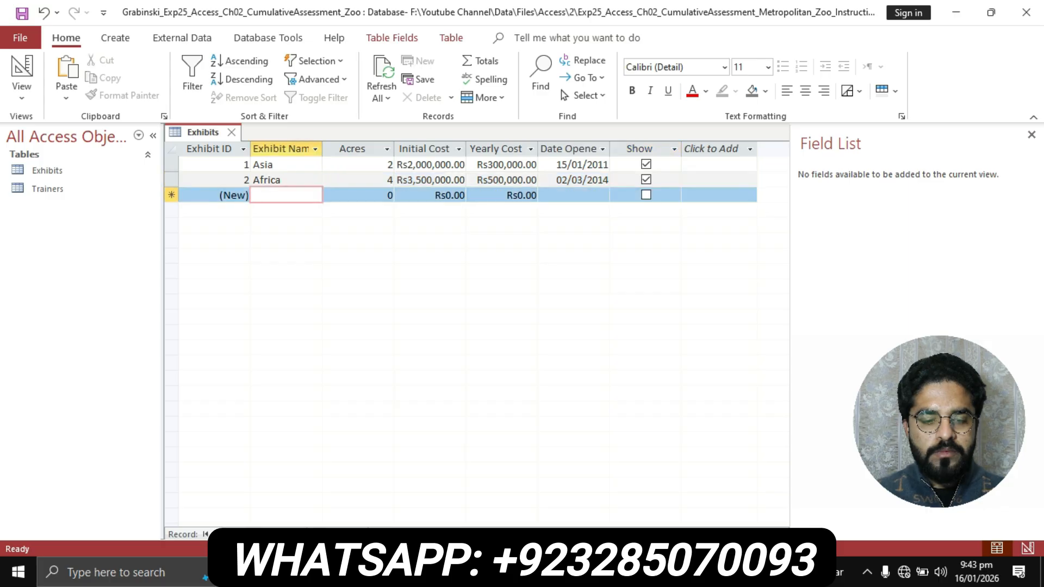
{"action": "key", "text": "ctrl+v"}
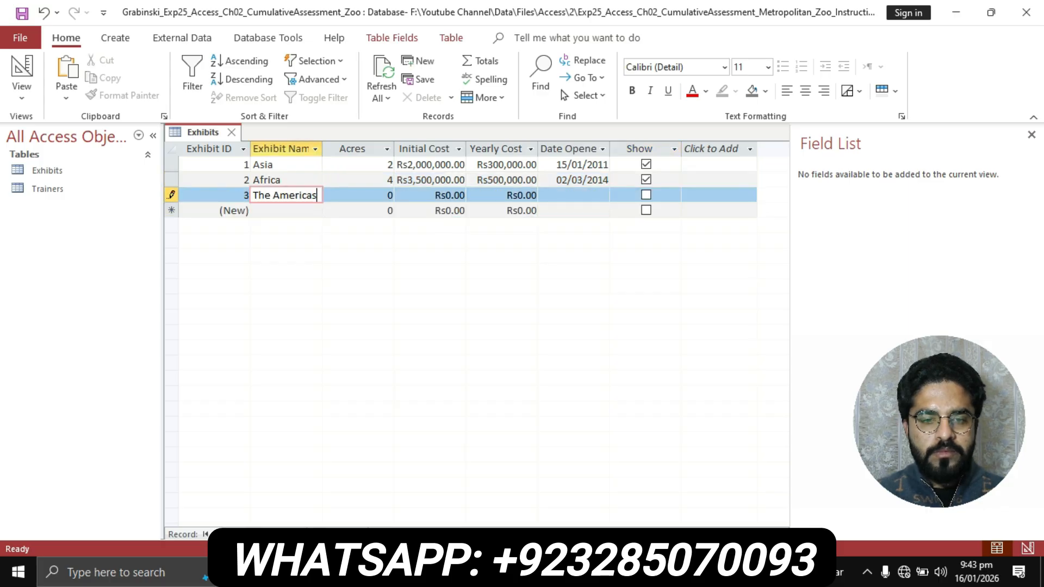
- Check The Americas' acreage in step 4 in Word, and set the record's Acres to 3 in Access
{"action": "key", "text": "alt+Tab"}
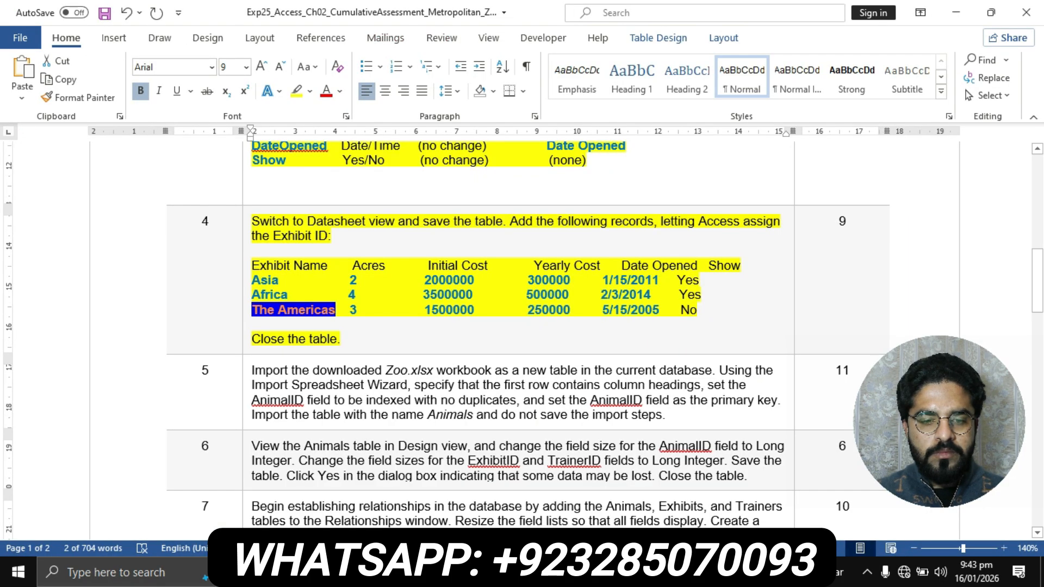
{"action": "key", "text": "alt+Tab"}
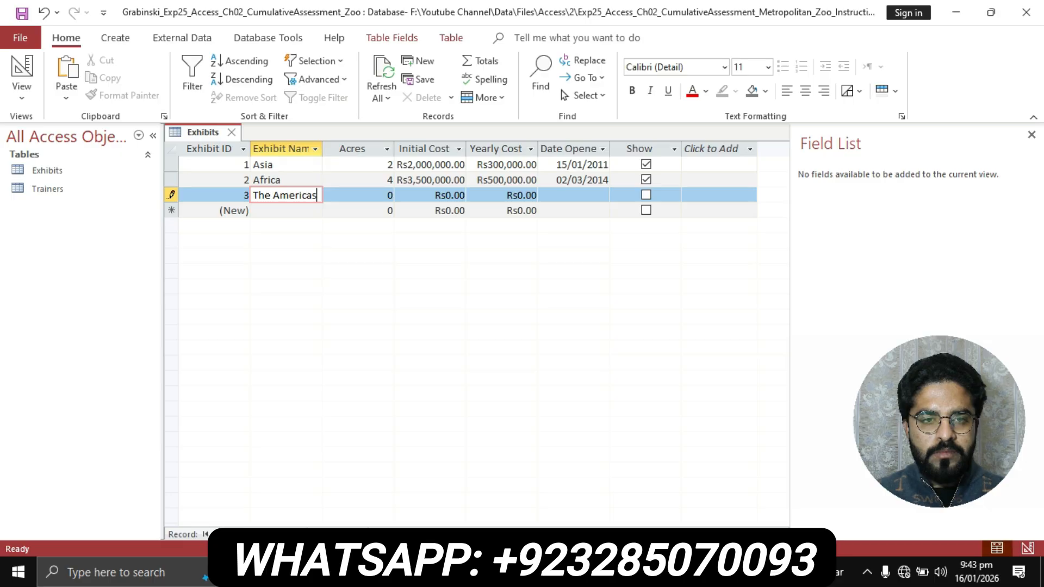
{"action": "left_click", "coordinate": [378, 195]}
{"action": "key", "text": "Delete"}
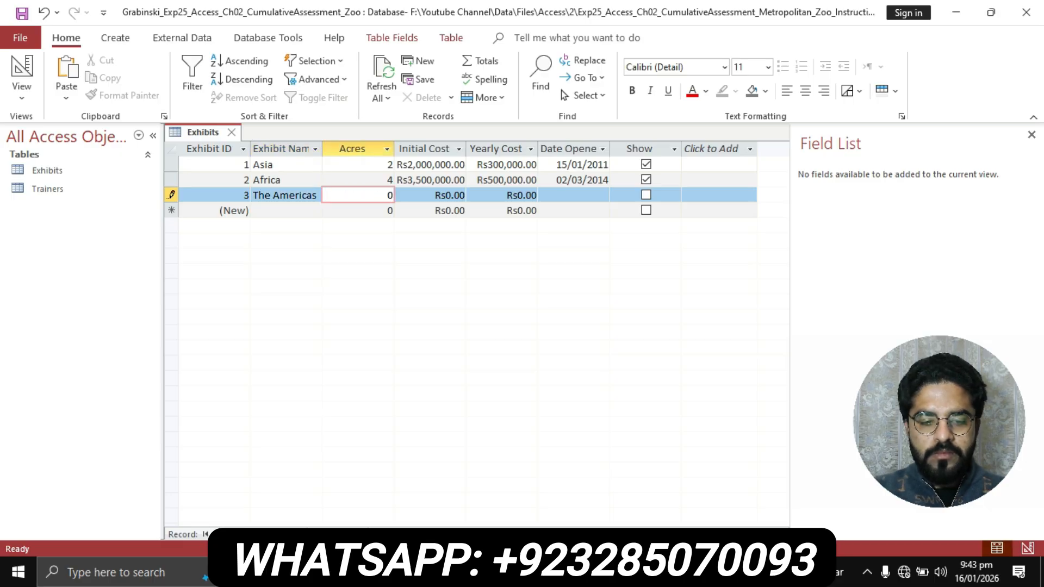
{"action": "type", "text": "3"}
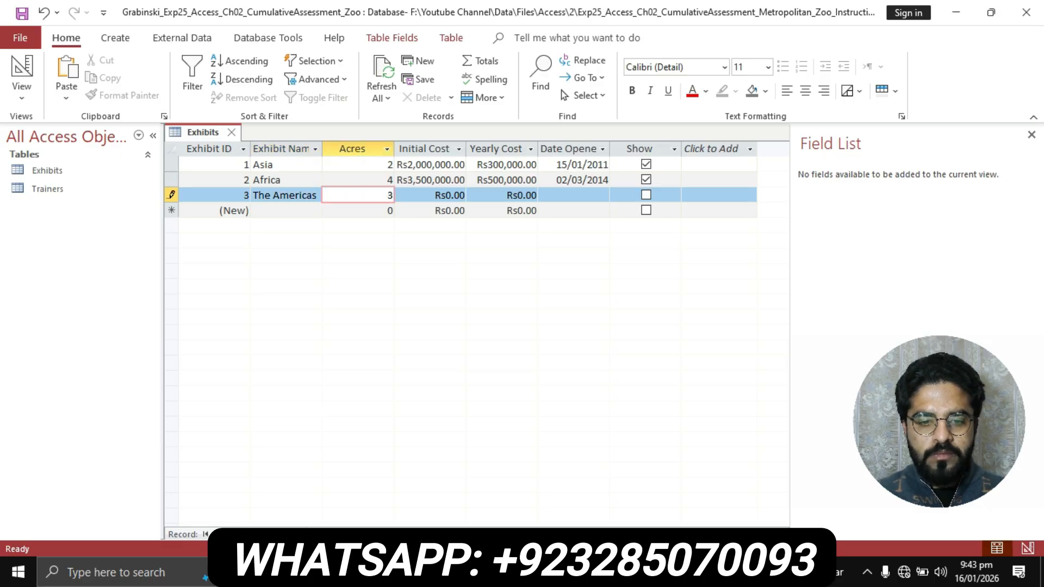
- Copy The Americas' initial cost from step 4 in Word, and replace the record's default Initial Cost with 1500000 in Access
{"action": "key", "text": "alt+Tab"}
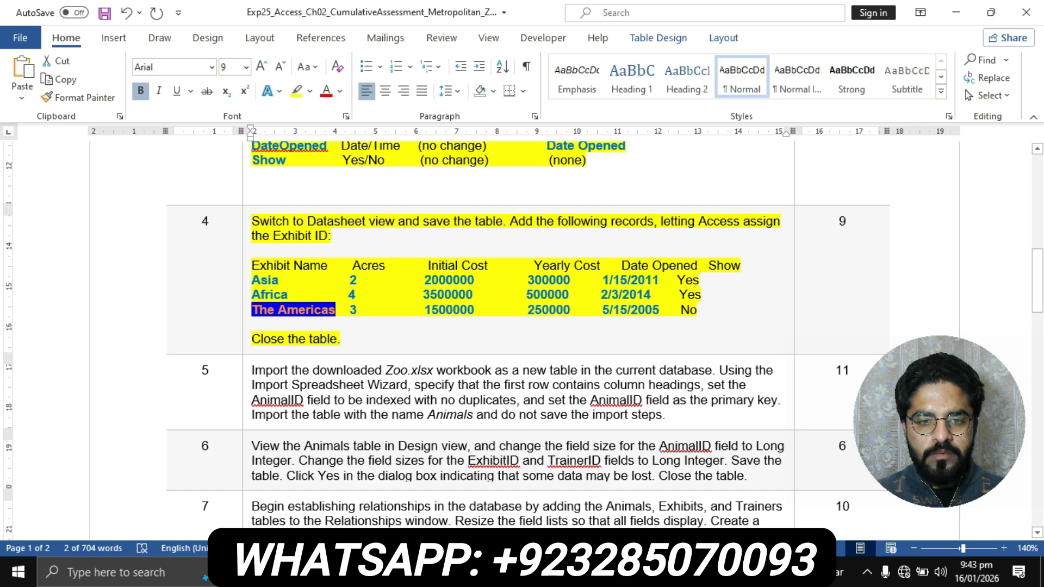
{"action": "left_click_drag", "start_coordinate": [425, 310], "coordinate": [444, 309]}
{"action": "left_click_drag", "start_coordinate": [466, 309], "coordinate": [473, 310]}
{"action": "key", "text": "ctrl+c"}
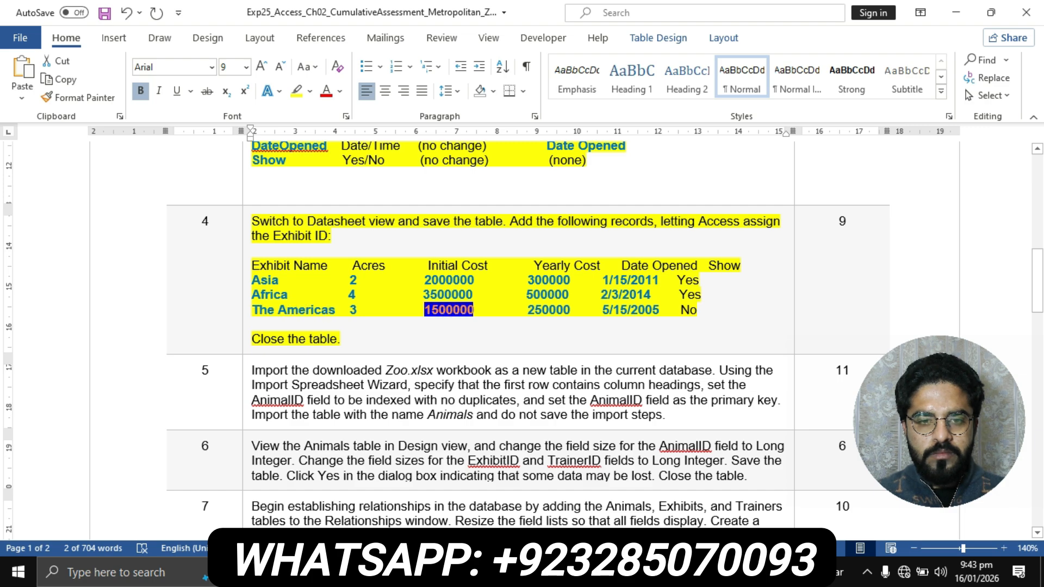
{"action": "key", "text": "alt+Tab"}
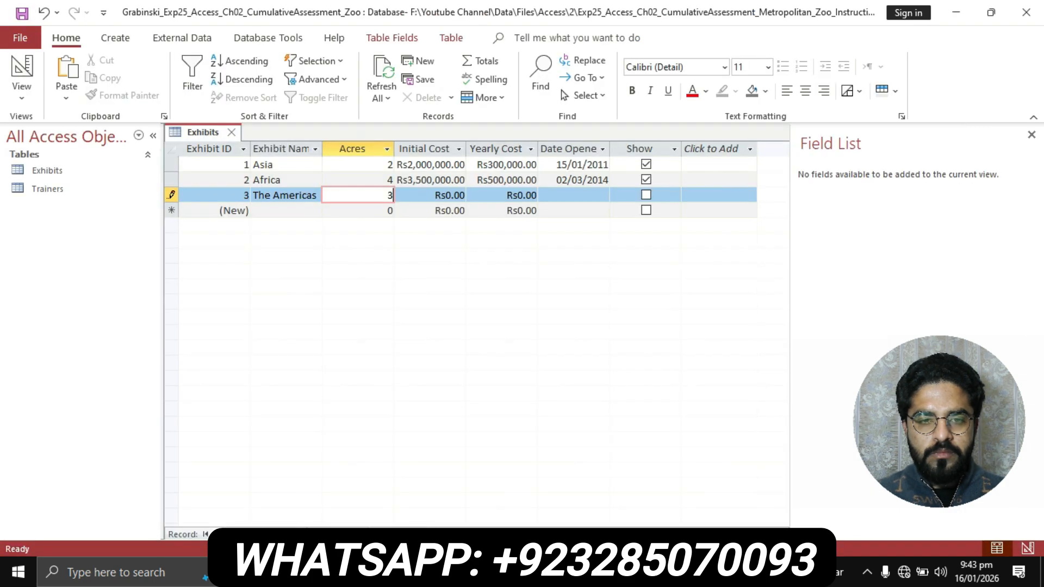
{"action": "key", "text": "Tab"}
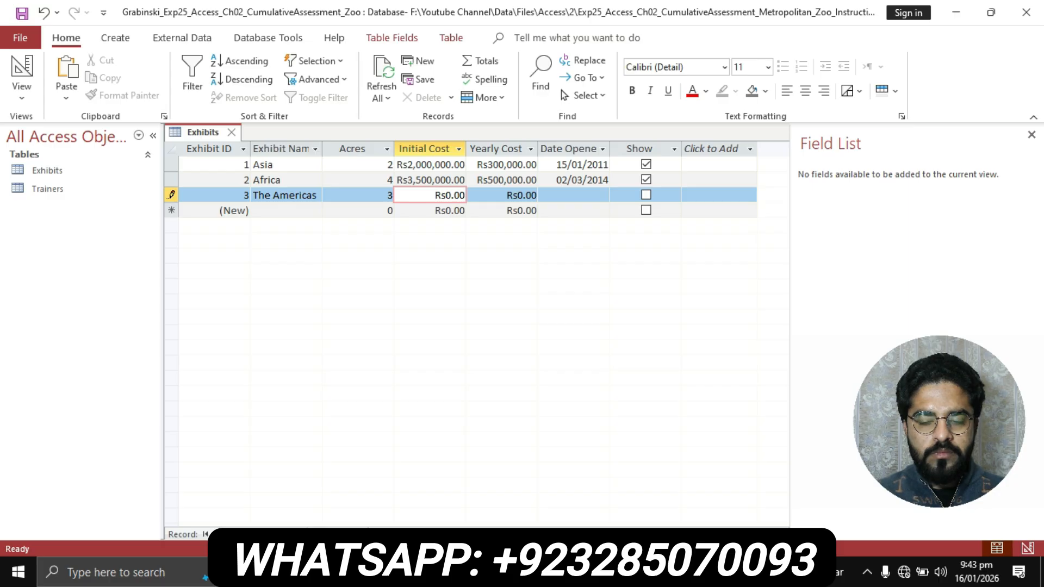
{"action": "key", "text": "ctrl+a"}
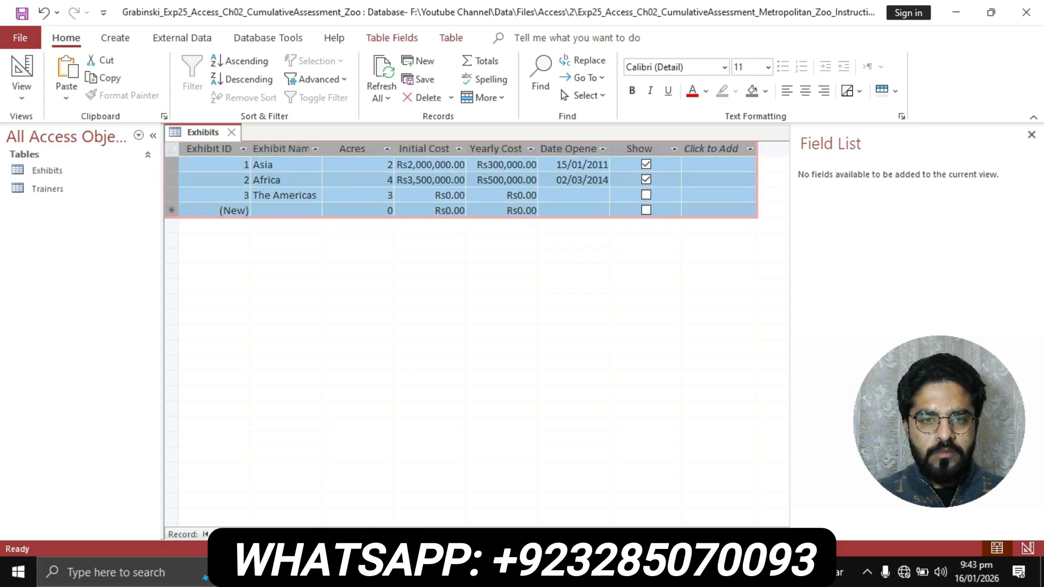
{"action": "left_click", "coordinate": [448, 195]}
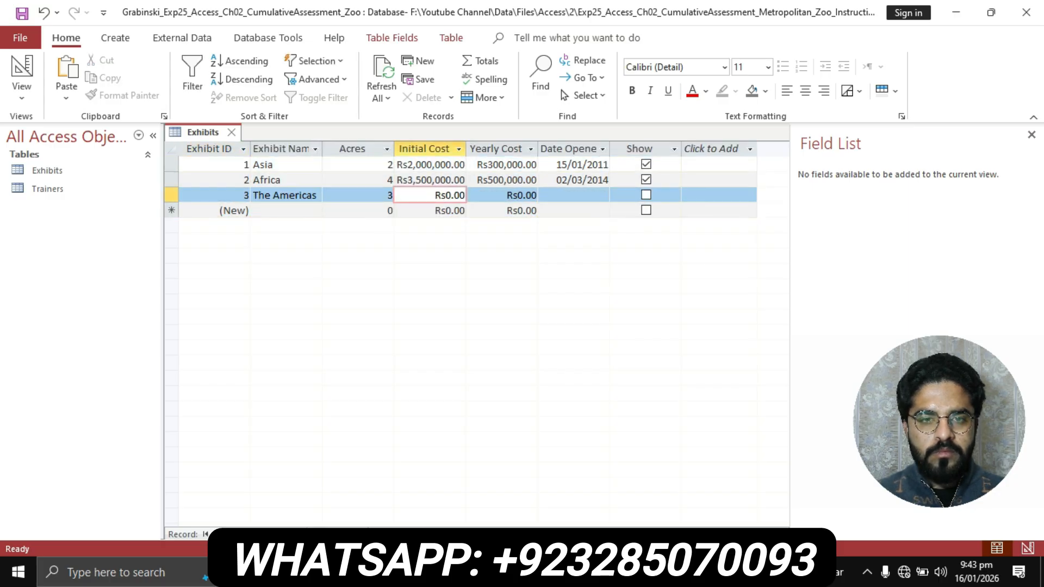
{"action": "key", "text": "BackSpace"}
{"action": "key", "text": "BackSpace"}
{"action": "key", "text": "BackSpace"}
{"action": "key", "text": "BackSpace"}
{"action": "key", "text": "BackSpace"}
{"action": "key", "text": "BackSpace"}
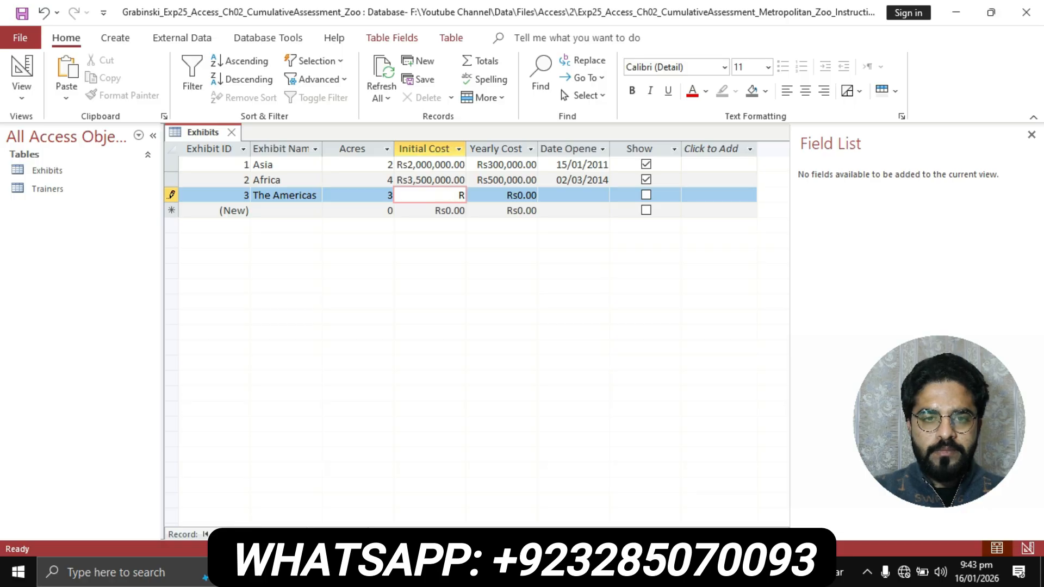
{"action": "key", "text": "ctrl+v"}
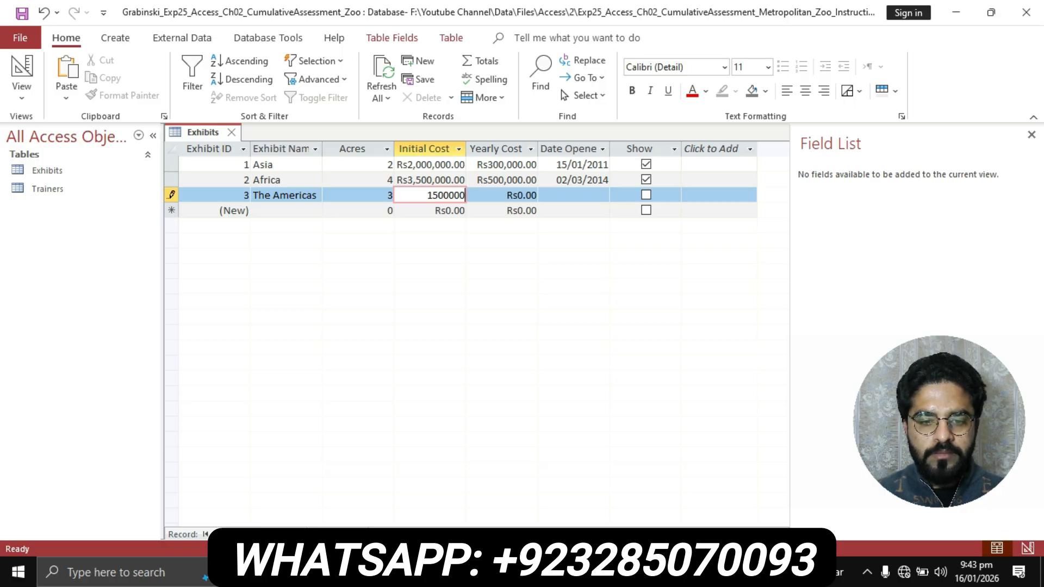
- Take The Americas' yearly cost from step 4 in Word, and replace the record's default Yearly Cost with 250000 in Access
{"action": "key", "text": "alt+Tab"}
{"action": "left_click_drag", "start_coordinate": [527, 310], "coordinate": [570, 309]}
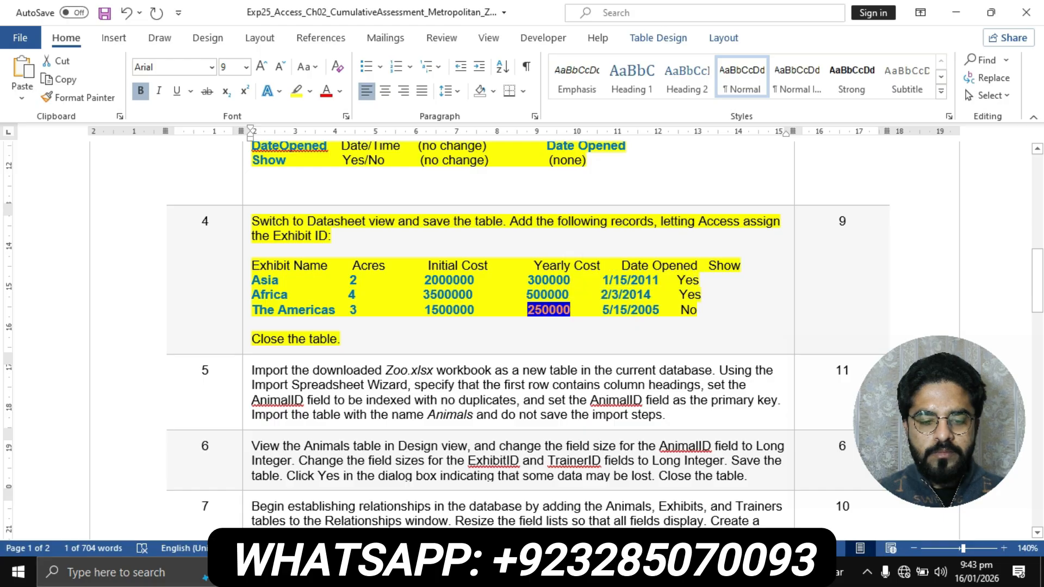
{"action": "key", "text": "alt+Tab"}
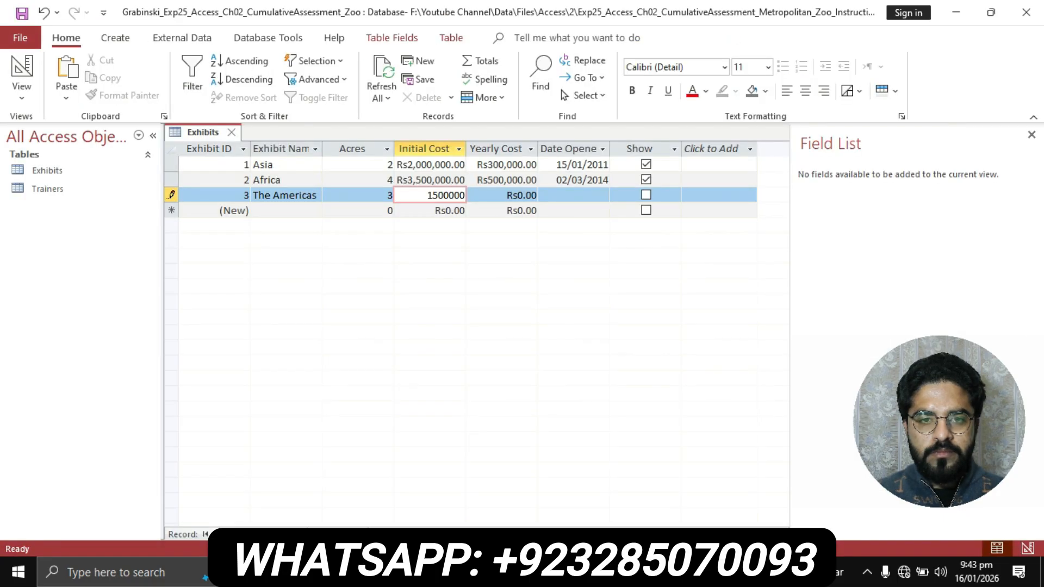
{"action": "key", "text": "Tab"}
{"action": "key", "text": "F2"}
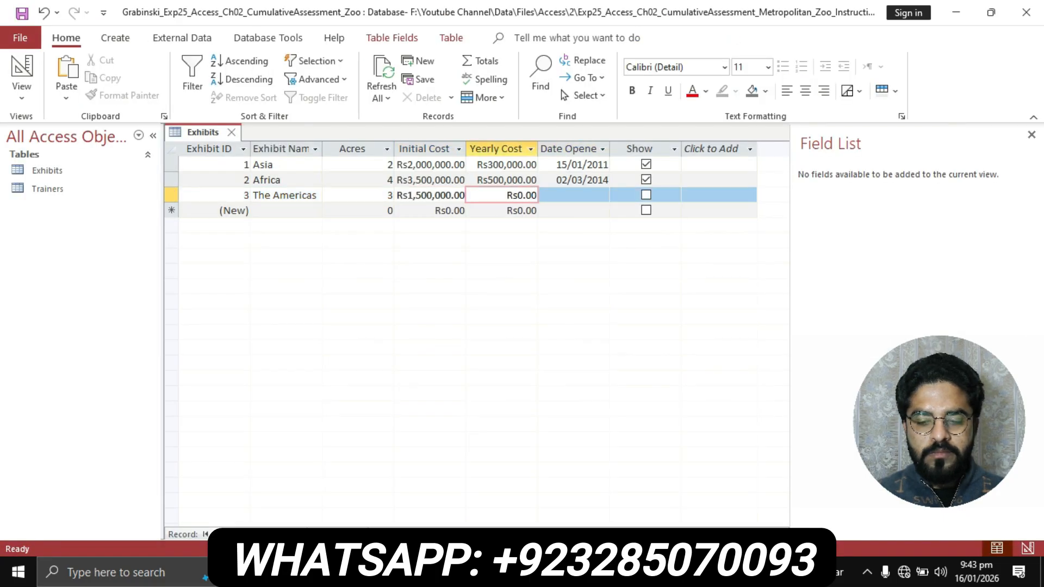
{"action": "key", "text": "BackSpace"}
{"action": "key", "text": "BackSpace"}
{"action": "key", "text": "BackSpace"}
{"action": "key", "text": "BackSpace"}
{"action": "key", "text": "BackSpace"}
{"action": "key", "text": "BackSpace"}
{"action": "type", "text": "250000"}
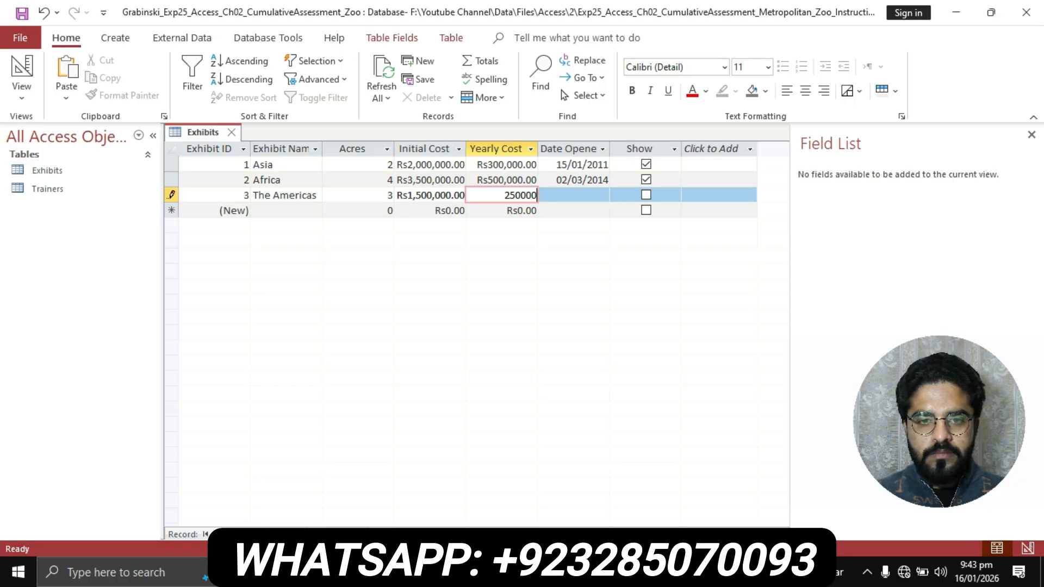
- Copy The Americas' date 5/15/2005 from step 4 in Word into the record's Date Opened in Access, and check its Show value back in Word
{"action": "key", "text": "alt+Tab"}
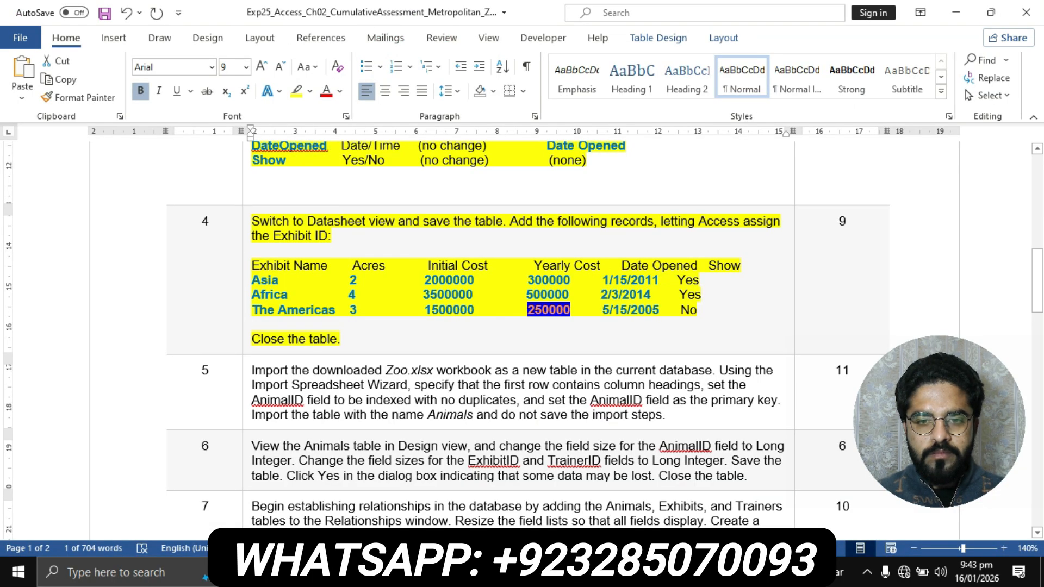
{"action": "left_click_drag", "start_coordinate": [602, 310], "coordinate": [659, 310]}
{"action": "key", "text": "ctrl+c"}
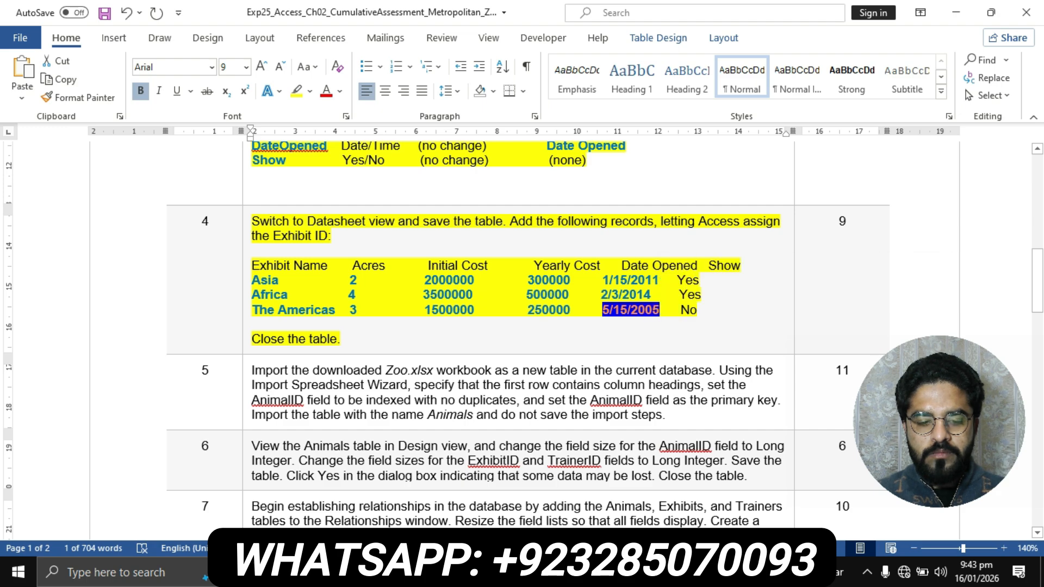
{"action": "key", "text": "alt+Tab"}
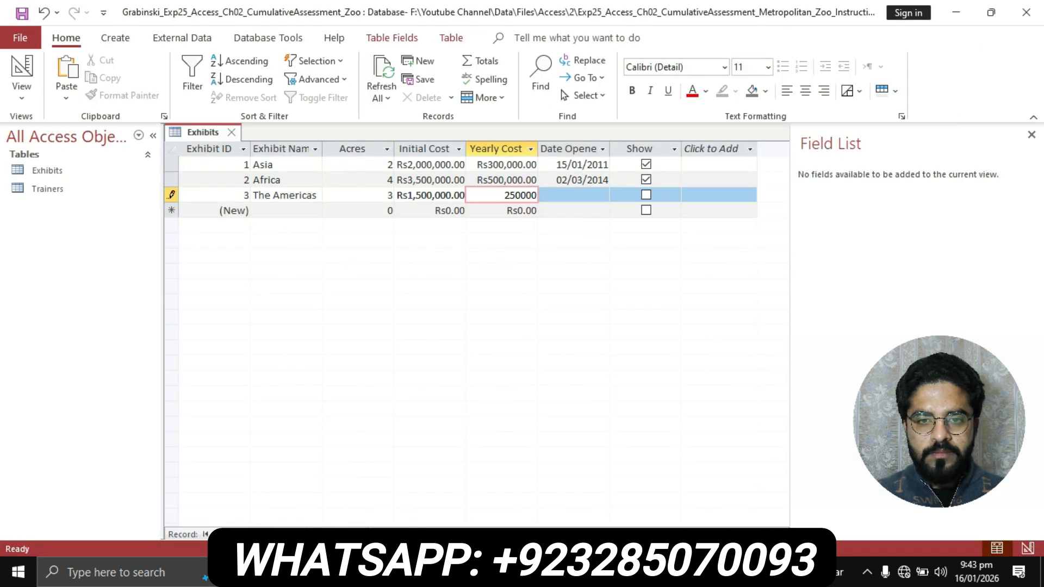
{"action": "key", "text": "Tab"}
{"action": "key", "text": "ctrl+v"}
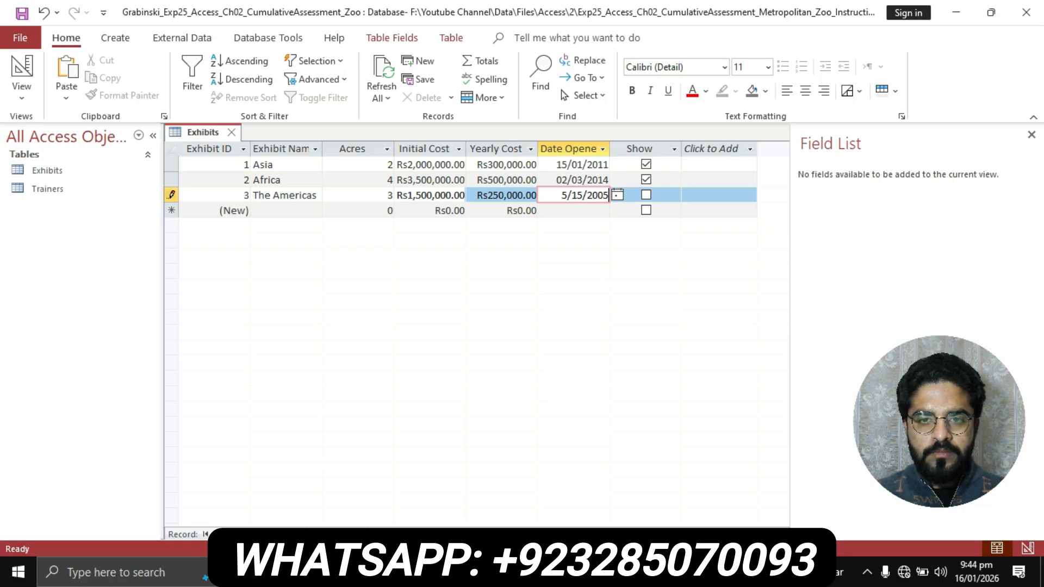
{"action": "key", "text": "alt+Tab"}
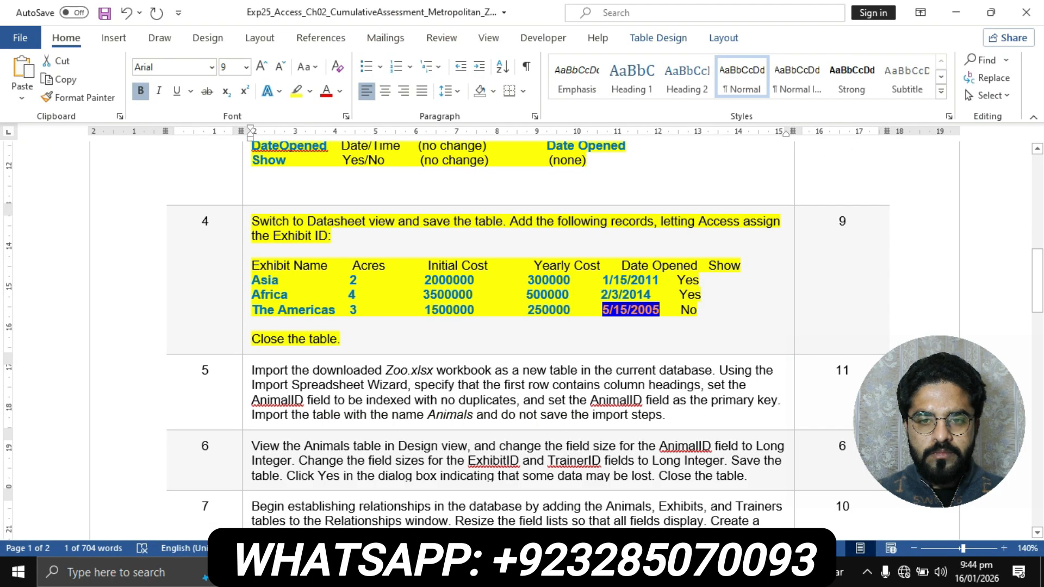
{"action": "key", "text": "alt+Tab"}
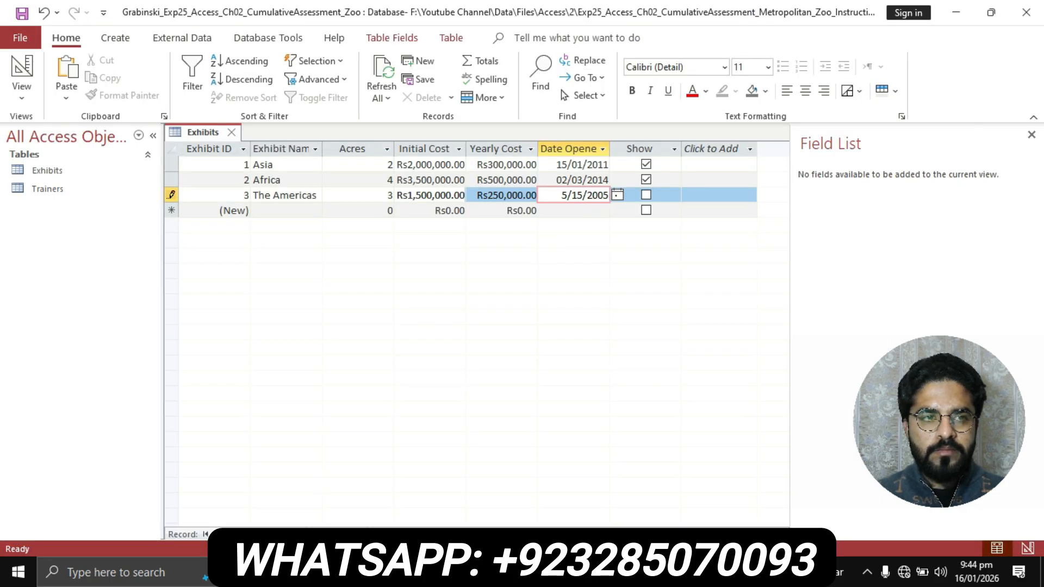
{"action": "key", "text": "alt+Tab"}
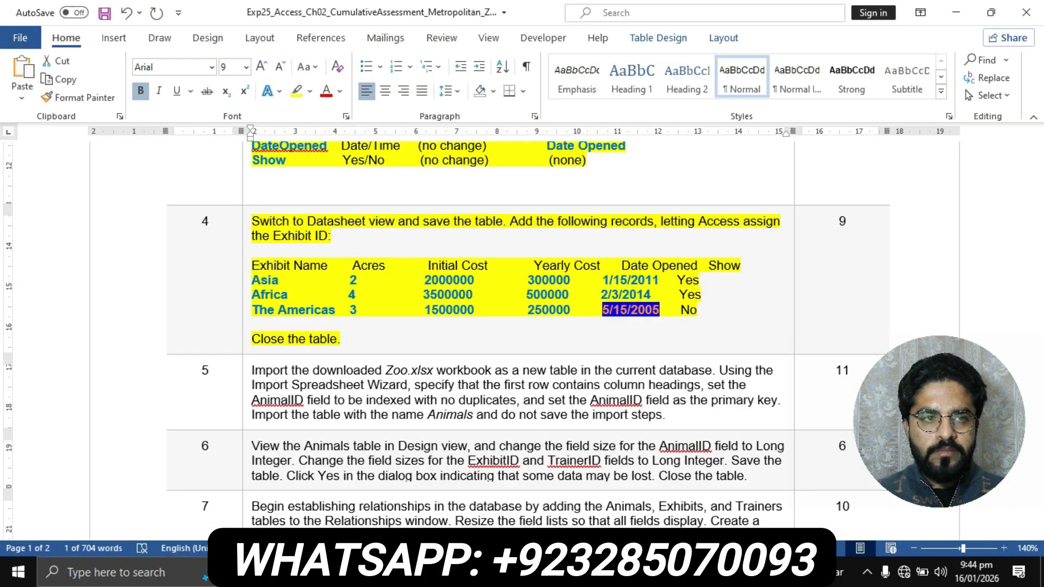
- Check the closing instruction of step 4 in Word, and close the Exhibits table in Access
{"action": "key", "text": "alt+Tab"}
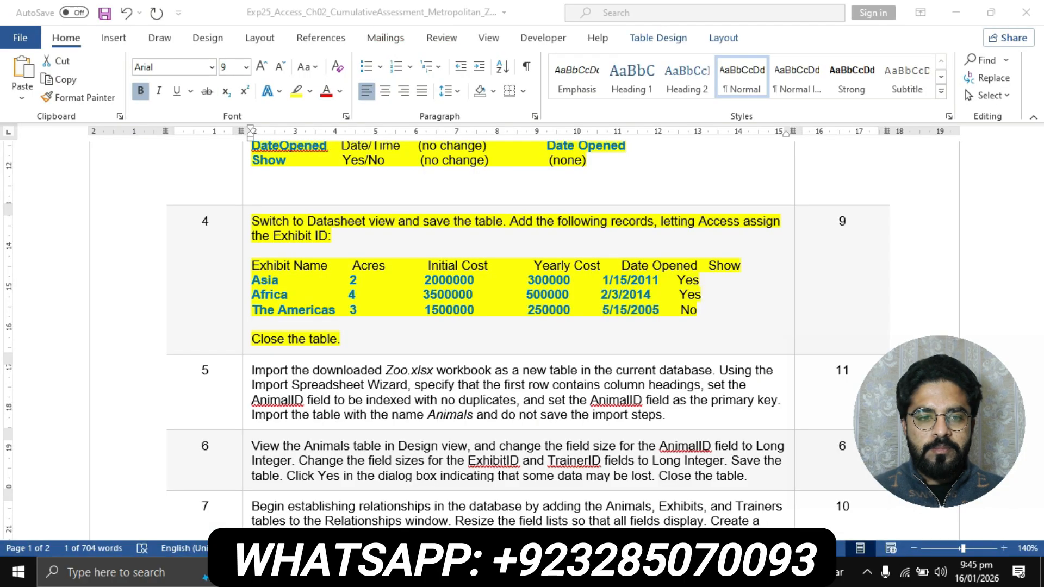
{"action": "key", "text": "alt+Tab"}
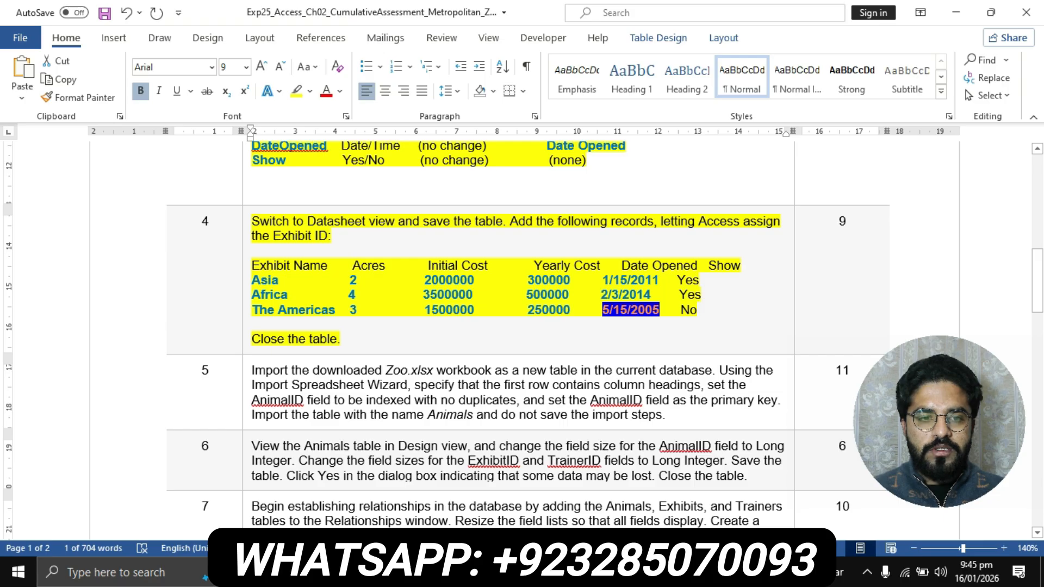
{"action": "left_click_drag", "start_coordinate": [251, 339], "coordinate": [340, 338]}
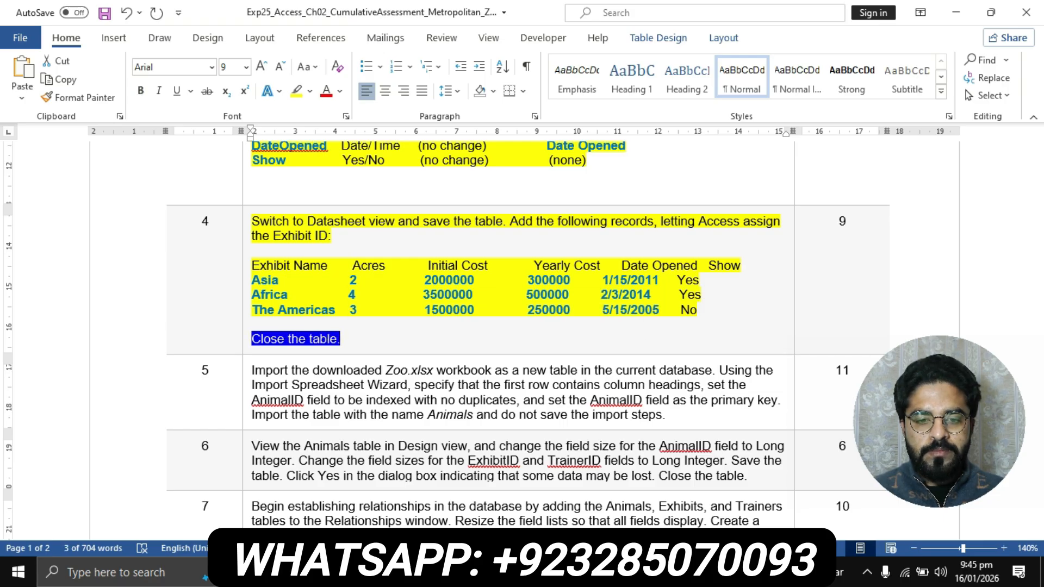
{"action": "key", "text": "alt+Tab"}
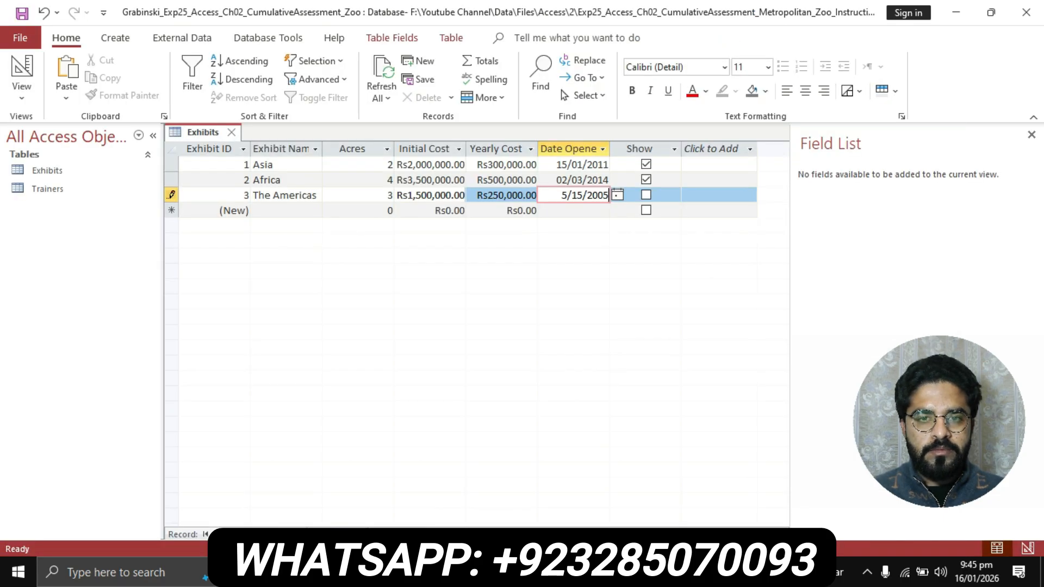
{"action": "right_click", "coordinate": [203, 133]}
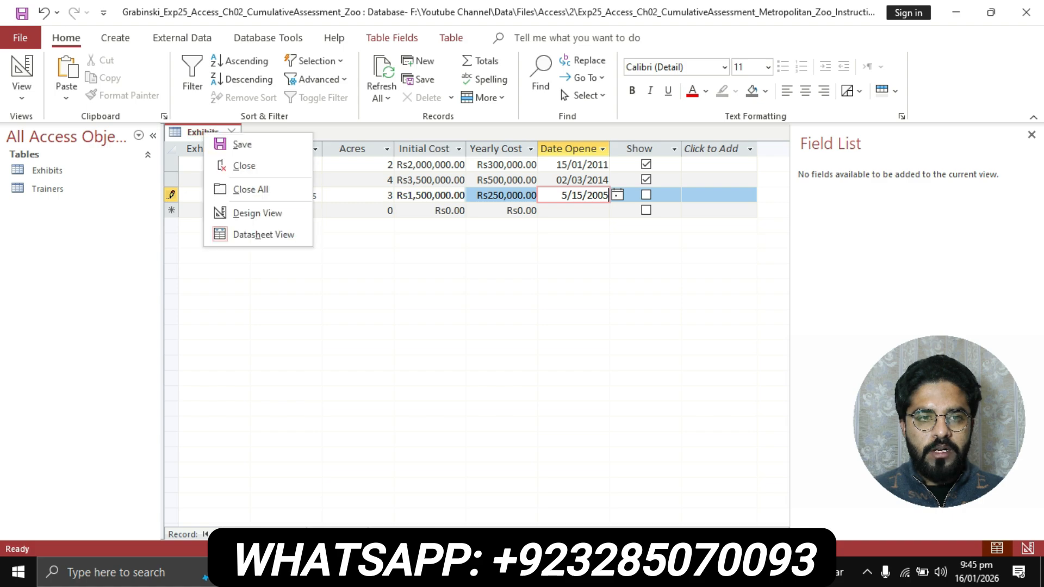
{"action": "left_click", "coordinate": [243, 166]}
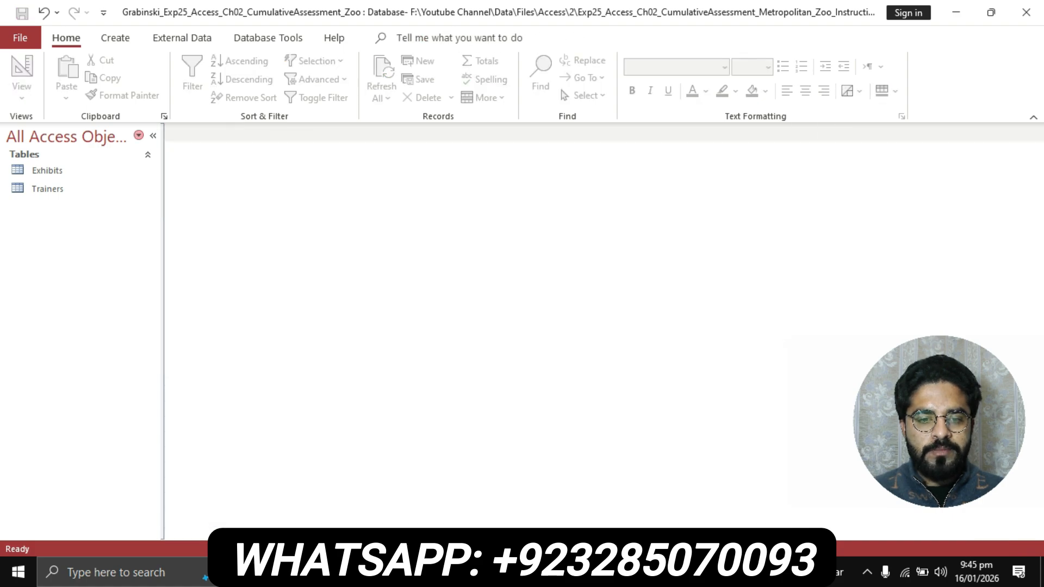
- Highlight the step 5 instructions in yellow in the Word document
{"action": "key", "text": "alt+Tab"}
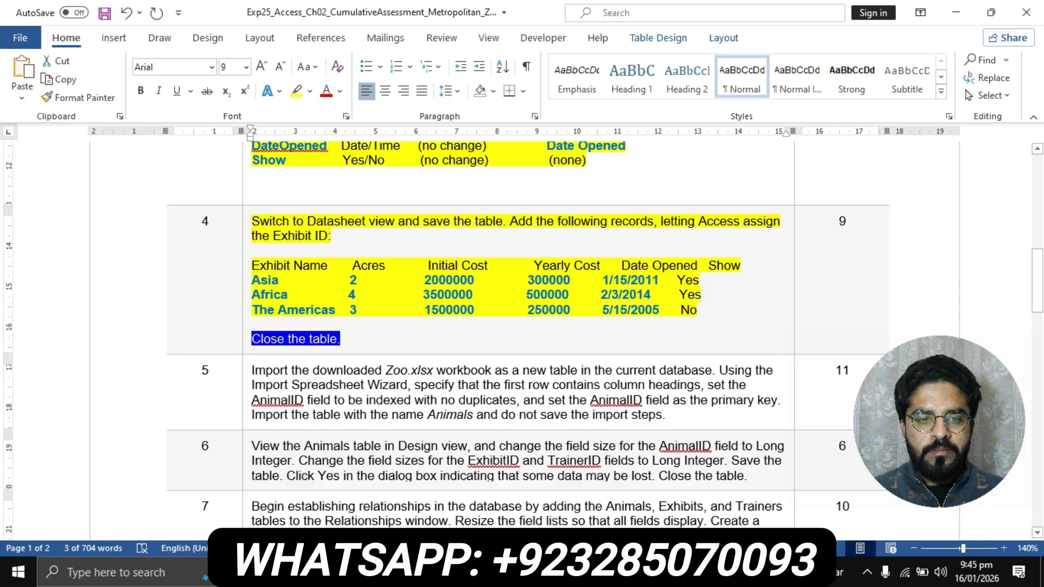
{"action": "scroll", "coordinate": [523, 339], "scroll_direction": "down", "scroll_amount": 1}
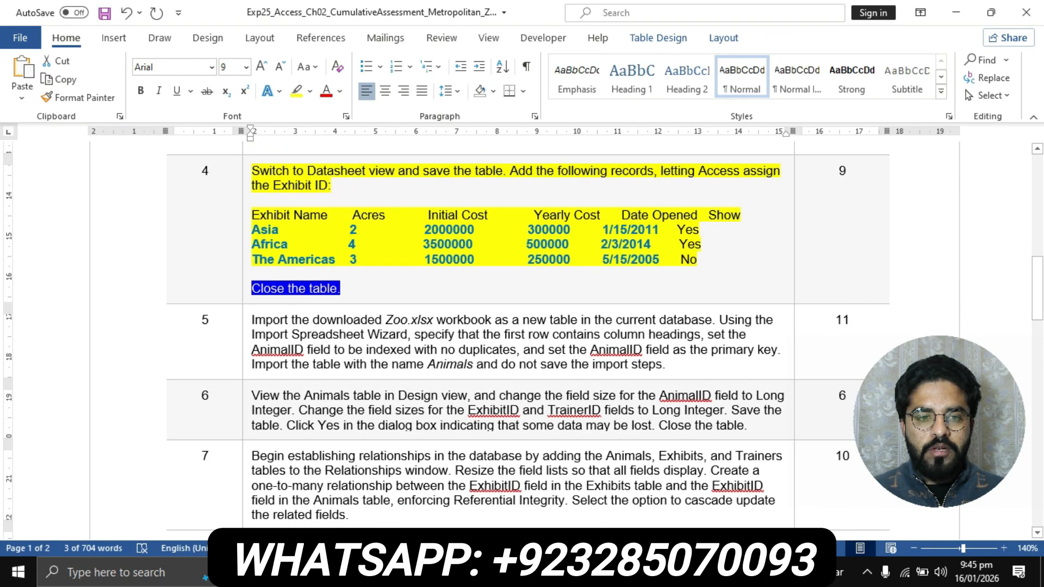
{"action": "left_click", "coordinate": [246, 321]}
{"action": "left_click", "coordinate": [296, 90]}
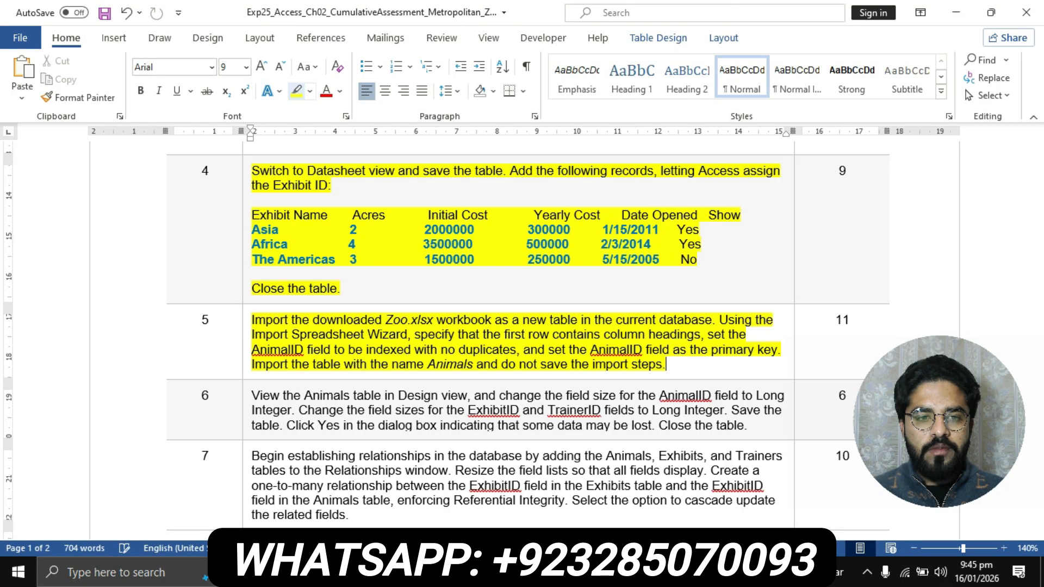
{"action": "scroll", "coordinate": [524, 340], "scroll_direction": "down", "scroll_amount": 1}
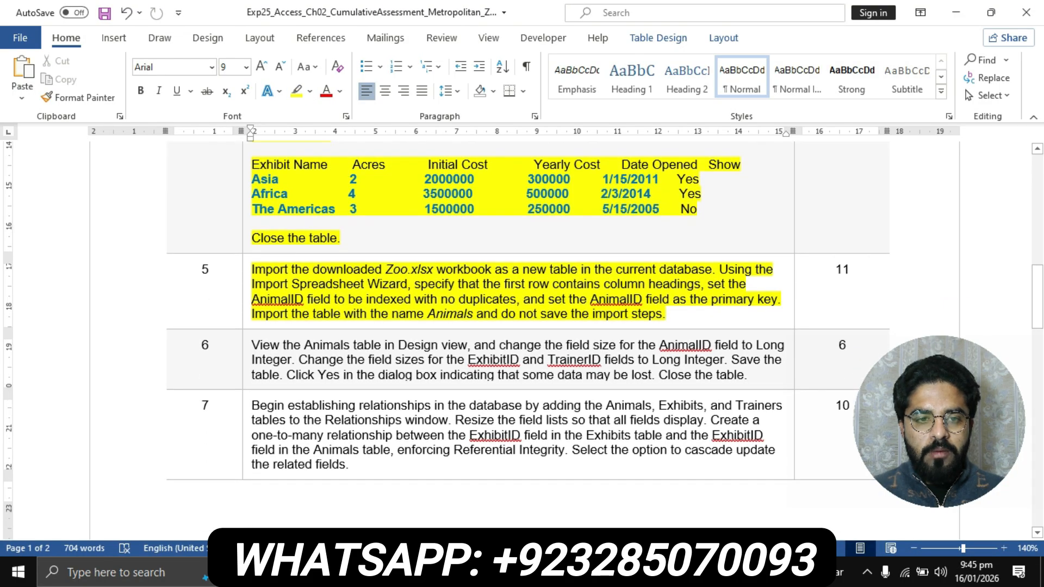
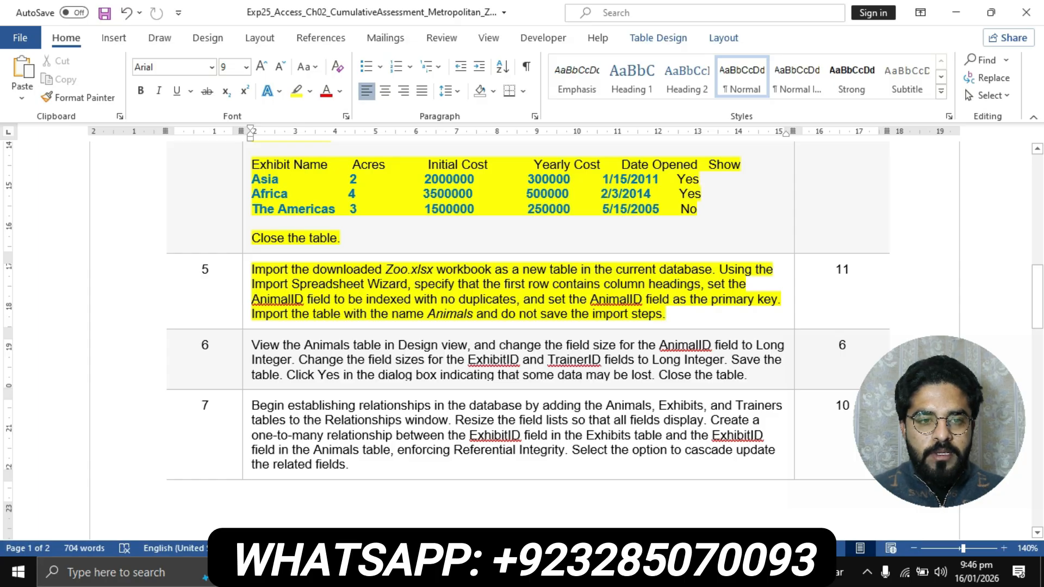
- Check the Zoo.xlsx import instruction in step 5 in Word, and start an Excel file import in Access
{"action": "left_click_drag", "start_coordinate": [252, 269], "coordinate": [436, 269]}
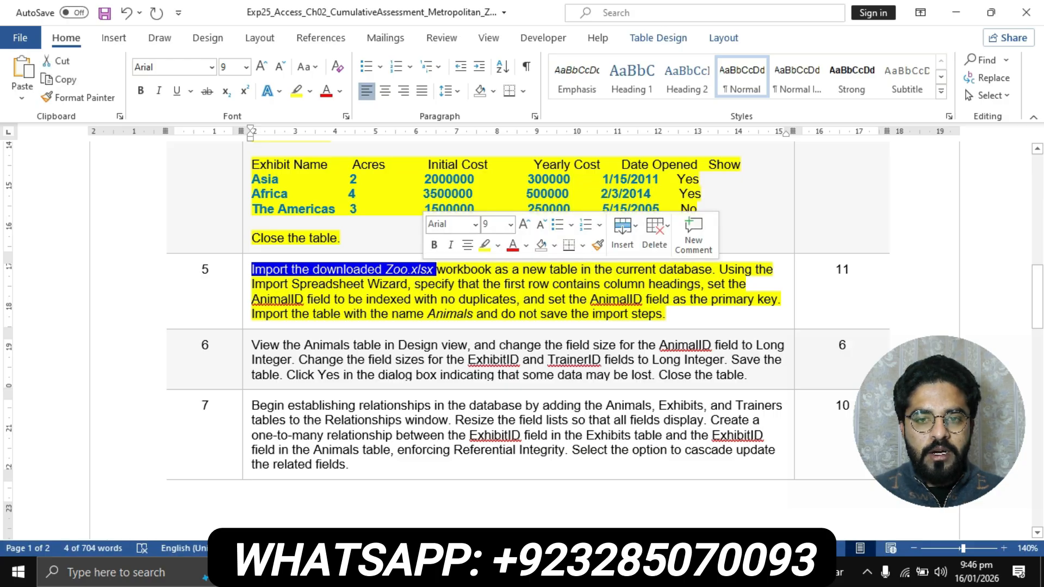
{"action": "left_click", "coordinate": [656, 269]}
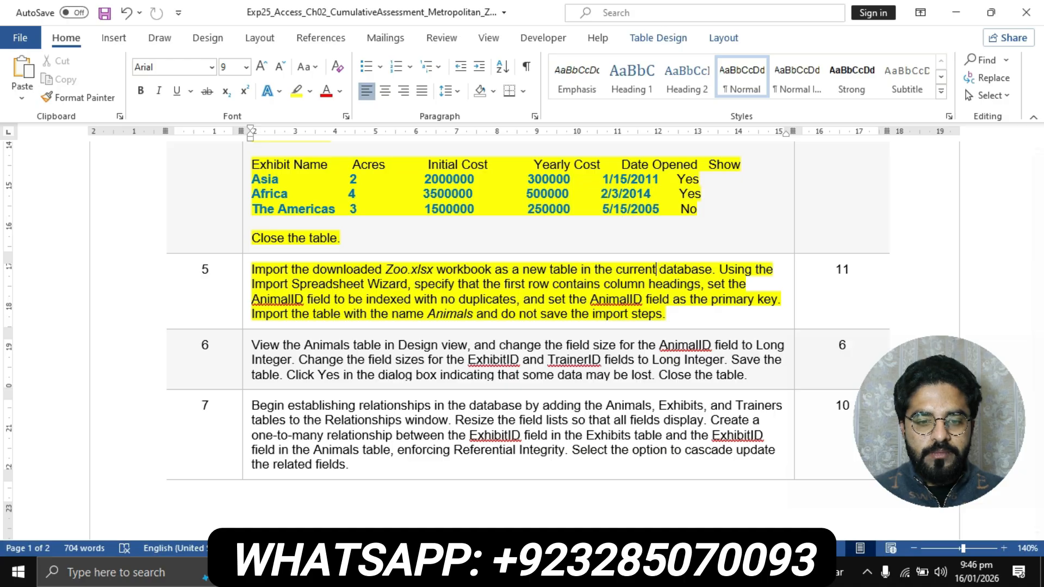
{"action": "key", "text": "alt+Tab"}
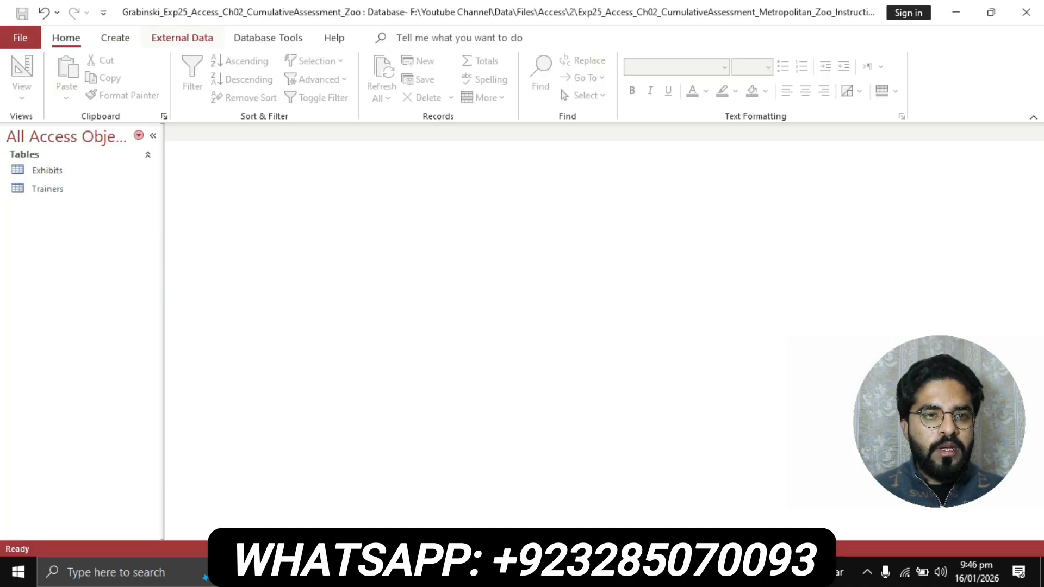
{"action": "left_click", "coordinate": [182, 37]}
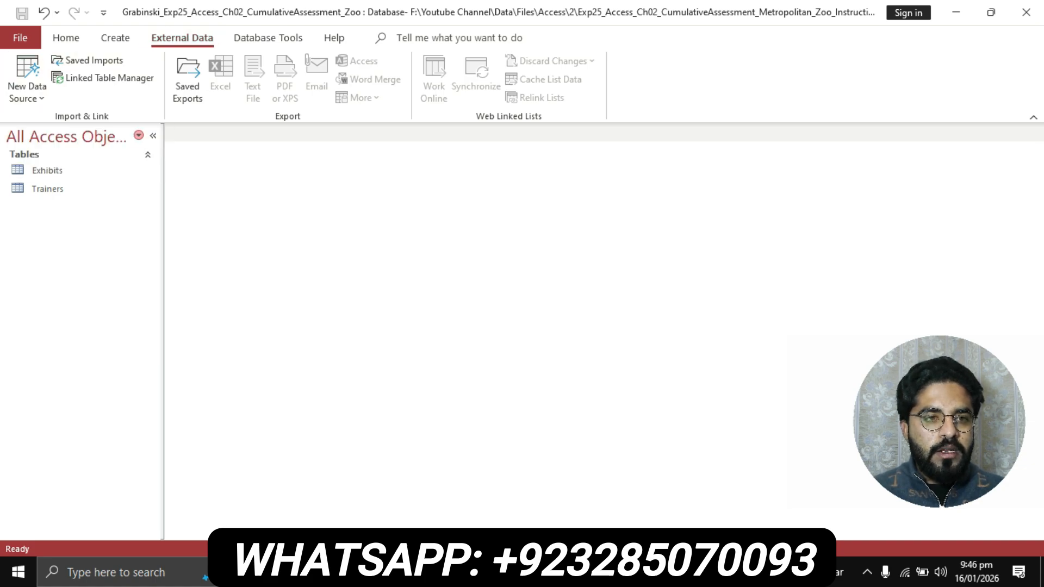
{"action": "left_click", "coordinate": [27, 78]}
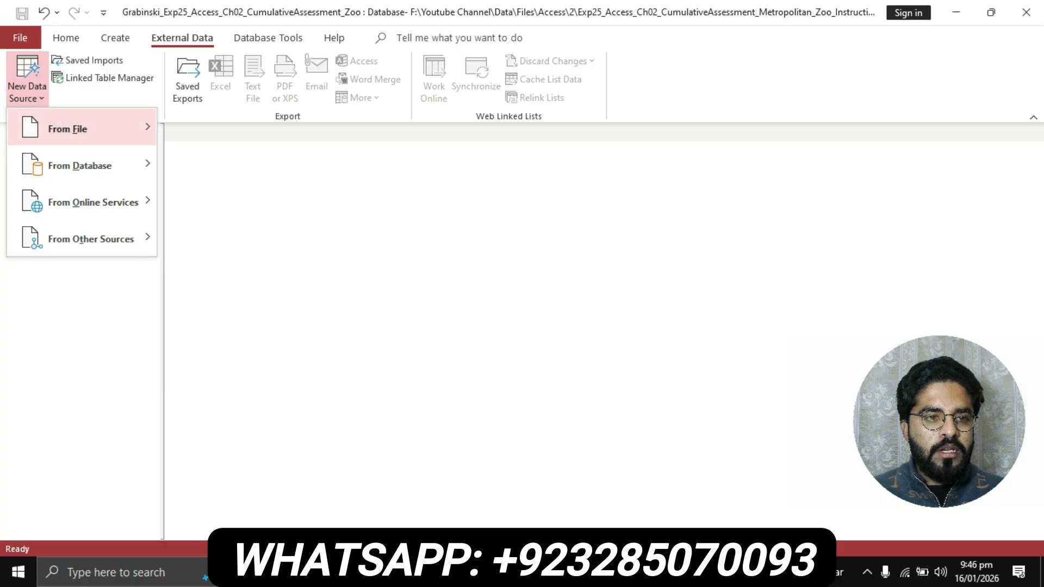
{"action": "mouse_move", "coordinate": [68, 128]}
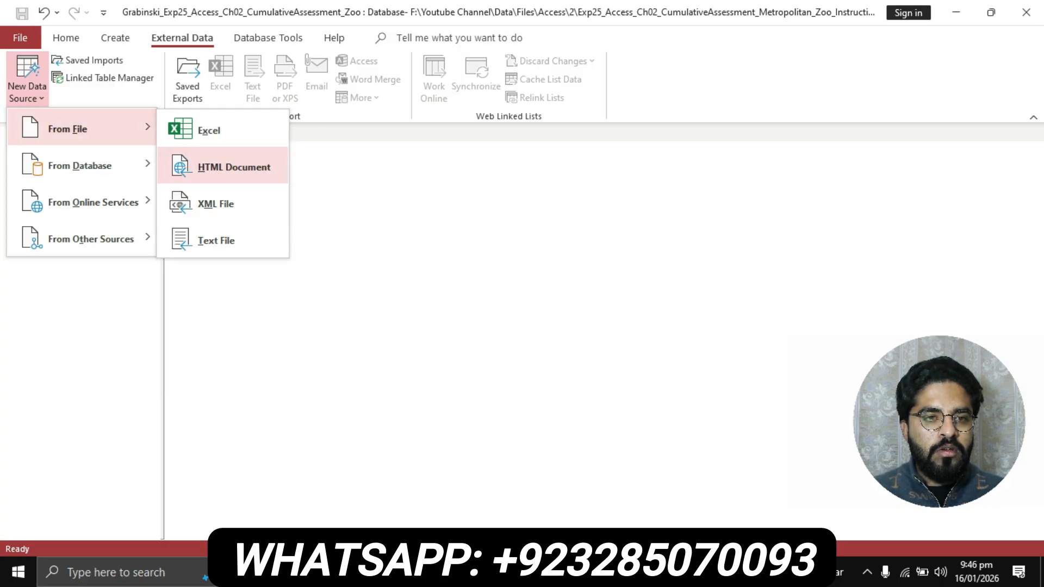
{"action": "left_click", "coordinate": [213, 130]}
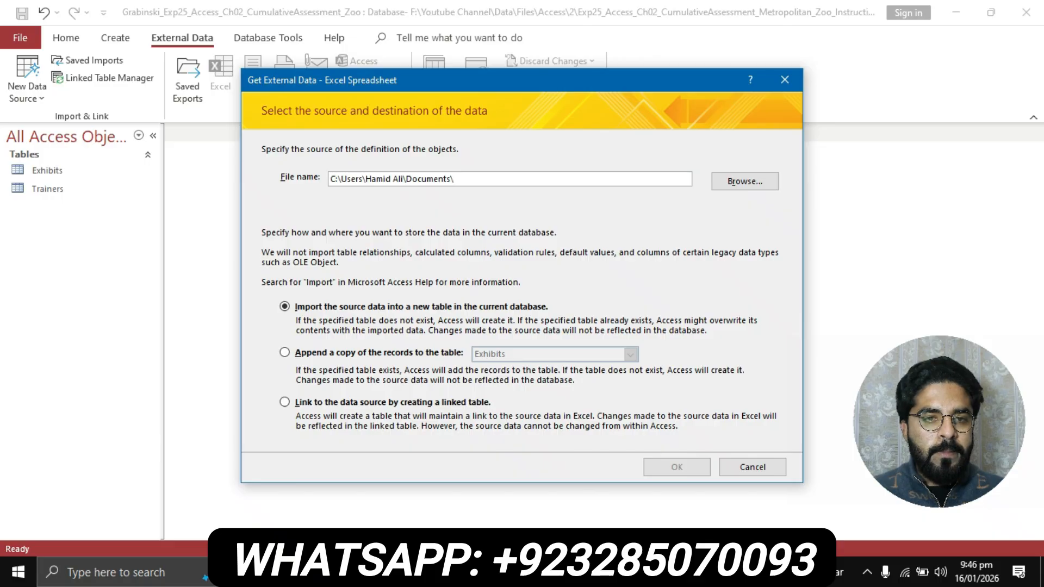
- Choose Zoo.xlsx from the Desktop, check step 5 in Word, and accept importing it into a new table in the current database in Access
{"action": "left_click", "coordinate": [744, 182]}
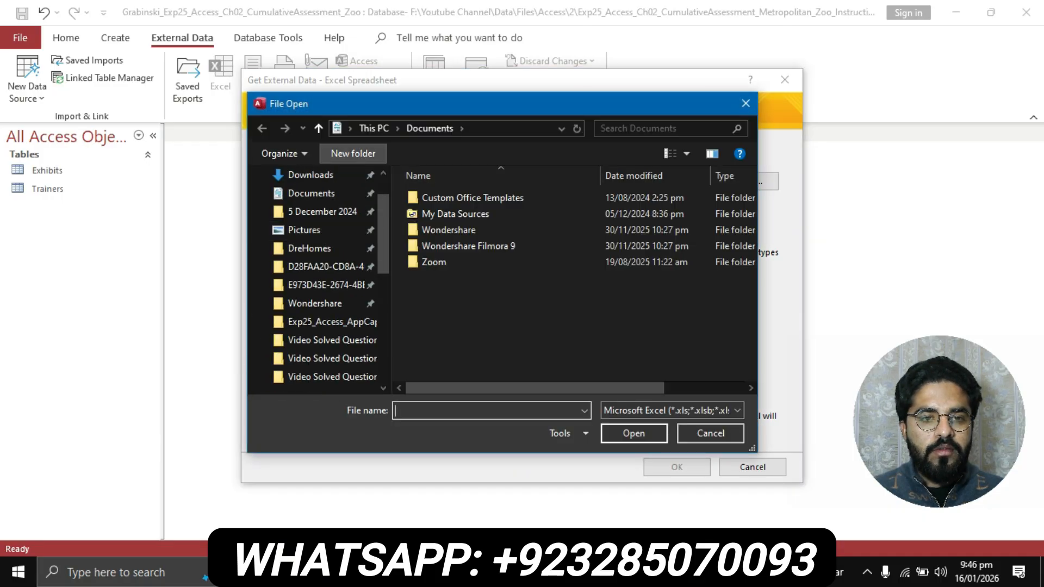
{"action": "scroll", "coordinate": [313, 235], "scroll_direction": "down", "scroll_amount": 3}
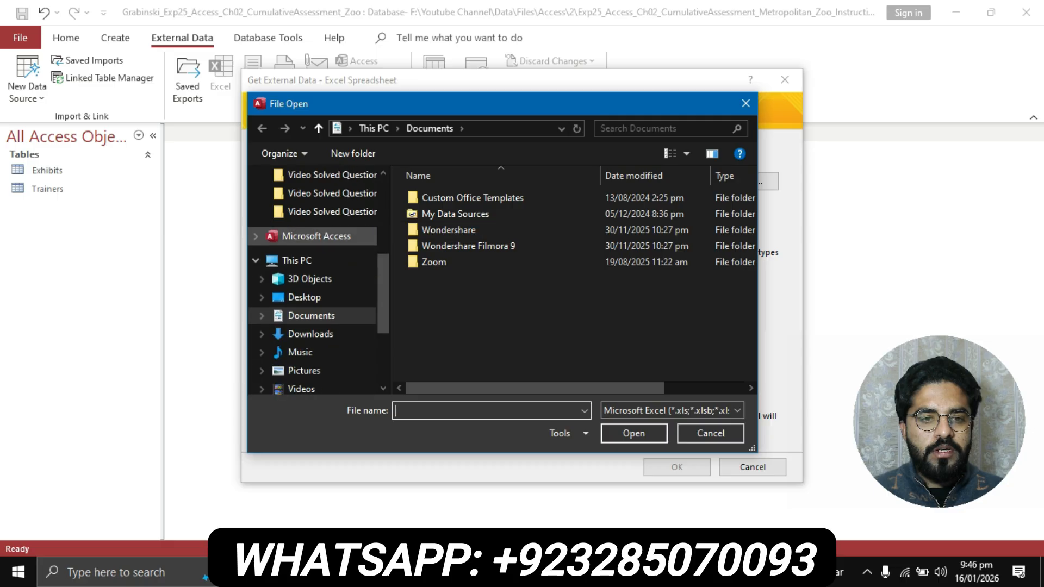
{"action": "scroll", "coordinate": [312, 236], "scroll_direction": "down", "scroll_amount": 1}
{"action": "left_click", "coordinate": [305, 261]}
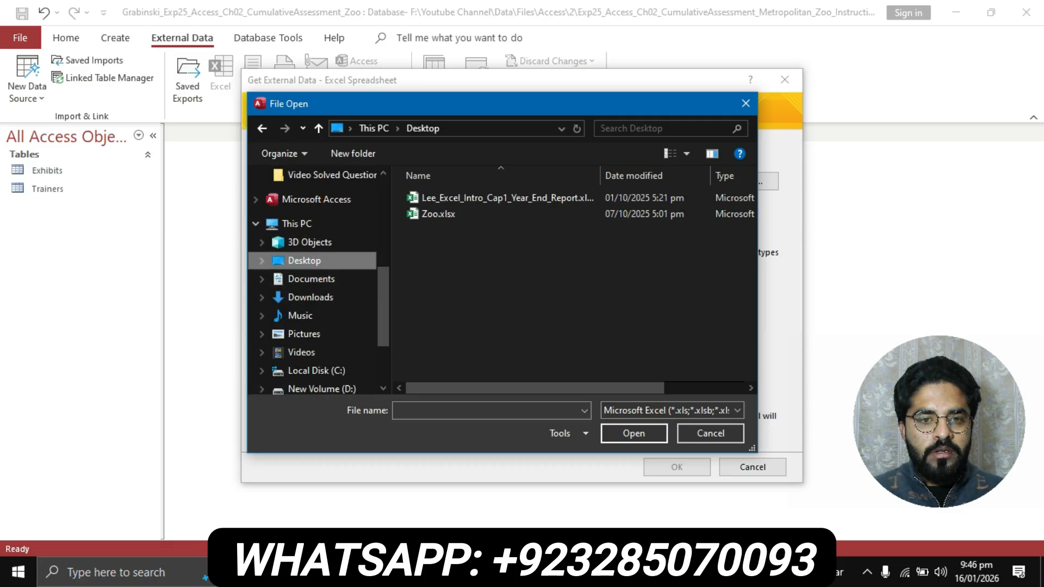
{"action": "left_click", "coordinate": [438, 214]}
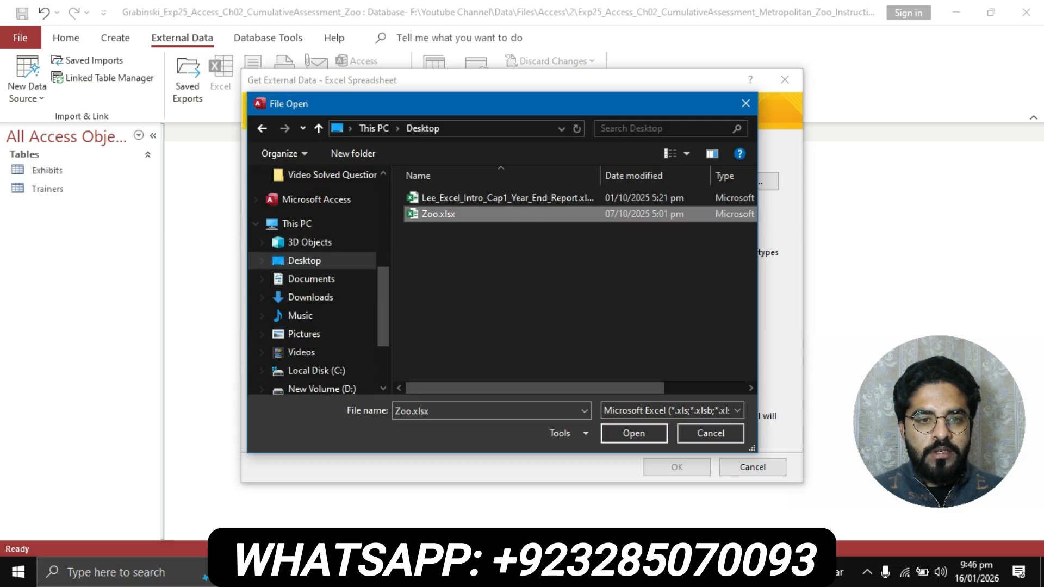
{"action": "key", "text": "Return"}
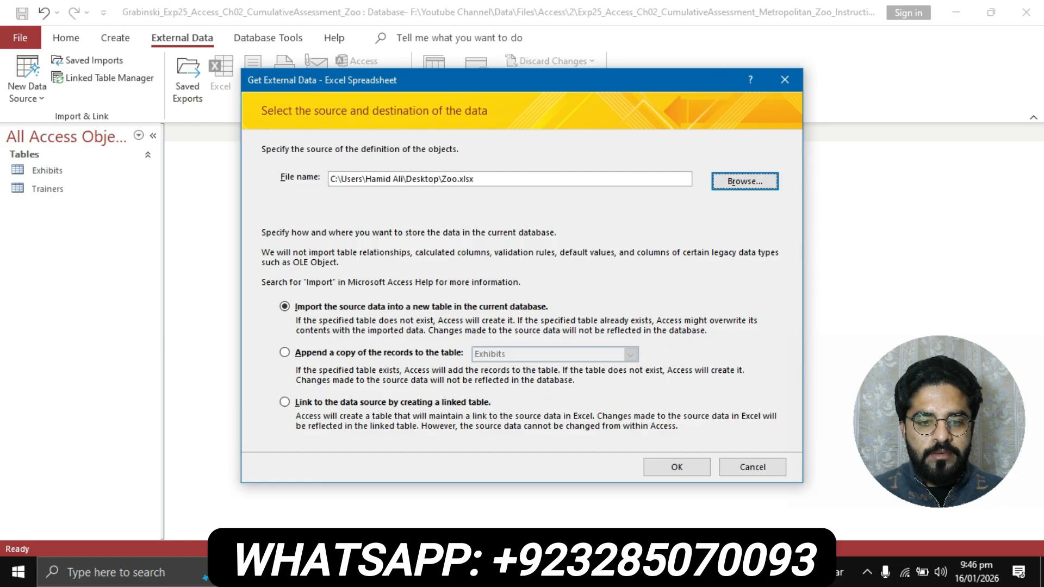
{"action": "key", "text": "alt+Tab"}
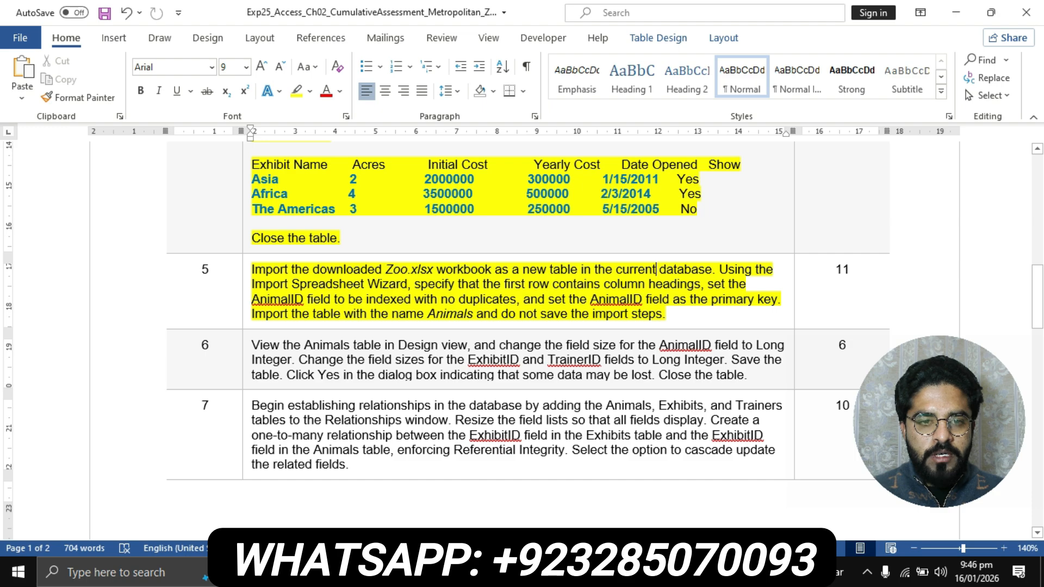
{"action": "key", "text": "alt+Tab"}
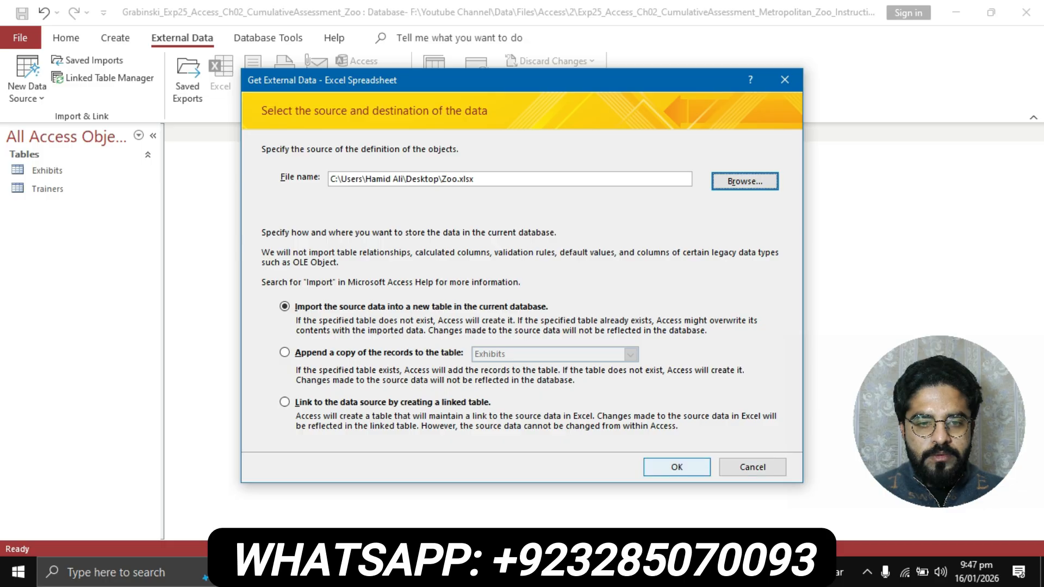
{"action": "left_click", "coordinate": [676, 467]}
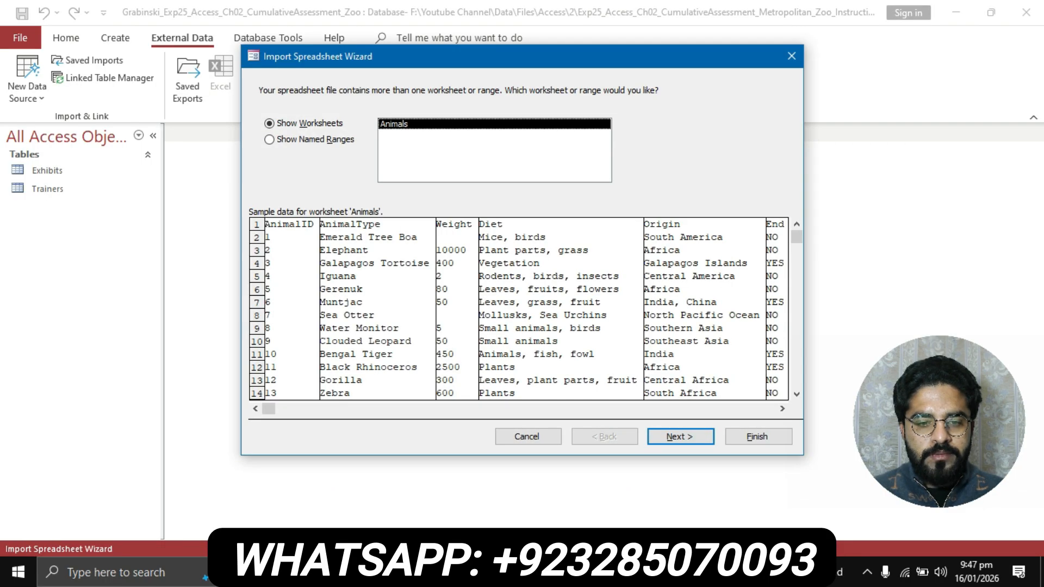
- Check step 5's column heading and AnimalID index requirements in Word, and accept the Animals worksheet with first-row column headings in Access
{"action": "key", "text": "alt+Tab"}
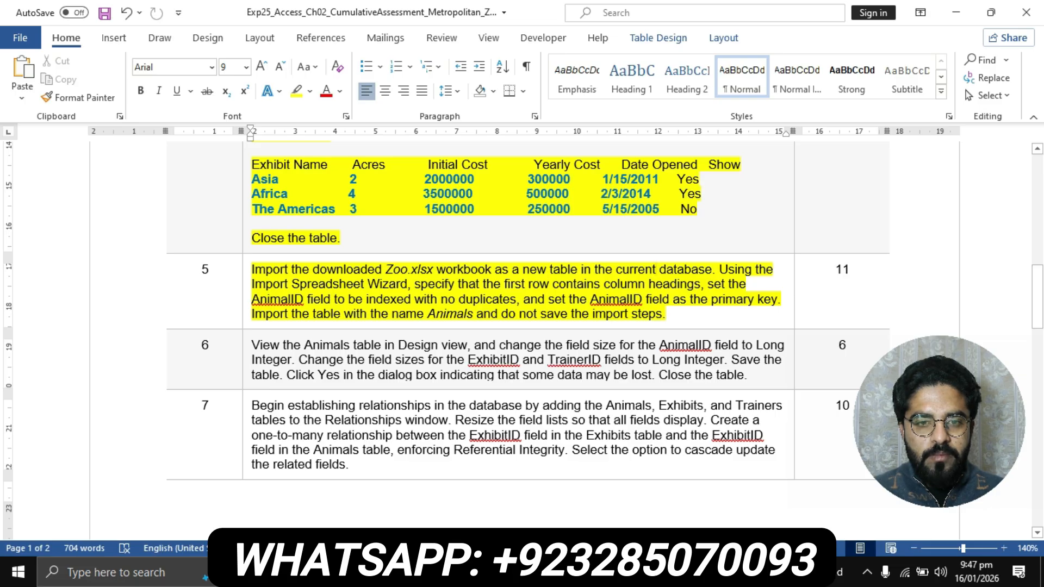
{"action": "left_click_drag", "start_coordinate": [414, 283], "coordinate": [700, 283]}
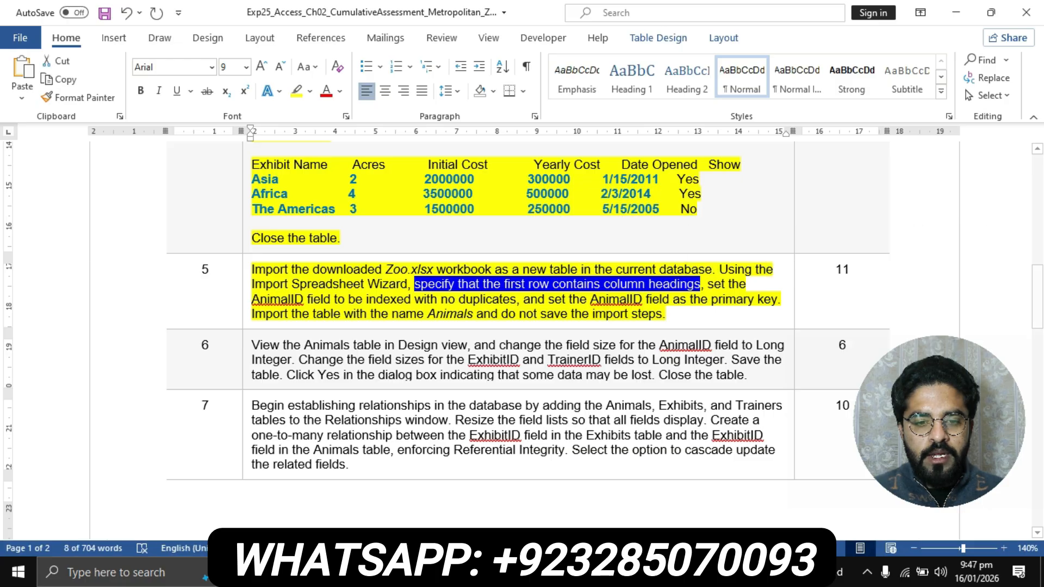
{"action": "key", "text": "alt+Tab"}
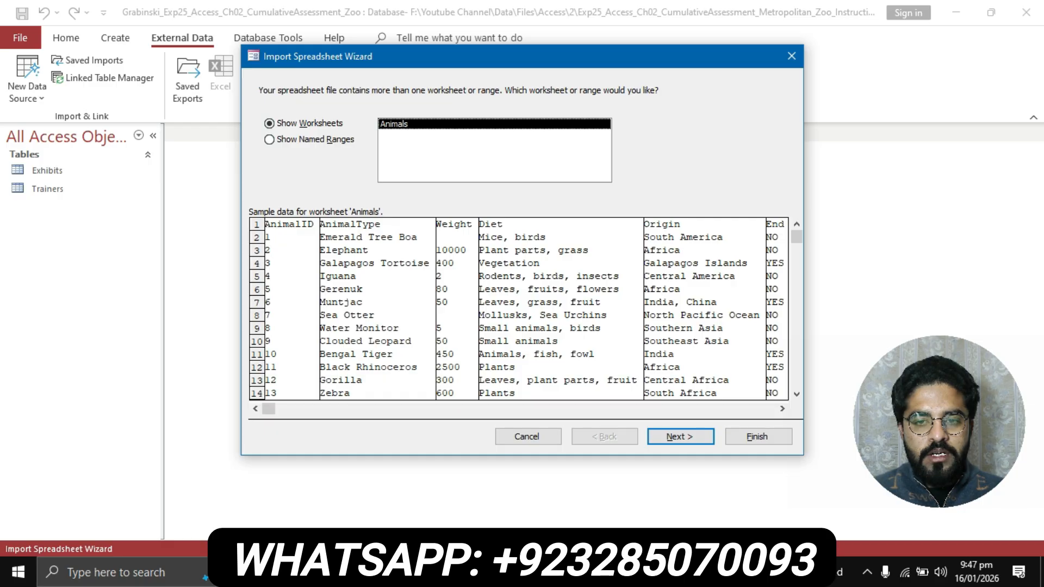
{"action": "key", "text": "alt+Tab"}
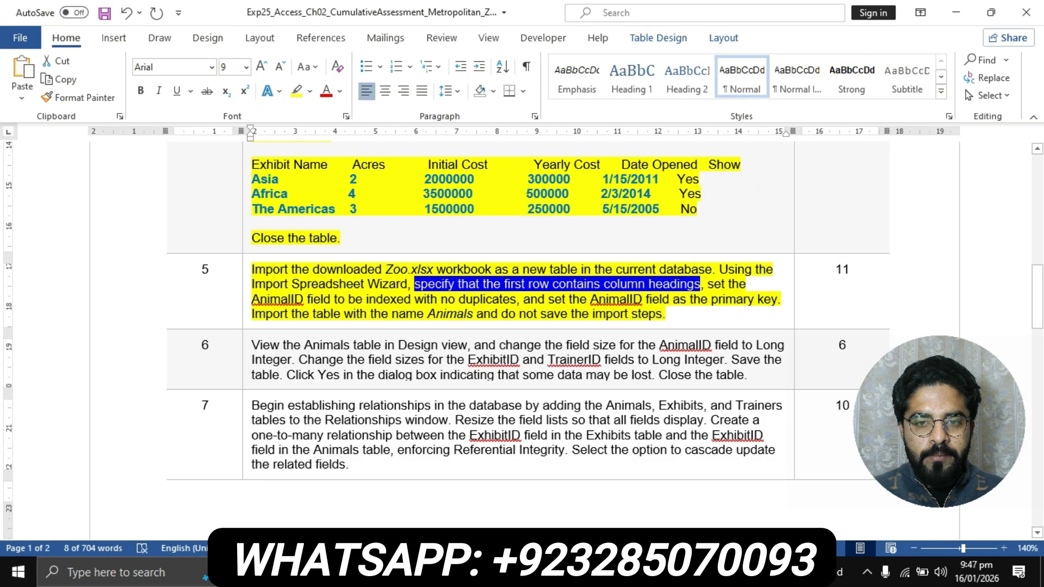
{"action": "left_click_drag", "start_coordinate": [708, 284], "coordinate": [516, 299]}
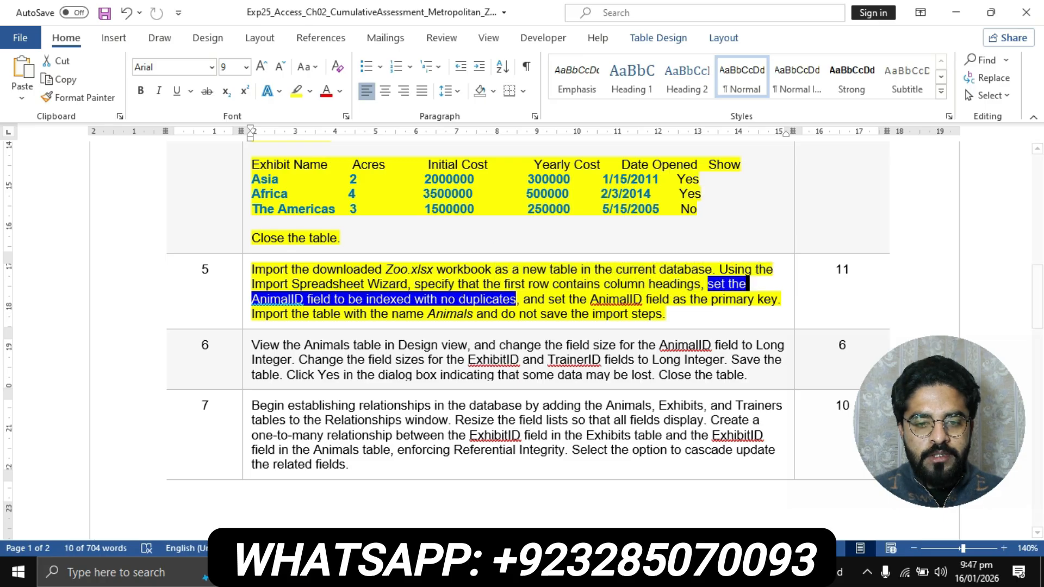
{"action": "key", "text": "alt+Tab"}
{"action": "left_click", "coordinate": [680, 437]}
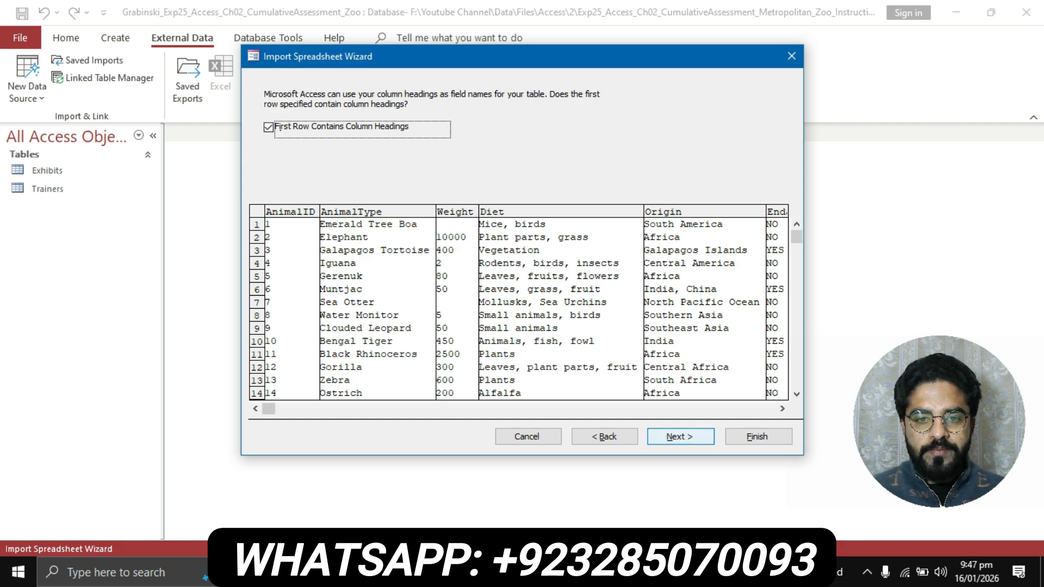
{"action": "left_click", "coordinate": [680, 436]}
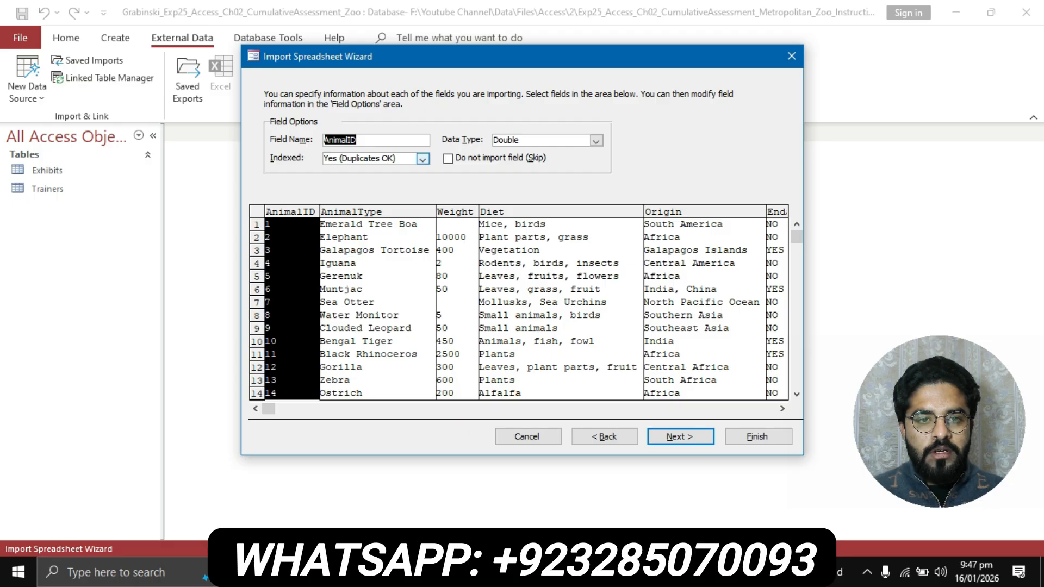
- Set the AnimalID field's indexing to Yes (No Duplicates), and return to step 5 in Word
{"action": "left_click", "coordinate": [423, 158]}
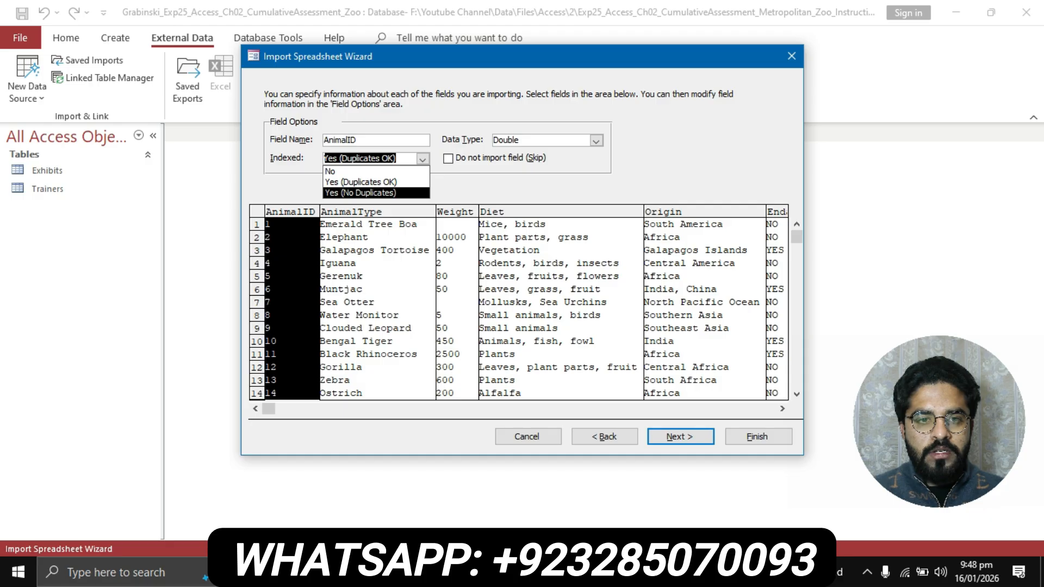
{"action": "left_click", "coordinate": [360, 192]}
{"action": "key", "text": "alt+Tab"}
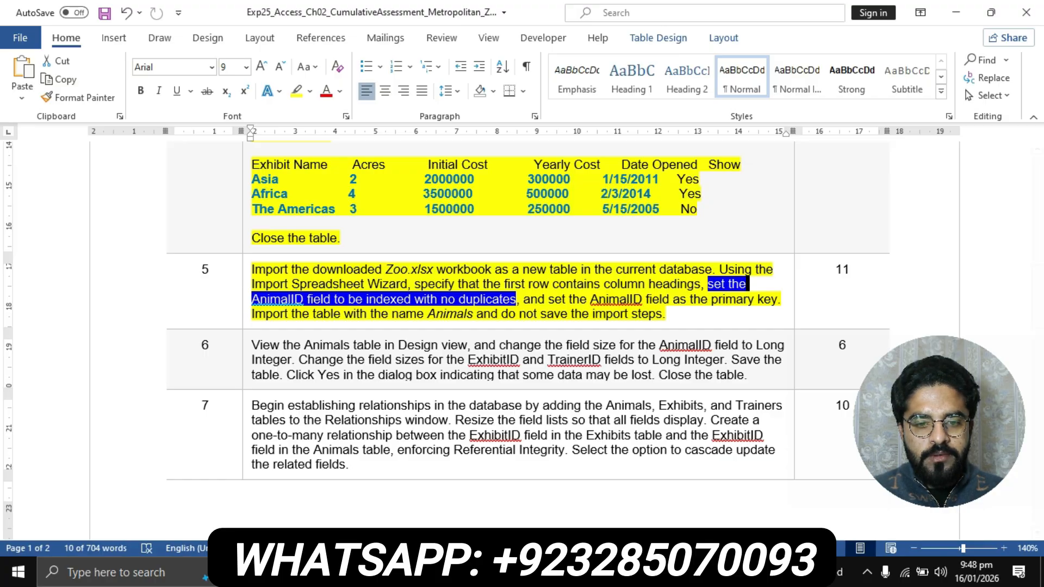
- Review the AnimalID field's indexing options in the Import Spreadsheet Wizard in Access
{"action": "key", "text": "alt+Tab"}
{"action": "left_click", "coordinate": [423, 158]}
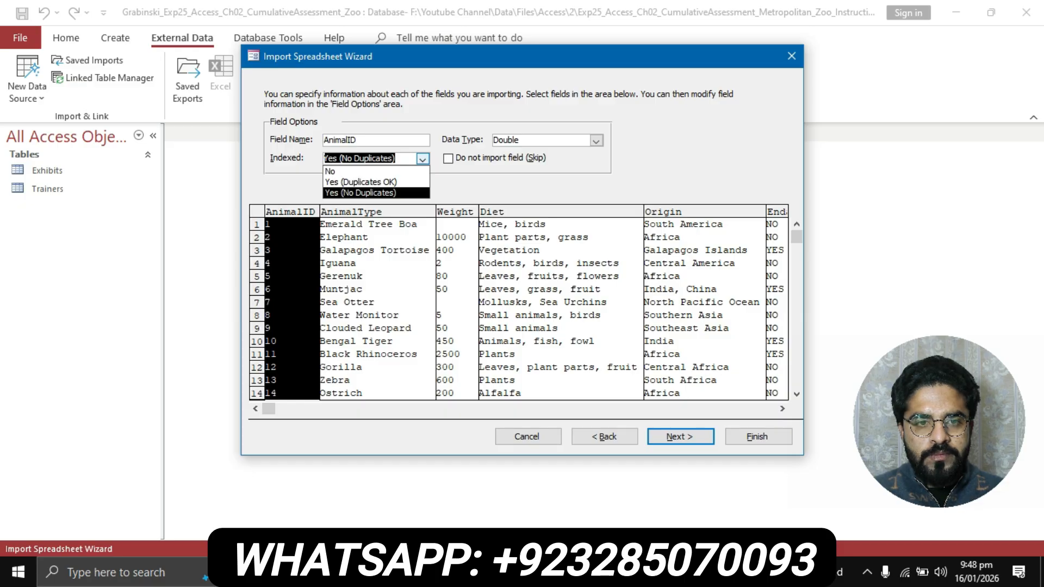
{"action": "left_click", "coordinate": [422, 159]}
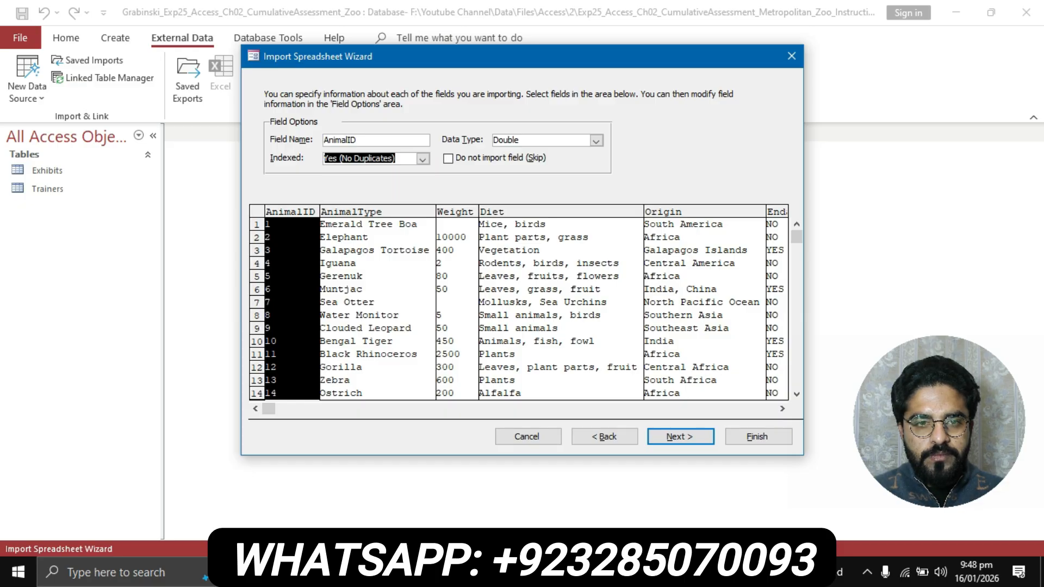
- Check step 5's primary key requirement in Word, and choose AnimalID as the imported table's own primary key in Access
{"action": "key", "text": "alt+Tab"}
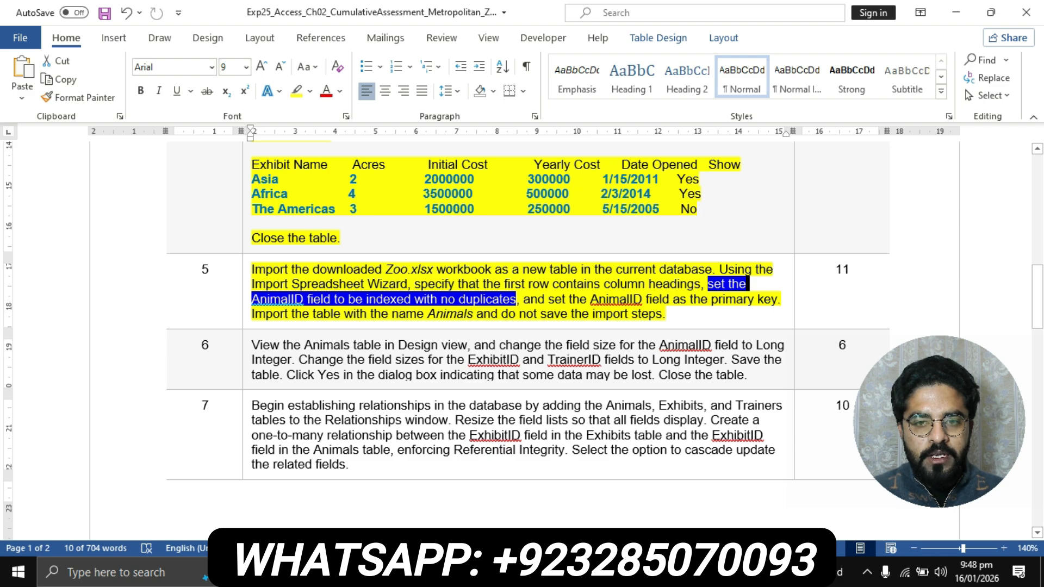
{"action": "left_click_drag", "start_coordinate": [590, 299], "coordinate": [778, 299]}
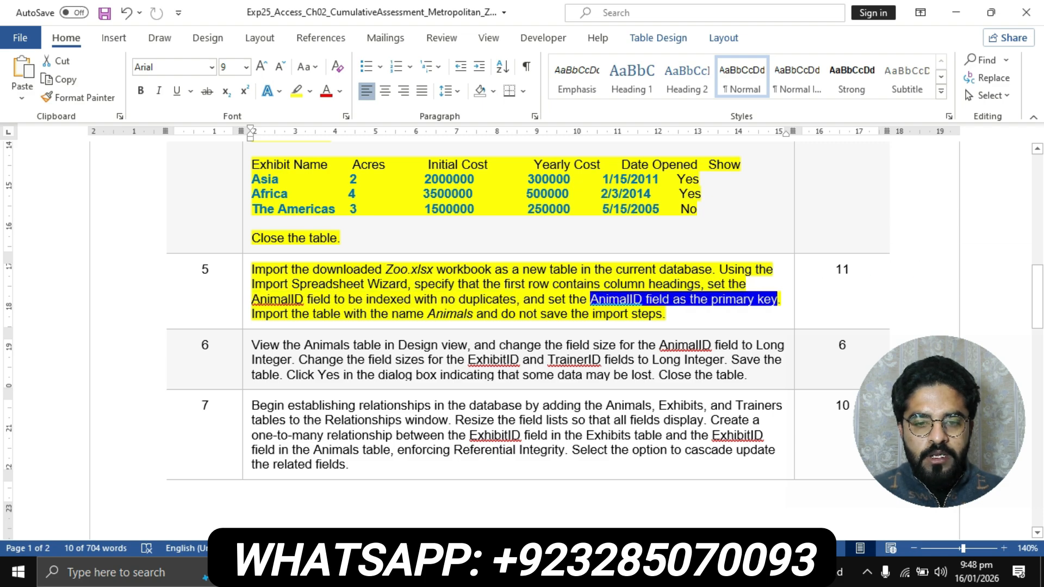
{"action": "key", "text": "alt+Tab"}
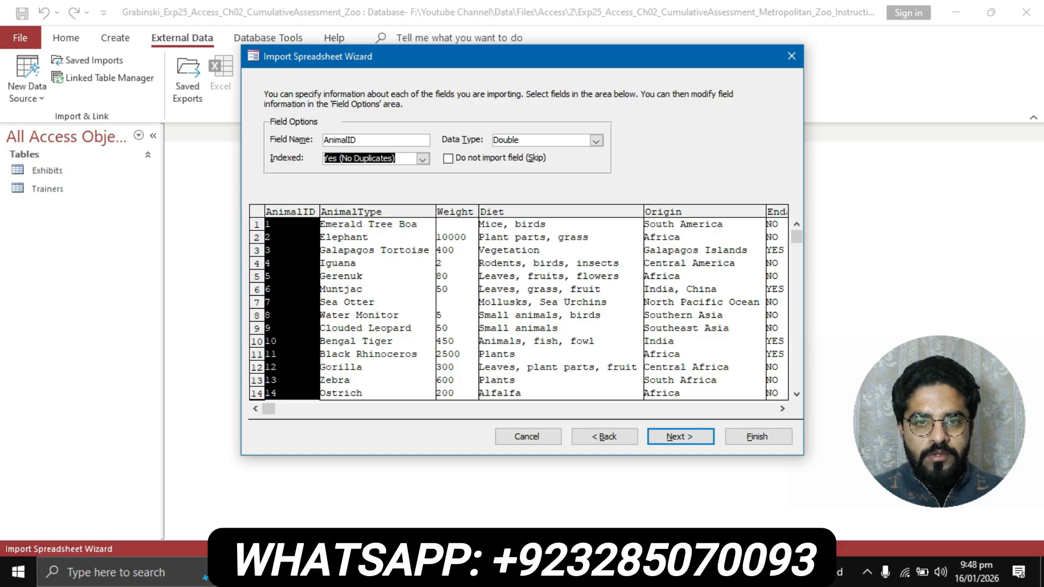
{"action": "key", "text": "Return"}
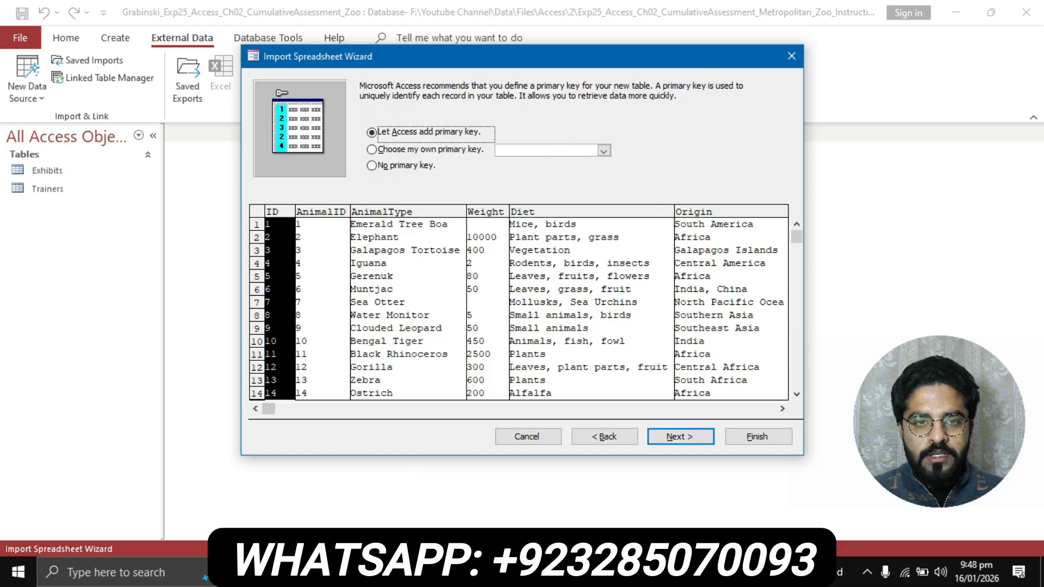
{"action": "key", "text": "alt+c"}
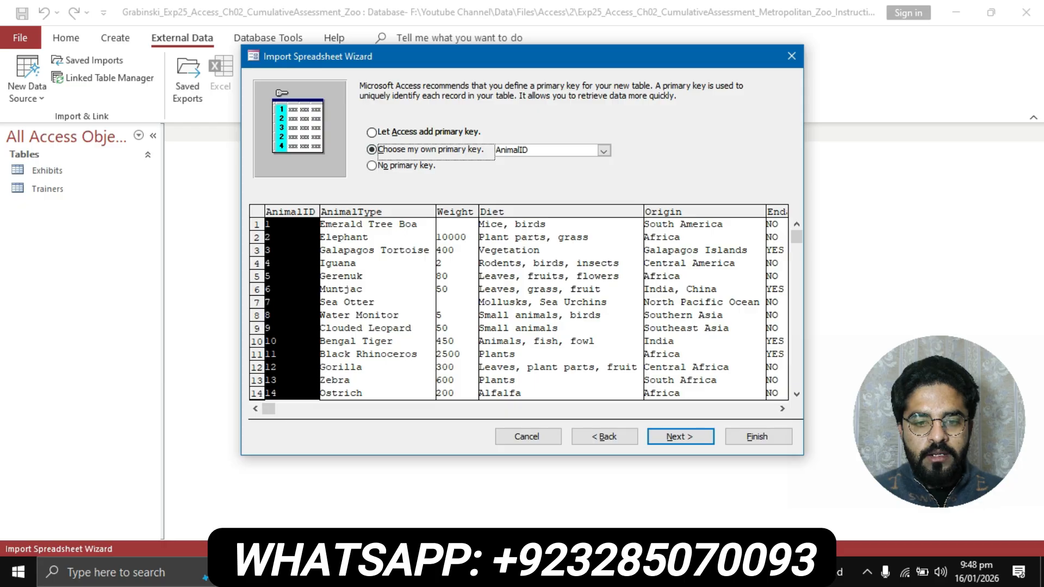
- Check step 5's table name in Word, and finish importing the data as Animals in Access without saving the import steps
{"action": "key", "text": "alt+Tab"}
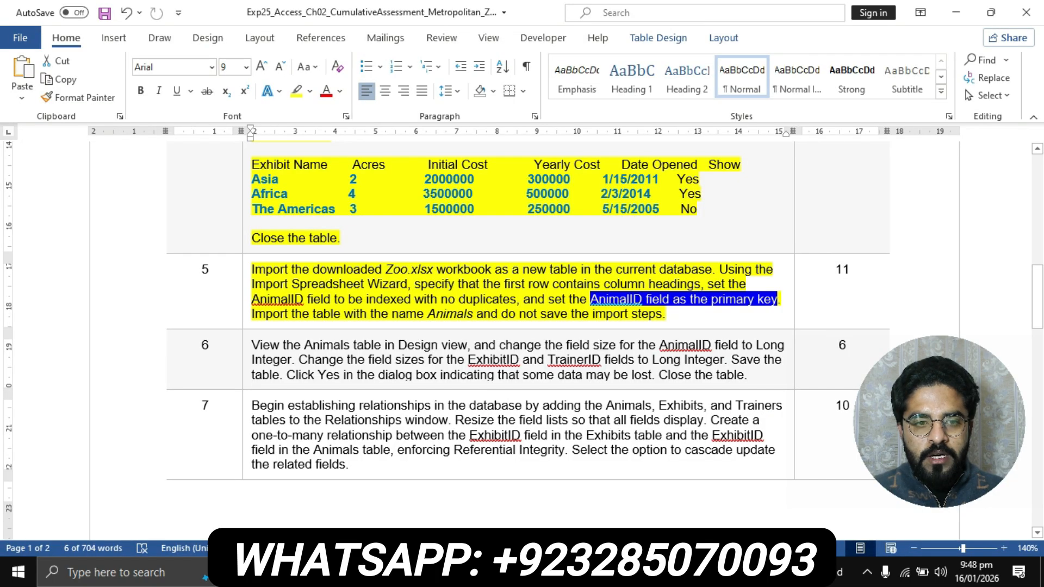
{"action": "left_click_drag", "start_coordinate": [251, 314], "coordinate": [476, 314]}
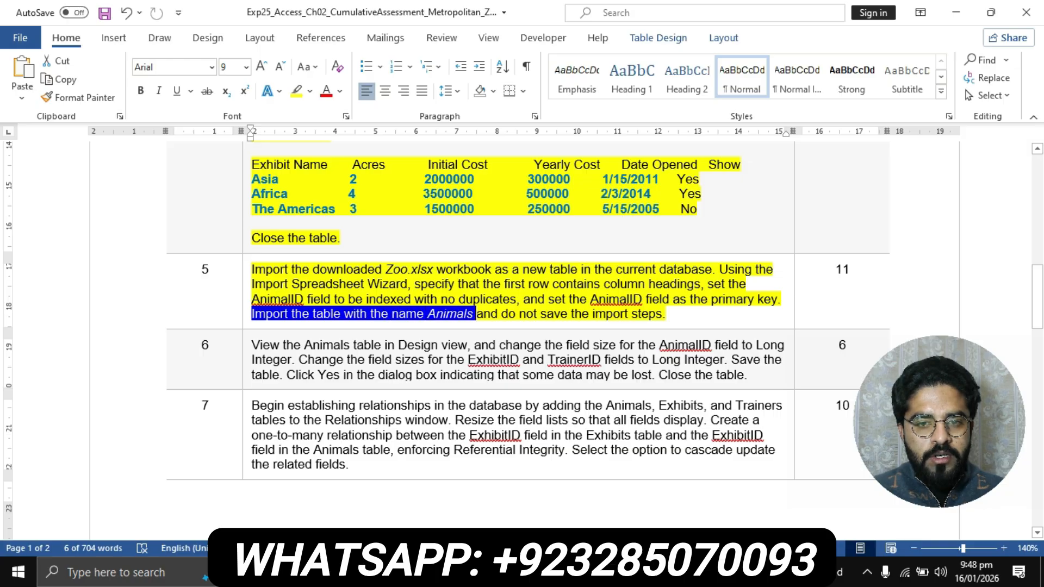
{"action": "key", "text": "alt+Tab"}
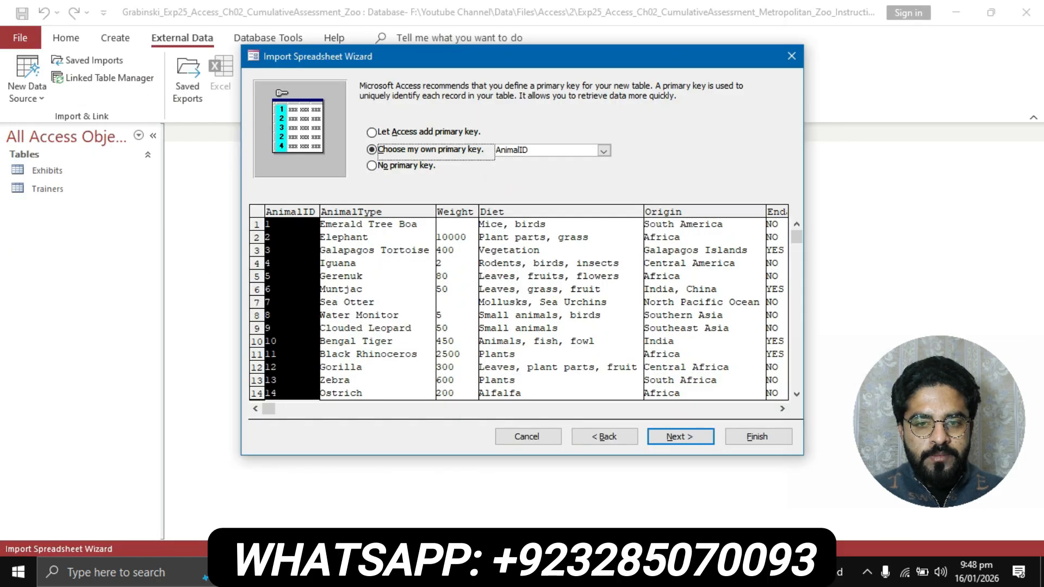
{"action": "left_click", "coordinate": [680, 436]}
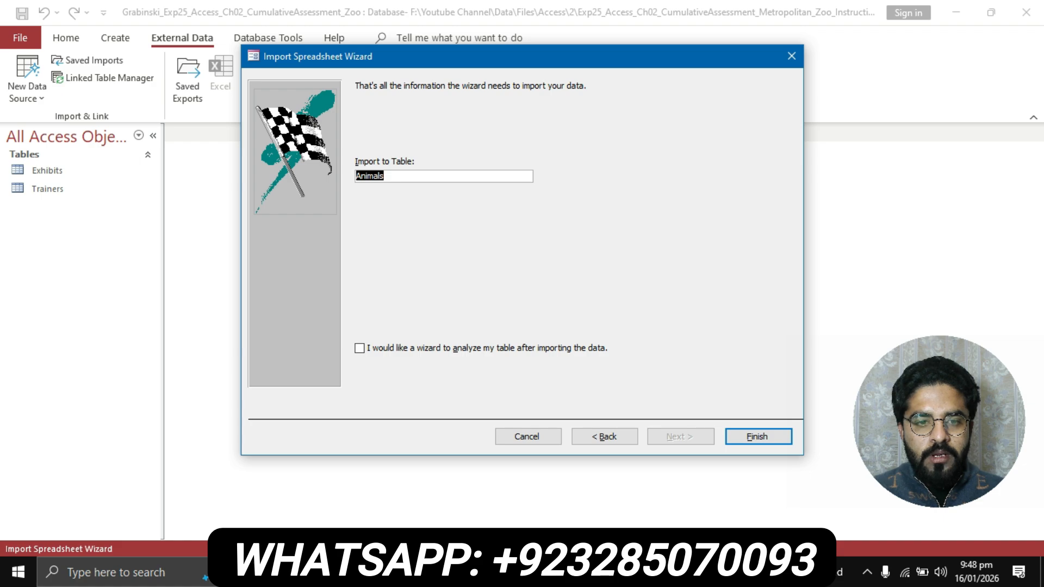
{"action": "left_click", "coordinate": [758, 436]}
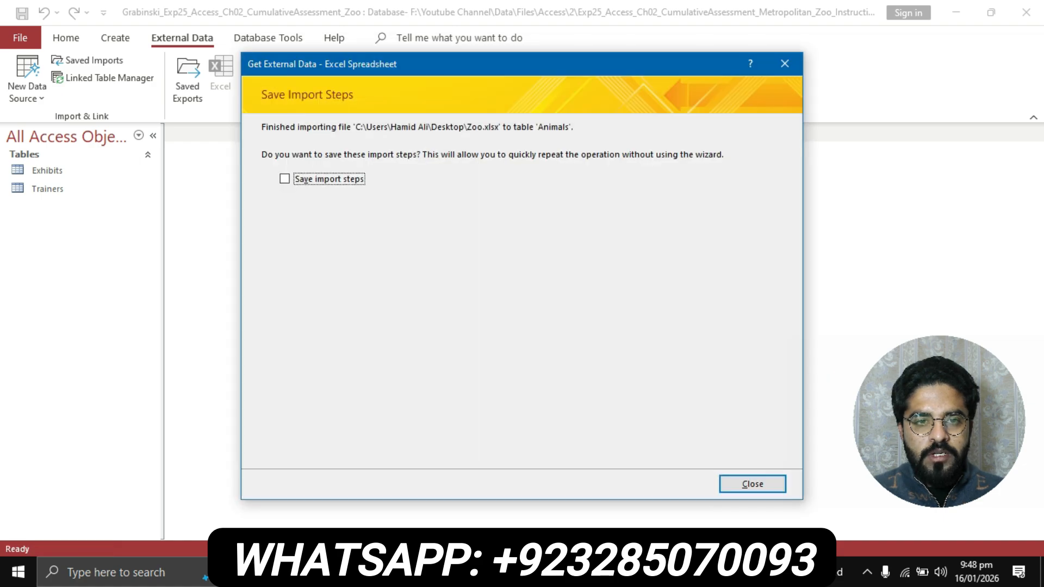
{"action": "left_click", "coordinate": [752, 484]}
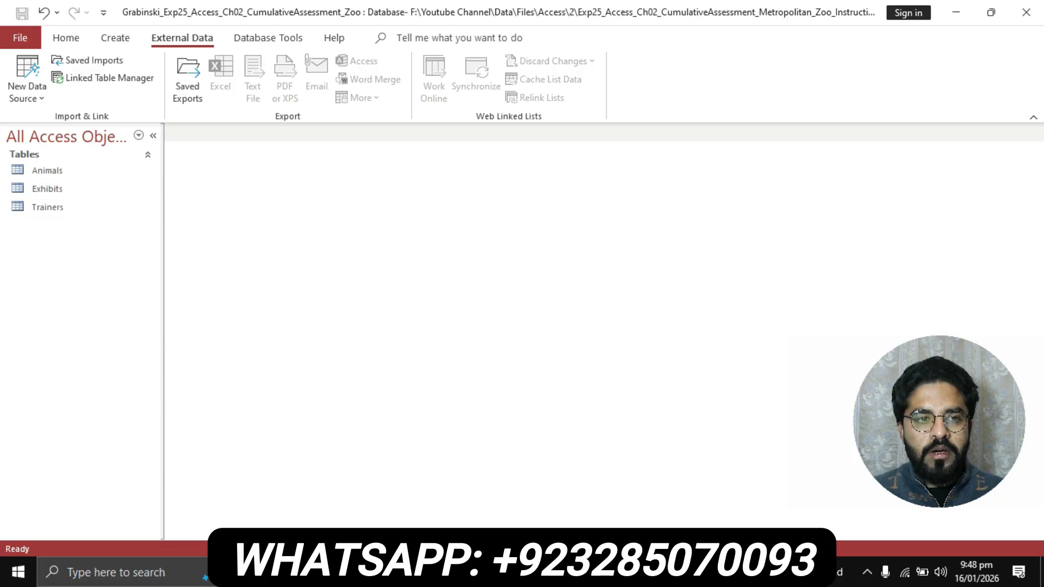
- Highlight the step 6 instruction text in yellow in the Word document
{"action": "key", "text": "alt+Tab"}
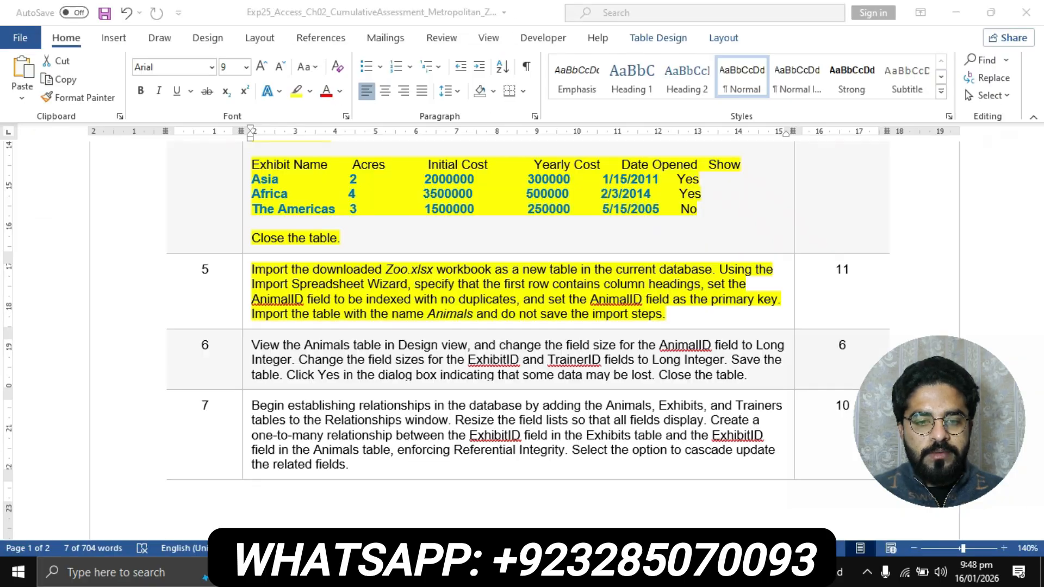
{"action": "scroll", "coordinate": [522, 304], "scroll_direction": "down", "scroll_amount": 1}
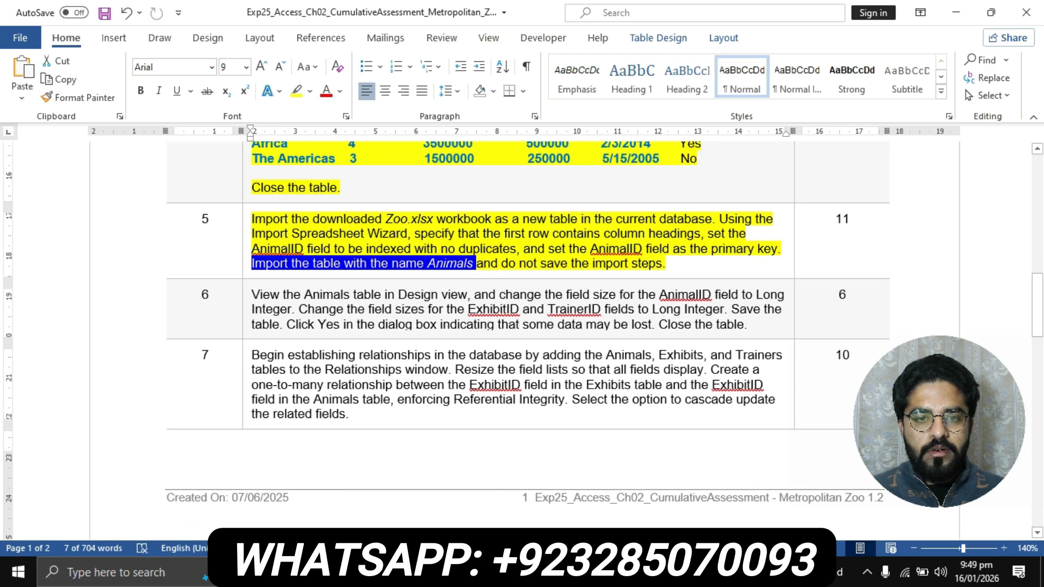
{"action": "left_click", "coordinate": [247, 299]}
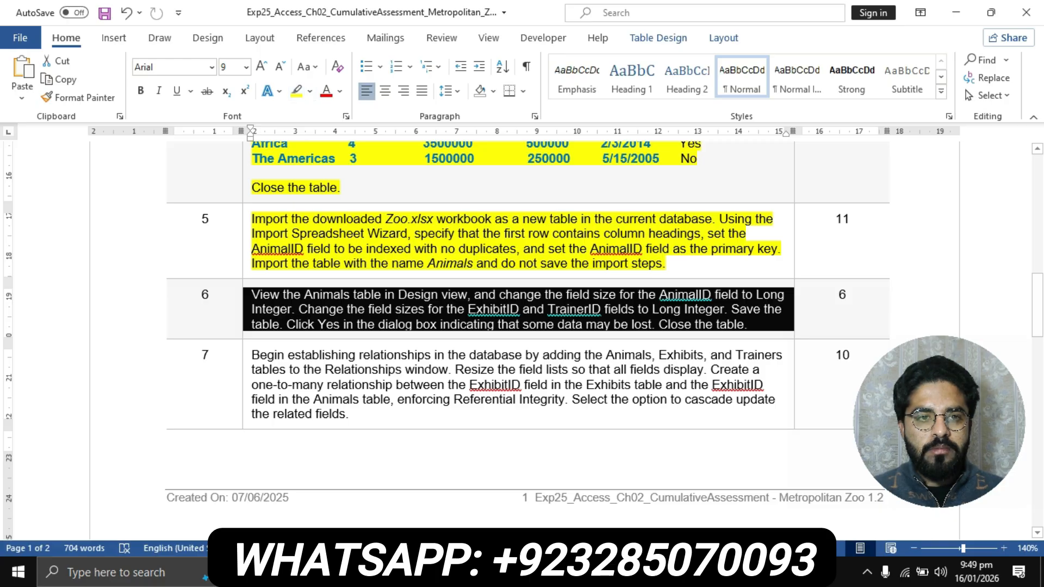
{"action": "left_click", "coordinate": [296, 91]}
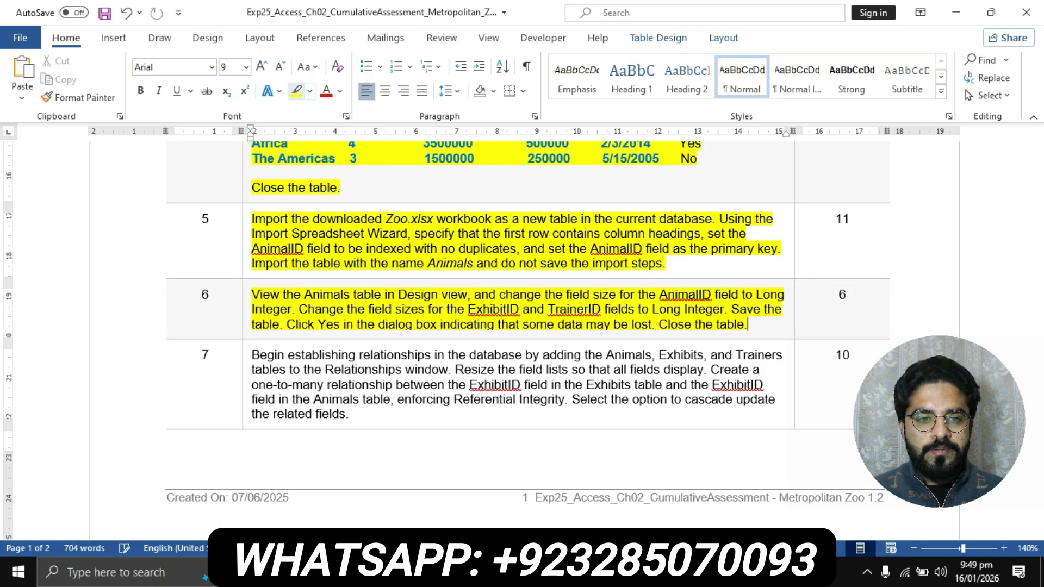
- Check step 6's first instruction in Word, and open the Animals table in Design view in Access
{"action": "scroll", "coordinate": [522, 337], "scroll_direction": "down", "scroll_amount": 1}
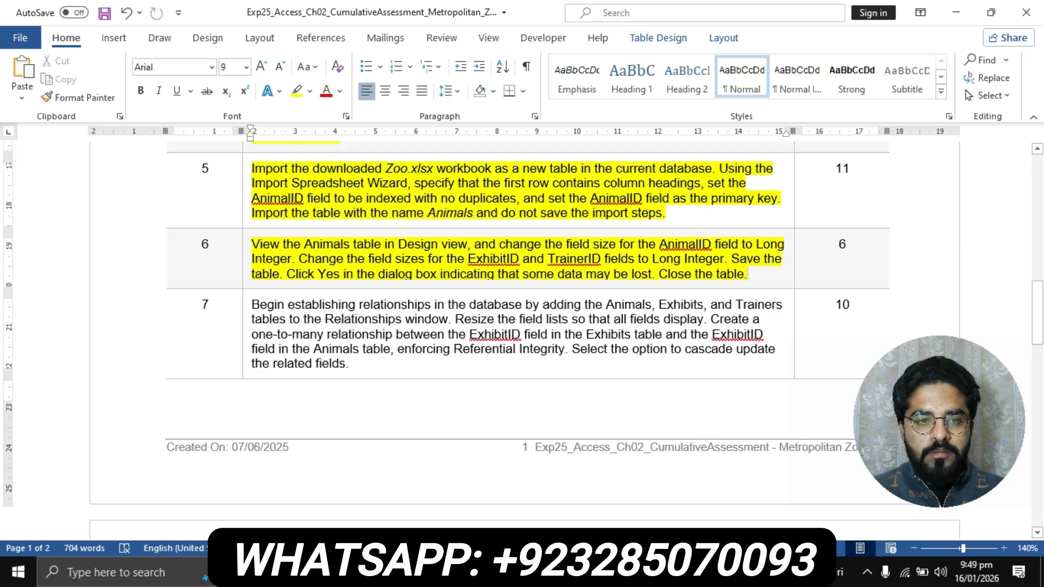
{"action": "left_click_drag", "start_coordinate": [251, 244], "coordinate": [467, 244]}
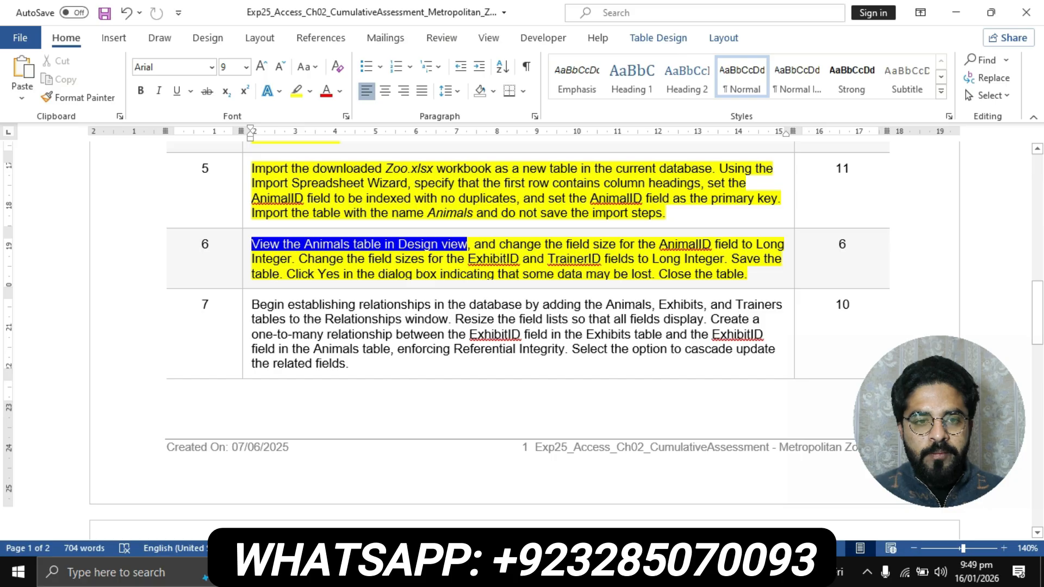
{"action": "key", "text": "alt+Tab"}
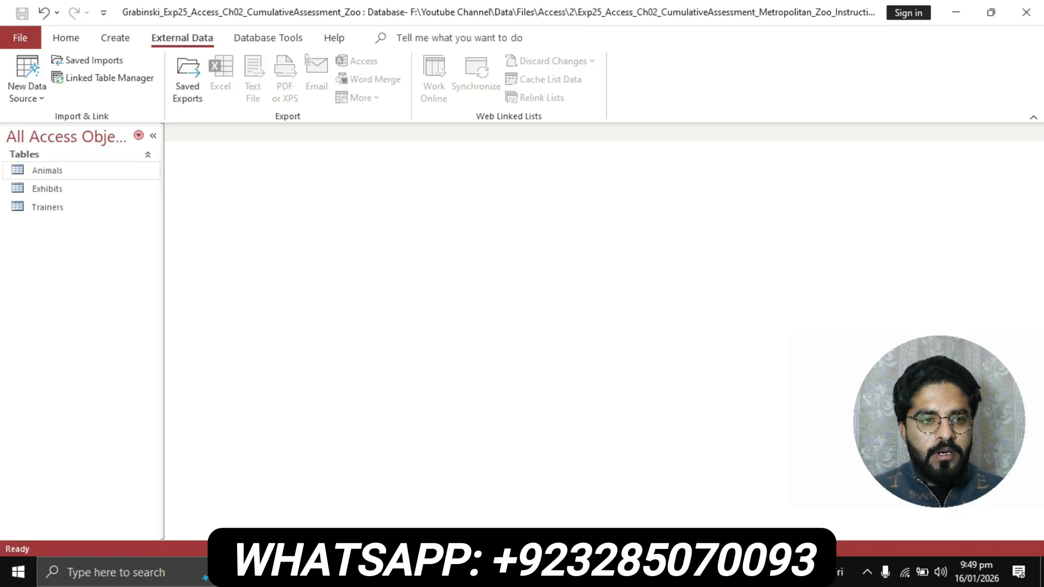
{"action": "left_click", "coordinate": [60, 171]}
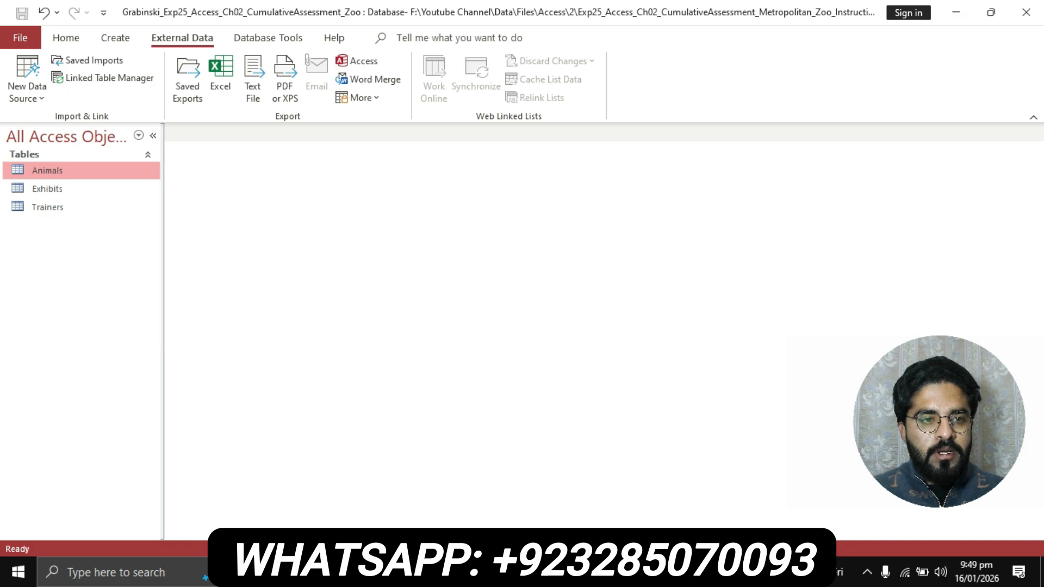
{"action": "right_click", "coordinate": [47, 170]}
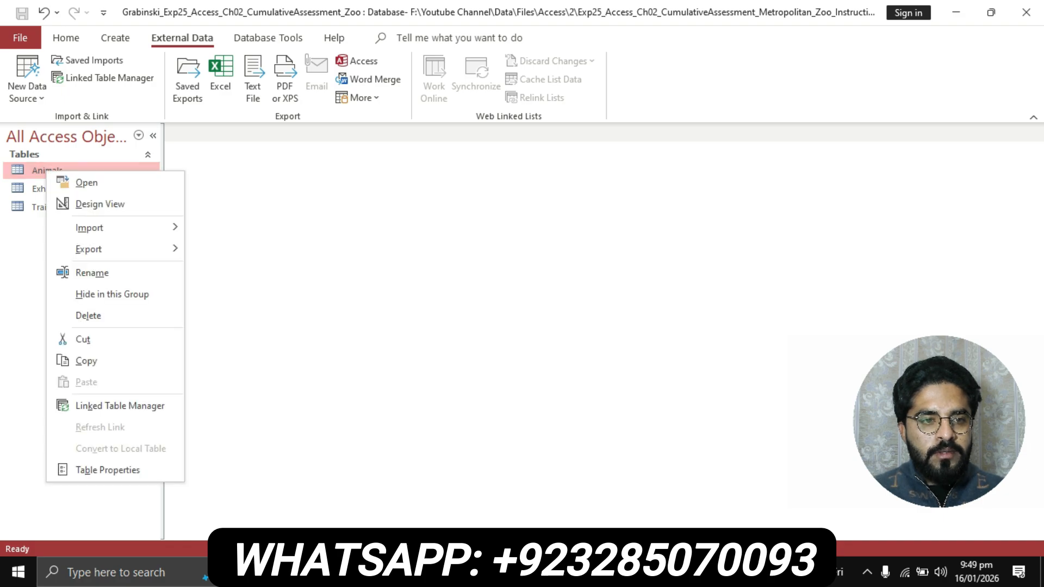
{"action": "left_click", "coordinate": [99, 203]}
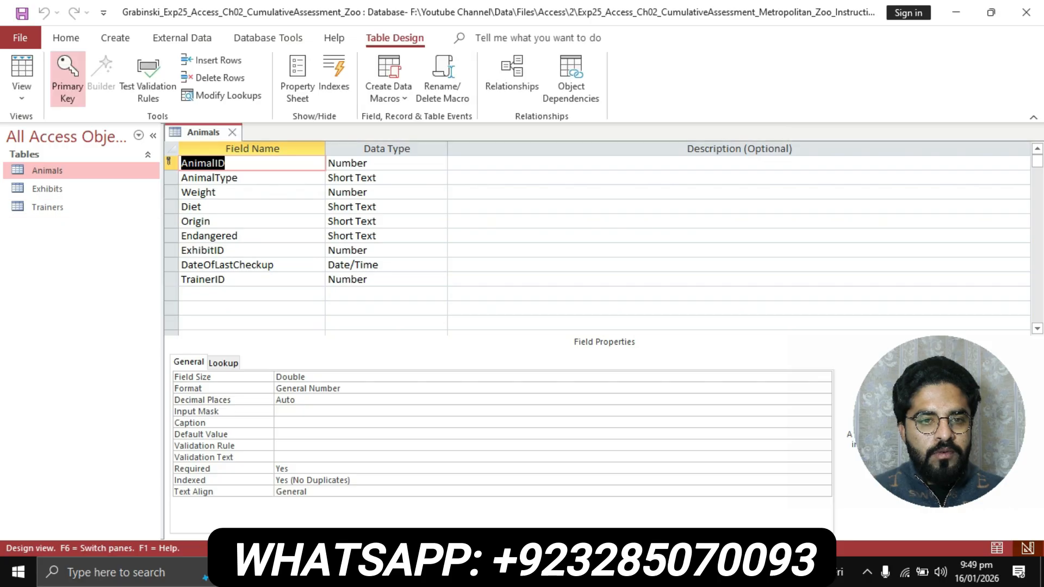
- Check step 6's AnimalID field size requirement in Word, and set the AnimalID field size to Long Integer in Access
{"action": "key", "text": "alt+Tab"}
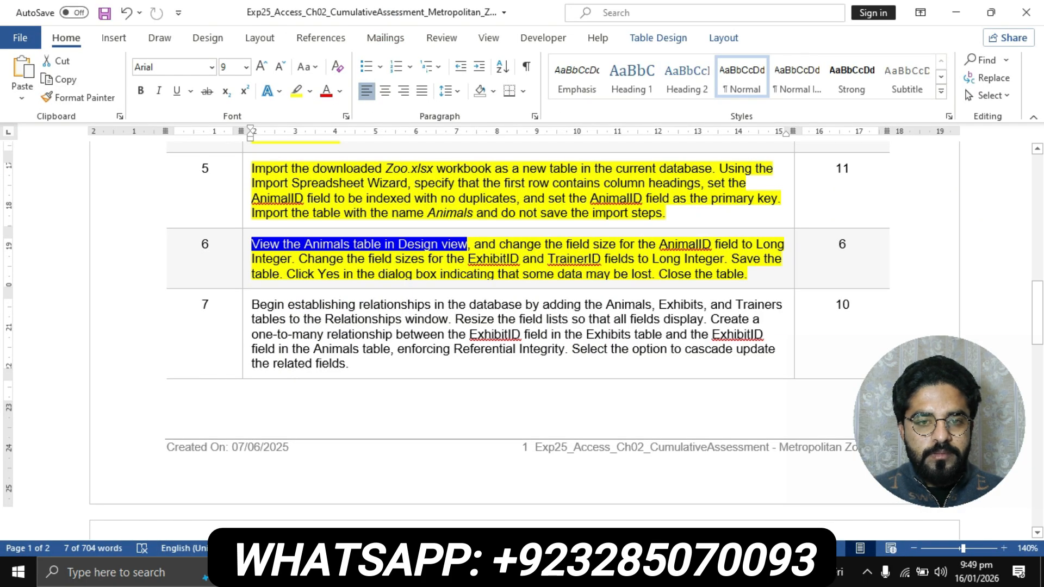
{"action": "left_click_drag", "start_coordinate": [474, 244], "coordinate": [297, 259]}
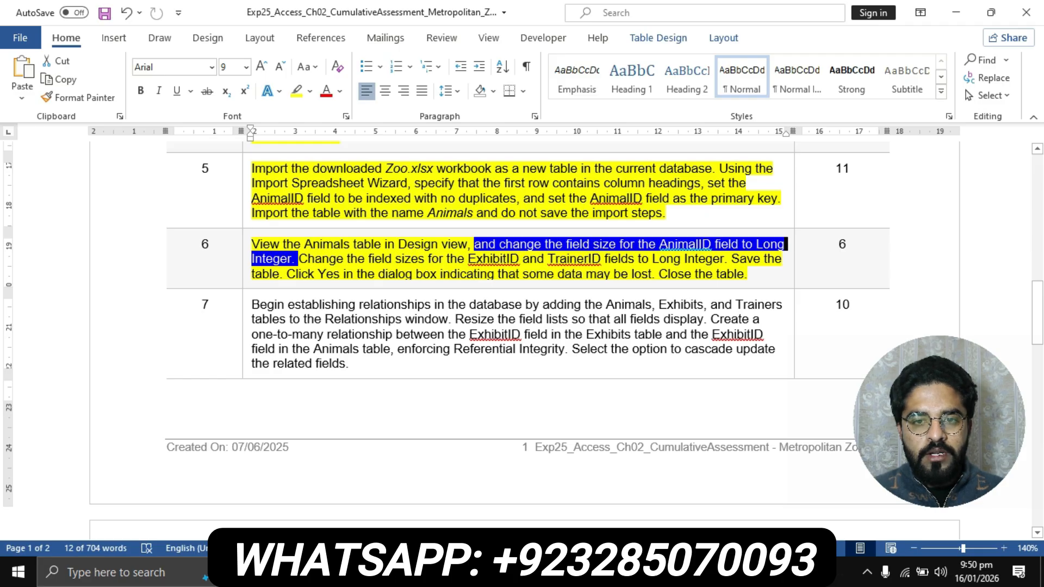
{"action": "key", "text": "alt+Tab"}
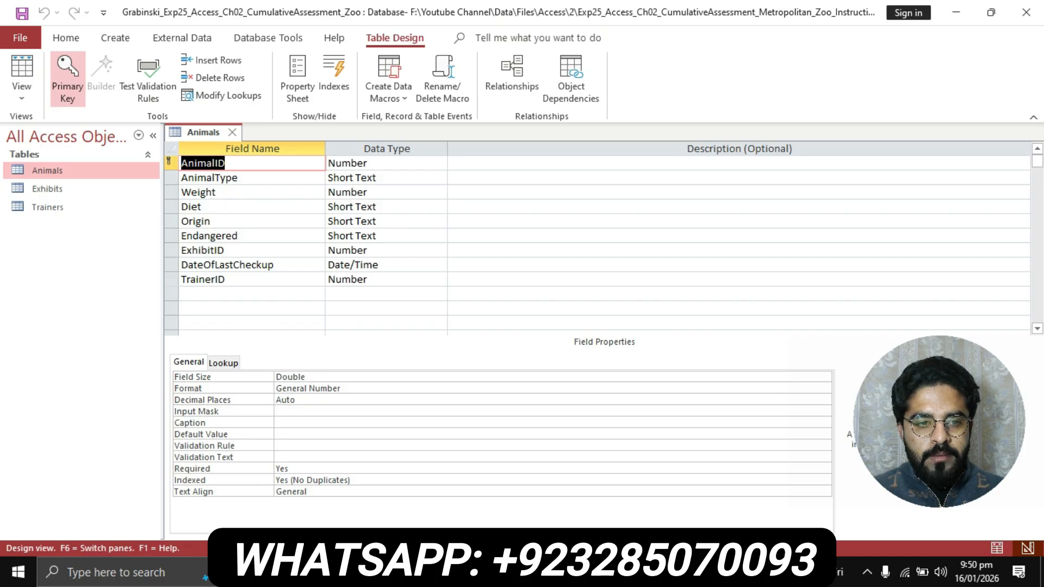
{"action": "key", "text": "F6"}
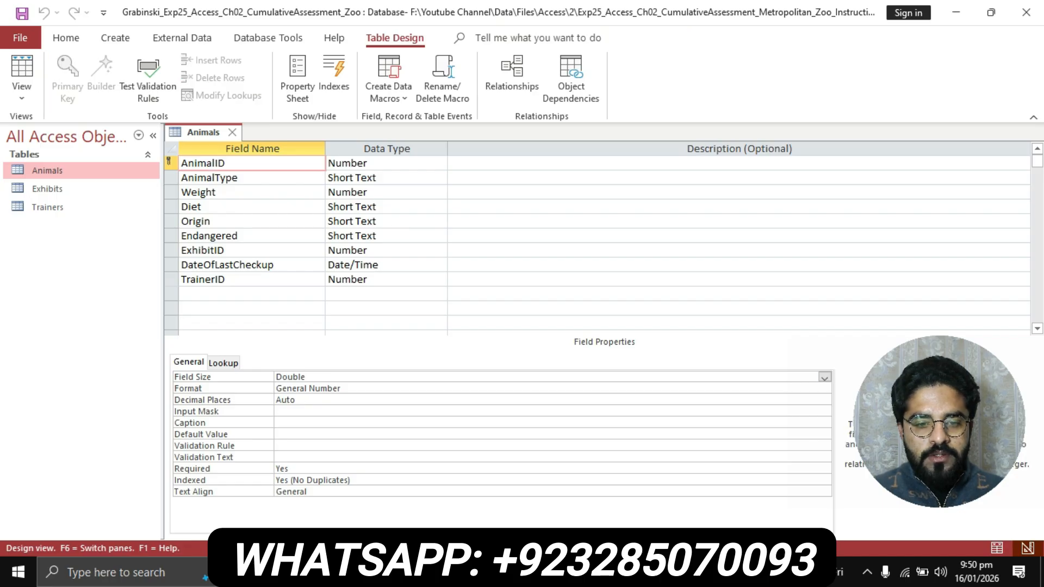
{"action": "key", "text": "alt+Tab"}
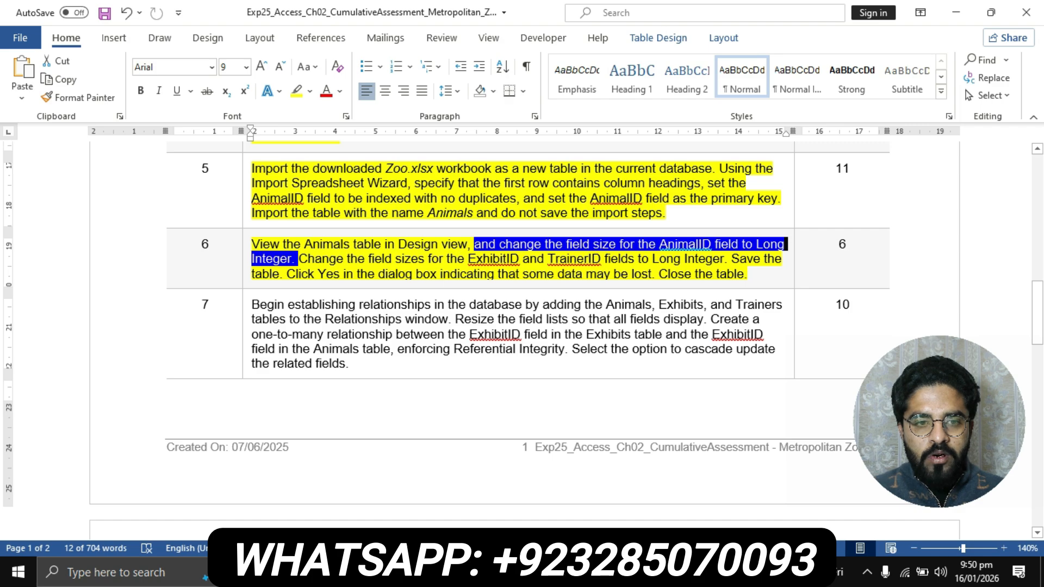
{"action": "key", "text": "alt+Tab"}
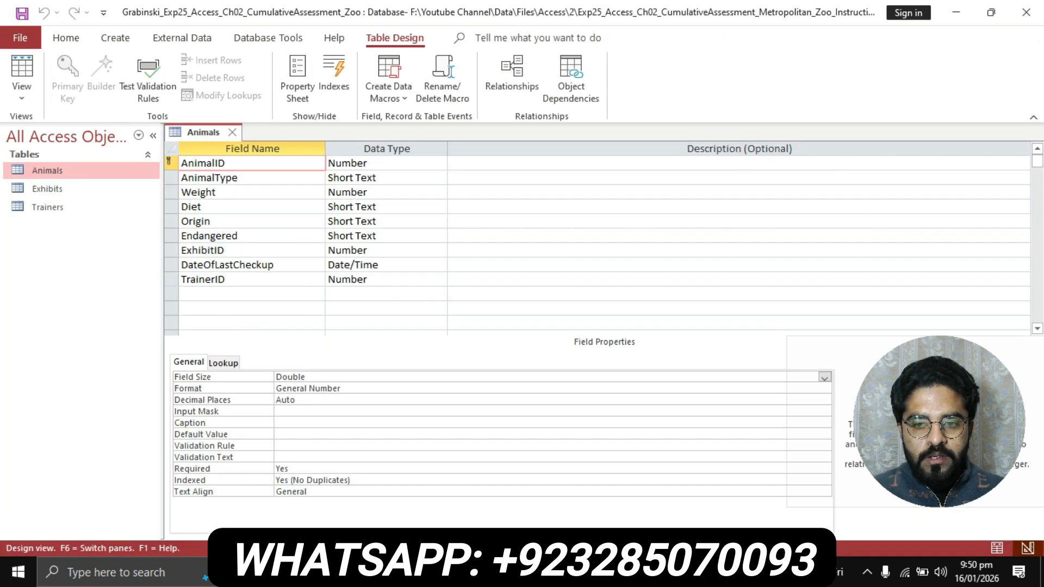
{"action": "left_click_drag", "start_coordinate": [939, 422], "coordinate": [909, 227]}
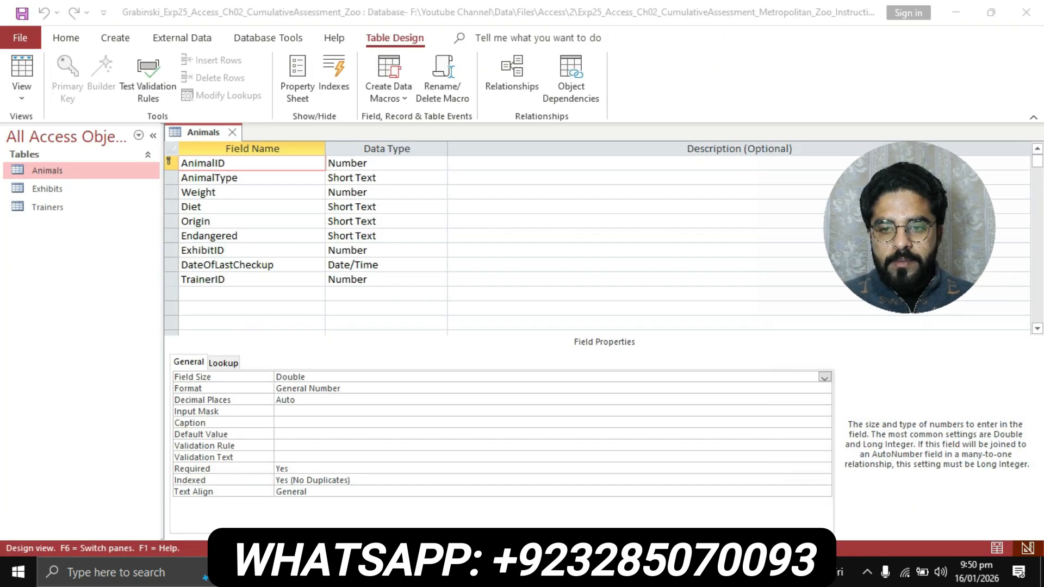
{"action": "left_click", "coordinate": [824, 377]}
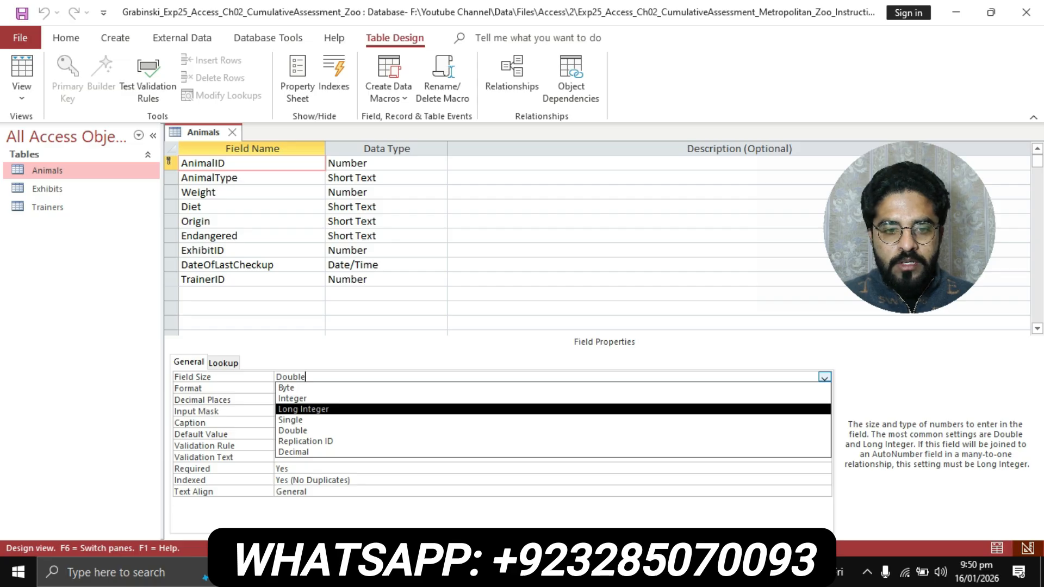
{"action": "key", "text": "Return"}
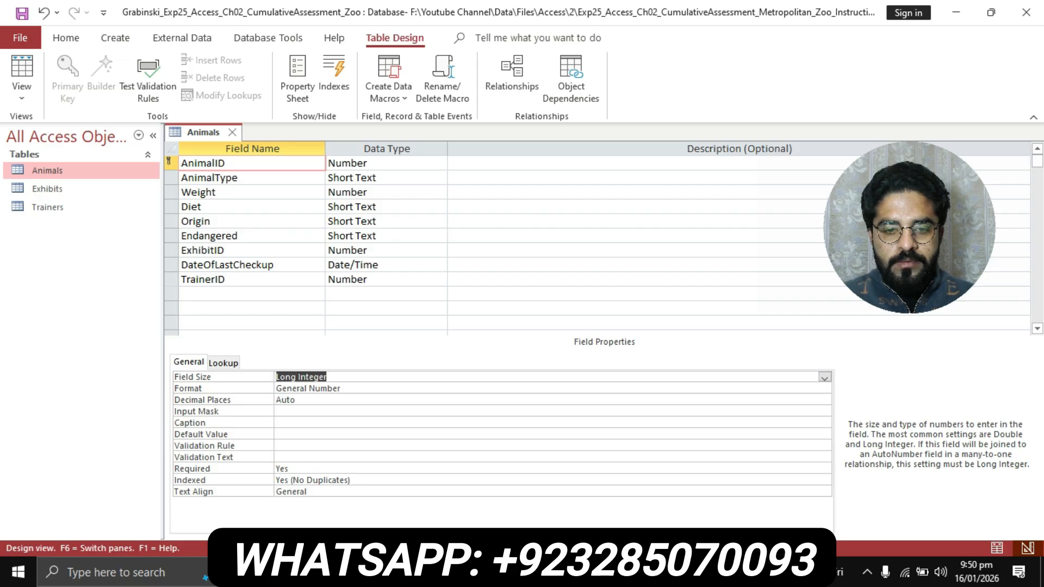
- Check step 6's field size requirement for ExhibitID and TrainerID in Word, and return to the Animals table design in Access
{"action": "key", "text": "alt+Tab"}
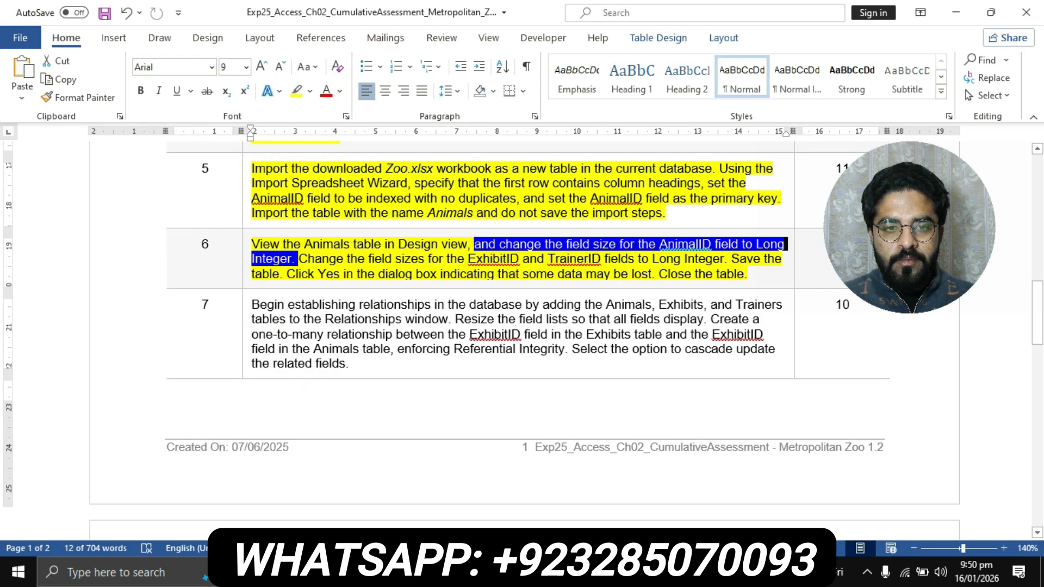
{"action": "left_click", "coordinate": [299, 258]}
{"action": "left_click_drag", "start_coordinate": [299, 258], "coordinate": [724, 258]}
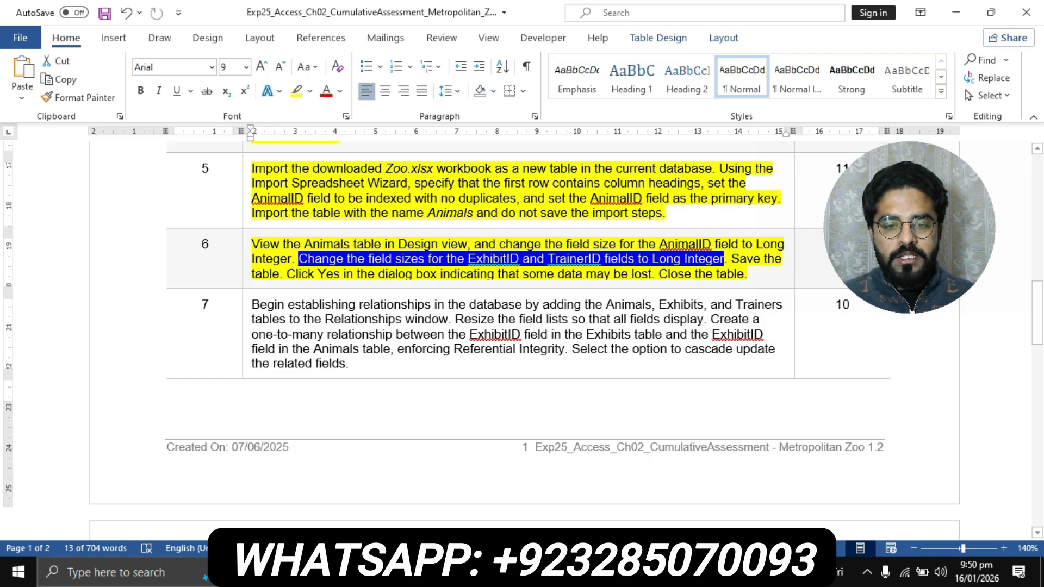
{"action": "key", "text": "alt+Tab"}
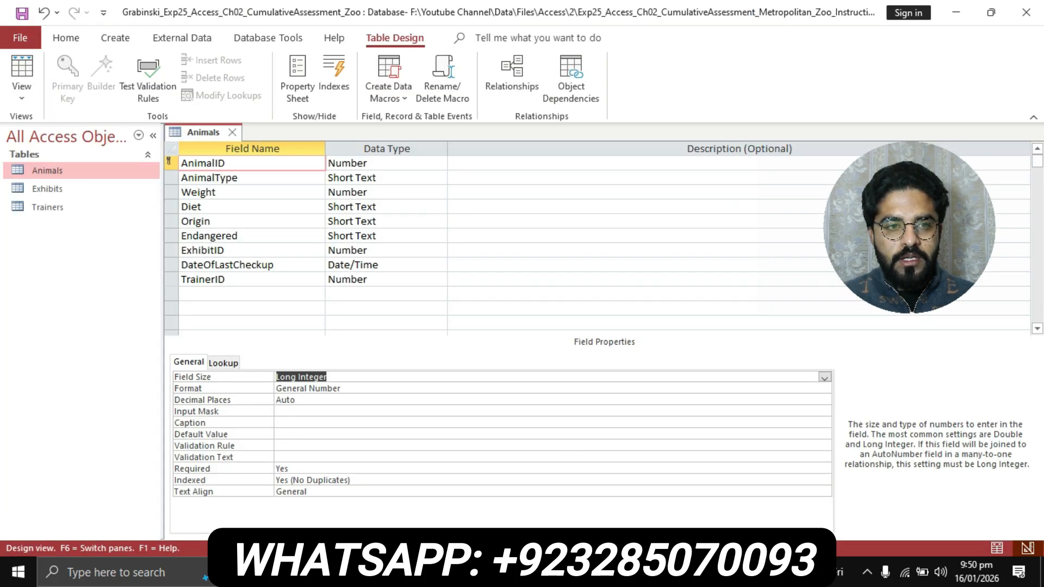
- Set the ExhibitID field size to Long Integer in the Animals table design
{"action": "left_click", "coordinate": [211, 250]}
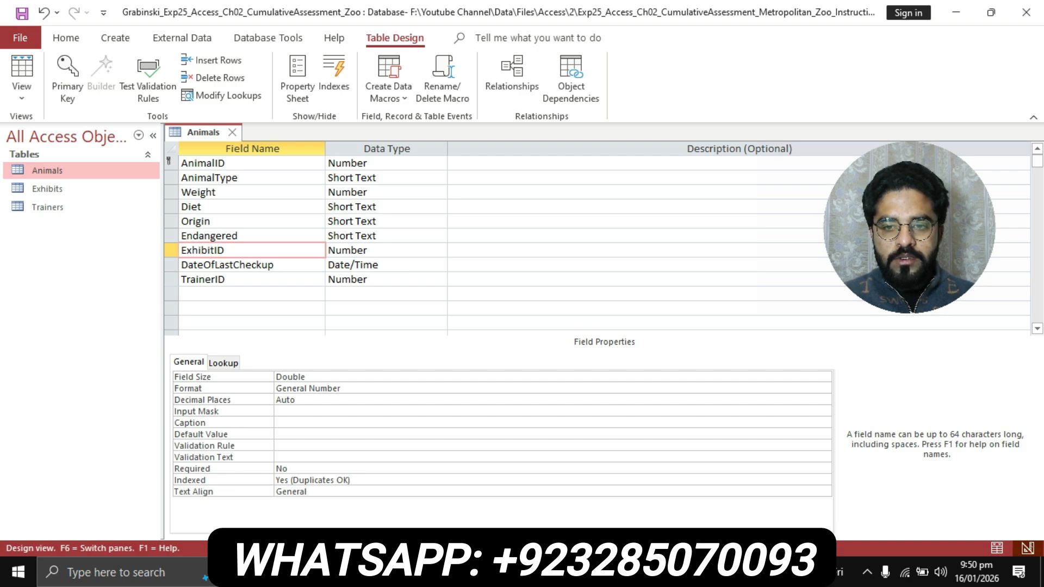
{"action": "left_click", "coordinate": [824, 378]}
{"action": "left_click", "coordinate": [824, 376]}
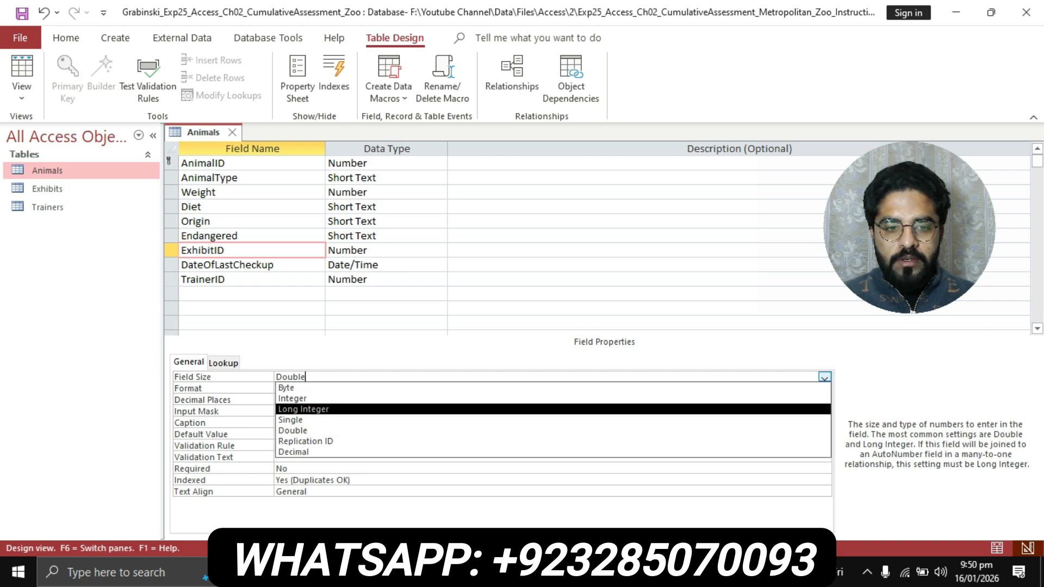
{"action": "left_click", "coordinate": [305, 405]}
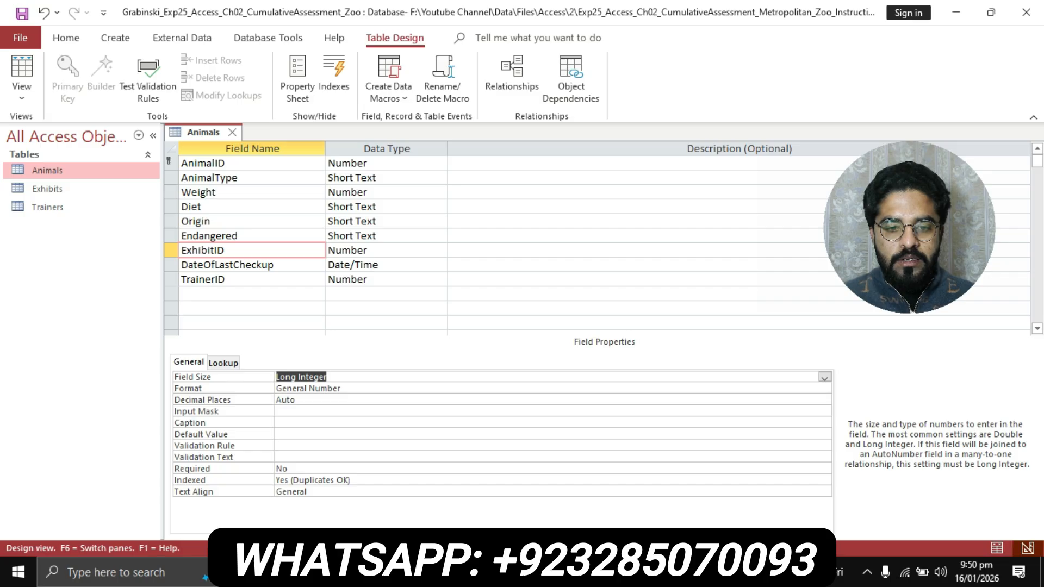
- Check step 6's field size requirement in Word, and set the TrainerID field size to Long Integer in Access
{"action": "key", "text": "alt+Tab"}
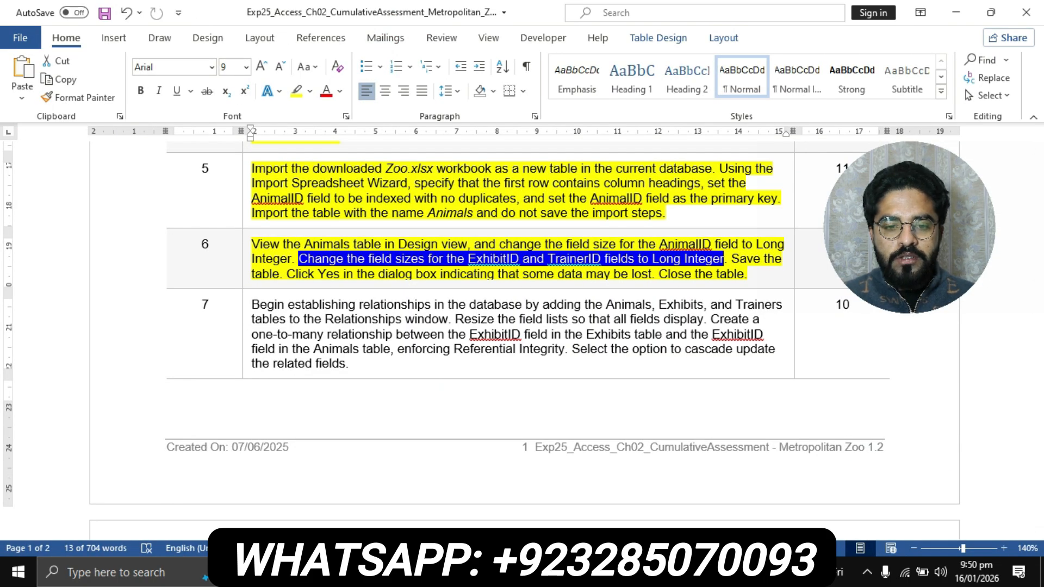
{"action": "key", "text": "alt+Tab"}
{"action": "left_click", "coordinate": [226, 279]}
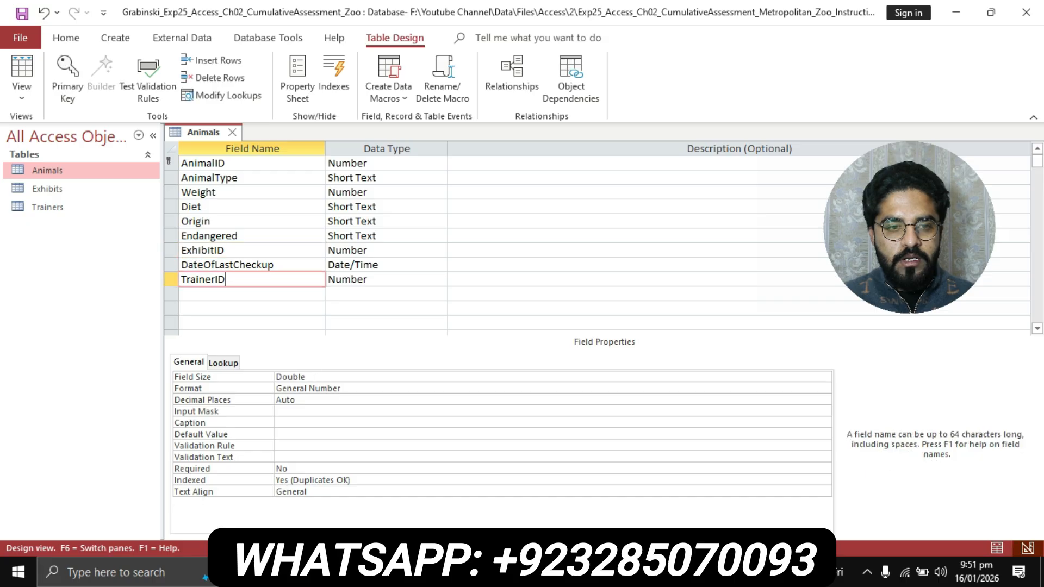
{"action": "left_click", "coordinate": [306, 377]}
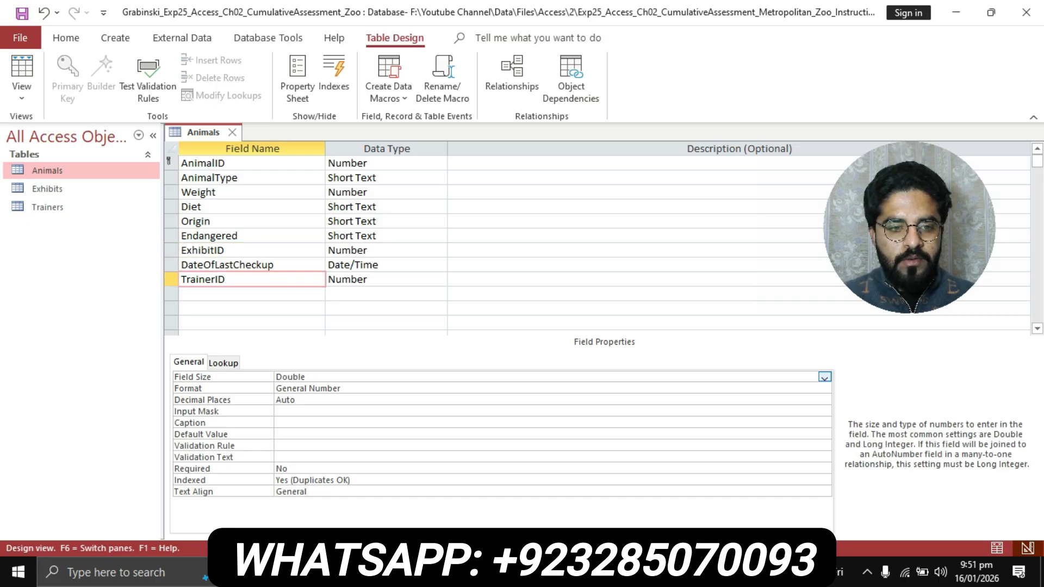
{"action": "left_click", "coordinate": [825, 377]}
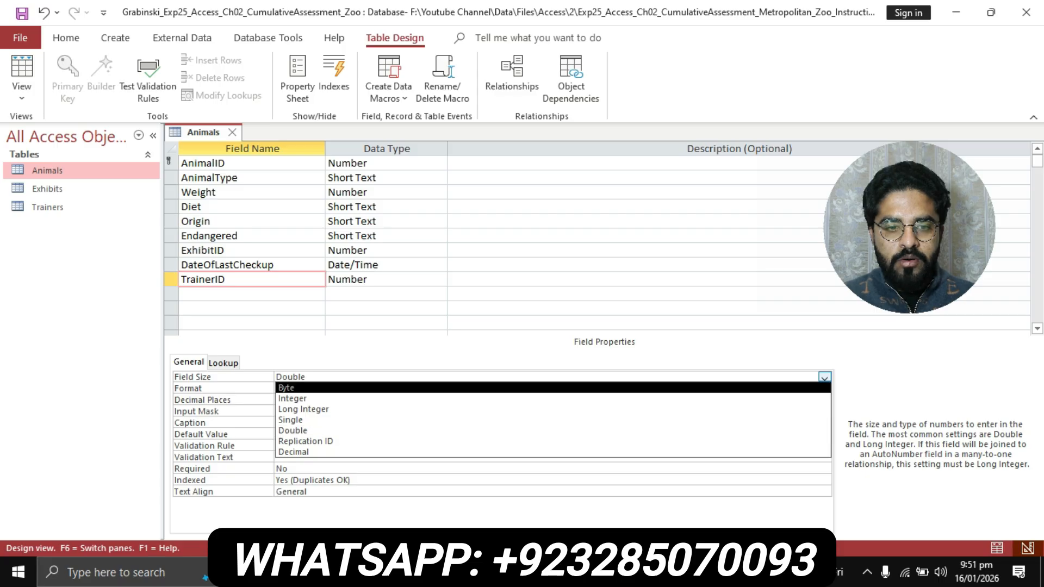
{"action": "left_click", "coordinate": [304, 409]}
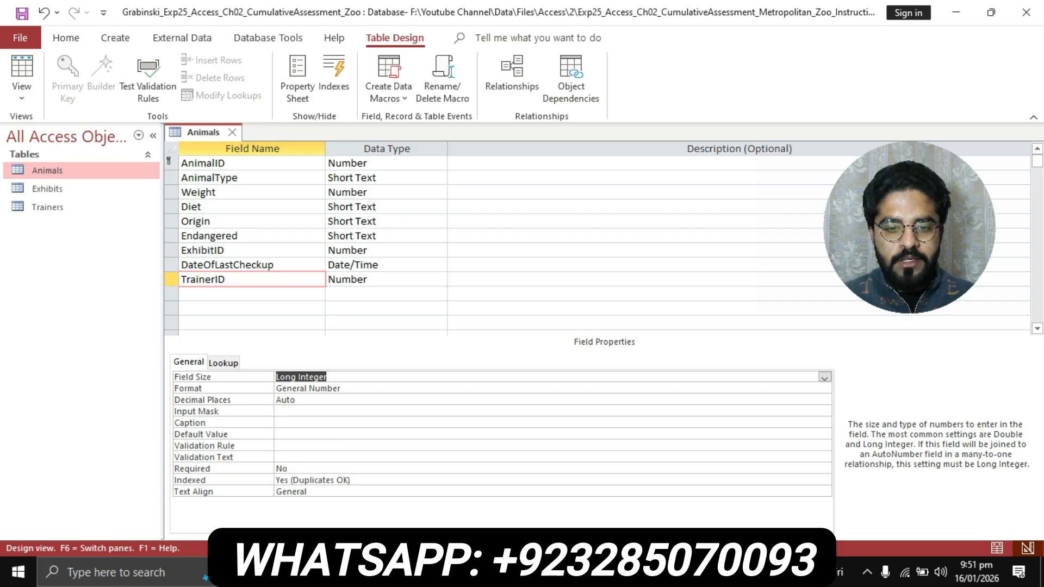
- Check step 6's save instruction in Word, and save the Animals table in Access, accepting the possible data loss
{"action": "key", "text": "alt+Tab"}
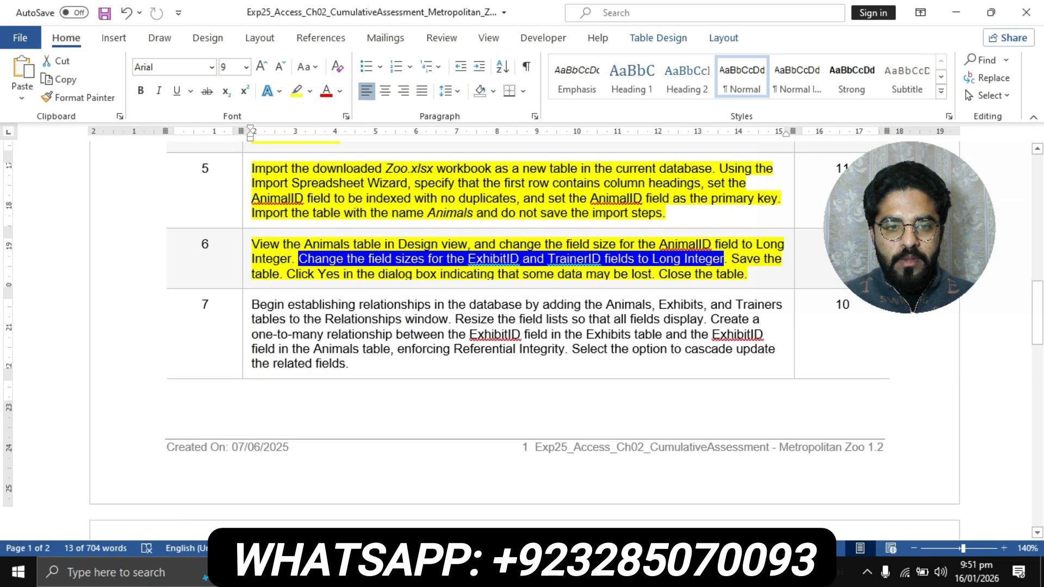
{"action": "key", "text": "alt+Tab"}
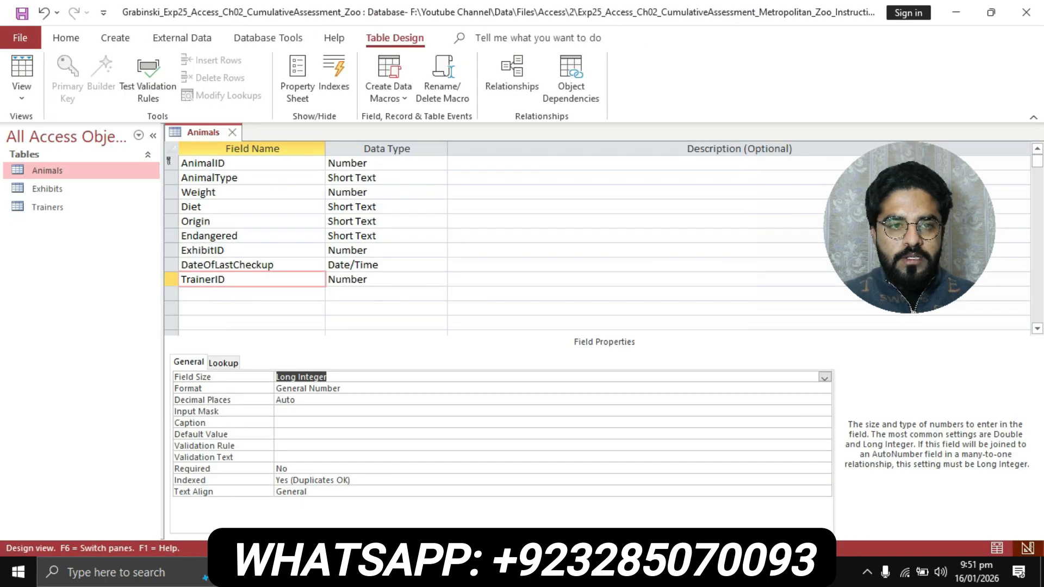
{"action": "right_click", "coordinate": [201, 132]}
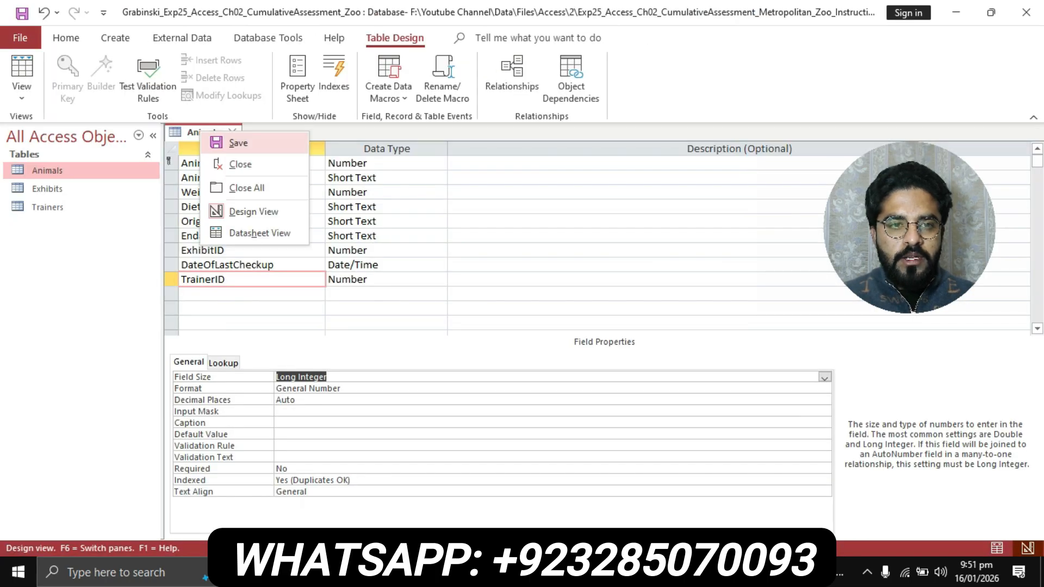
{"action": "left_click", "coordinate": [232, 142]}
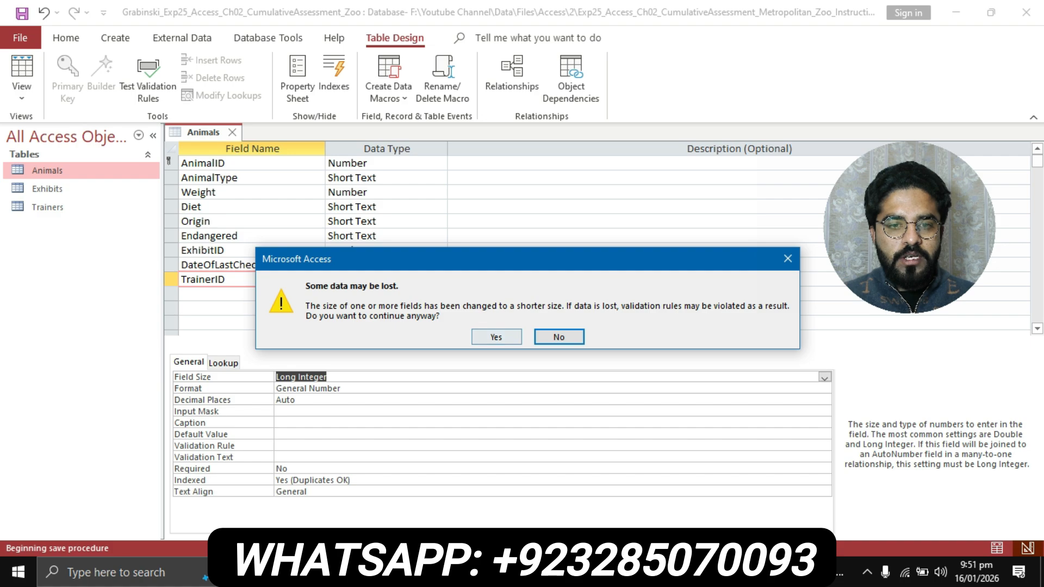
{"action": "left_click", "coordinate": [496, 337]}
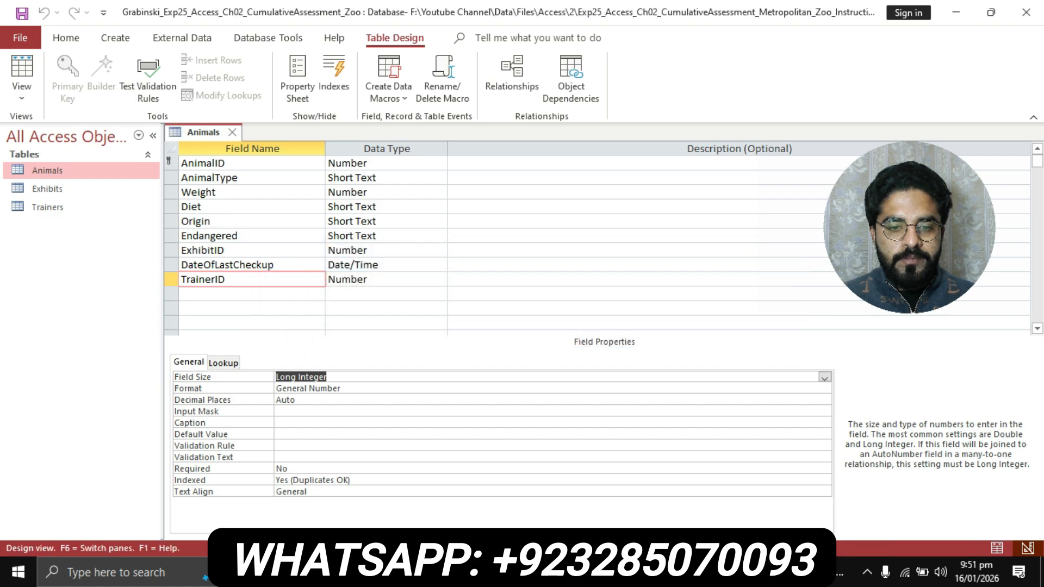
- Check step 6's closing instruction in Word, and close the Animals table in Access
{"action": "key", "text": "alt+Tab"}
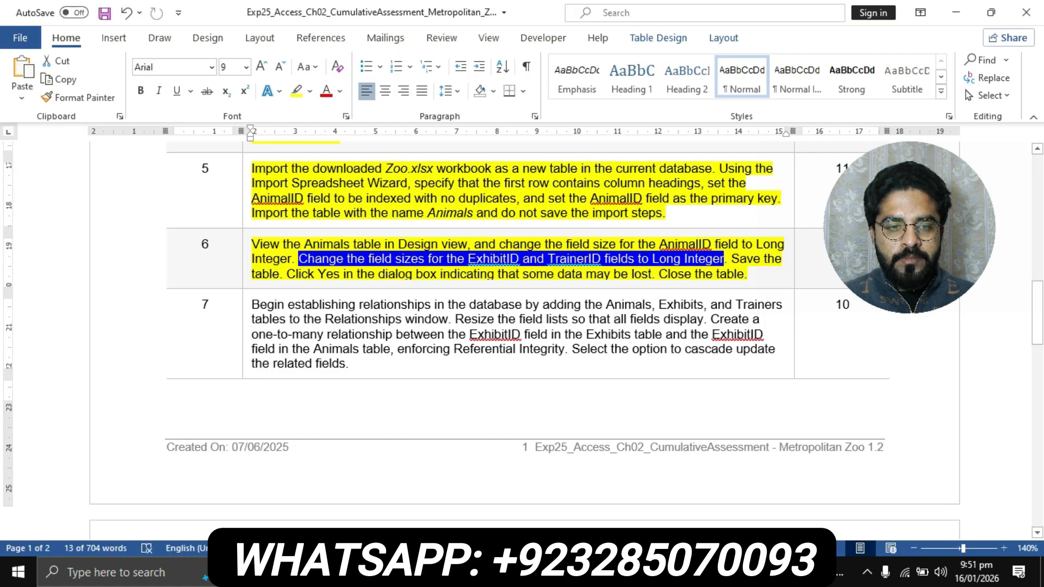
{"action": "left_click_drag", "start_coordinate": [286, 274], "coordinate": [650, 273]}
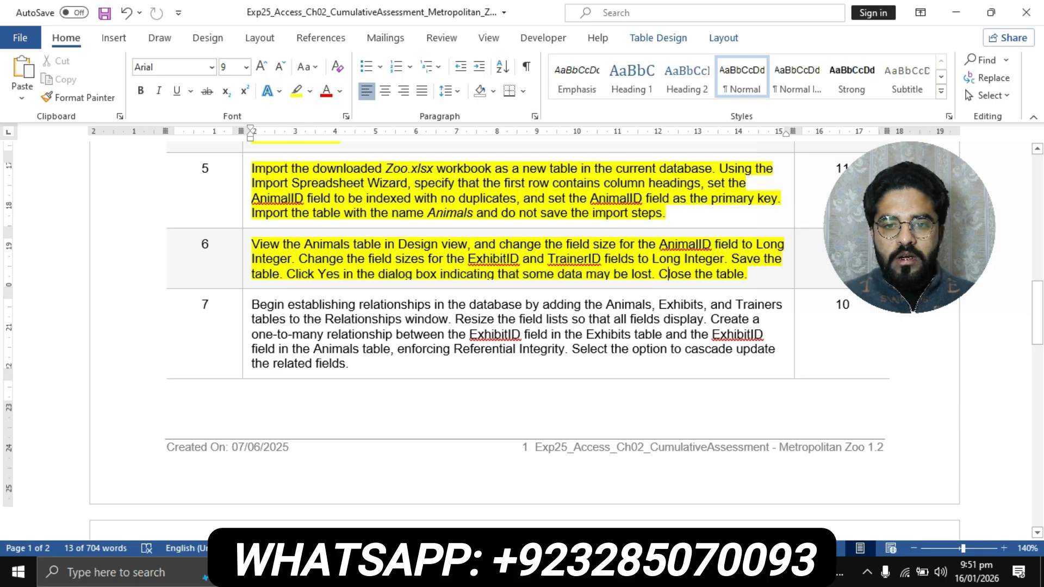
{"action": "left_click_drag", "start_coordinate": [658, 273], "coordinate": [747, 273]}
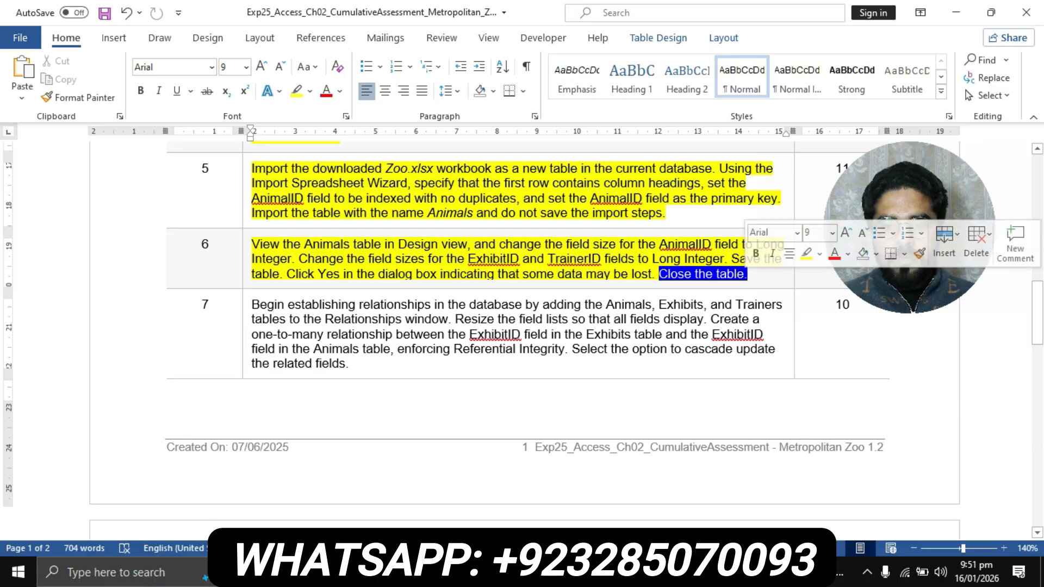
{"action": "key", "text": "alt+Tab"}
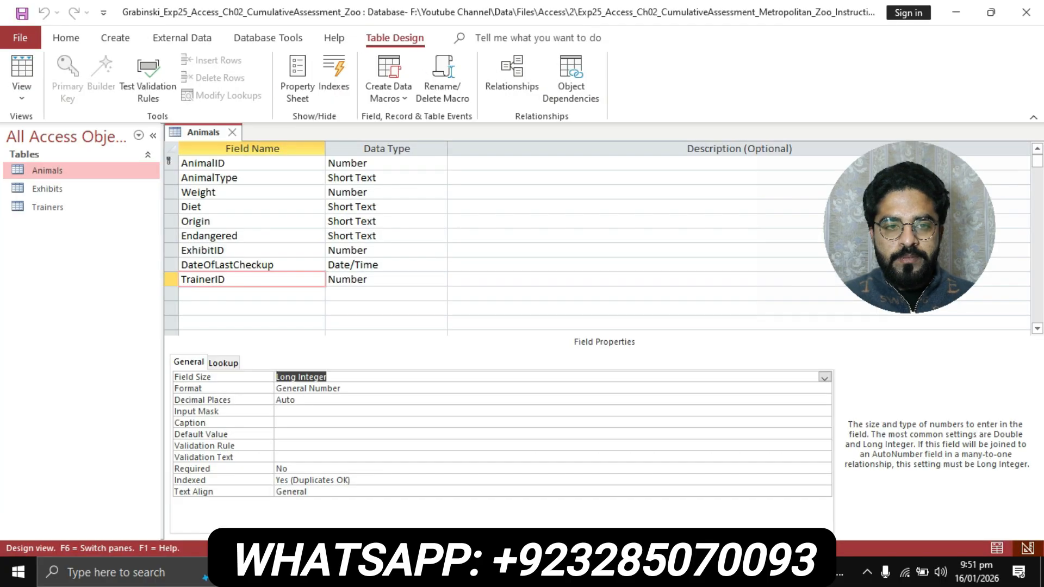
{"action": "right_click", "coordinate": [202, 132]}
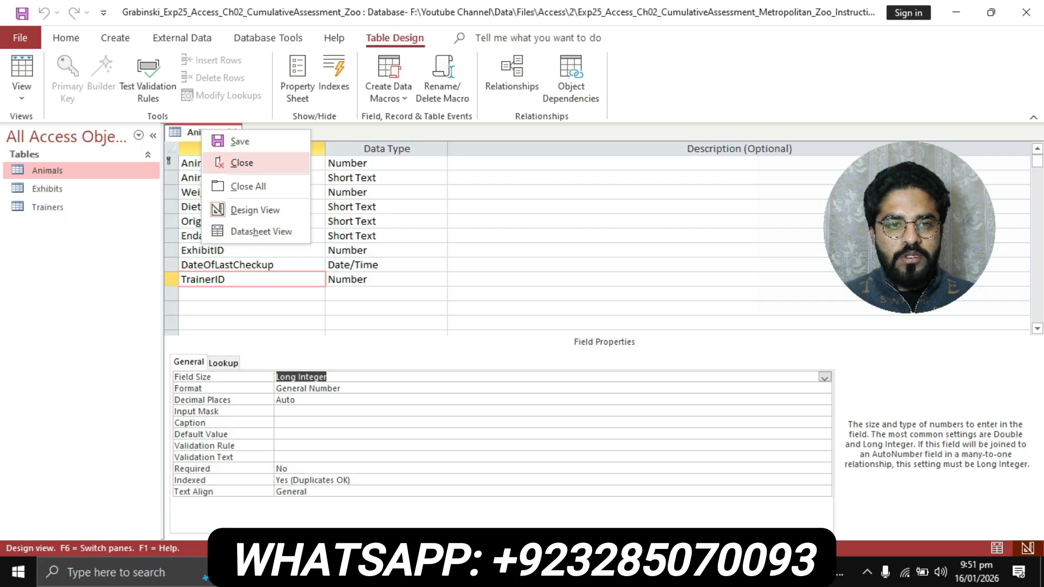
{"action": "left_click", "coordinate": [241, 163]}
- Switch to the Word instructions and review the remaining steps through step 15, the completed steps and the project description
{"action": "key", "text": "alt+Tab"}
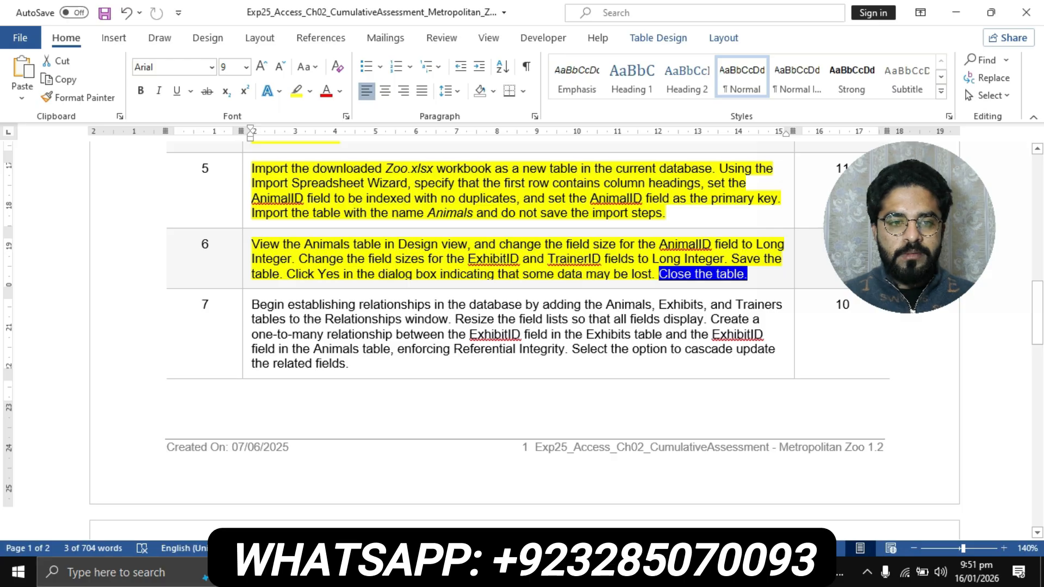
{"action": "scroll", "coordinate": [522, 337], "scroll_direction": "down", "scroll_amount": 10}
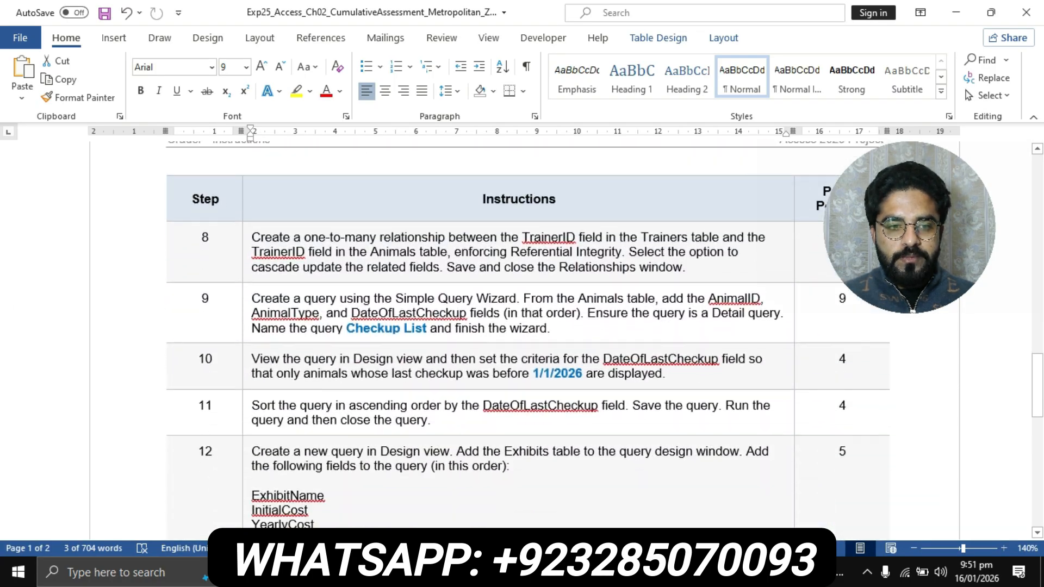
{"action": "scroll", "coordinate": [522, 337], "scroll_direction": "down", "scroll_amount": 3}
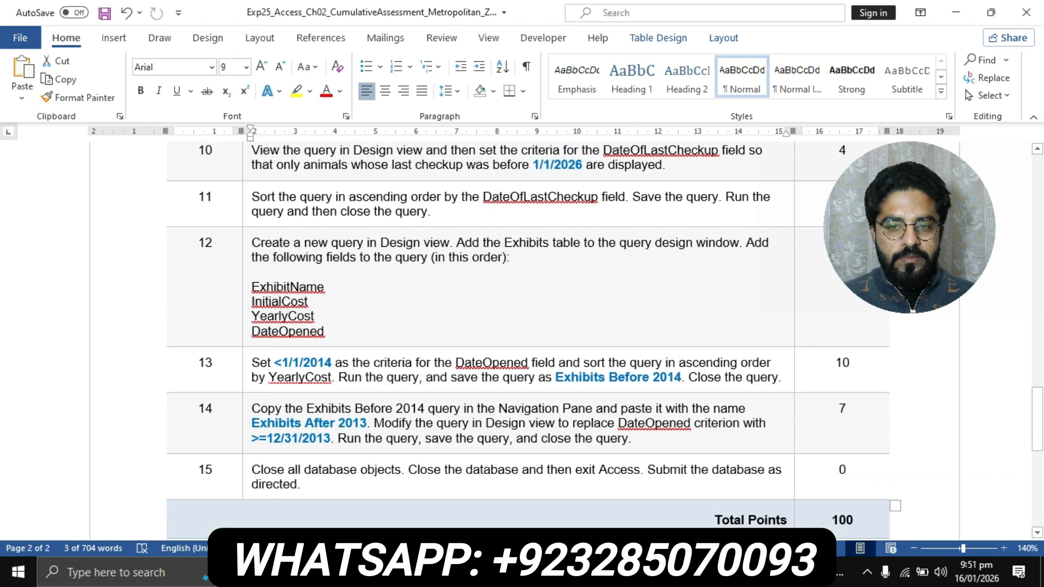
{"action": "scroll", "coordinate": [522, 337], "scroll_direction": "up", "scroll_amount": 12}
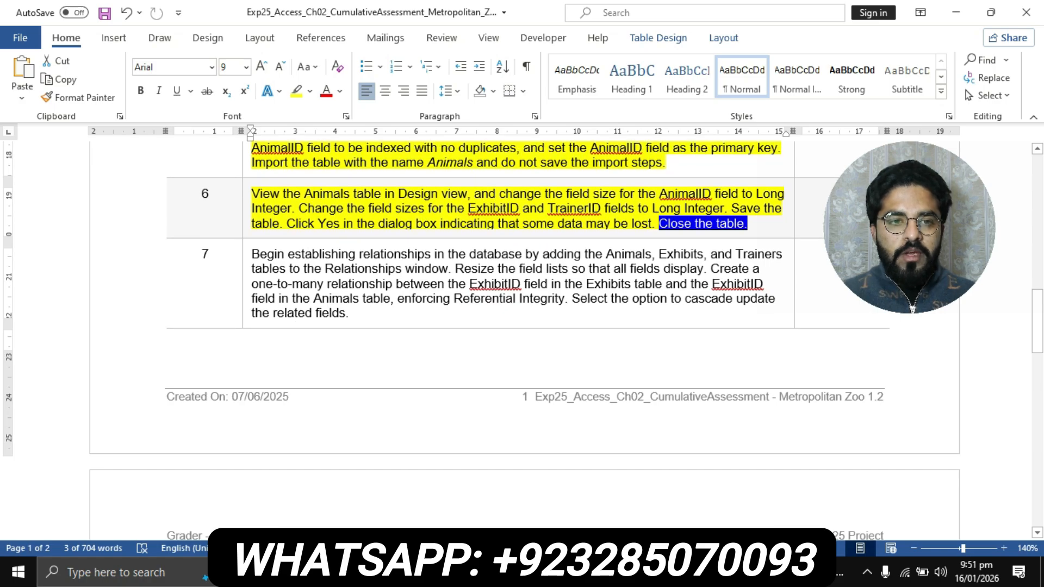
{"action": "scroll", "coordinate": [522, 337], "scroll_direction": "up", "scroll_amount": 8}
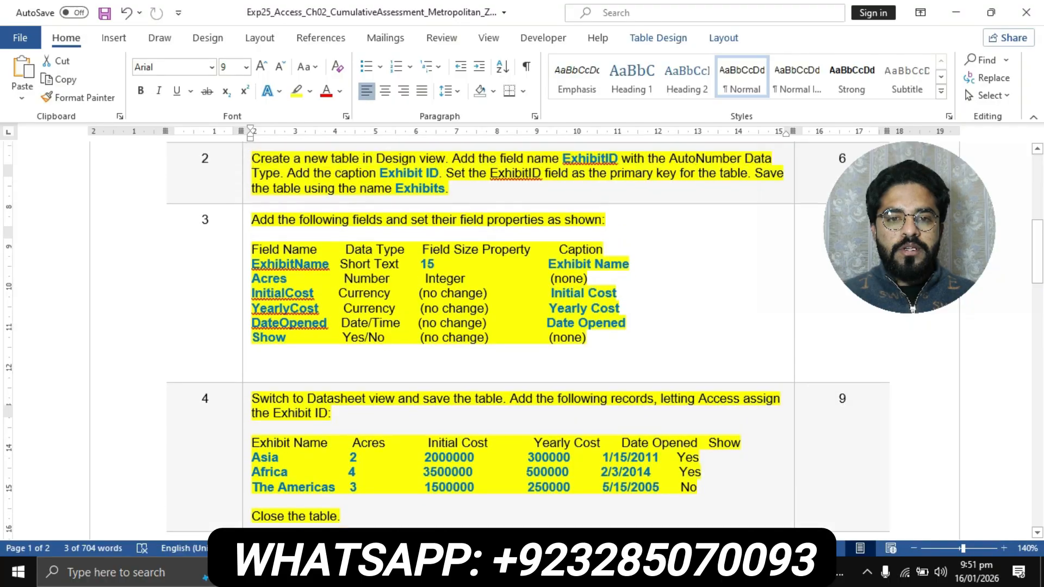
{"action": "scroll", "coordinate": [522, 337], "scroll_direction": "up", "scroll_amount": 8}
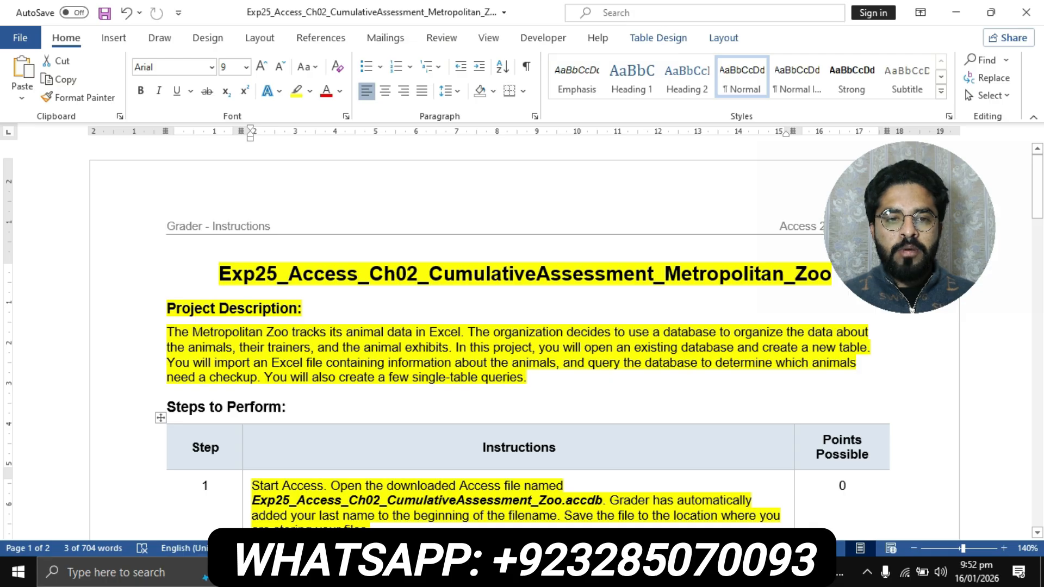
{"action": "scroll", "coordinate": [522, 337], "scroll_direction": "down", "scroll_amount": 2, "text": "ctrl"}
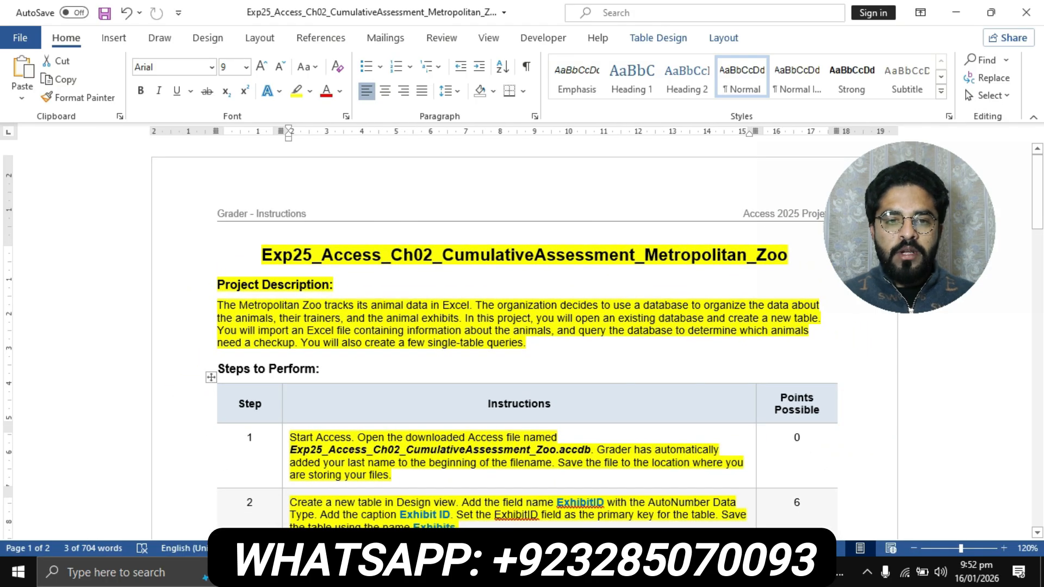
{"action": "scroll", "coordinate": [522, 337], "scroll_direction": "down", "scroll_amount": 1}
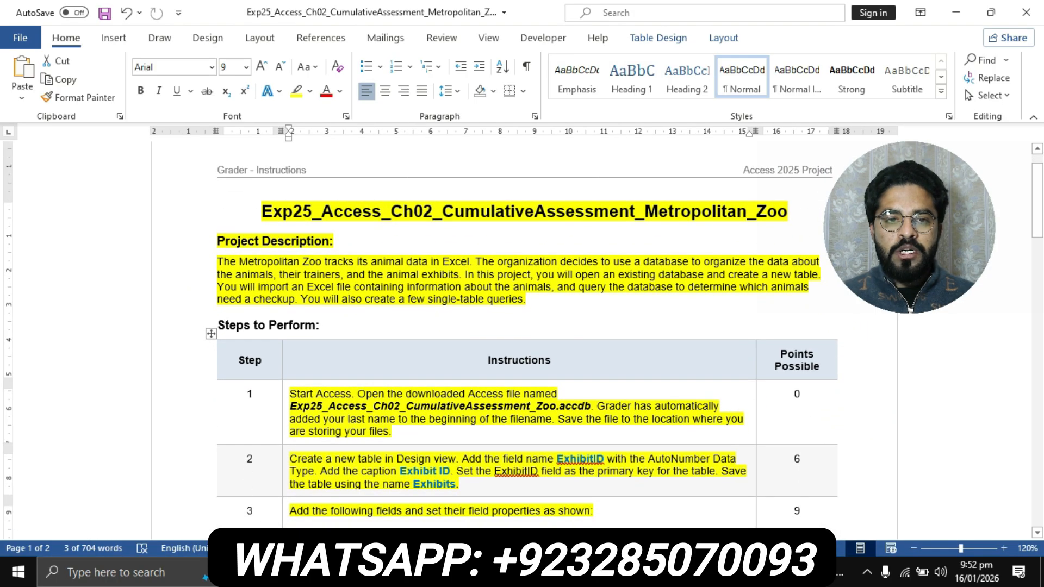